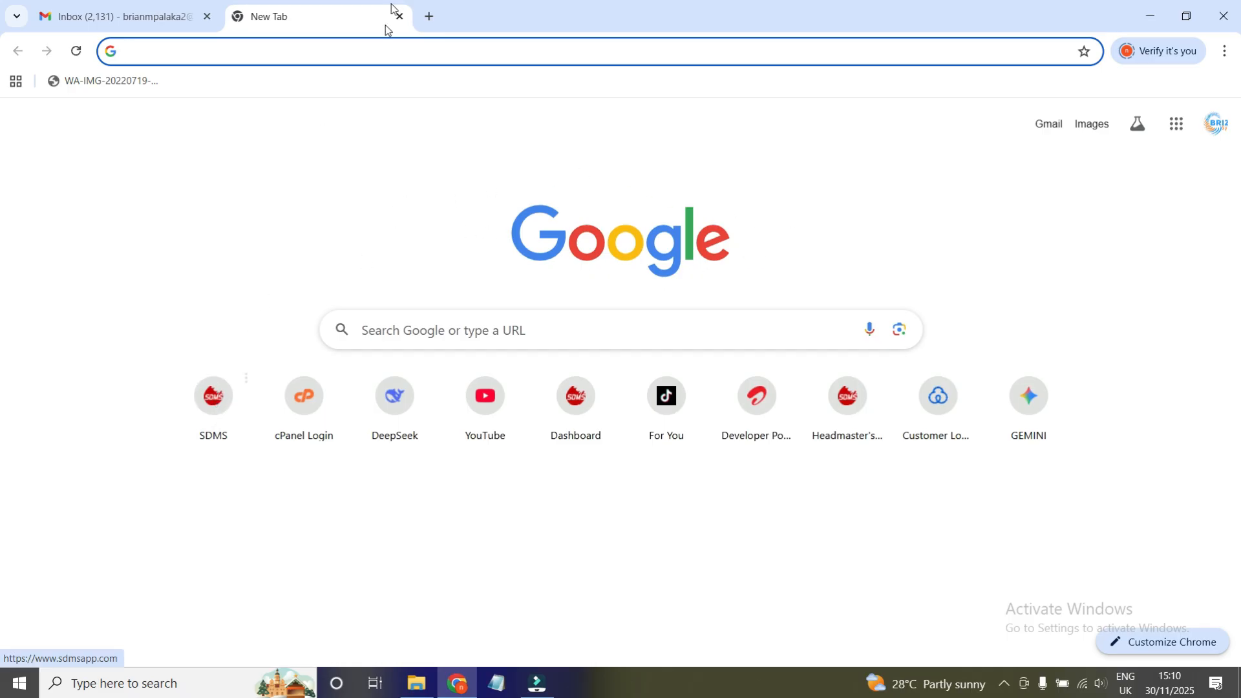
{"action": "left_click", "coordinate": [345, 52]}
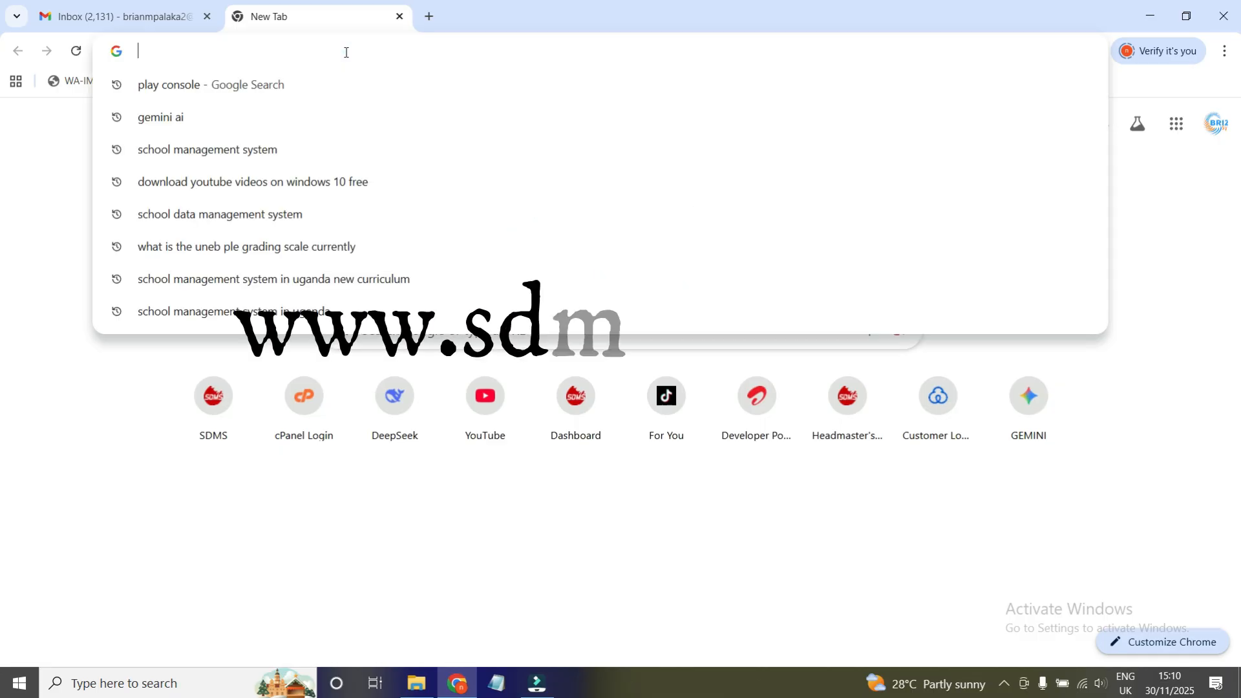
{"action": "type", "text": "www"}
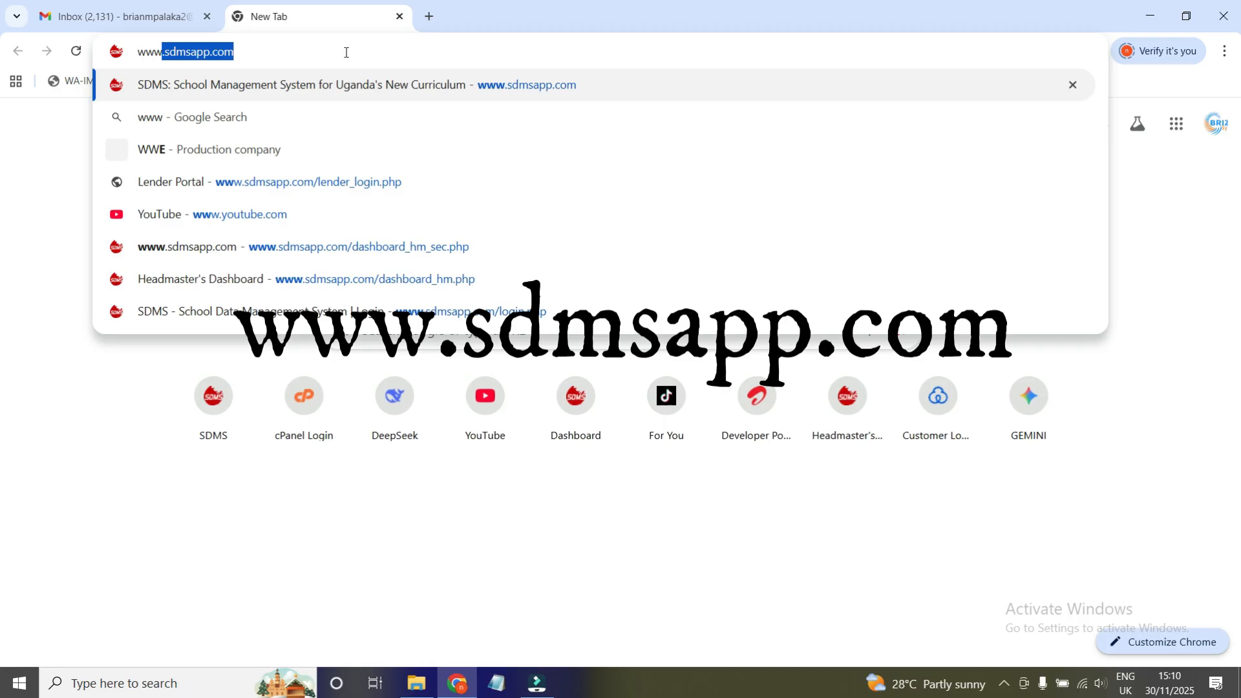
{"action": "type", "text": ".sdmsap"}
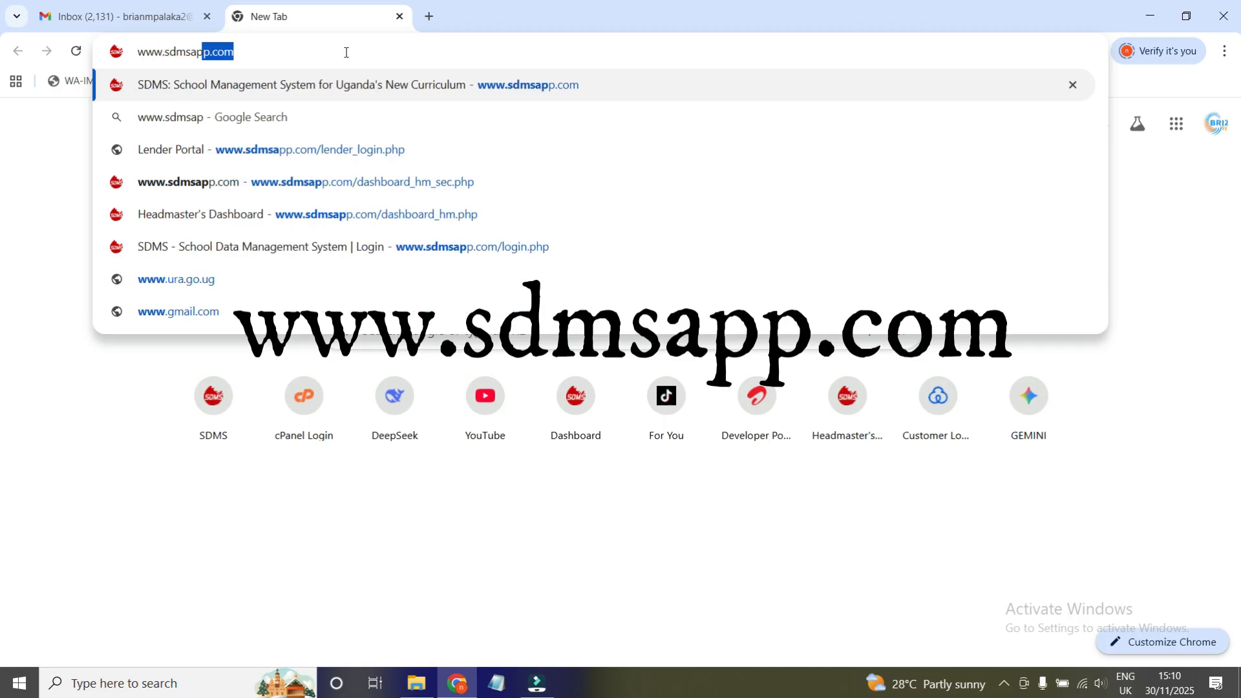
{"action": "type", "text": "p.com"}
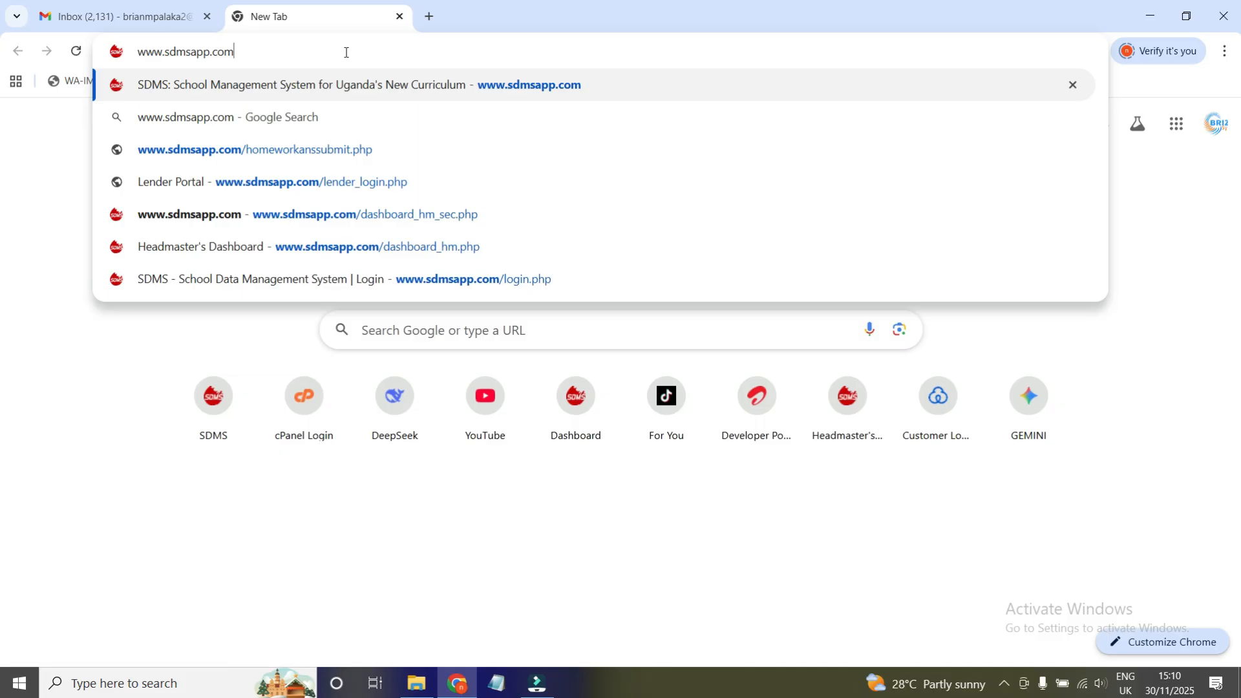
{"action": "key", "text": "Return"}
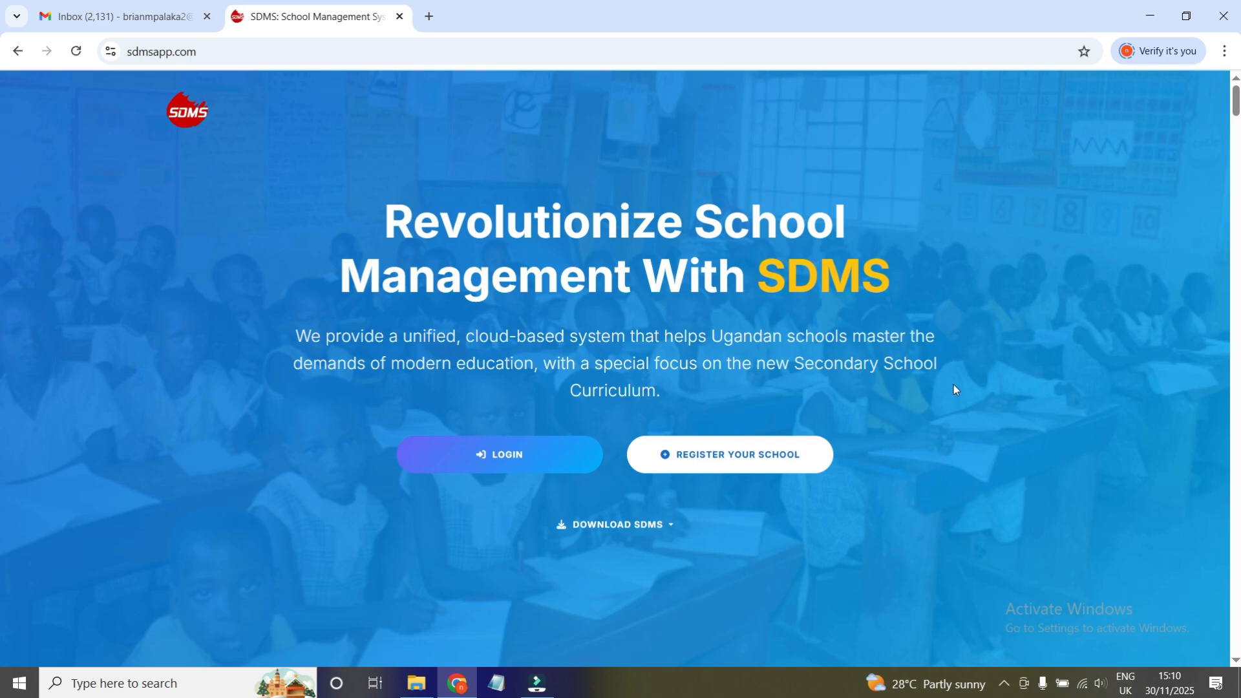
{"action": "left_click", "coordinate": [108, 20]}
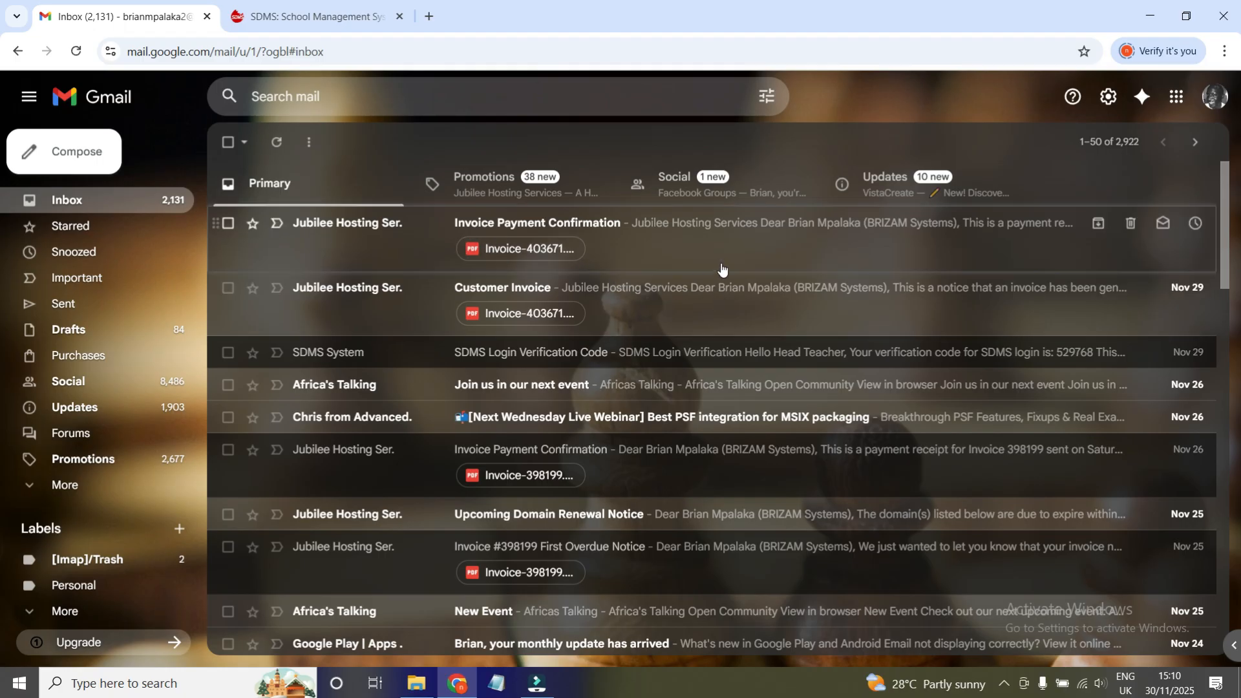
{"action": "left_click", "coordinate": [317, 19]}
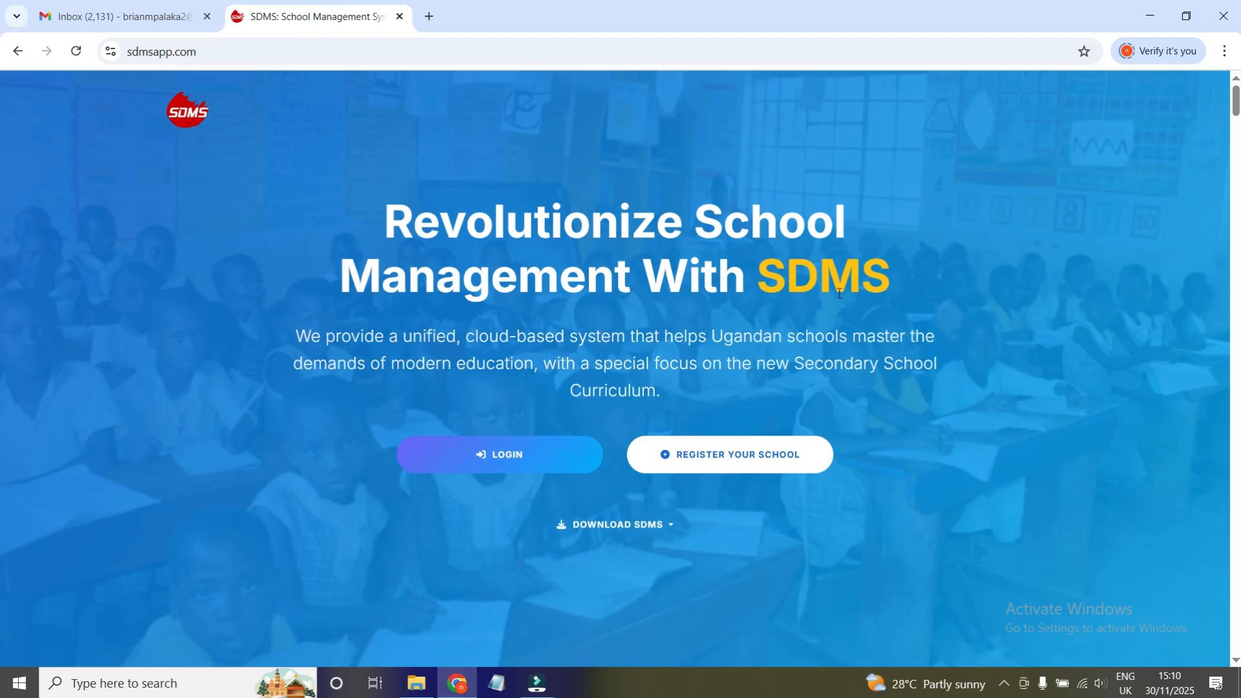
{"action": "scroll", "coordinate": [840, 296], "scroll_direction": "down", "scroll_amount": 5}
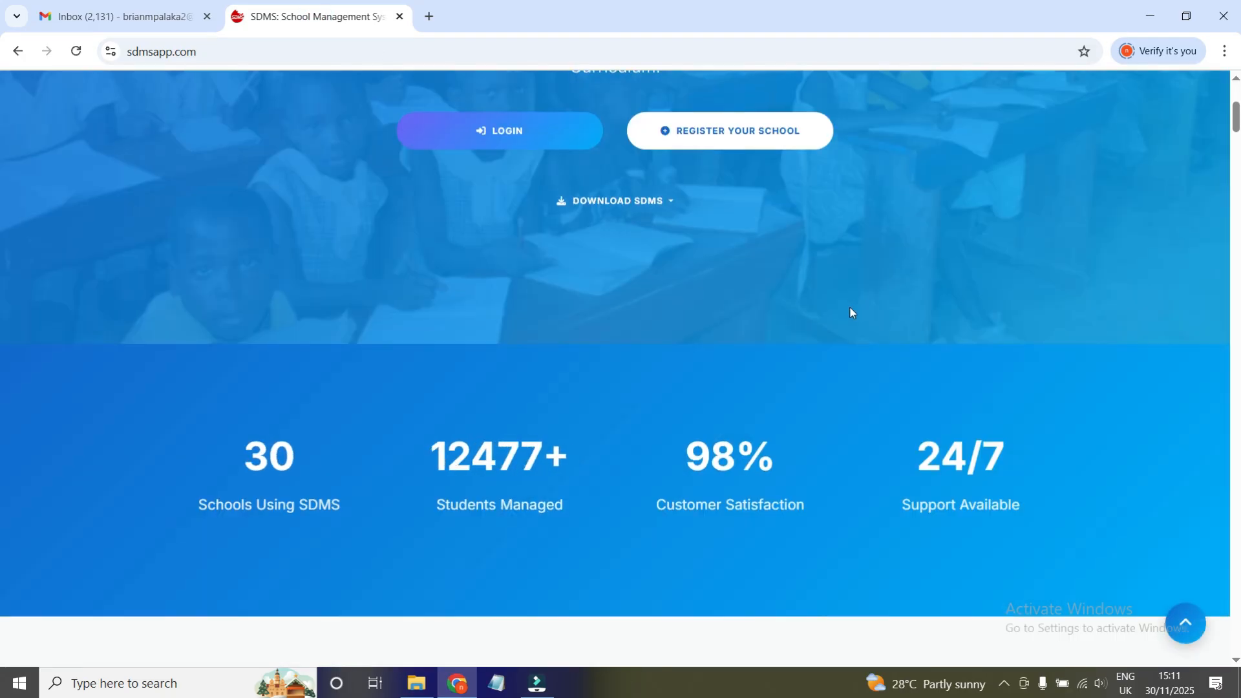
{"action": "scroll", "coordinate": [846, 315], "scroll_direction": "down", "scroll_amount": 8}
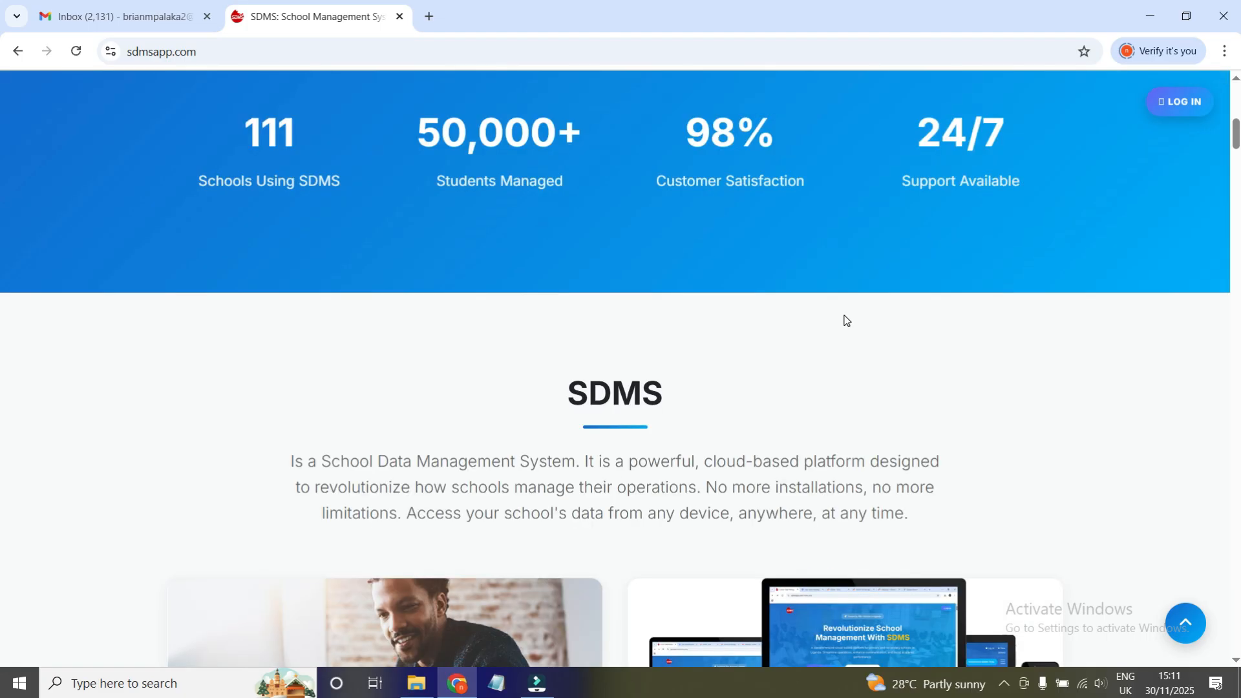
{"action": "scroll", "coordinate": [846, 320], "scroll_direction": "down", "scroll_amount": 15}
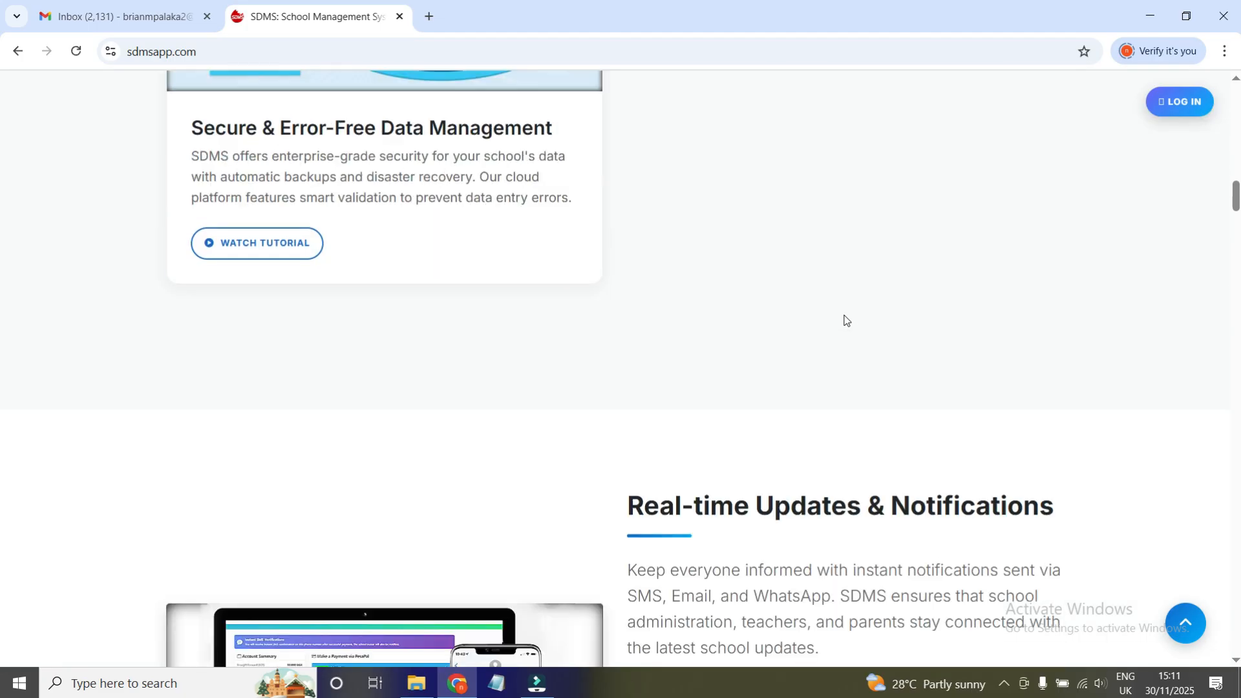
{"action": "scroll", "coordinate": [844, 319], "scroll_direction": "down", "scroll_amount": 15}
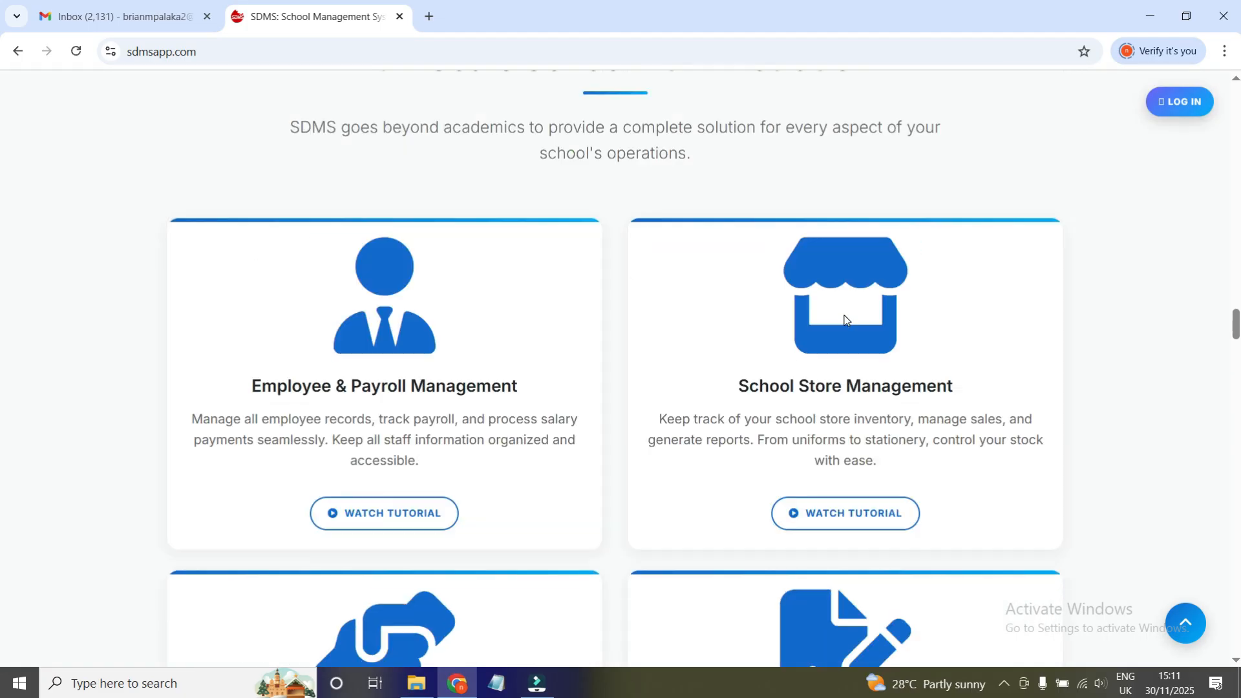
{"action": "scroll", "coordinate": [844, 319], "scroll_direction": "down", "scroll_amount": 15}
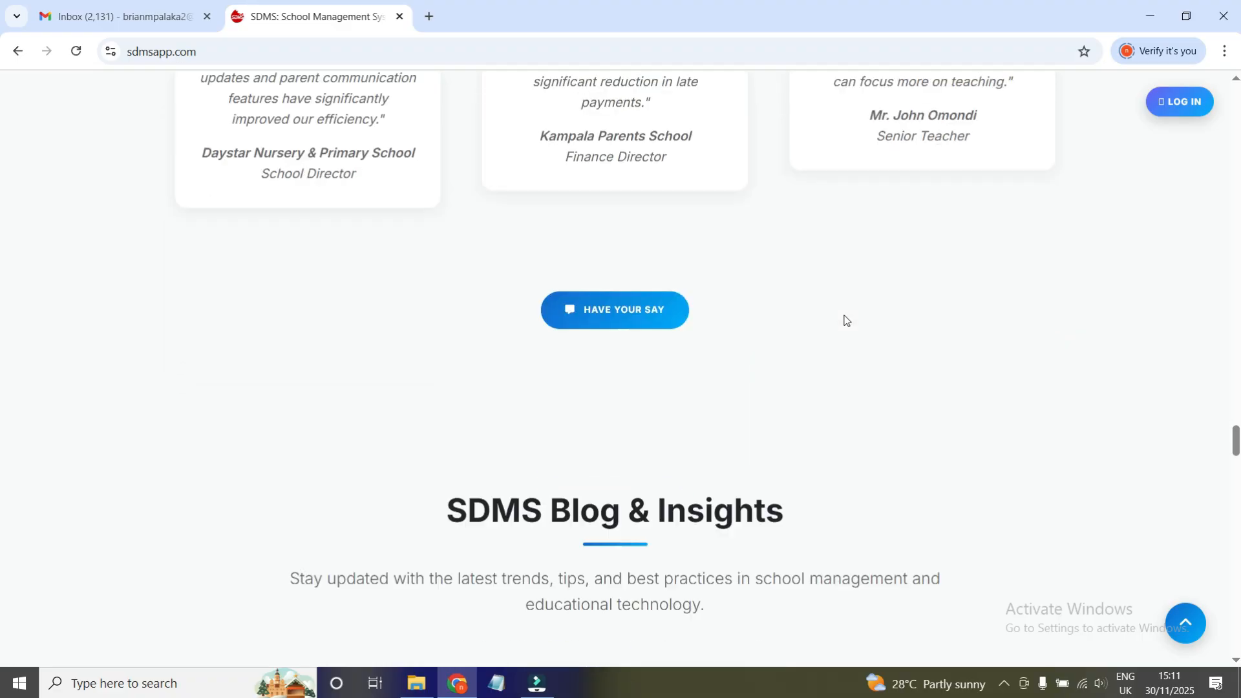
{"action": "scroll", "coordinate": [844, 320], "scroll_direction": "up", "scroll_amount": 10}
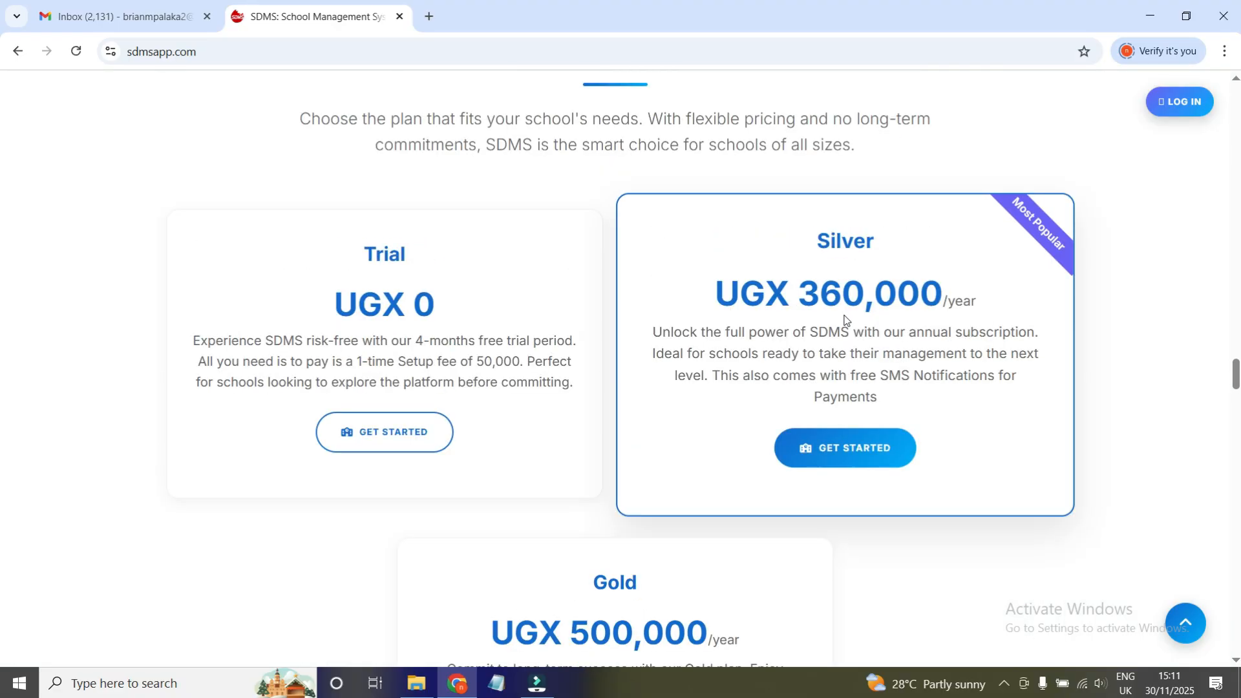
{"action": "scroll", "coordinate": [844, 319], "scroll_direction": "up", "scroll_amount": 3}
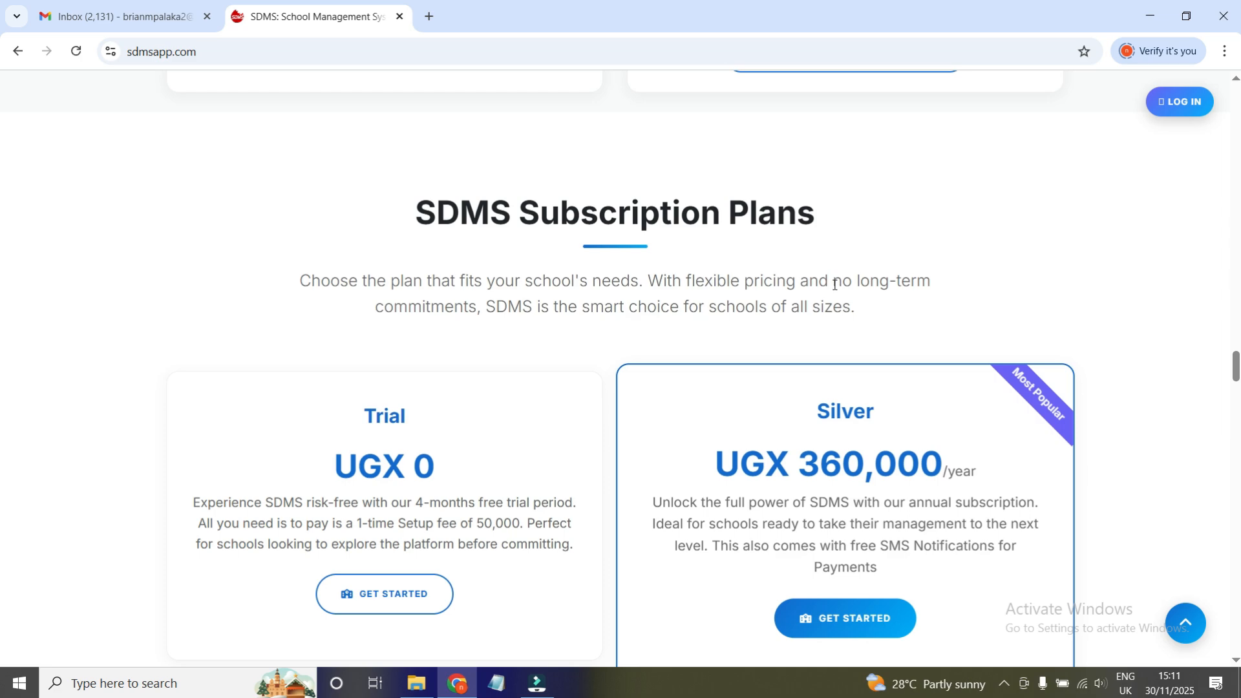
{"action": "scroll", "coordinate": [921, 290], "scroll_direction": "down", "scroll_amount": 3}
{"action": "scroll", "coordinate": [921, 290], "scroll_direction": "up", "scroll_amount": 15}
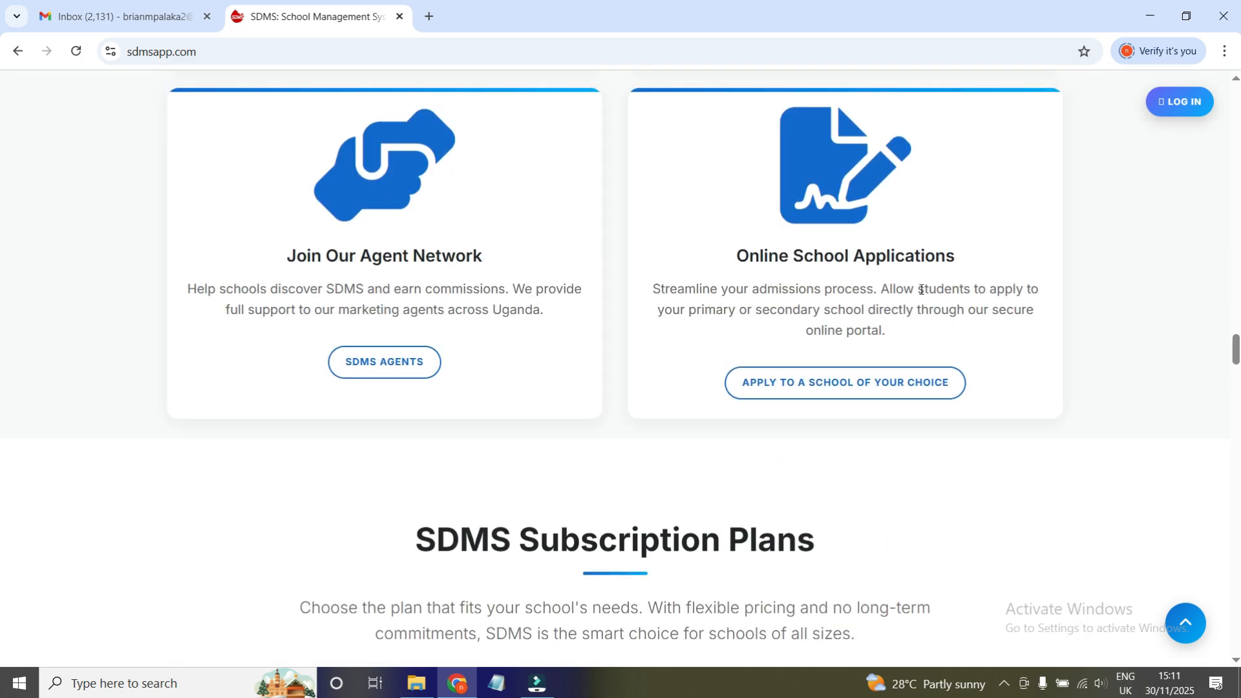
{"action": "scroll", "coordinate": [921, 291], "scroll_direction": "up", "scroll_amount": 7}
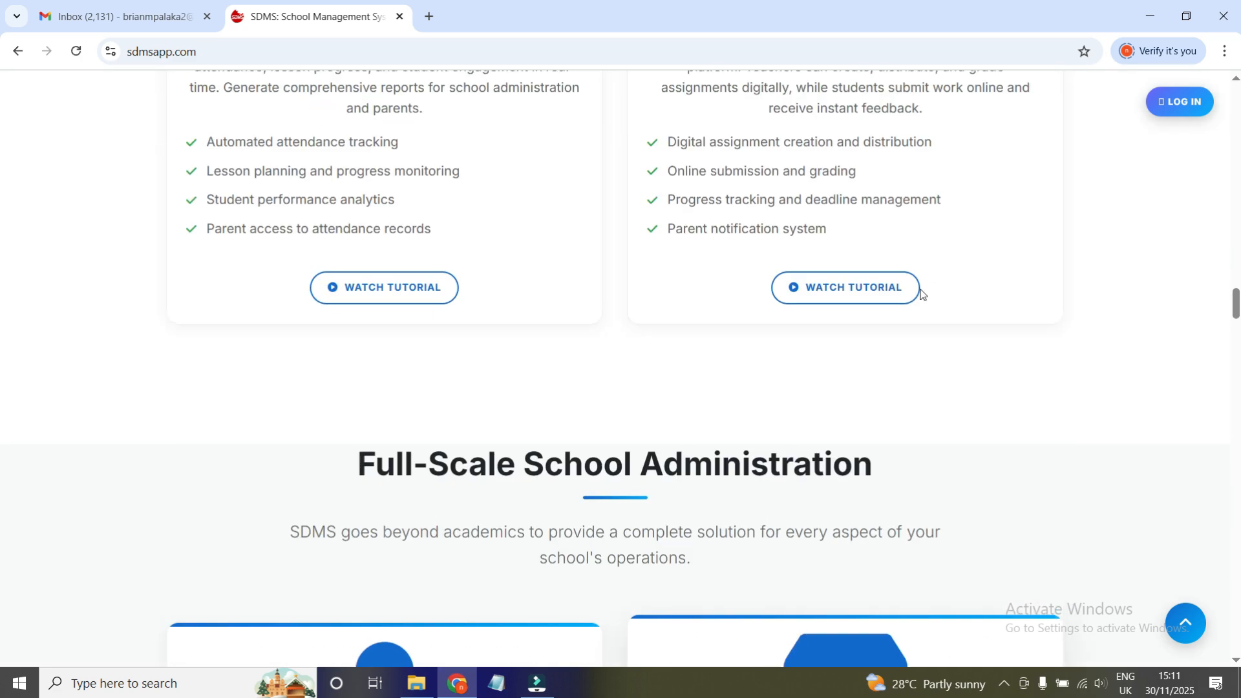
{"action": "scroll", "coordinate": [923, 294], "scroll_direction": "up", "scroll_amount": 5}
{"action": "scroll", "coordinate": [923, 295], "scroll_direction": "up", "scroll_amount": 15}
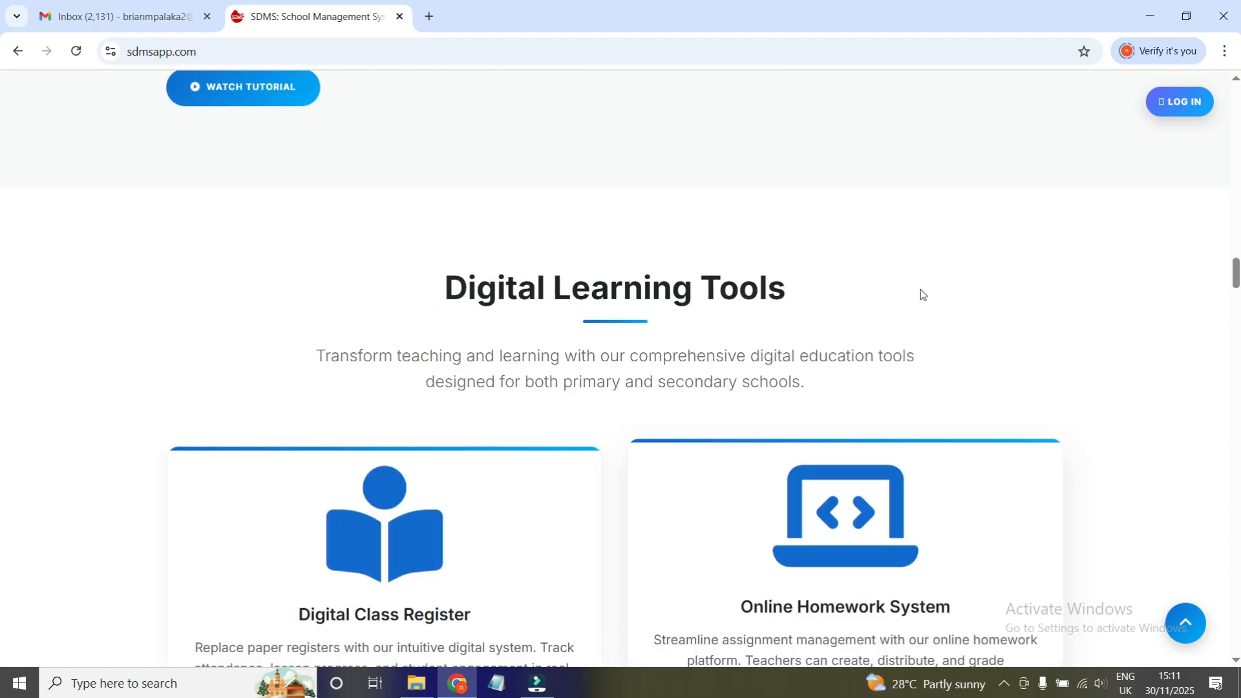
{"action": "scroll", "coordinate": [922, 294], "scroll_direction": "up", "scroll_amount": 15}
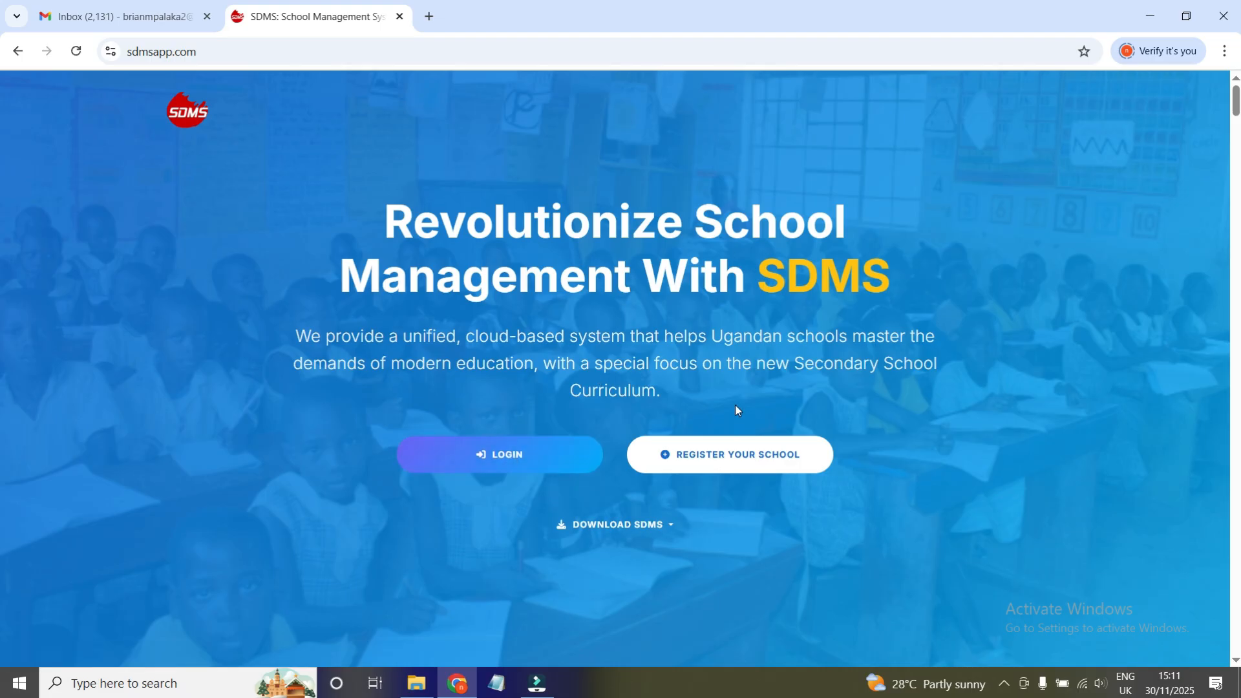
Open the Register New School form and choose Primary as the school type
{"action": "left_click", "coordinate": [736, 447]}
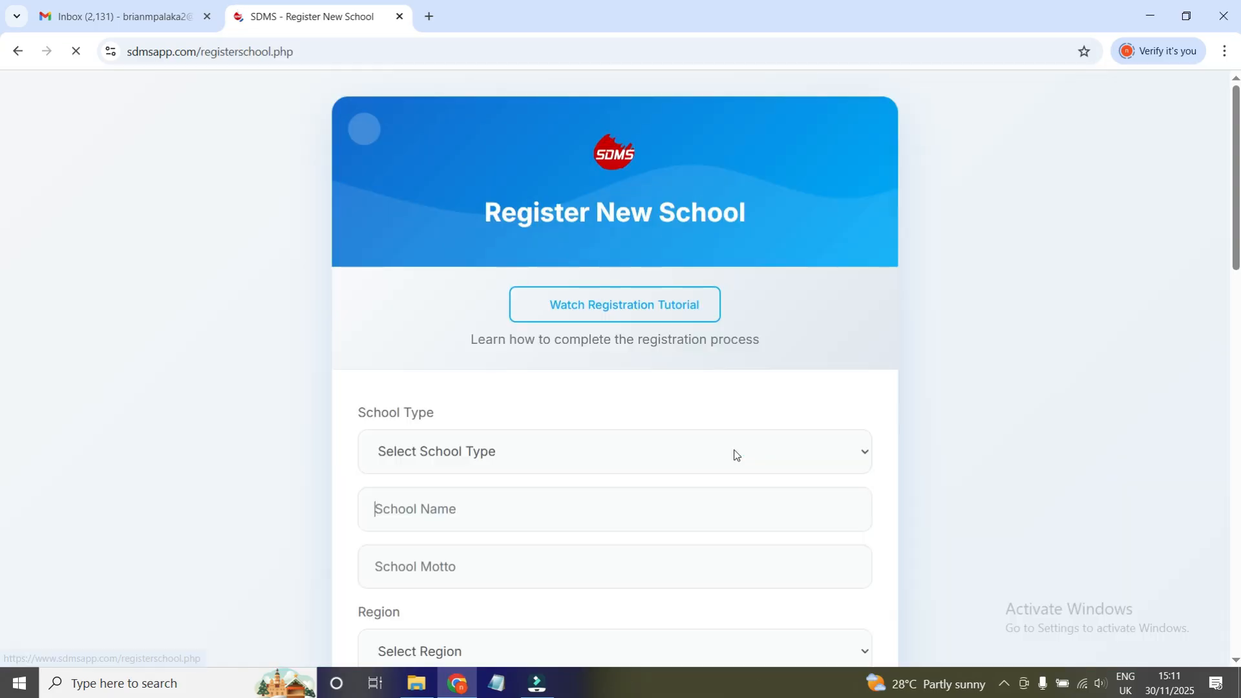
{"action": "scroll", "coordinate": [808, 291], "scroll_direction": "down", "scroll_amount": 1}
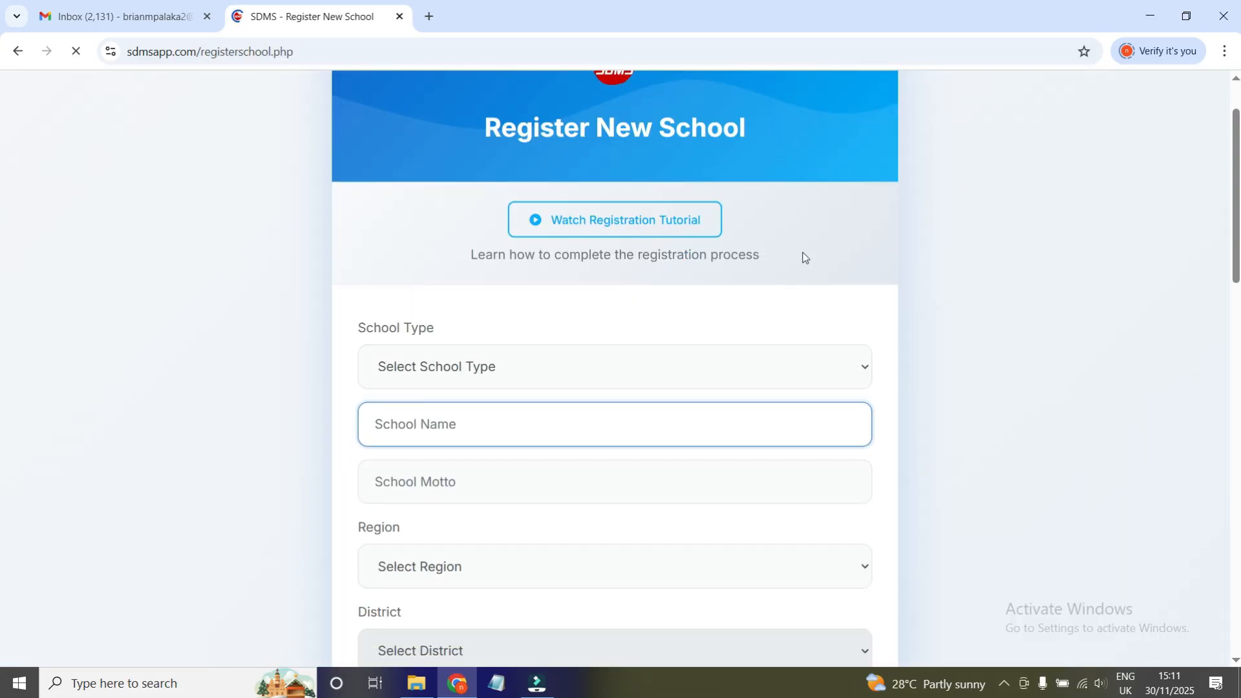
{"action": "scroll", "coordinate": [803, 254], "scroll_direction": "down", "scroll_amount": 1}
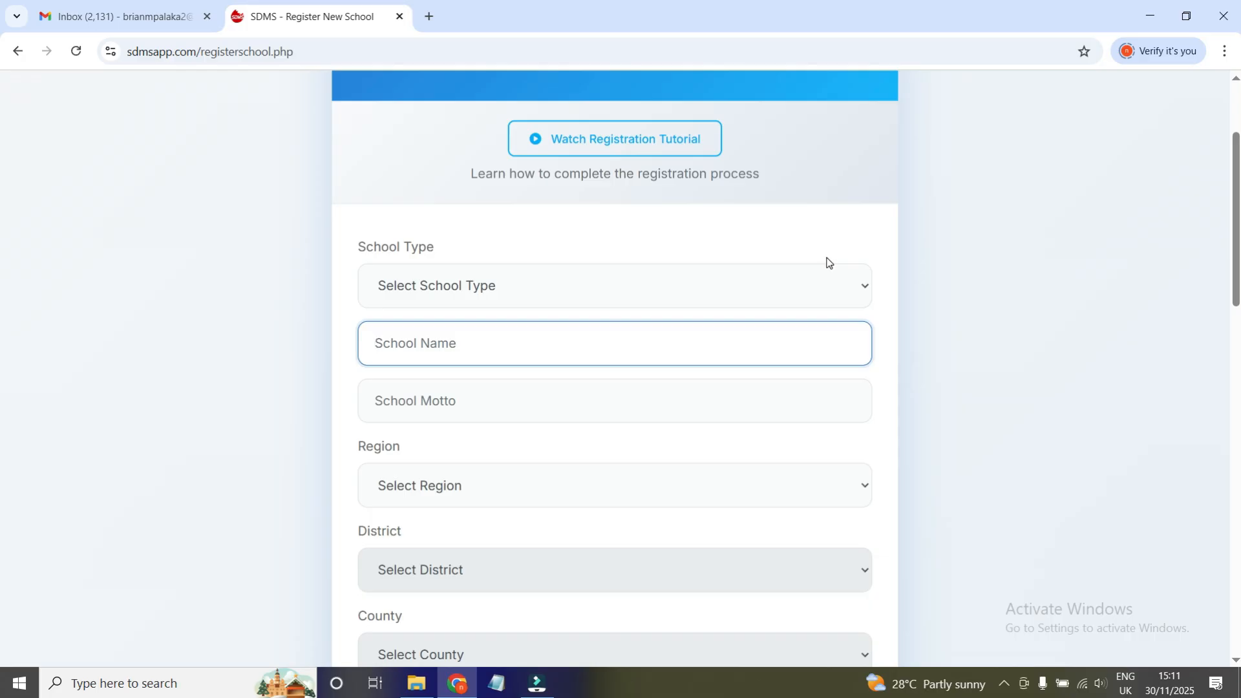
{"action": "left_click", "coordinate": [866, 293]}
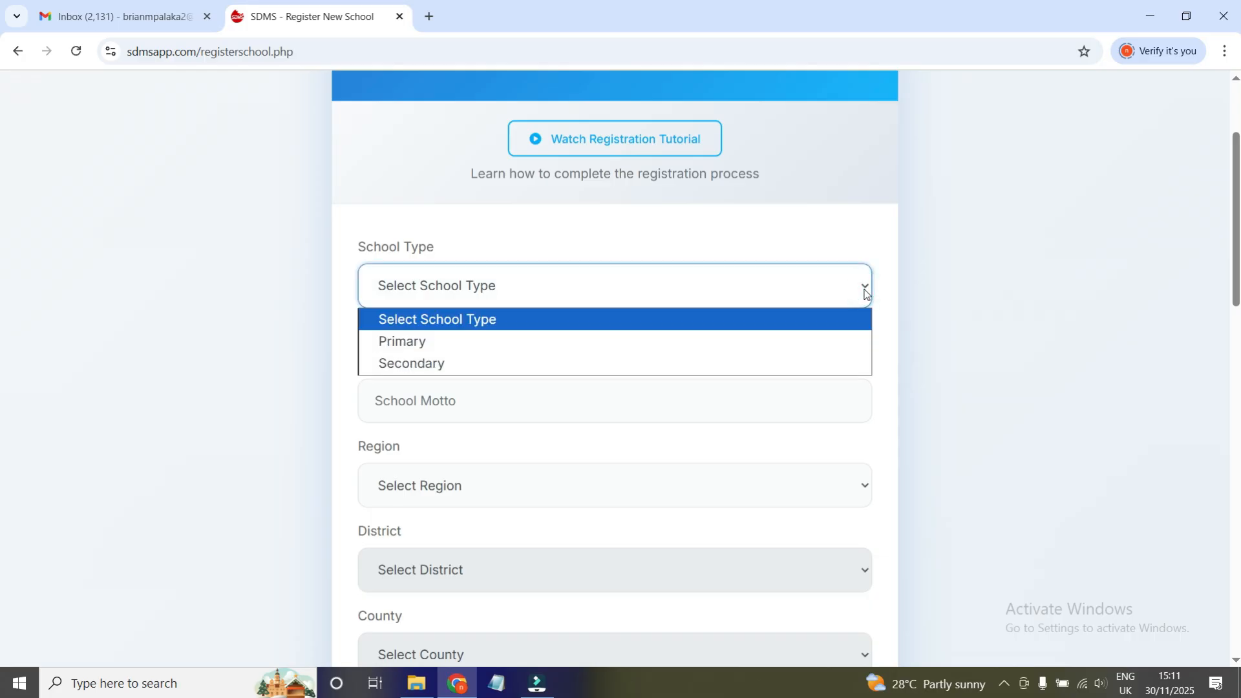
{"action": "left_click", "coordinate": [650, 346]}
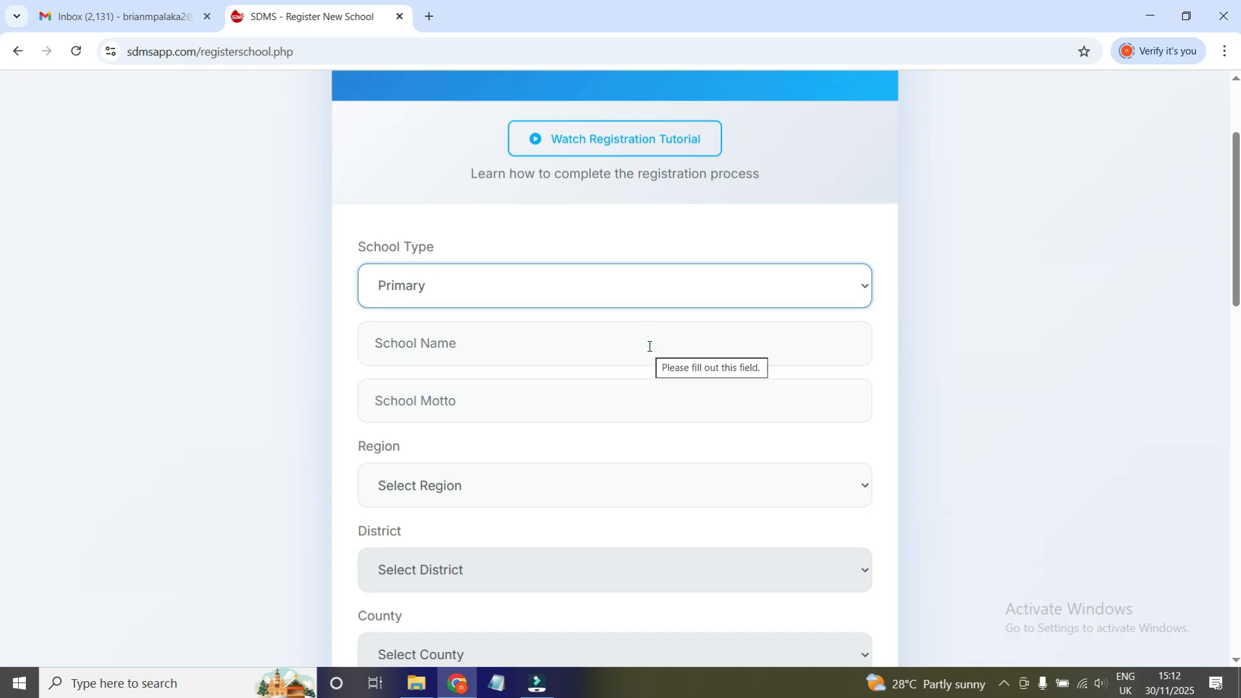
Enter 'uganda primary school' as the school name
{"action": "key", "text": "XF86MonBrightnessUp"}
{"action": "key", "text": "XF86MonBrightnessUp"}
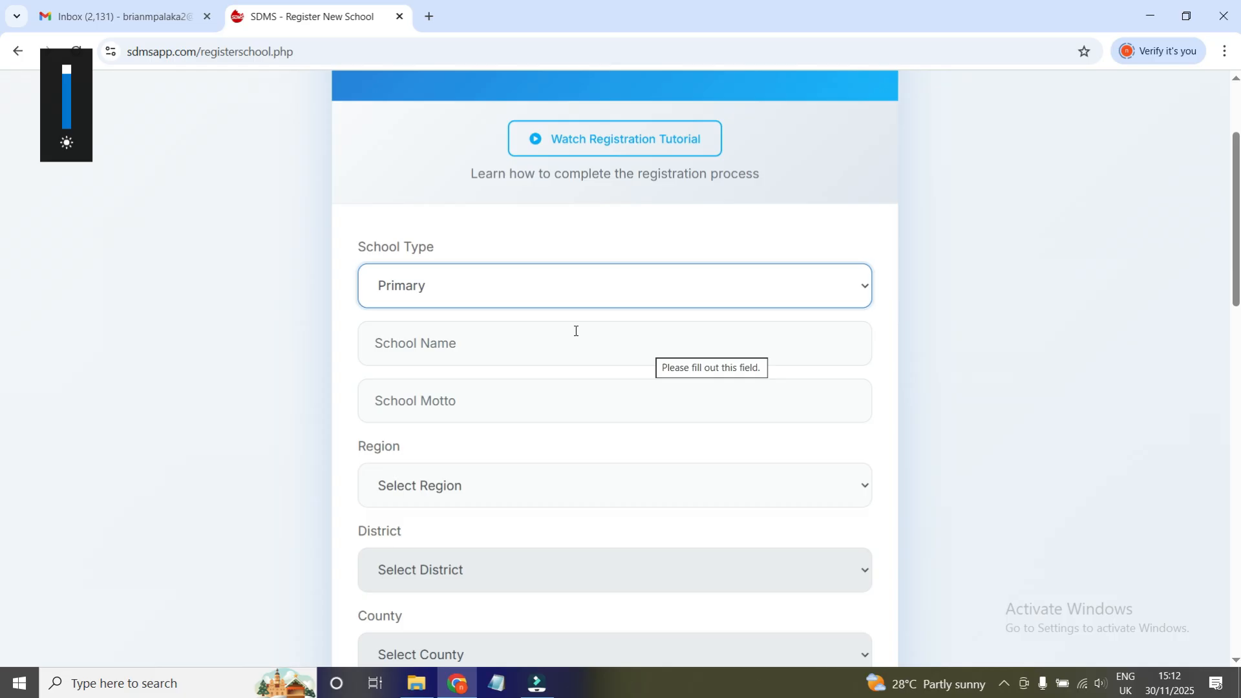
{"action": "left_click", "coordinate": [487, 343]}
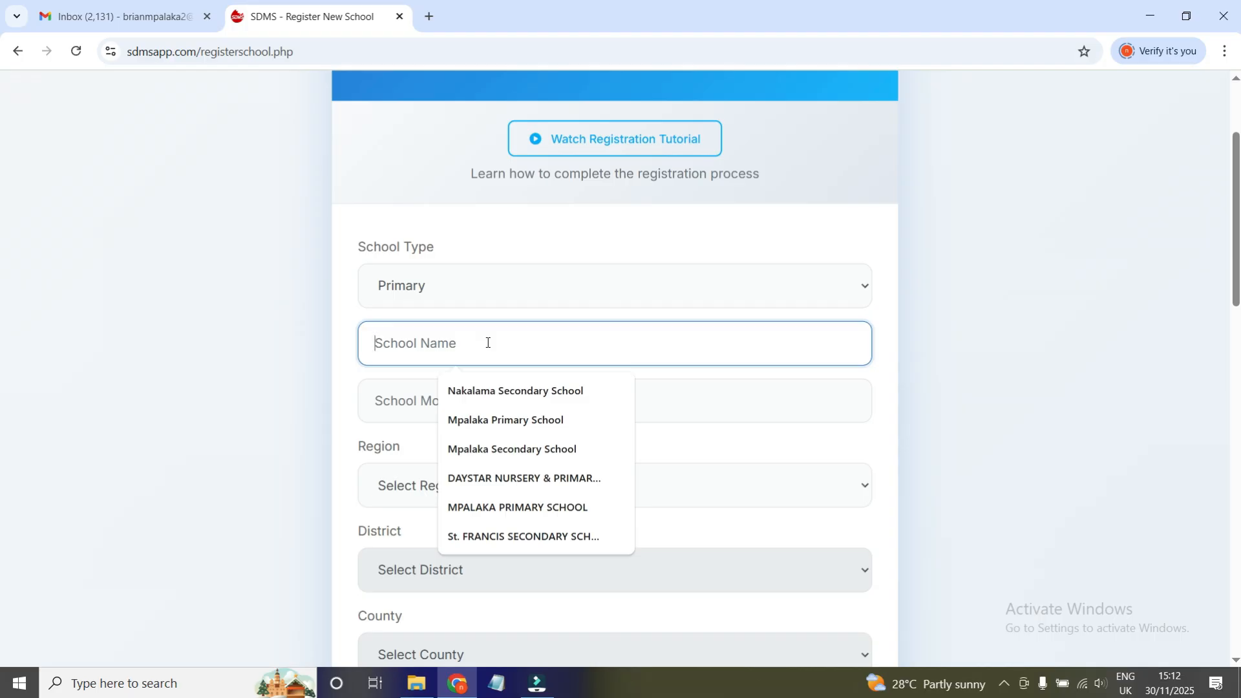
{"action": "type", "text": "uga"}
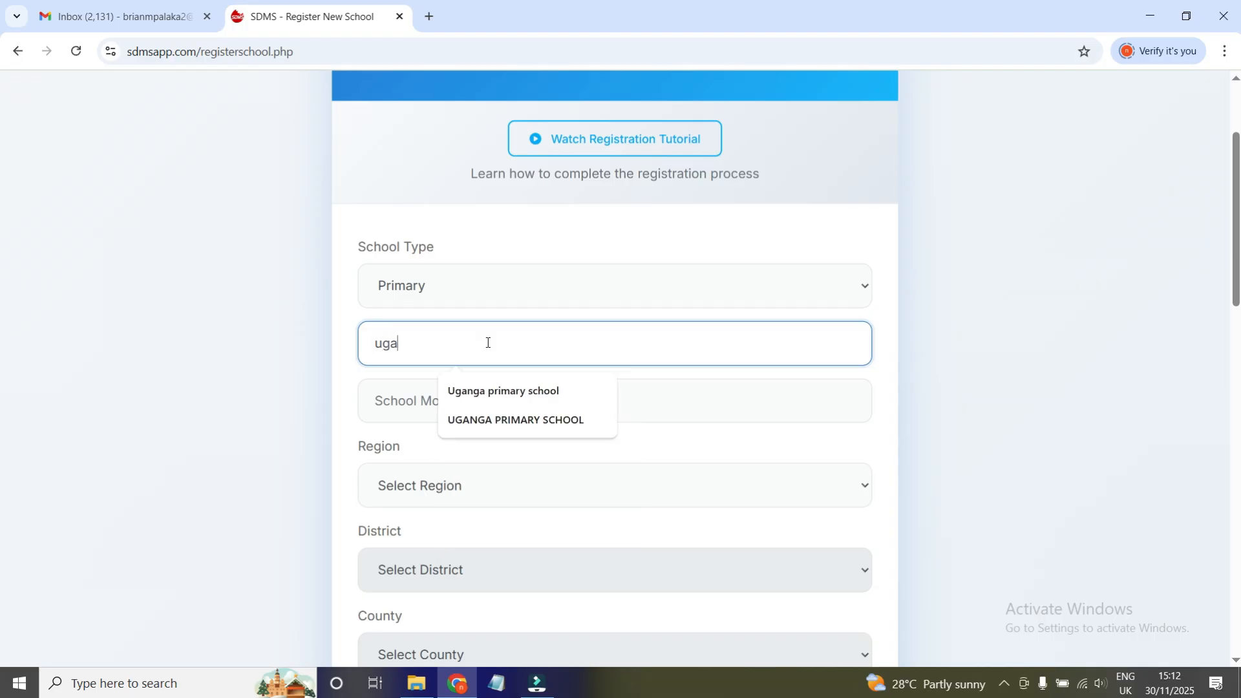
{"action": "type", "text": "nda p"}
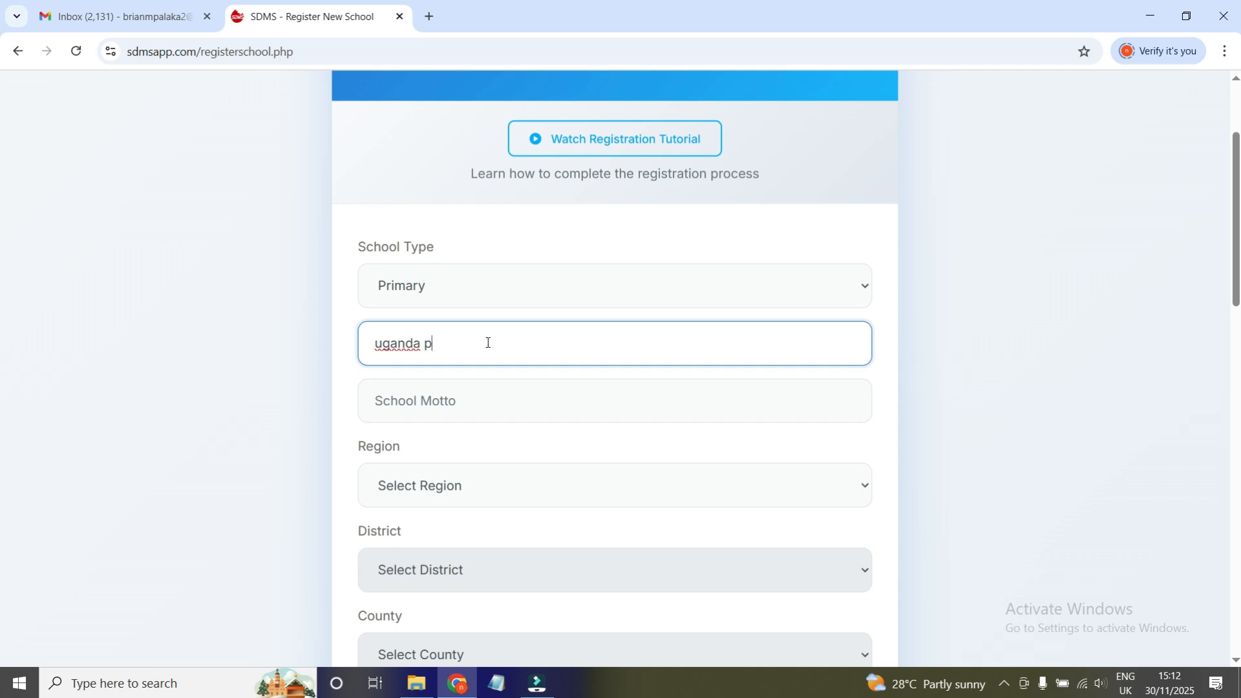
{"action": "type", "text": "rimary school"}
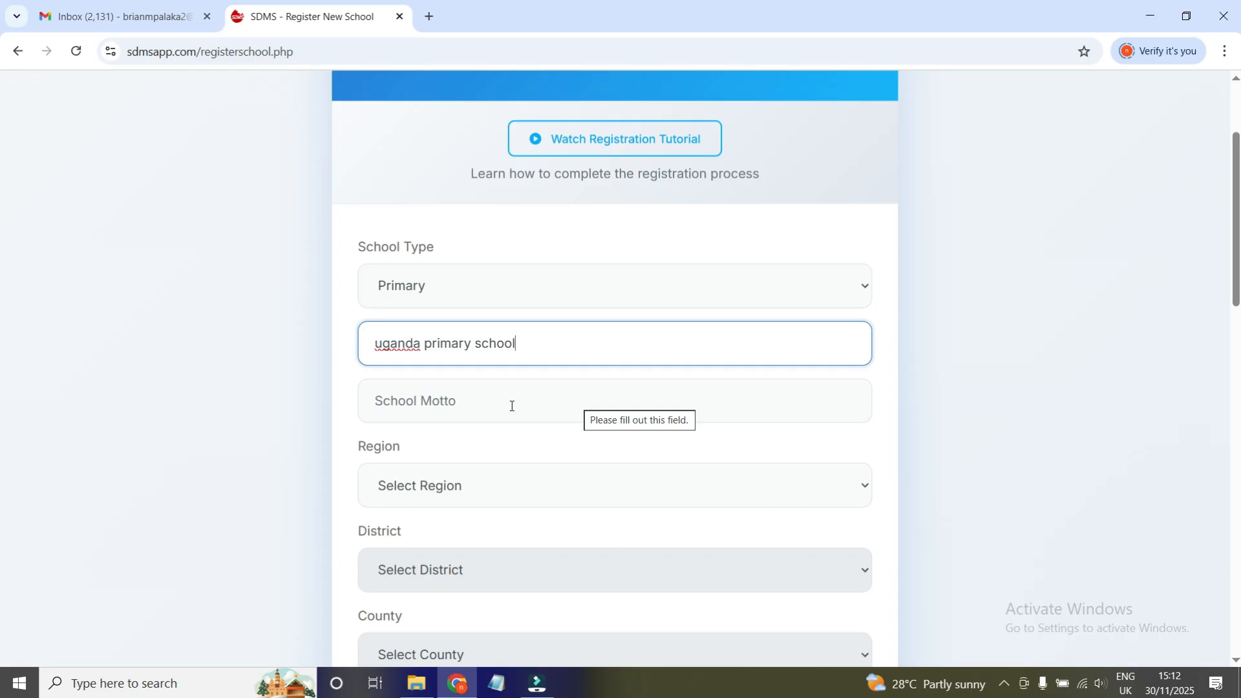
{"action": "left_click", "coordinate": [467, 404]}
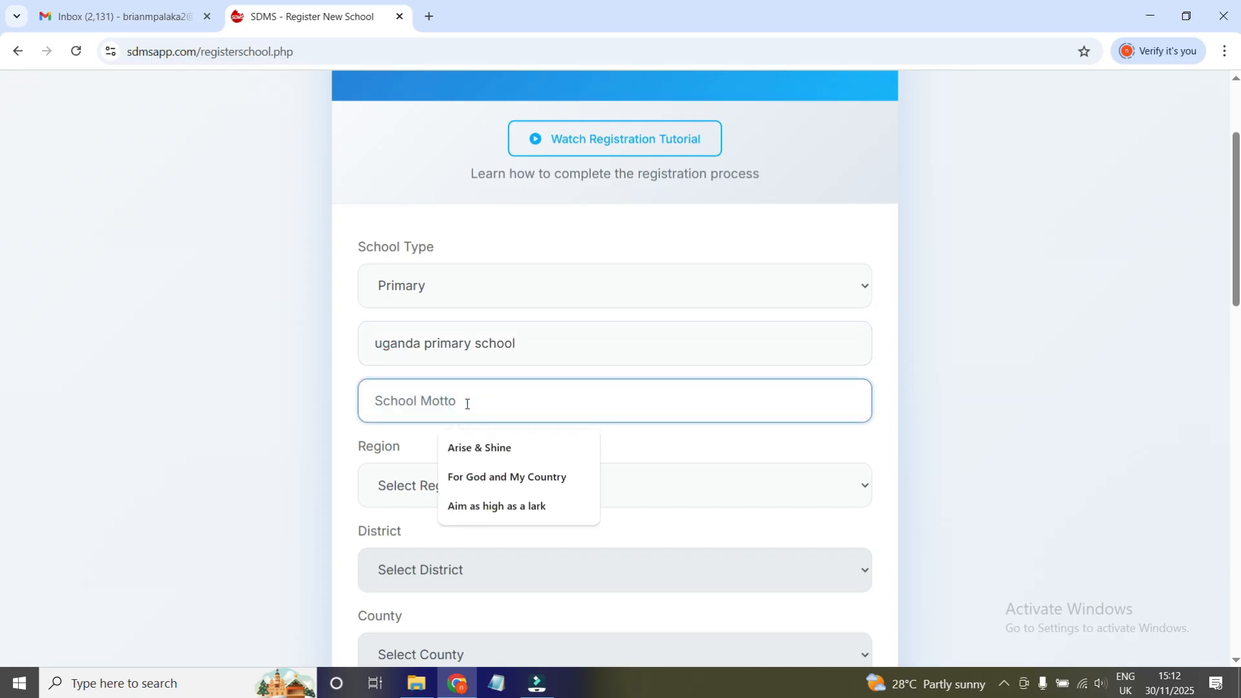
{"action": "left_click", "coordinate": [493, 477]}
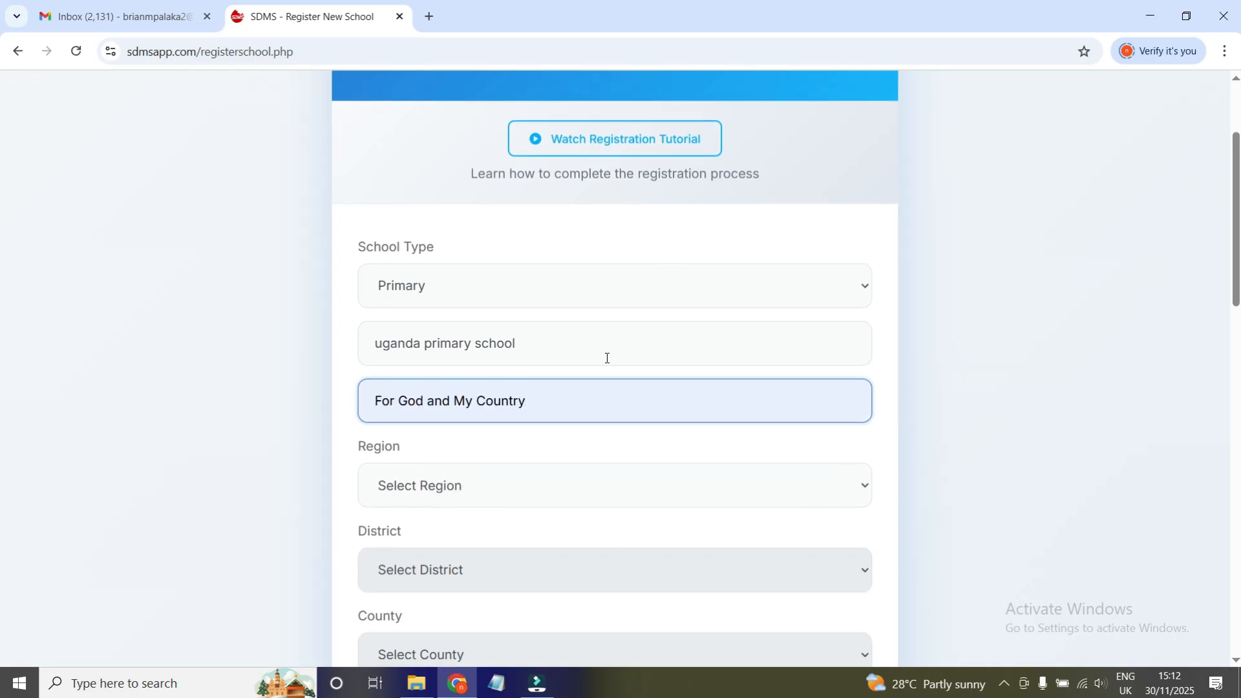
{"action": "scroll", "coordinate": [610, 355], "scroll_direction": "down", "scroll_amount": 2}
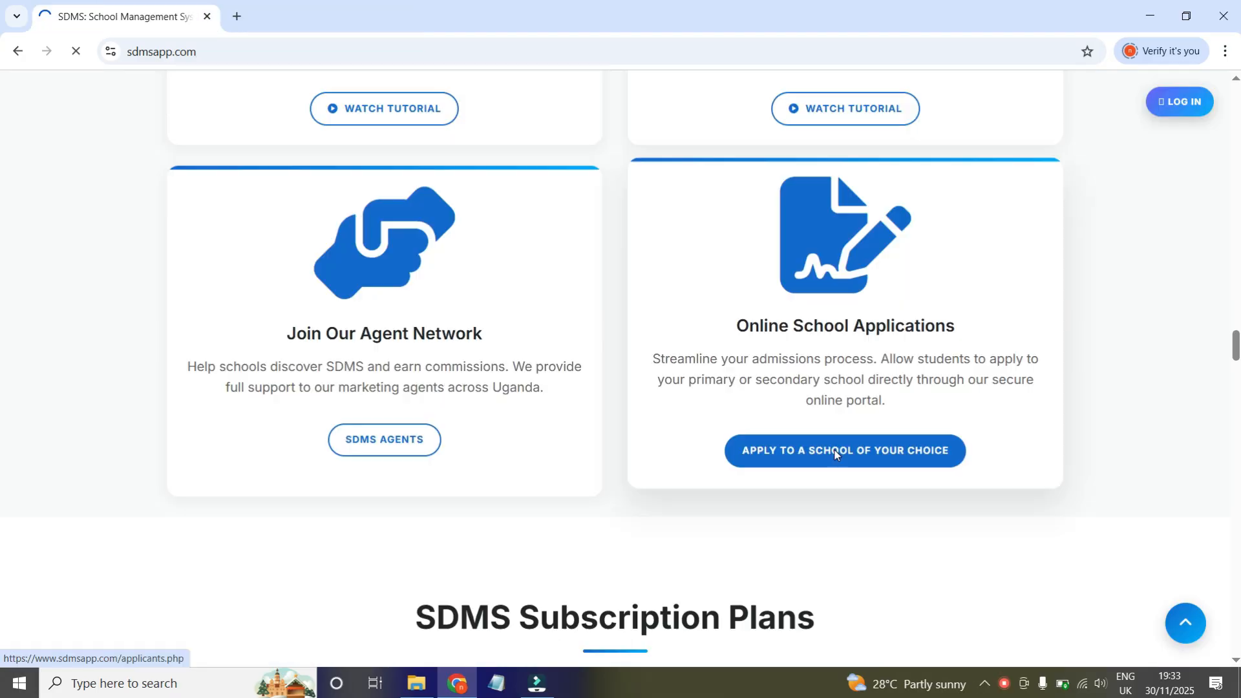
{"action": "left_click", "coordinate": [835, 450]}
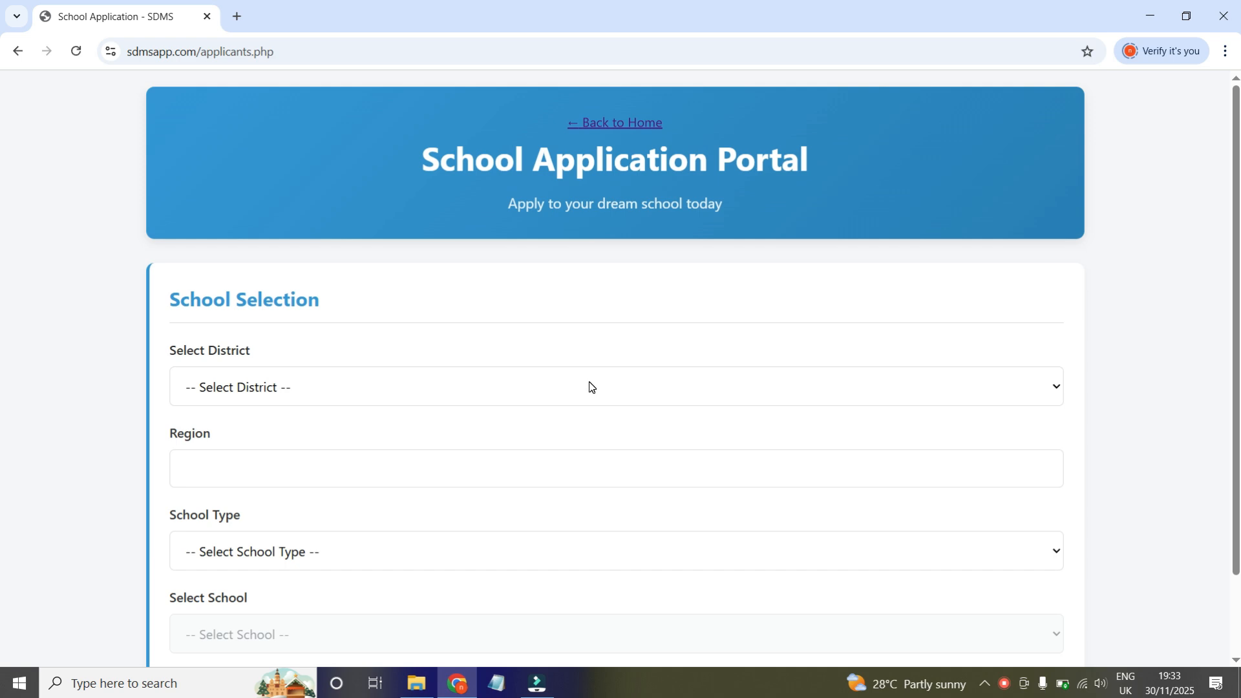
{"action": "scroll", "coordinate": [592, 381], "scroll_direction": "down", "scroll_amount": 1}
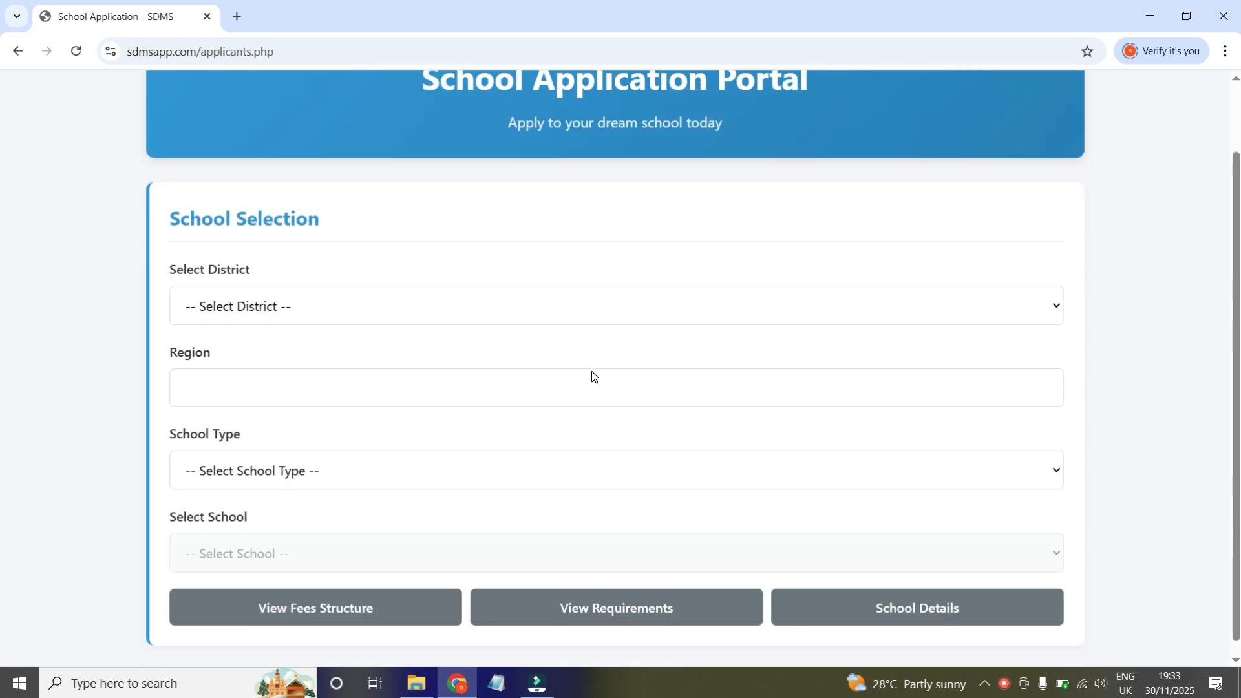
{"action": "left_click", "coordinate": [500, 307]}
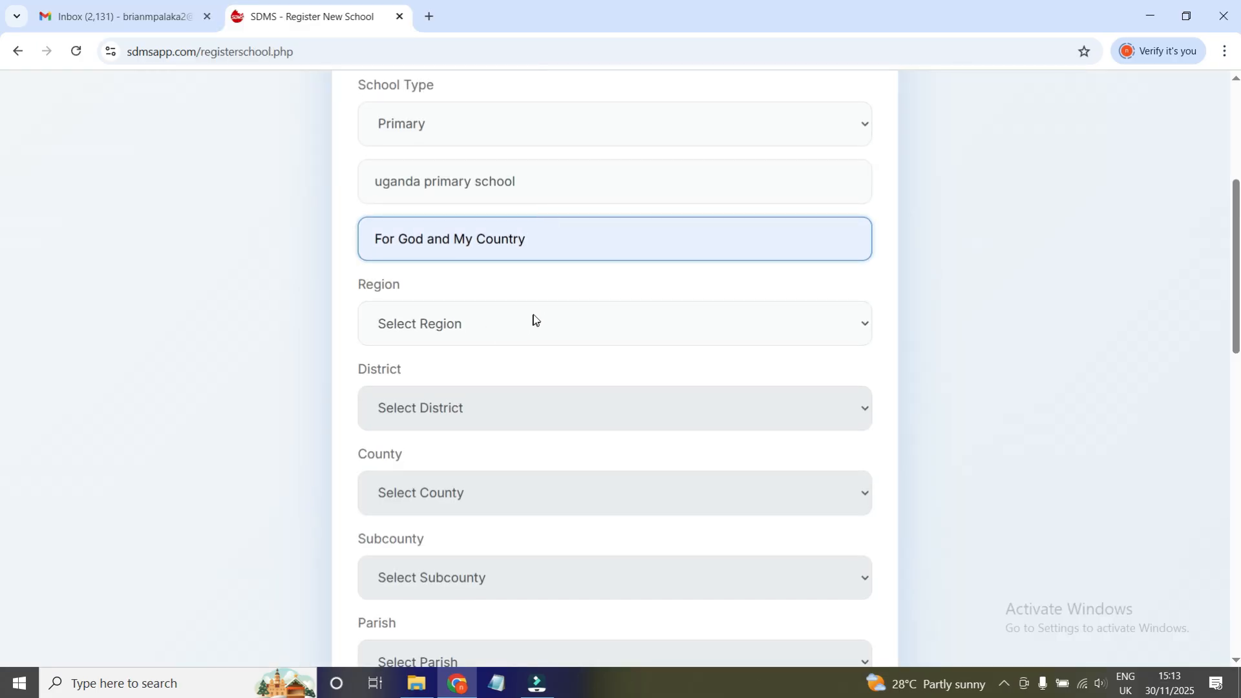
Set region Eastern, district Busia and county Samia Bugwe County North
{"action": "scroll", "coordinate": [538, 274], "scroll_direction": "down", "scroll_amount": 2}
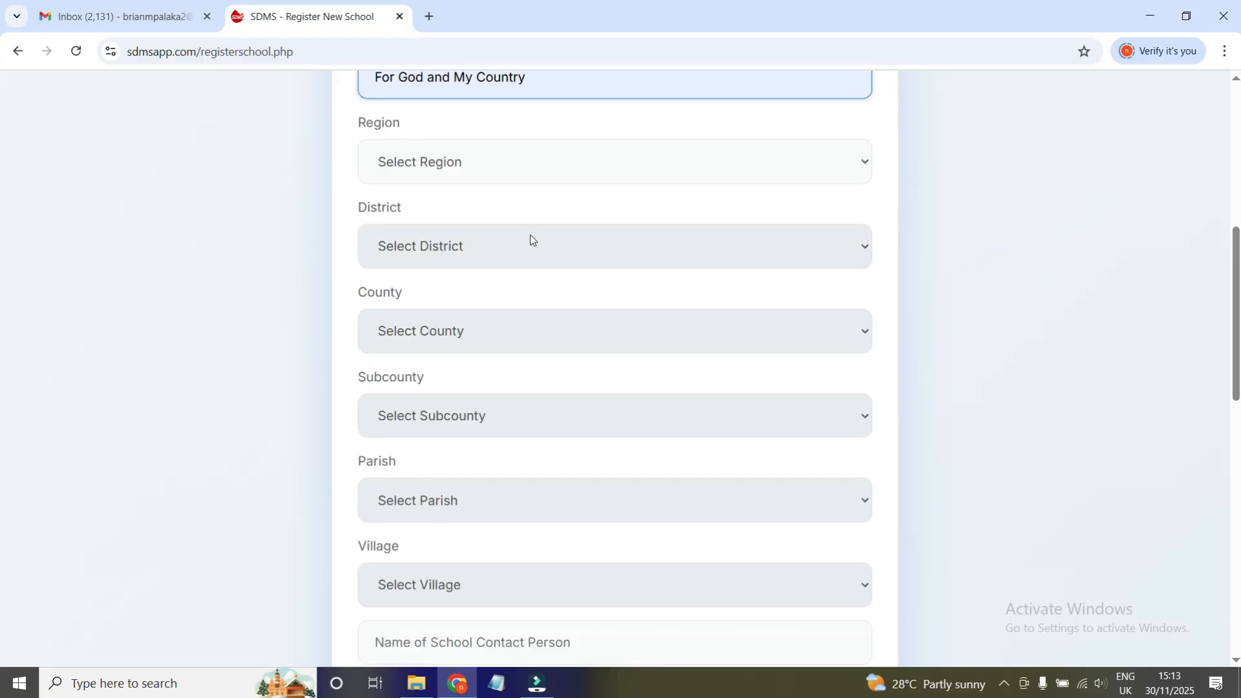
{"action": "left_click", "coordinate": [543, 174]}
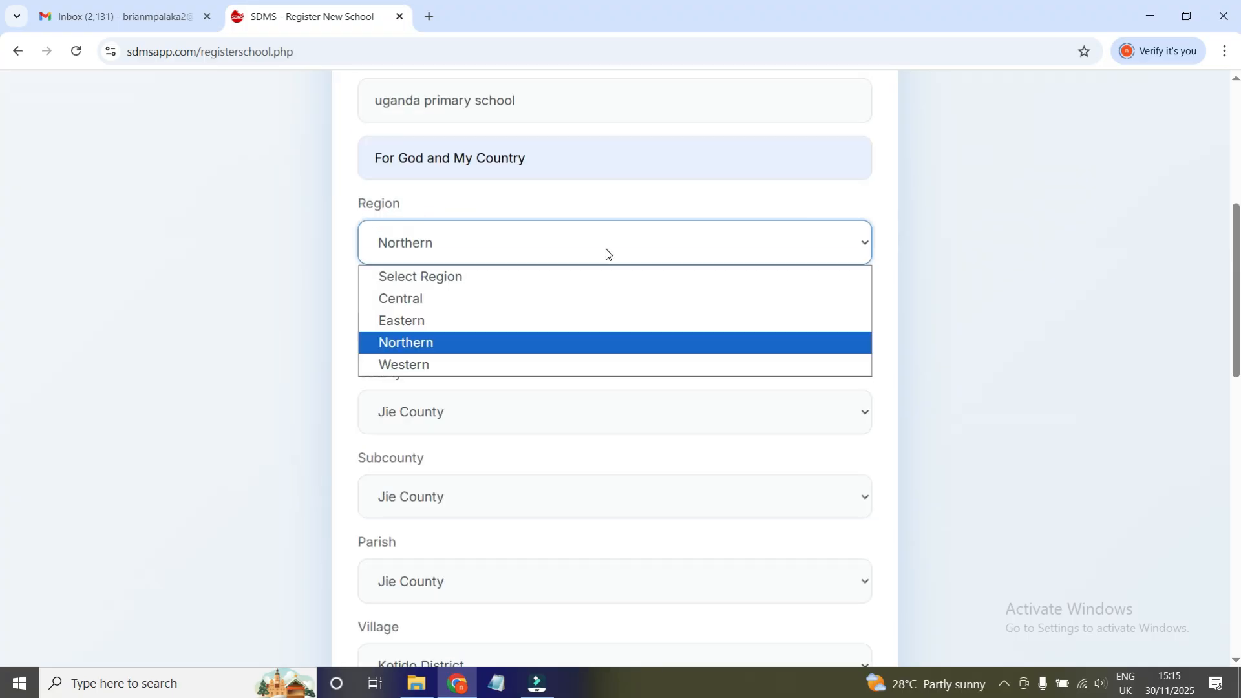
{"action": "left_click", "coordinate": [507, 321]}
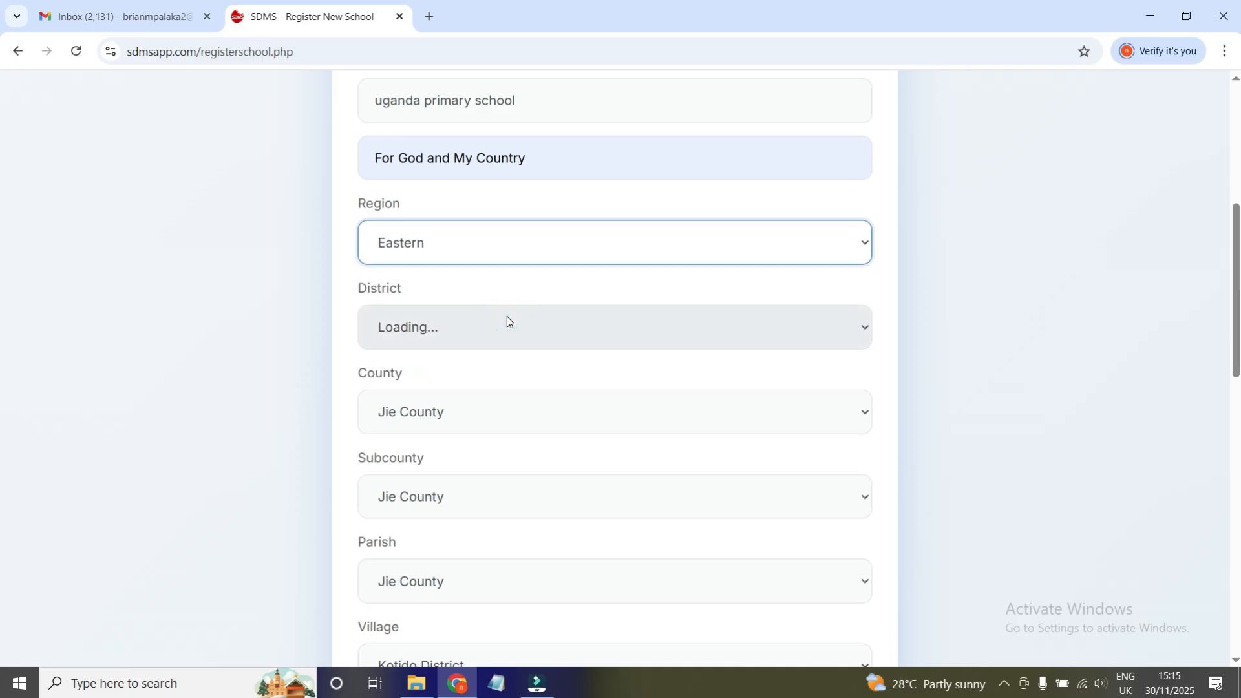
{"action": "left_click", "coordinate": [715, 331]}
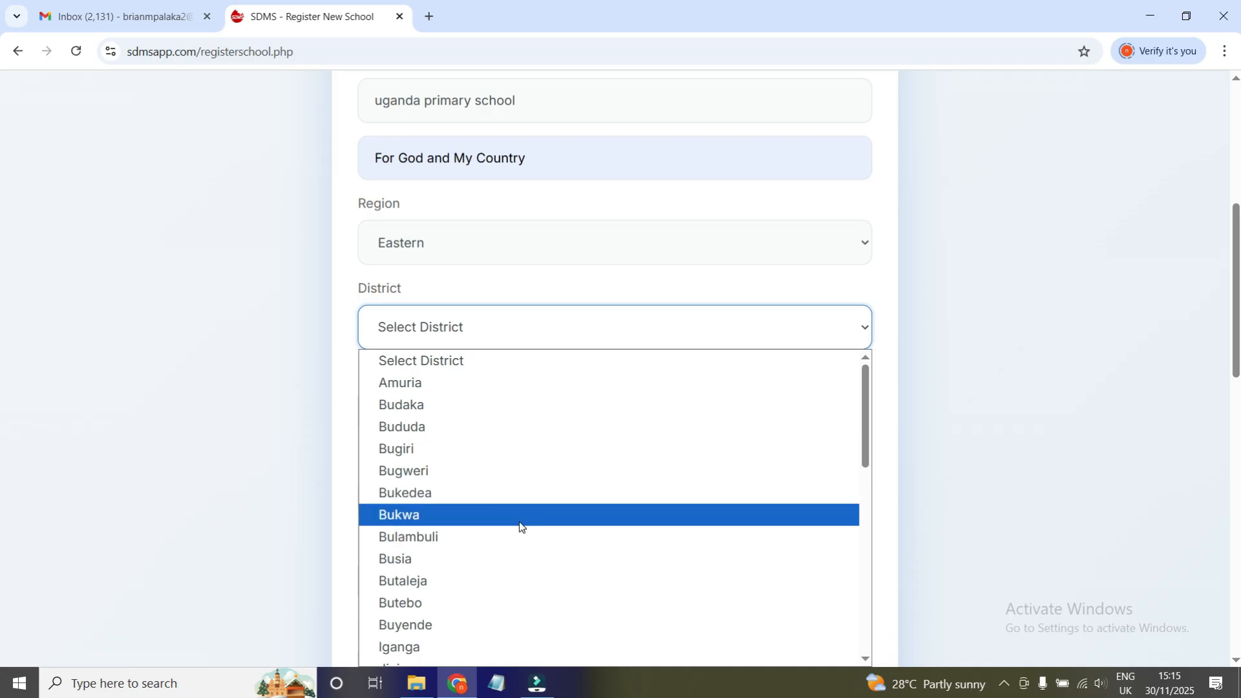
{"action": "left_click", "coordinate": [467, 557]}
{"action": "scroll", "coordinate": [601, 290], "scroll_direction": "down", "scroll_amount": 2}
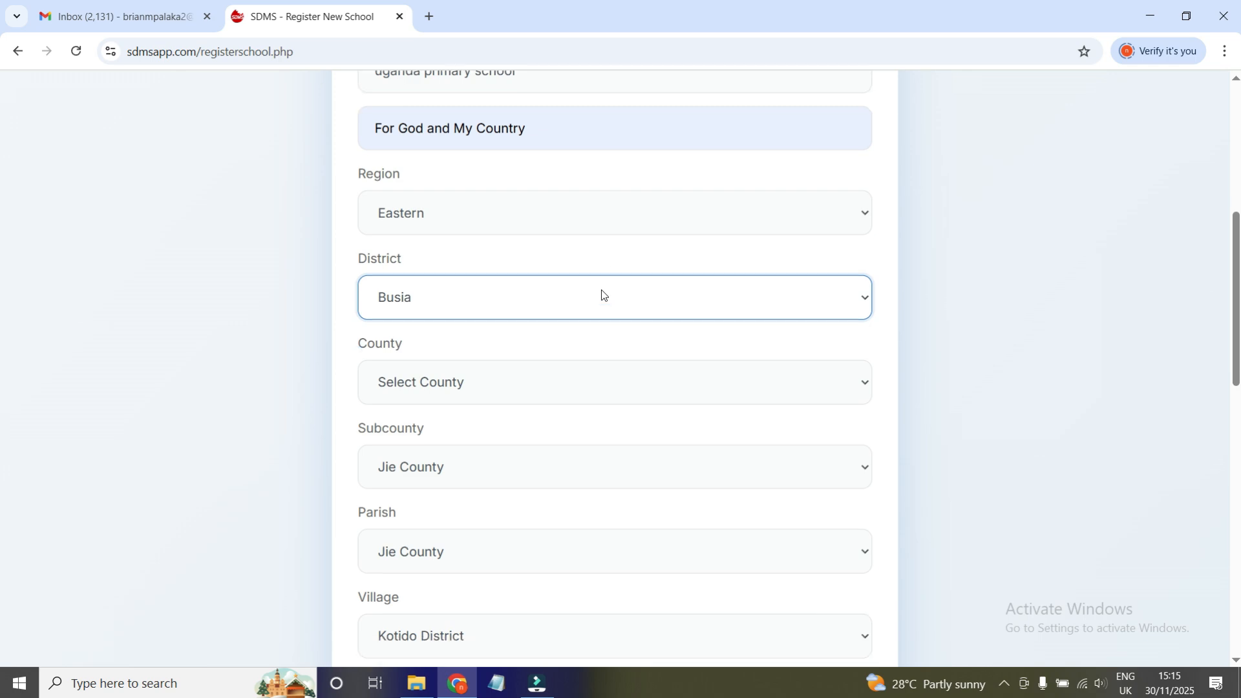
{"action": "left_click", "coordinate": [612, 254]}
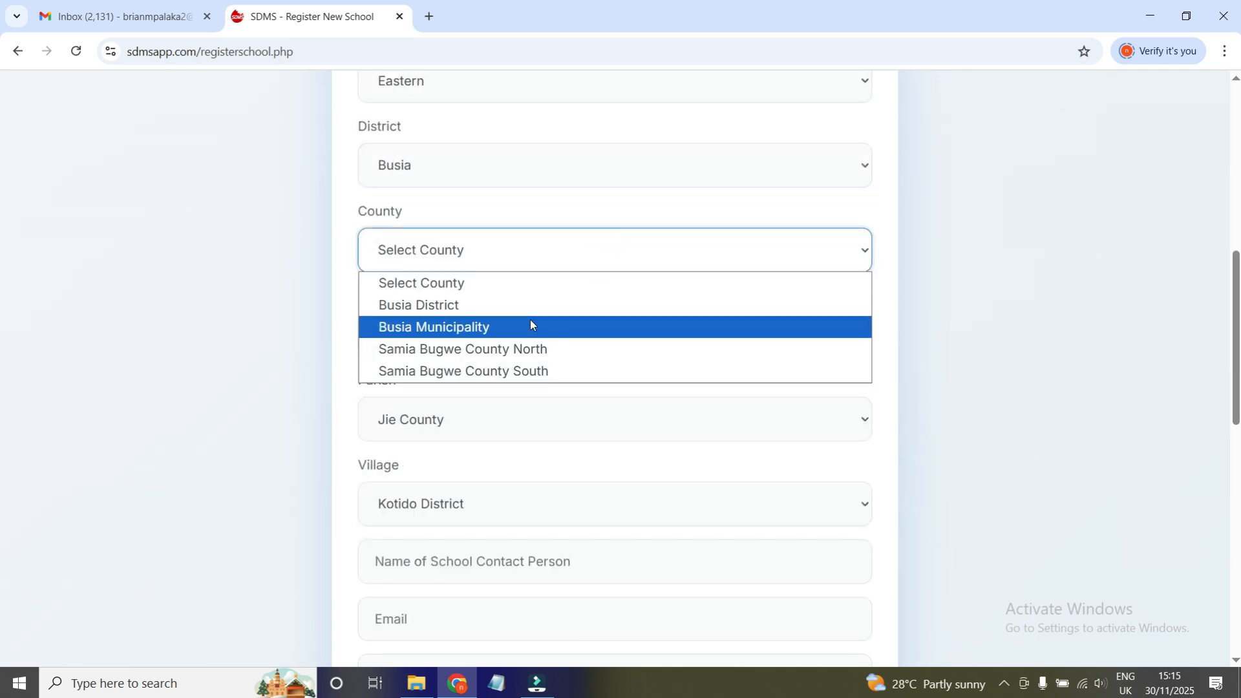
{"action": "left_click", "coordinate": [570, 350]}
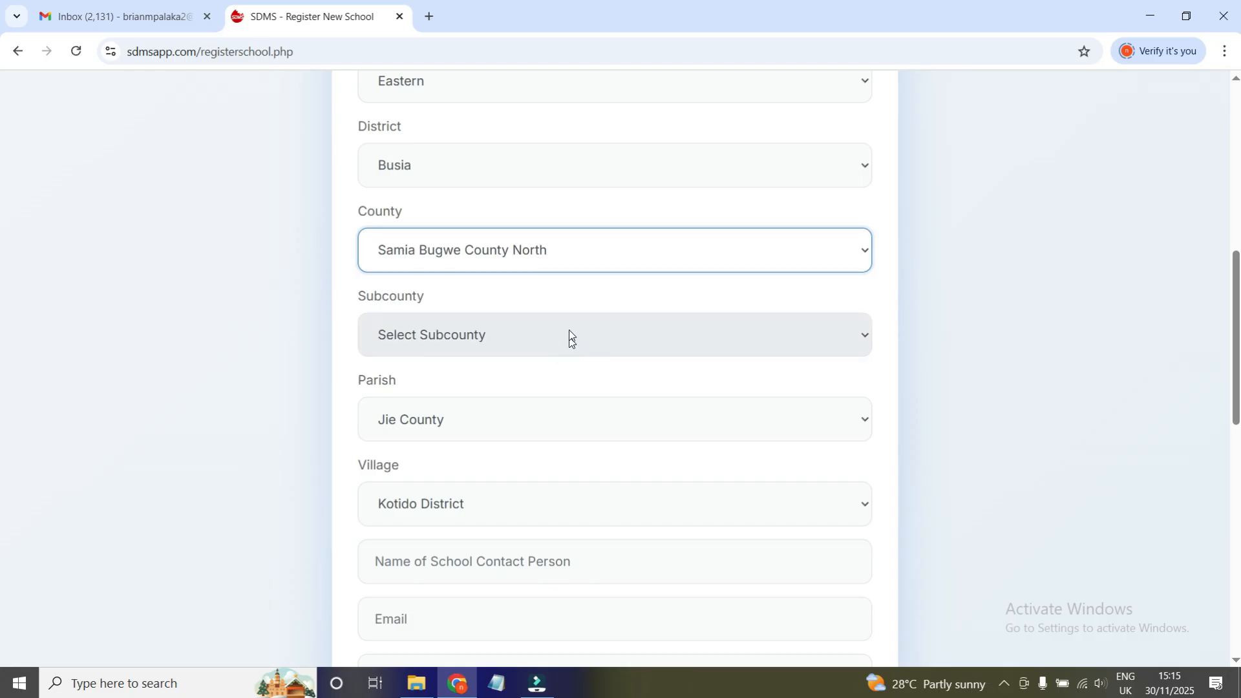
Set subcounty Buyanga, parish Buwooya and village Buwooya B
{"action": "left_click", "coordinate": [643, 349]}
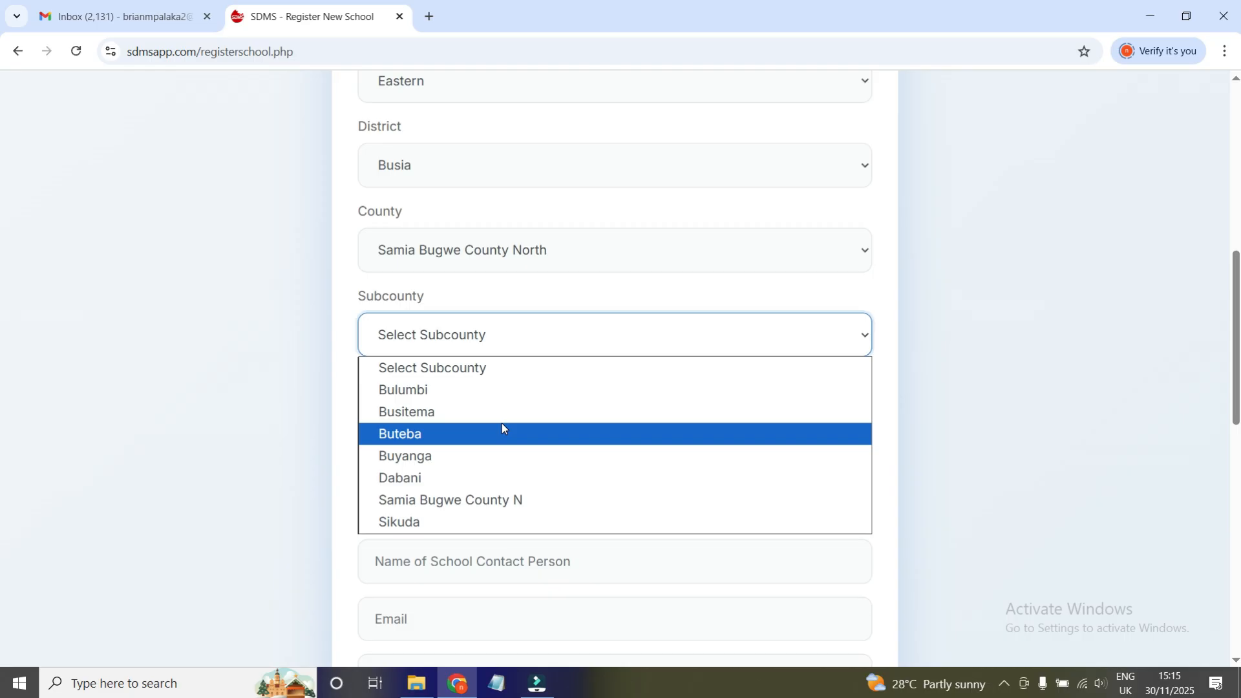
{"action": "left_click", "coordinate": [481, 456]}
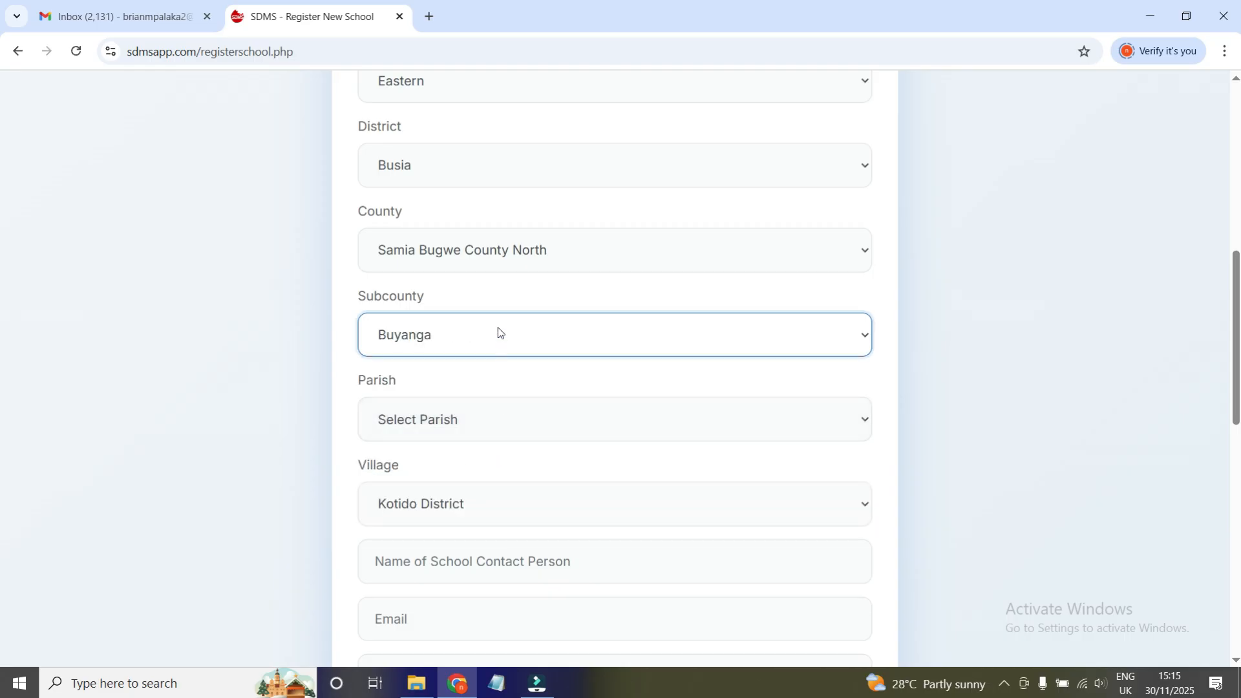
{"action": "scroll", "coordinate": [541, 324], "scroll_direction": "down", "scroll_amount": 1}
{"action": "left_click", "coordinate": [557, 347]}
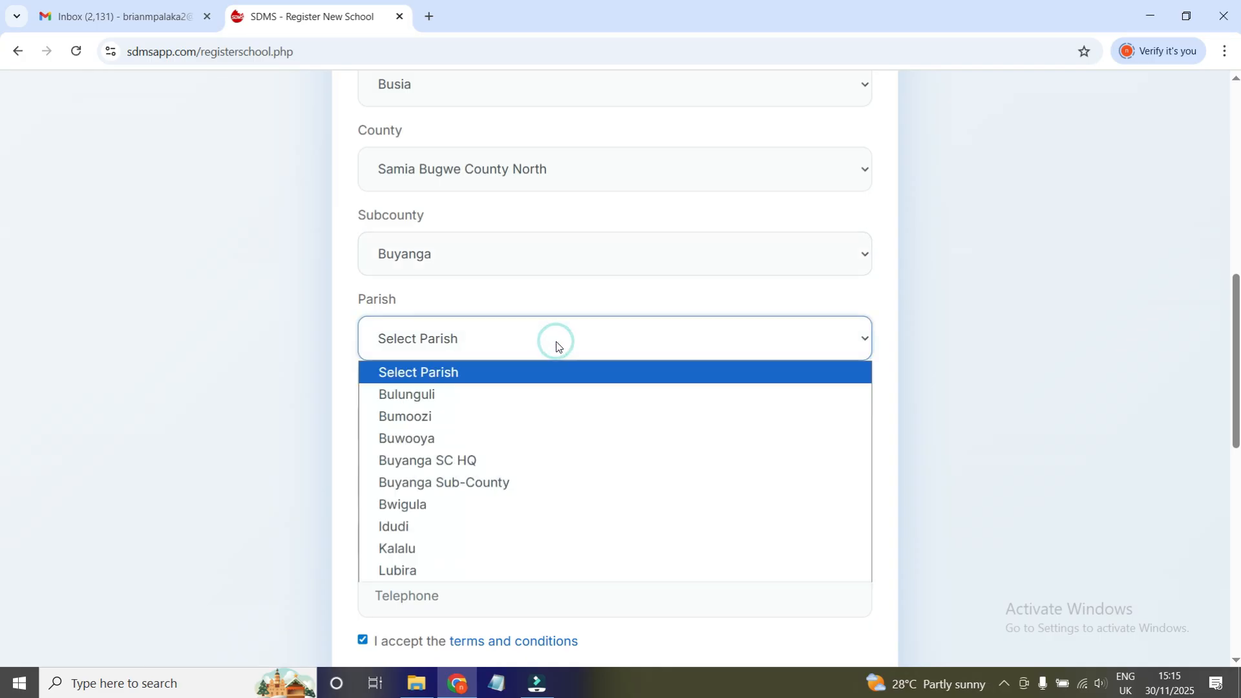
{"action": "left_click", "coordinate": [528, 434]}
{"action": "scroll", "coordinate": [602, 330], "scroll_direction": "down", "scroll_amount": 1}
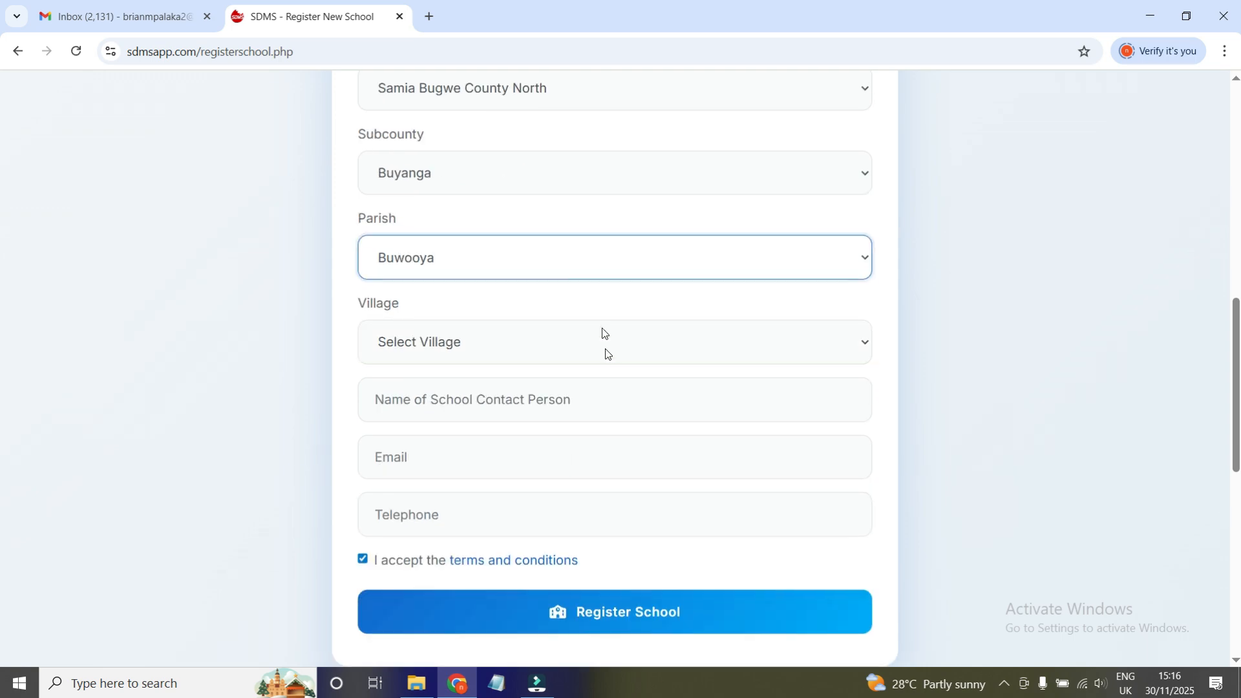
{"action": "left_click", "coordinate": [615, 352]}
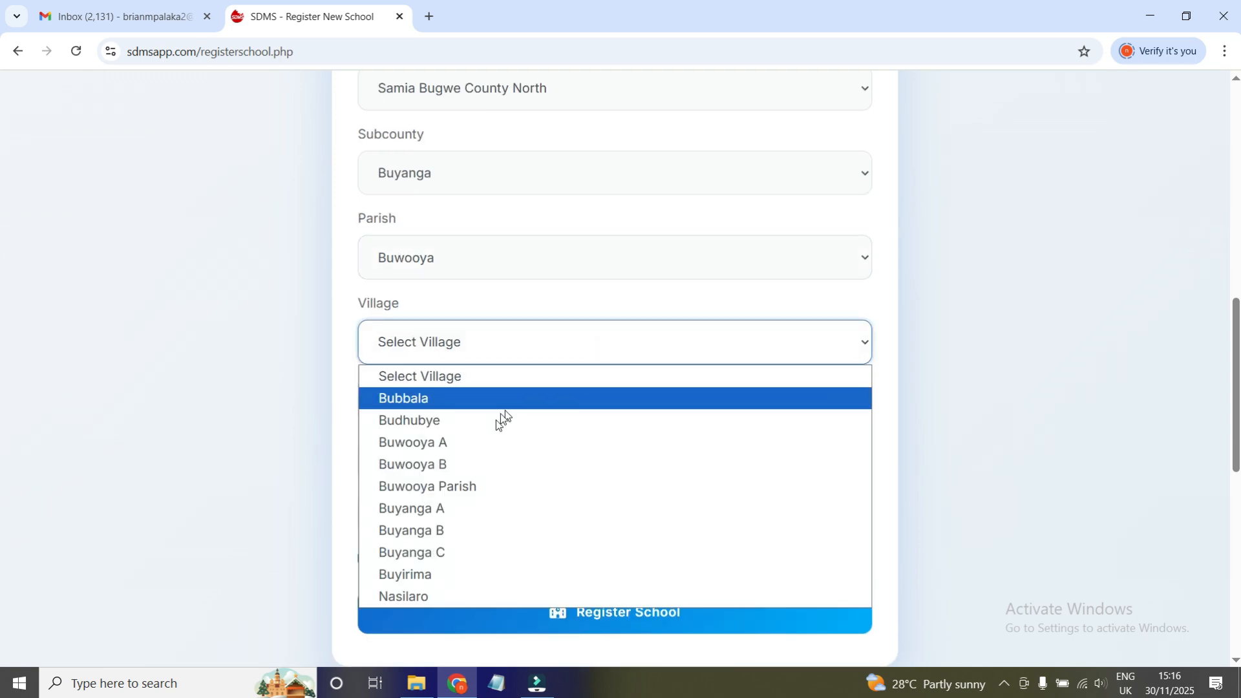
{"action": "left_click", "coordinate": [498, 463]}
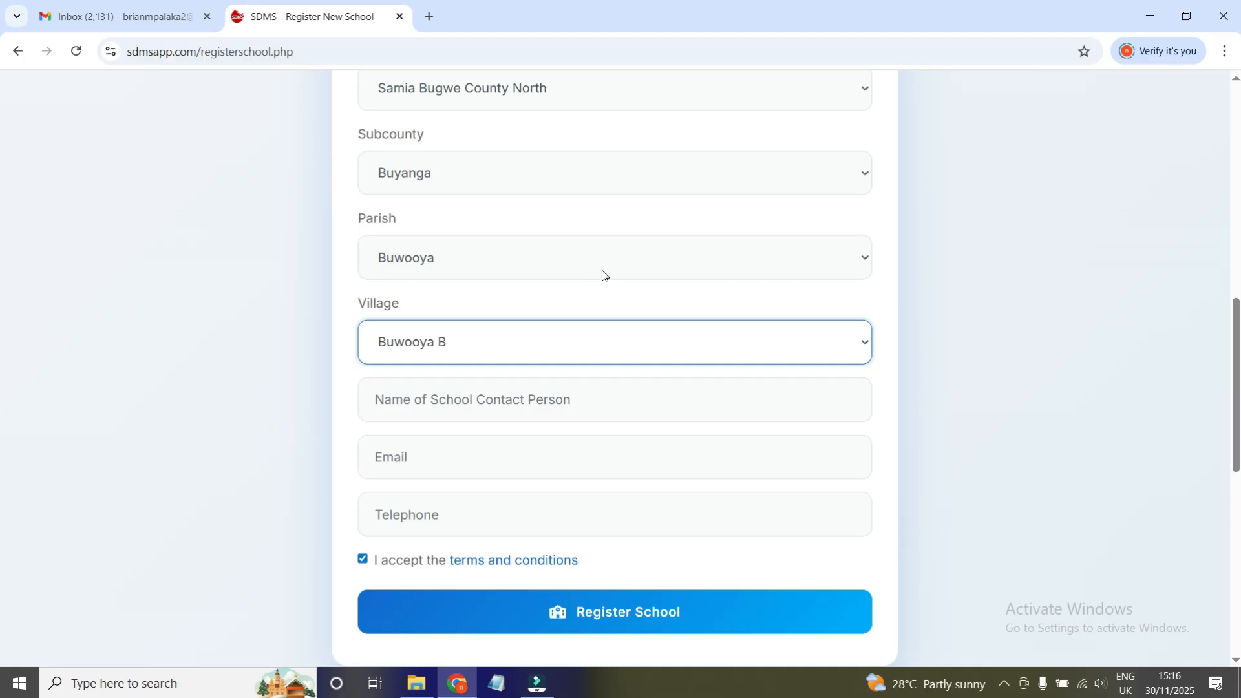
{"action": "scroll", "coordinate": [606, 274], "scroll_direction": "down", "scroll_amount": 2}
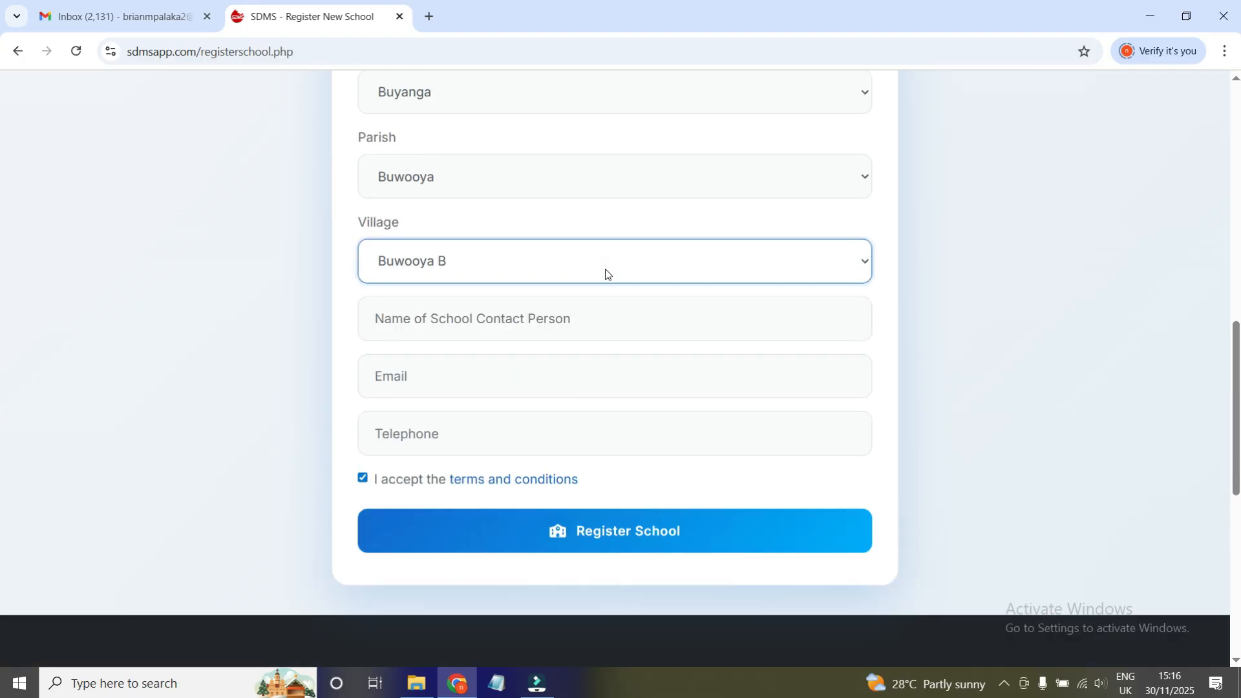
Fill the contact name, e-mail and telephone fields from saved autofill entries
{"action": "left_click", "coordinate": [545, 322]}
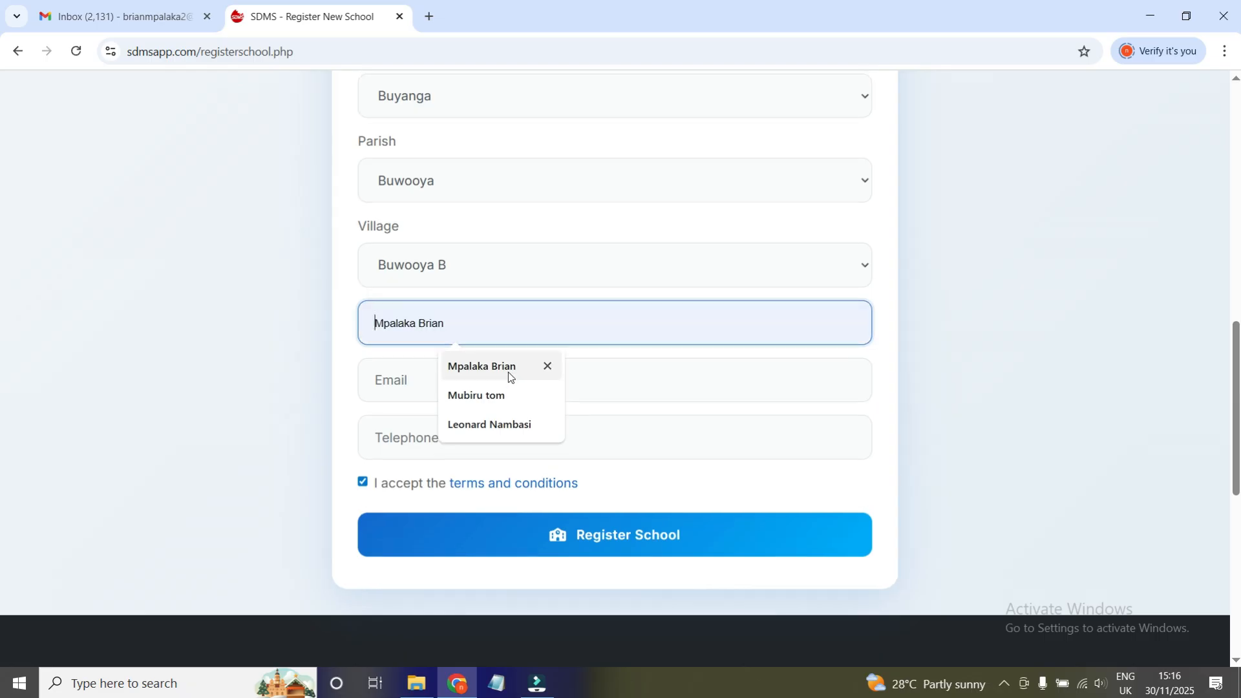
{"action": "left_click", "coordinate": [497, 395]}
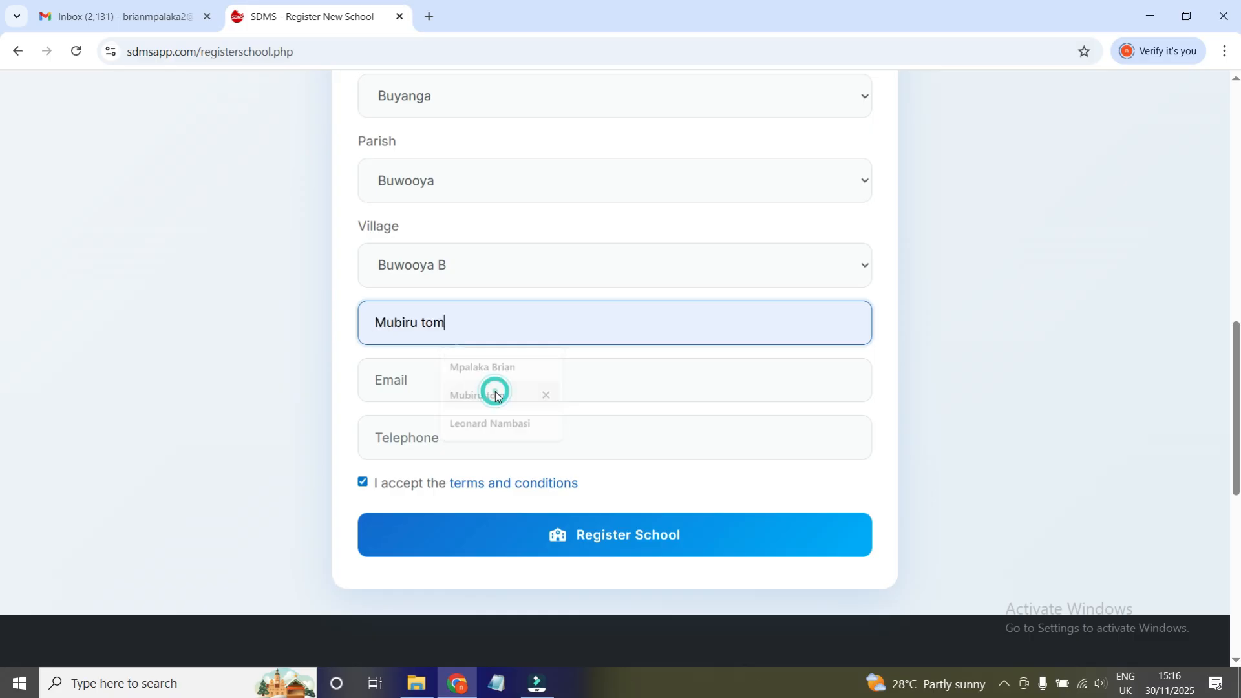
{"action": "scroll", "coordinate": [582, 317], "scroll_direction": "down", "scroll_amount": 1}
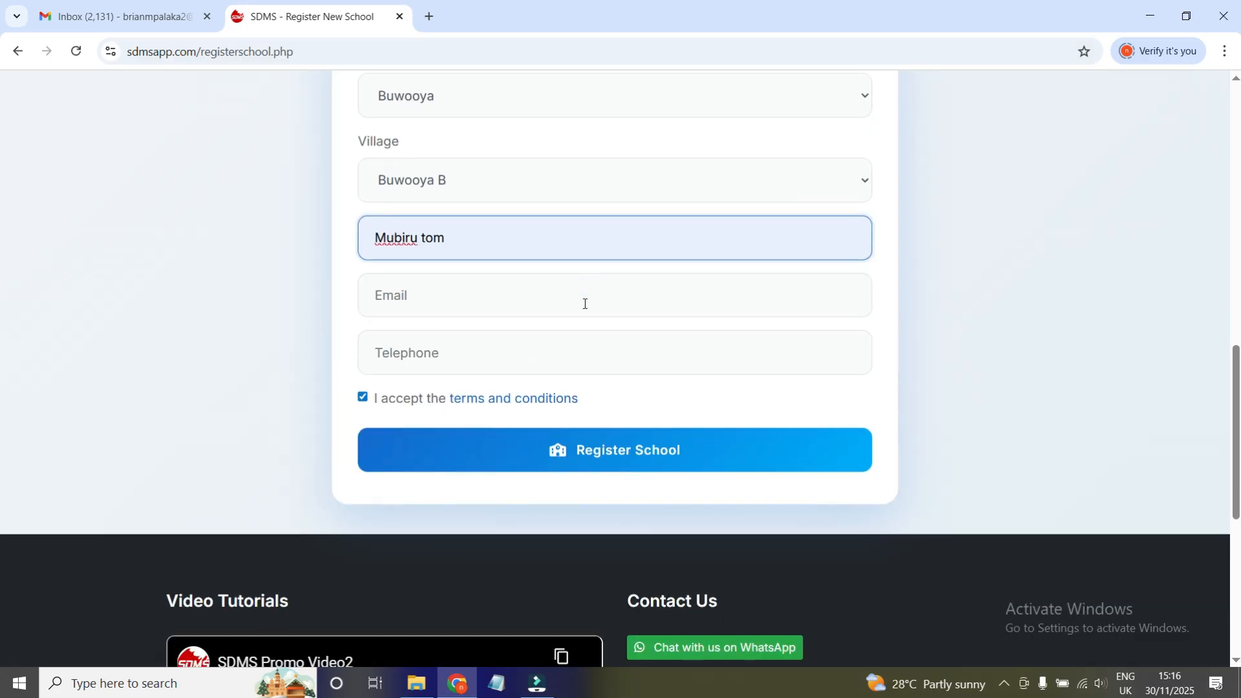
{"action": "left_click", "coordinate": [468, 298]}
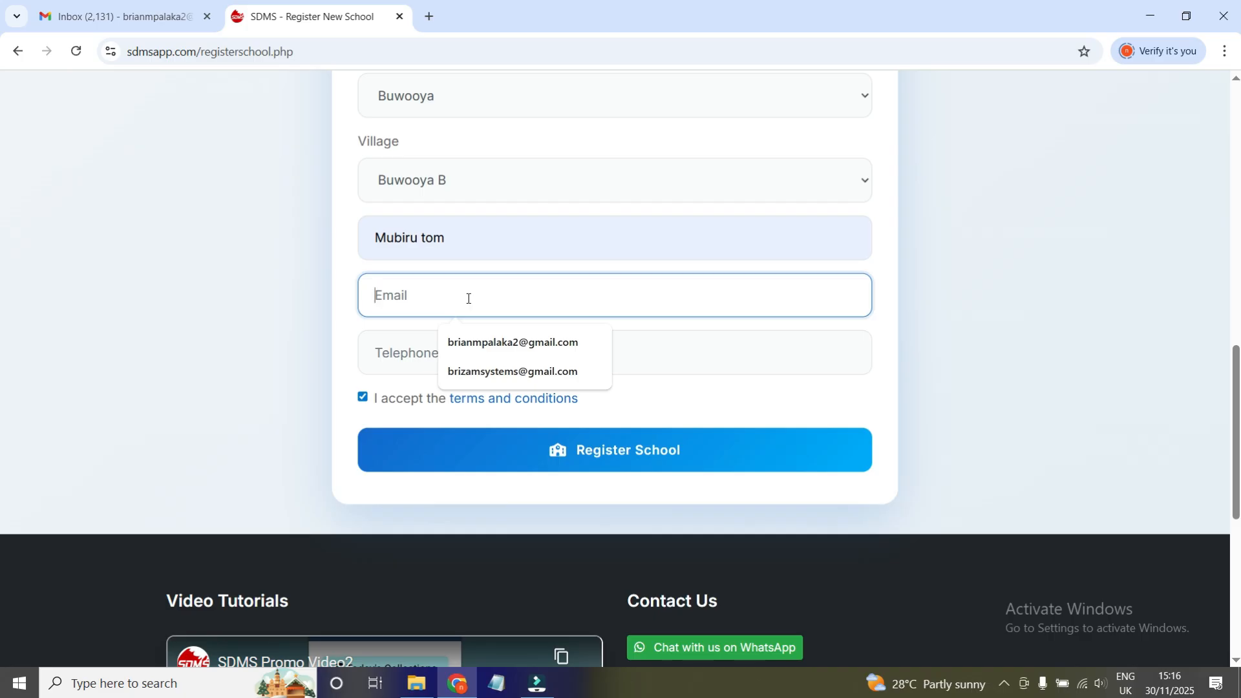
{"action": "left_click", "coordinate": [470, 342]}
{"action": "scroll", "coordinate": [608, 272], "scroll_direction": "down", "scroll_amount": 2}
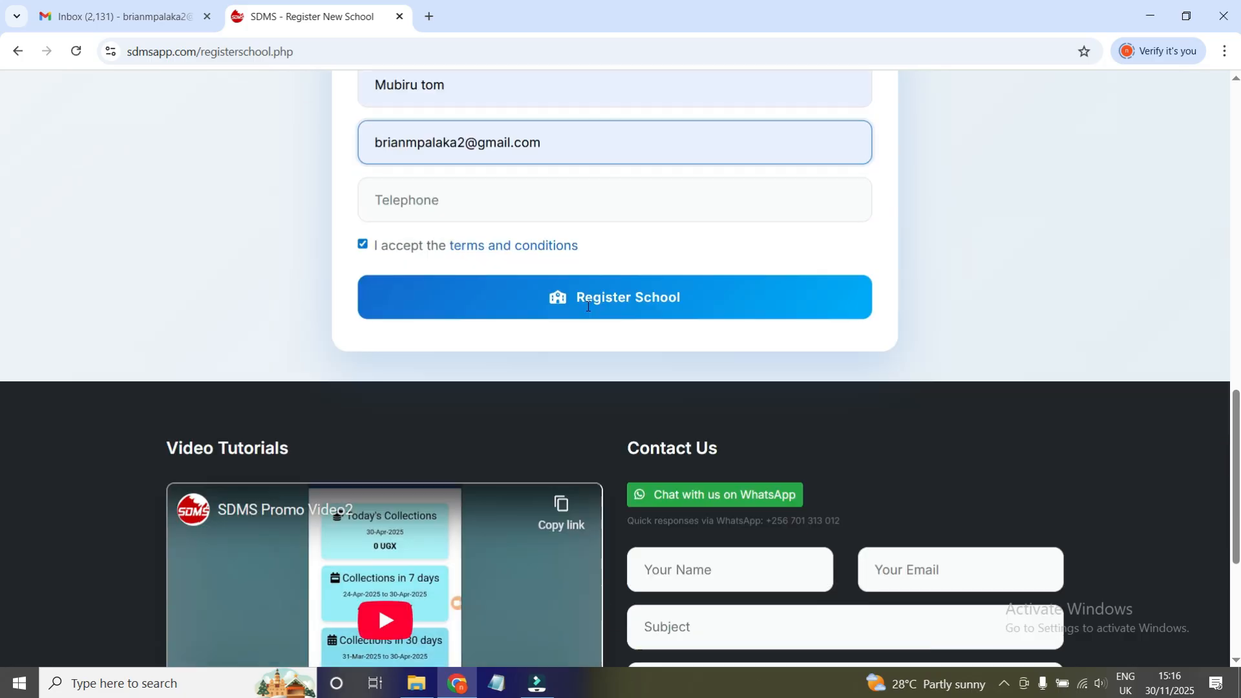
{"action": "left_click", "coordinate": [432, 184]}
{"action": "left_click", "coordinate": [489, 238]}
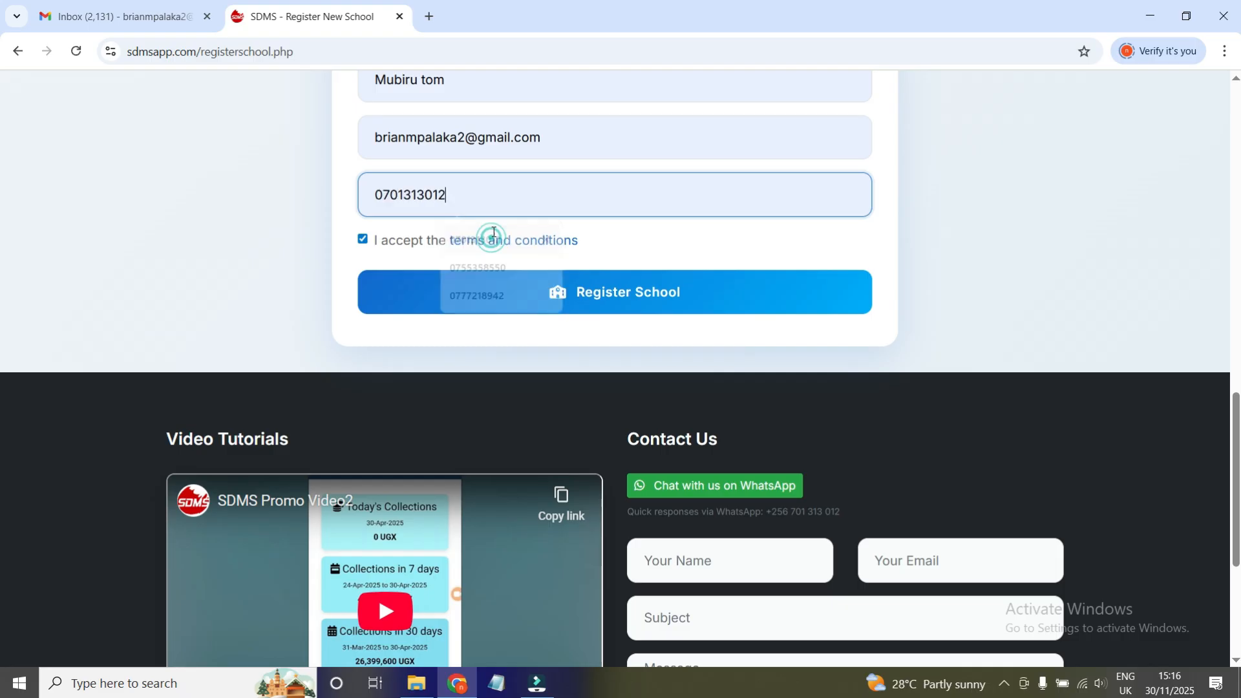
{"action": "scroll", "coordinate": [664, 234], "scroll_direction": "up", "scroll_amount": 1}
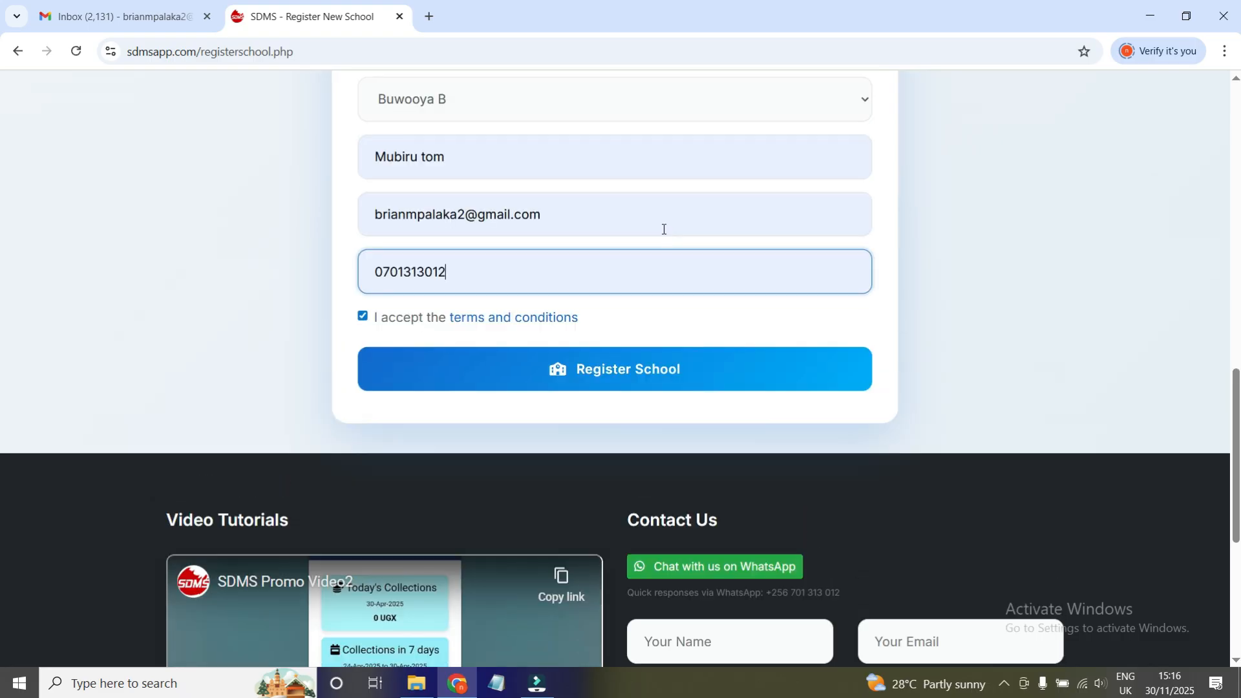
{"action": "scroll", "coordinate": [664, 230], "scroll_direction": "up", "scroll_amount": 4}
Submit the completed school registration form
{"action": "scroll", "coordinate": [665, 230], "scroll_direction": "up", "scroll_amount": 4}
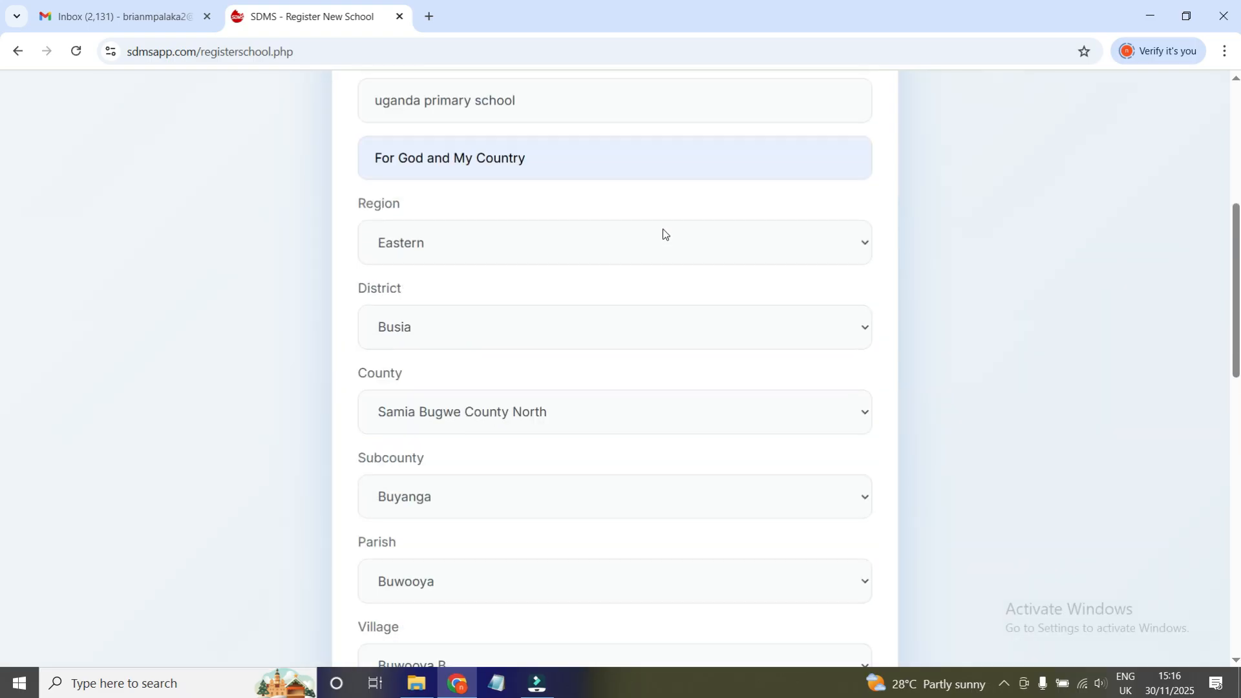
{"action": "scroll", "coordinate": [664, 234], "scroll_direction": "up", "scroll_amount": 2}
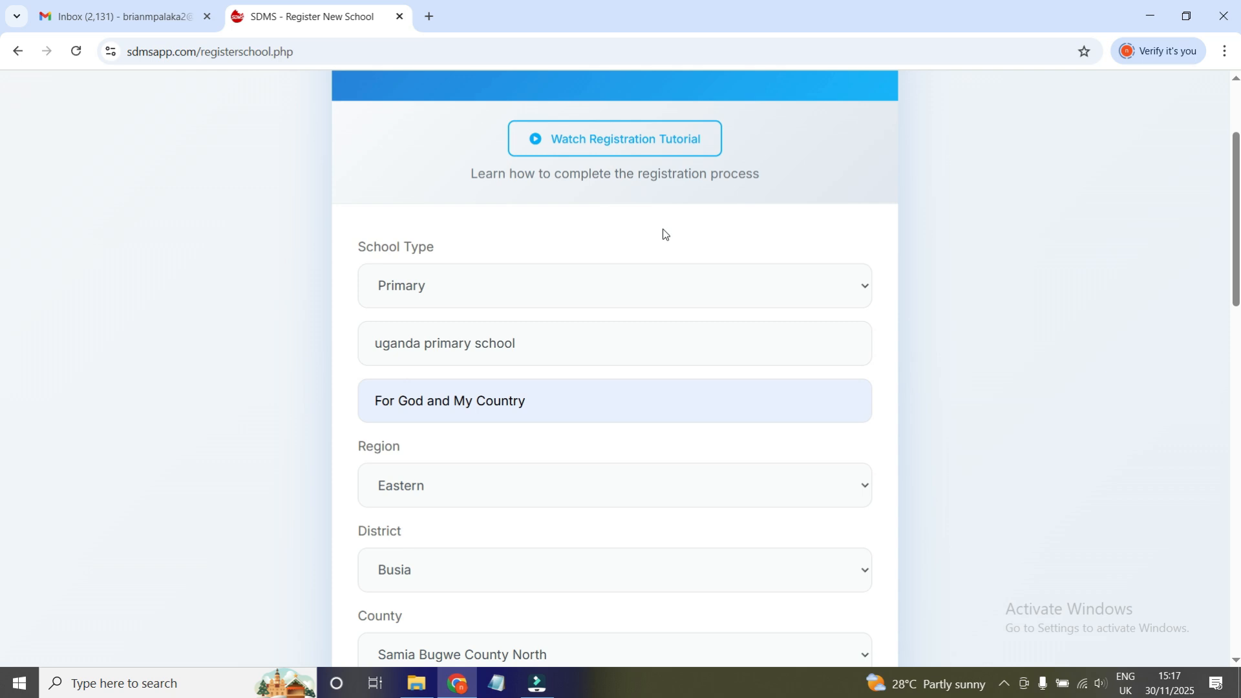
{"action": "scroll", "coordinate": [664, 234], "scroll_direction": "down", "scroll_amount": 7}
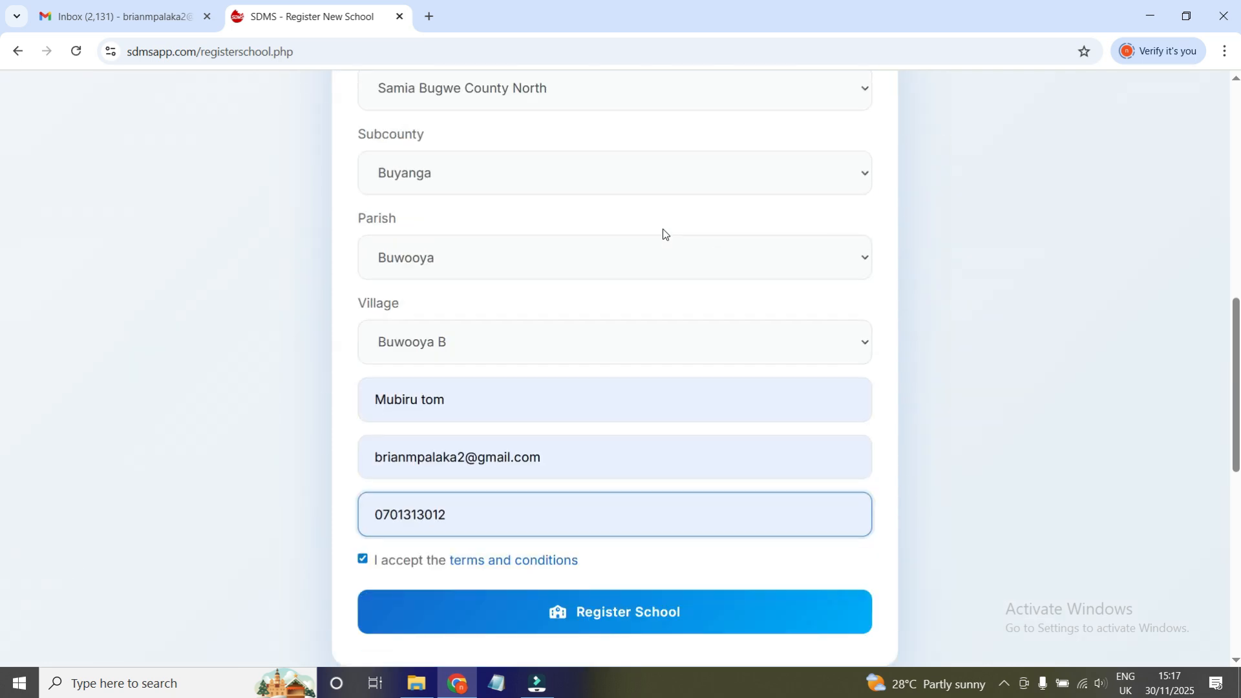
{"action": "scroll", "coordinate": [664, 234], "scroll_direction": "down", "scroll_amount": 2}
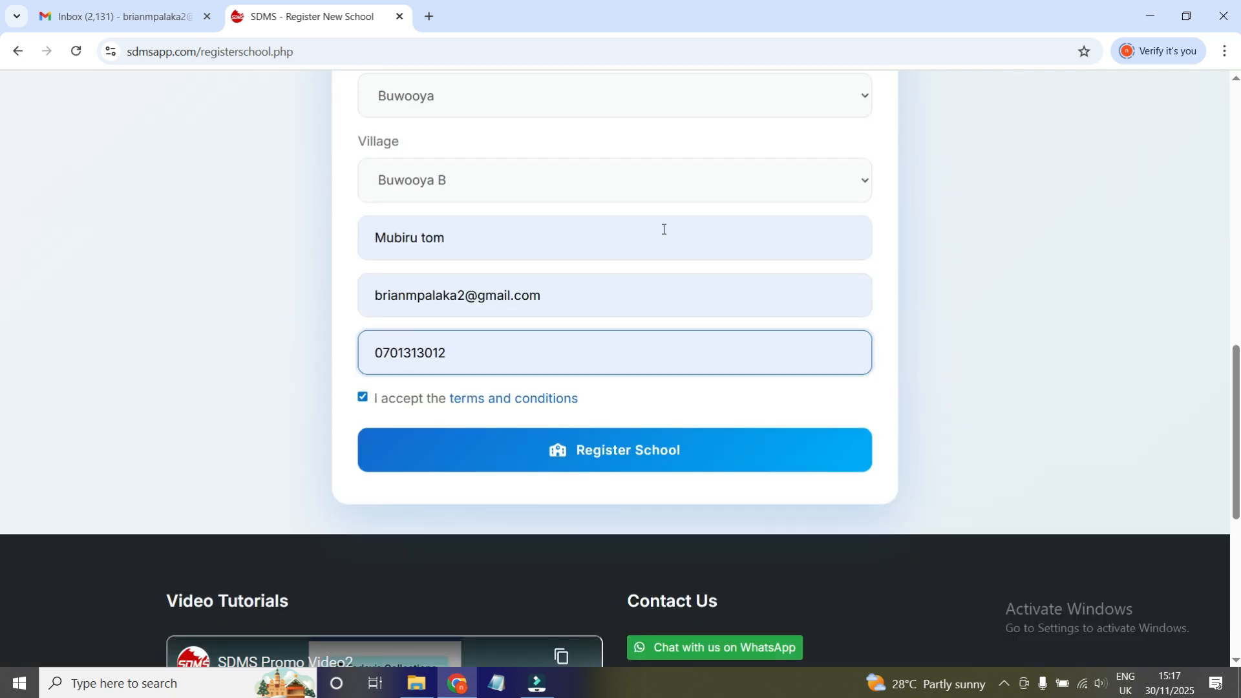
{"action": "left_click", "coordinate": [627, 446]}
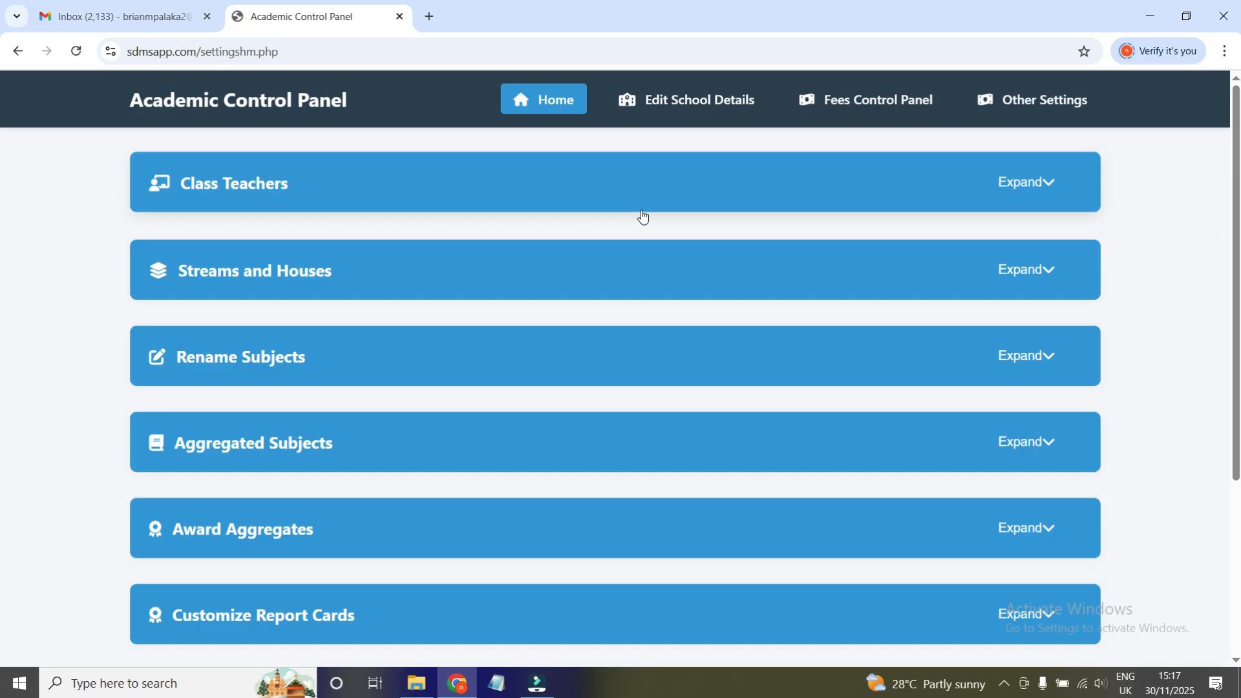
{"action": "left_click", "coordinate": [1014, 182]}
{"action": "scroll", "coordinate": [627, 238], "scroll_direction": "down", "scroll_amount": 3}
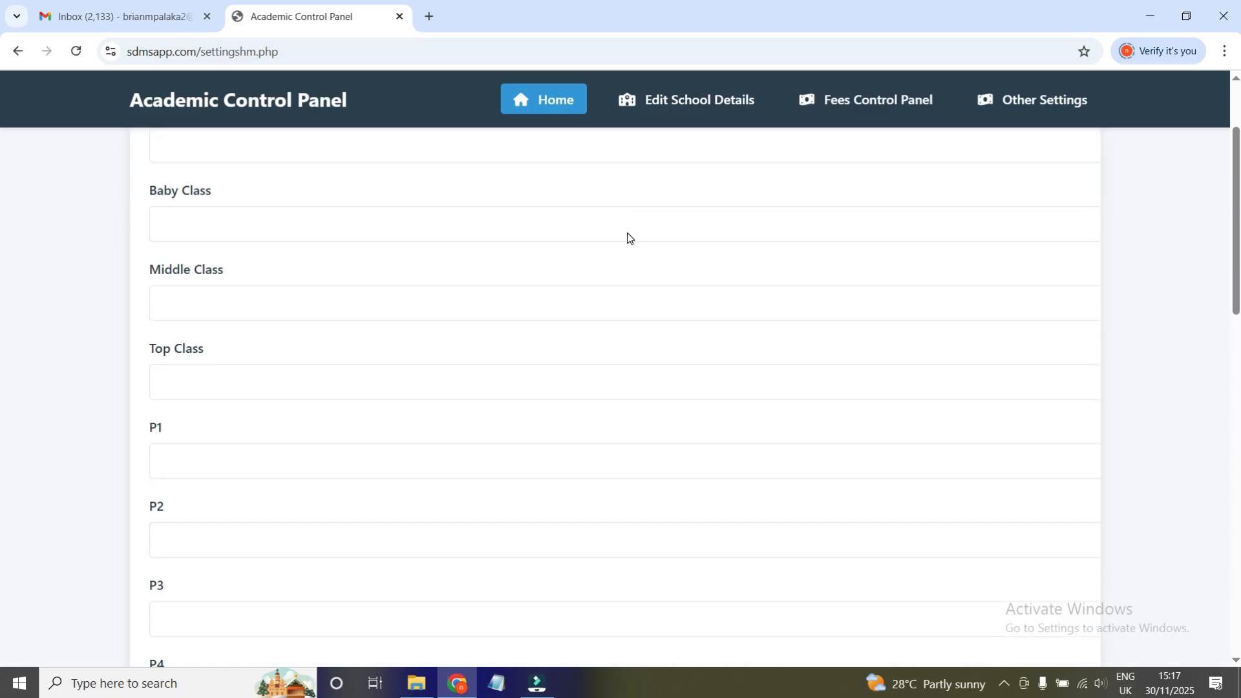
{"action": "scroll", "coordinate": [627, 238], "scroll_direction": "down", "scroll_amount": 3}
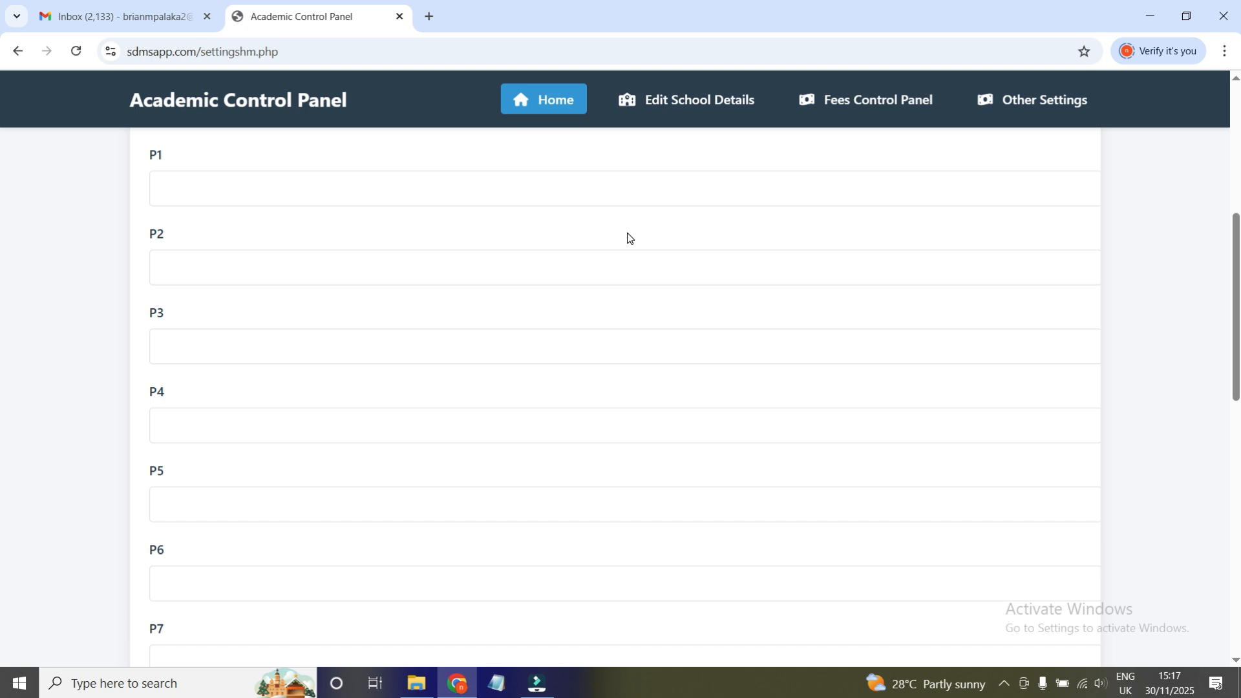
{"action": "scroll", "coordinate": [647, 234], "scroll_direction": "up", "scroll_amount": 5}
{"action": "left_click", "coordinate": [1020, 191]}
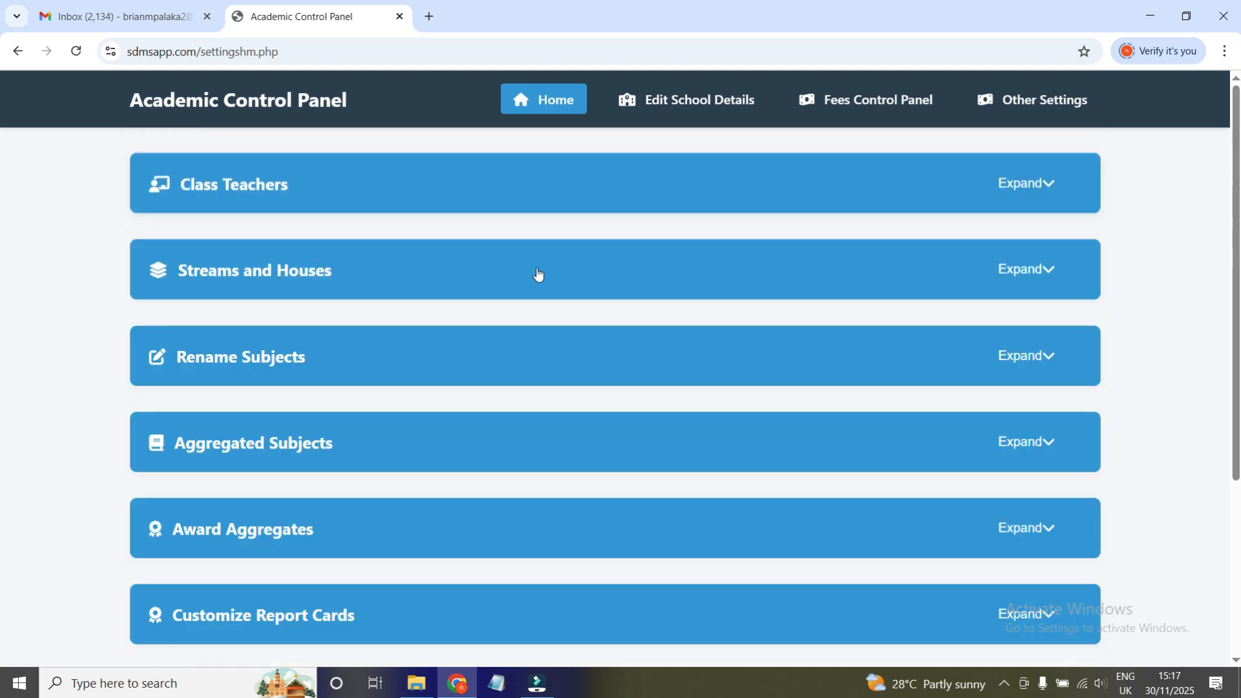
{"action": "left_click", "coordinate": [1045, 273]}
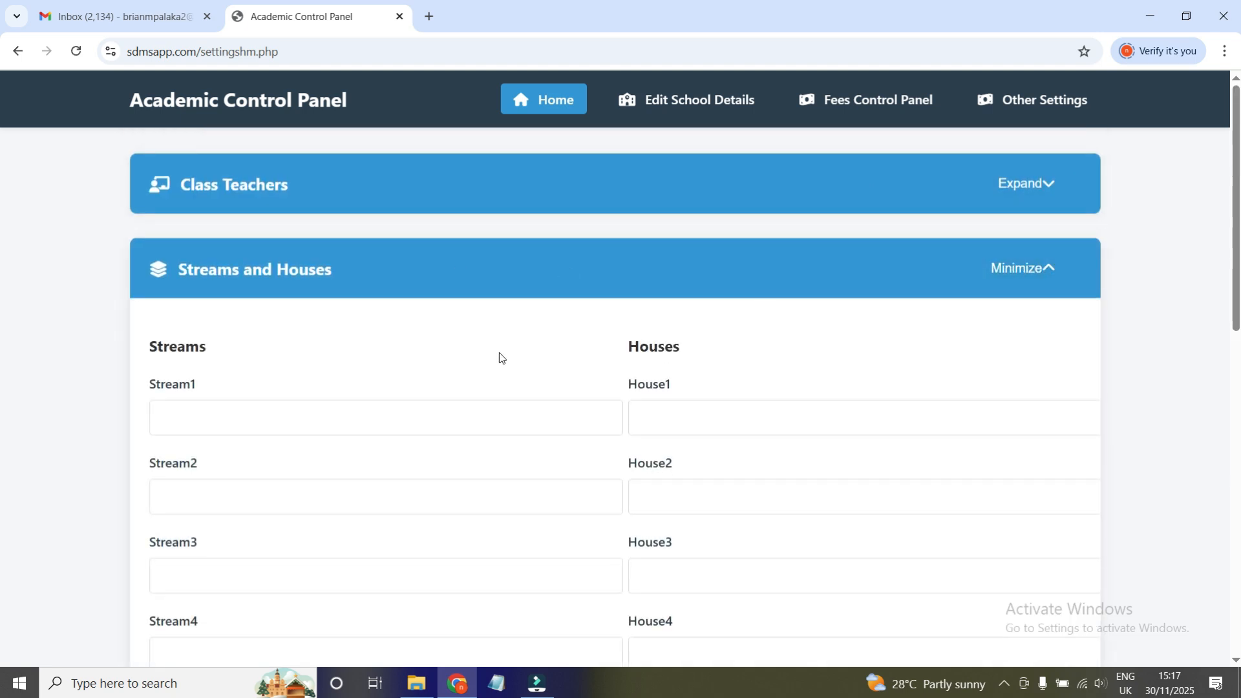
{"action": "scroll", "coordinate": [499, 355], "scroll_direction": "down", "scroll_amount": 1}
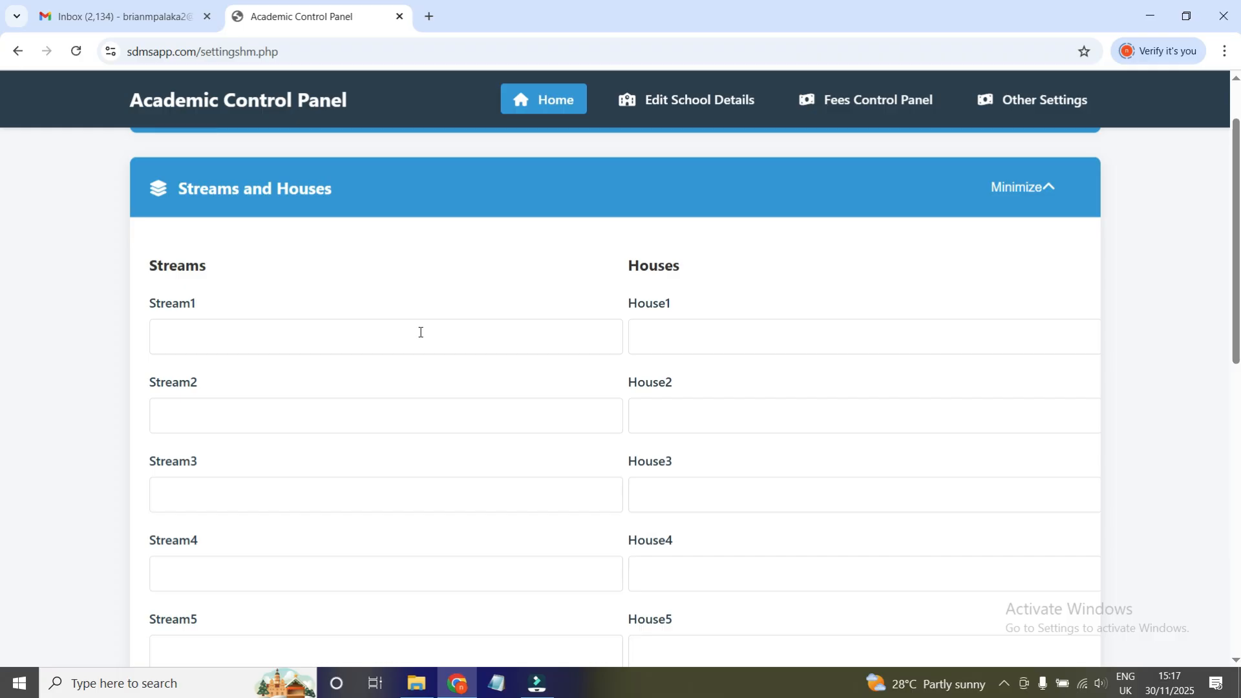
{"action": "left_click", "coordinate": [1030, 195]}
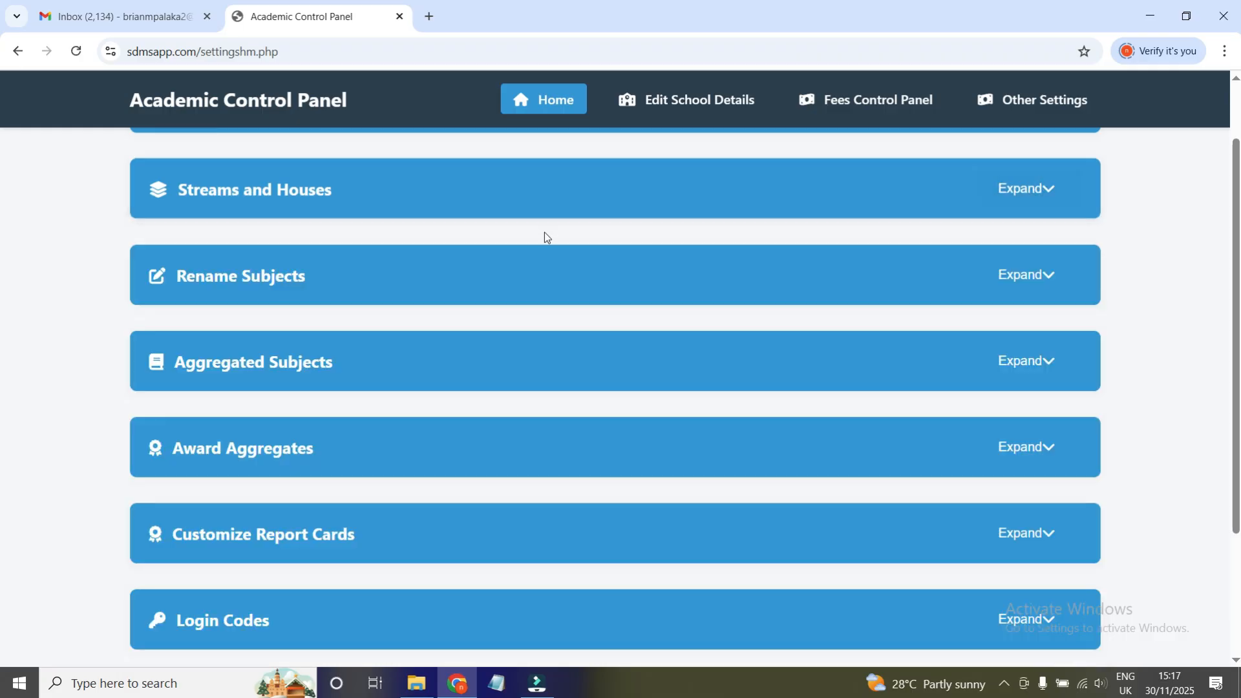
{"action": "scroll", "coordinate": [545, 237], "scroll_direction": "down", "scroll_amount": 1}
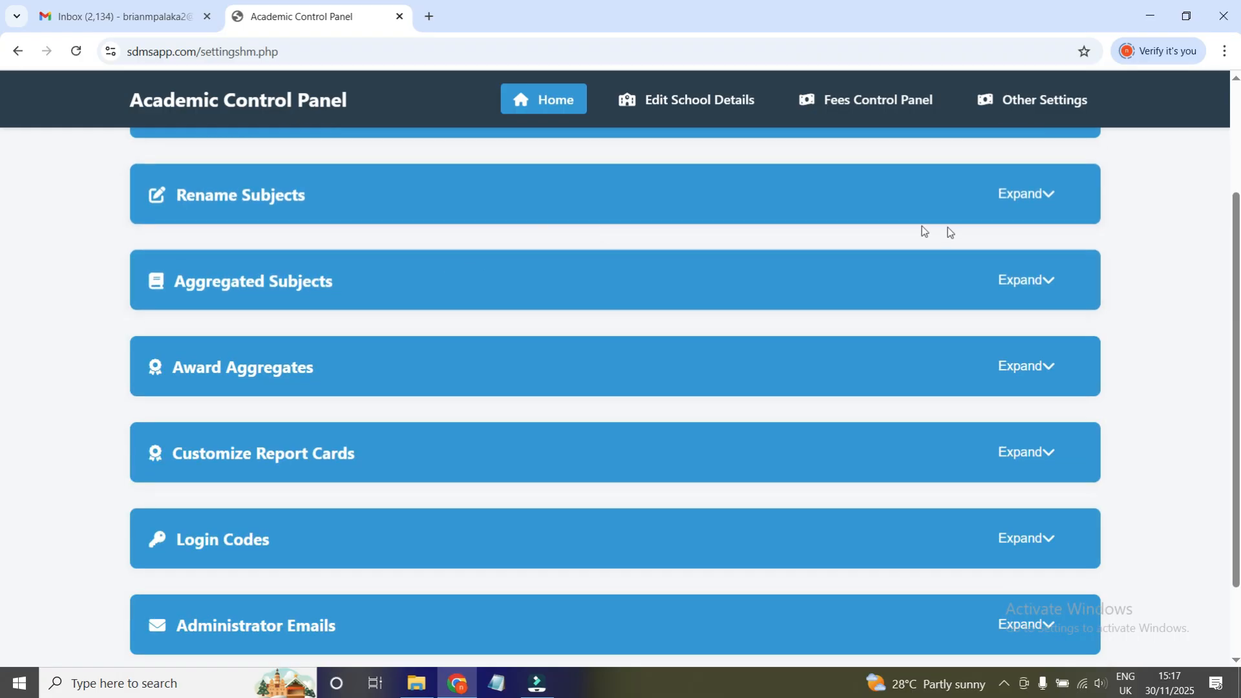
Rename Lower Primary's Local Language subject to ICT and save the subject names
{"action": "left_click", "coordinate": [1030, 198]}
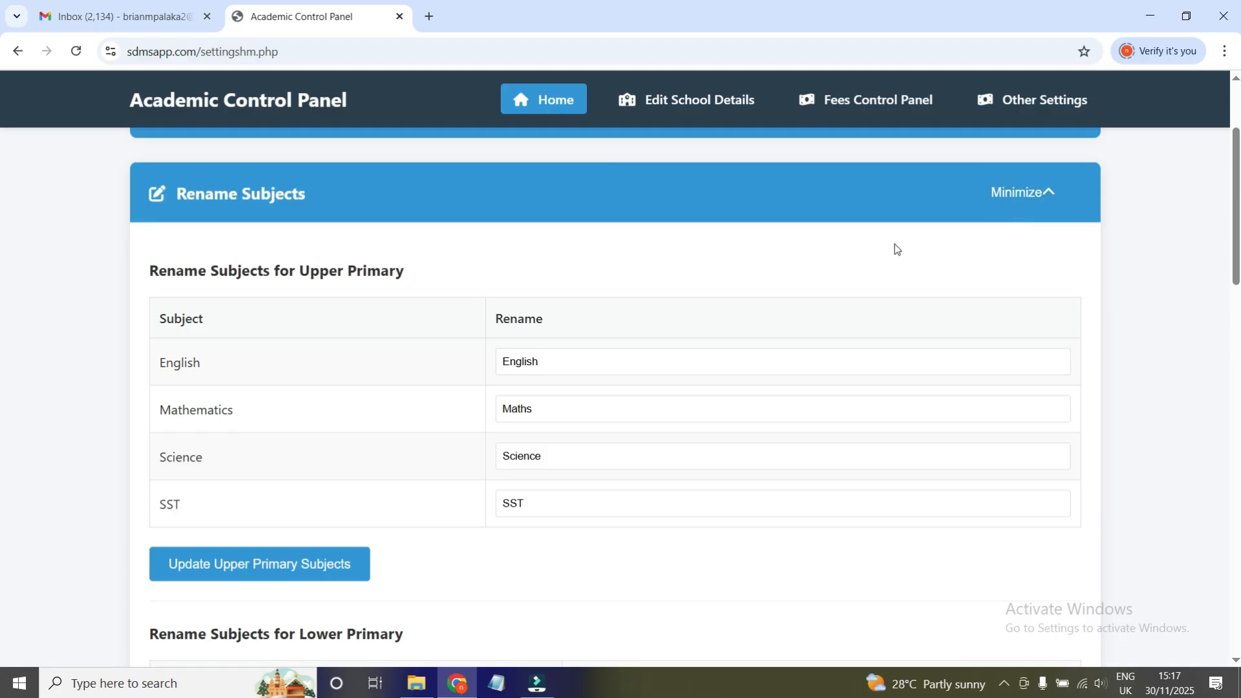
{"action": "scroll", "coordinate": [896, 250], "scroll_direction": "down", "scroll_amount": 4}
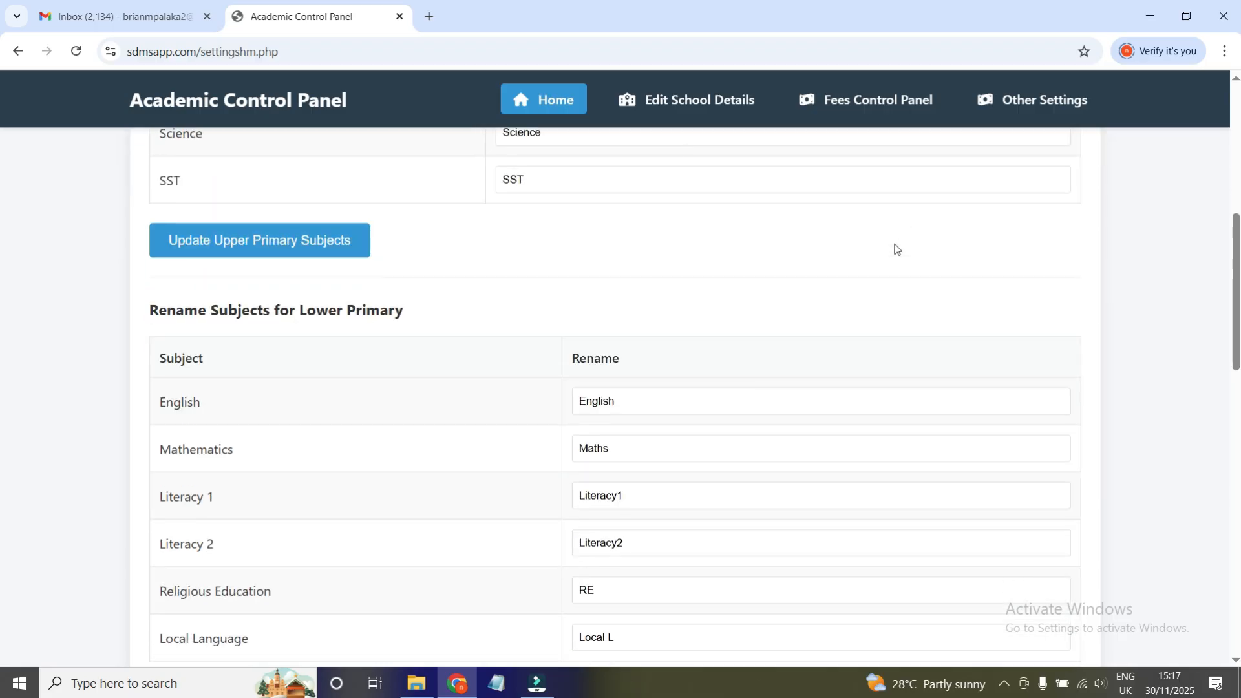
{"action": "scroll", "coordinate": [896, 250], "scroll_direction": "down", "scroll_amount": 1}
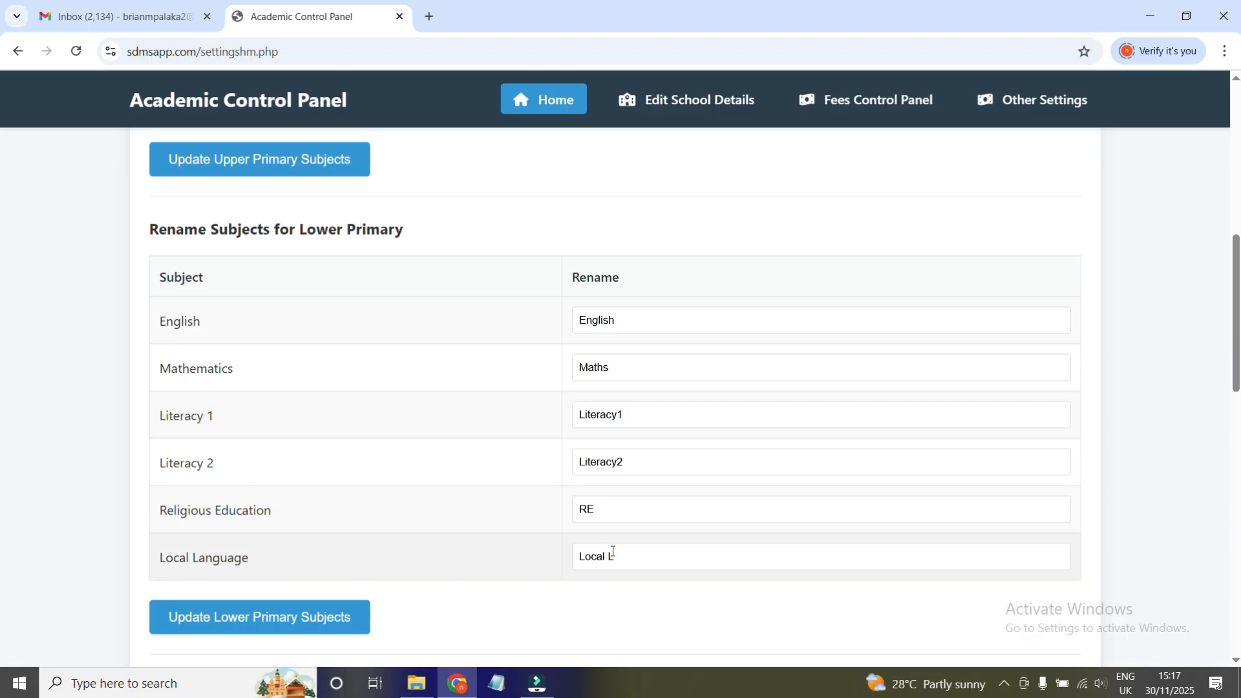
{"action": "left_click_drag", "start_coordinate": [618, 555], "coordinate": [543, 548]}
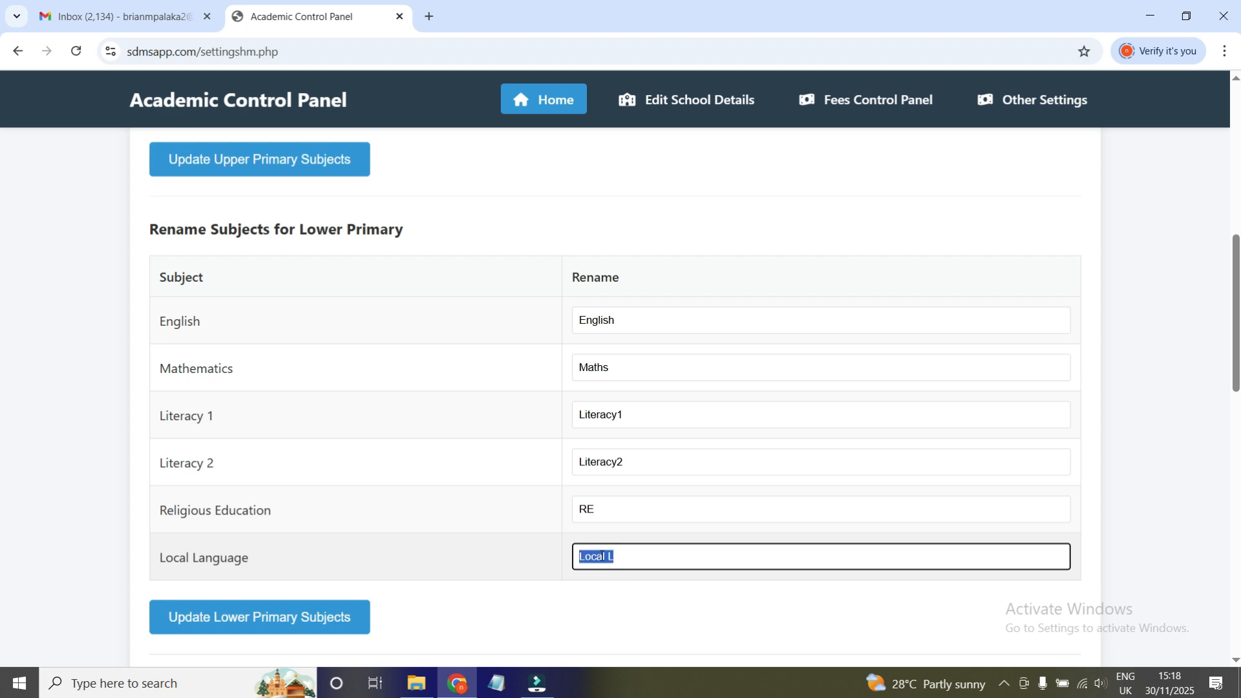
{"action": "type", "text": "ICT"}
{"action": "left_click", "coordinate": [287, 623]}
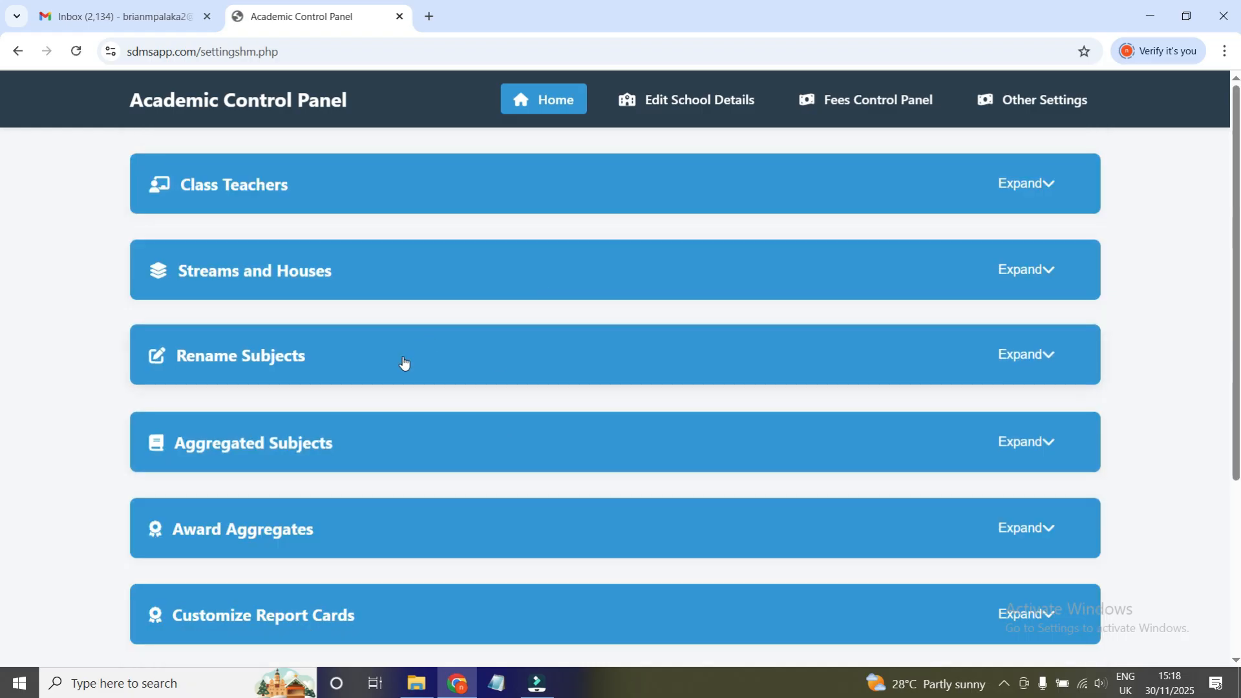
Reopen Rename Subjects to verify ICT replaced Local Language
{"action": "left_click", "coordinate": [403, 358]}
{"action": "scroll", "coordinate": [453, 354], "scroll_direction": "down", "scroll_amount": 5}
{"action": "scroll", "coordinate": [546, 362], "scroll_direction": "down", "scroll_amount": 4}
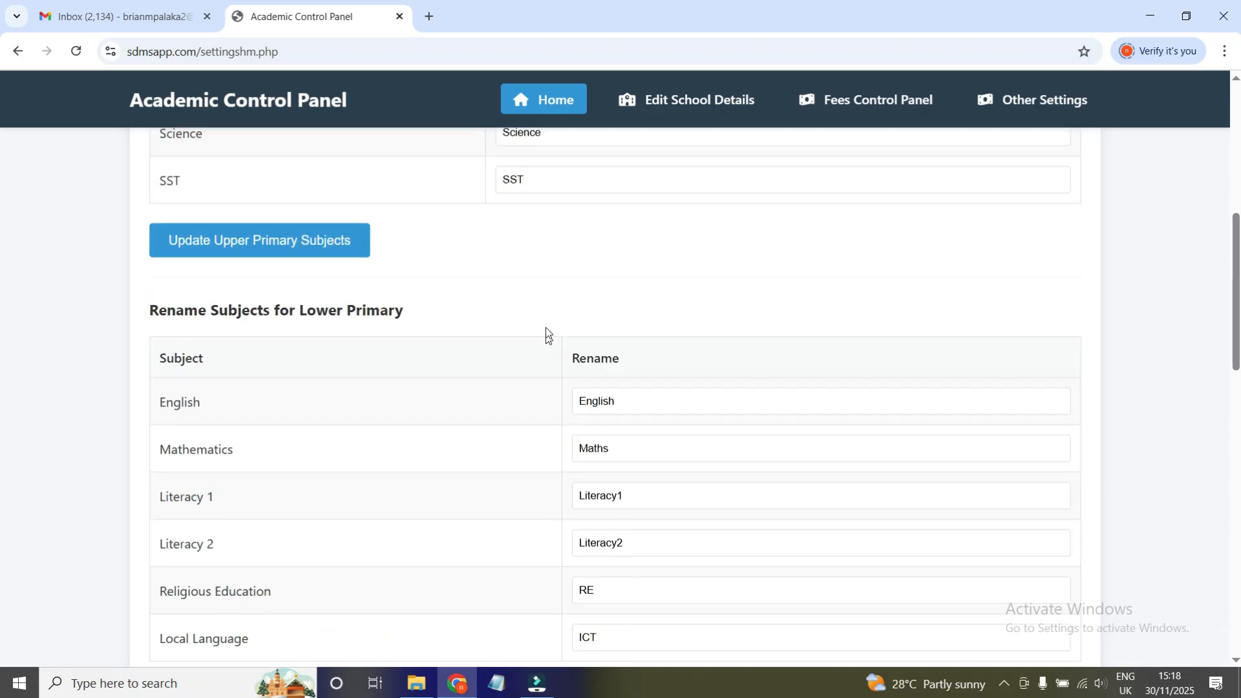
{"action": "scroll", "coordinate": [549, 315], "scroll_direction": "down", "scroll_amount": 1}
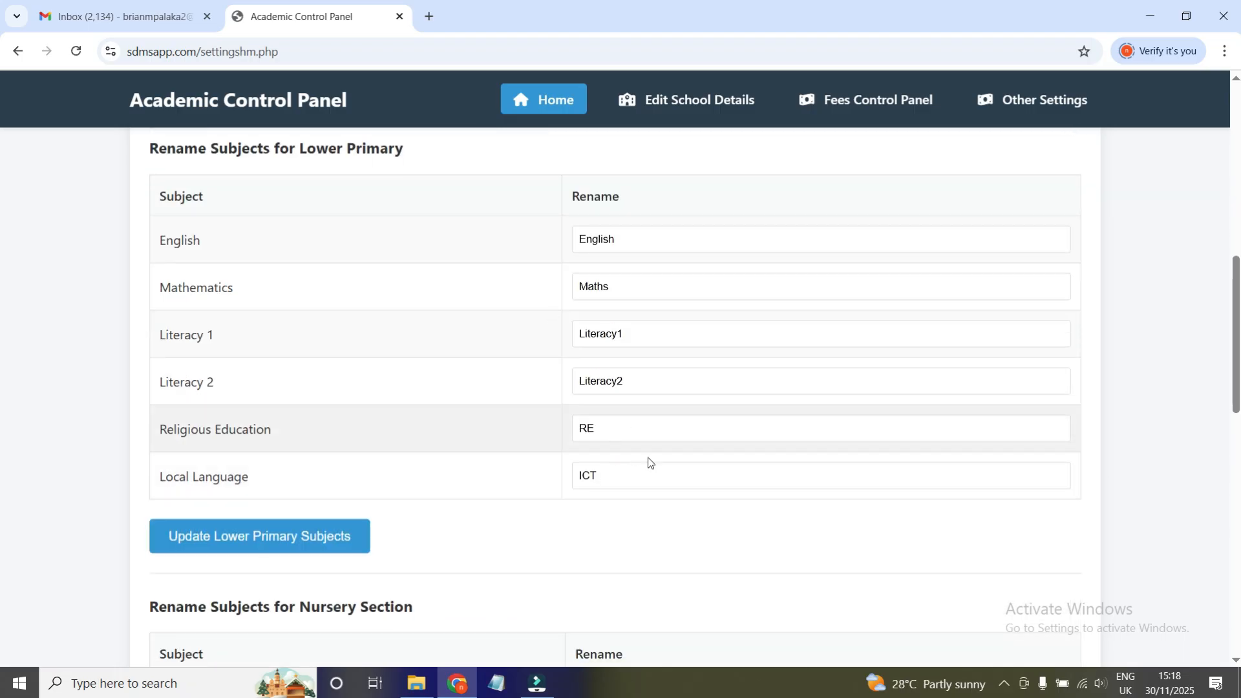
{"action": "scroll", "coordinate": [715, 416], "scroll_direction": "down", "scroll_amount": 3}
{"action": "scroll", "coordinate": [424, 252], "scroll_direction": "up", "scroll_amount": 5}
{"action": "scroll", "coordinate": [712, 385], "scroll_direction": "down", "scroll_amount": 10}
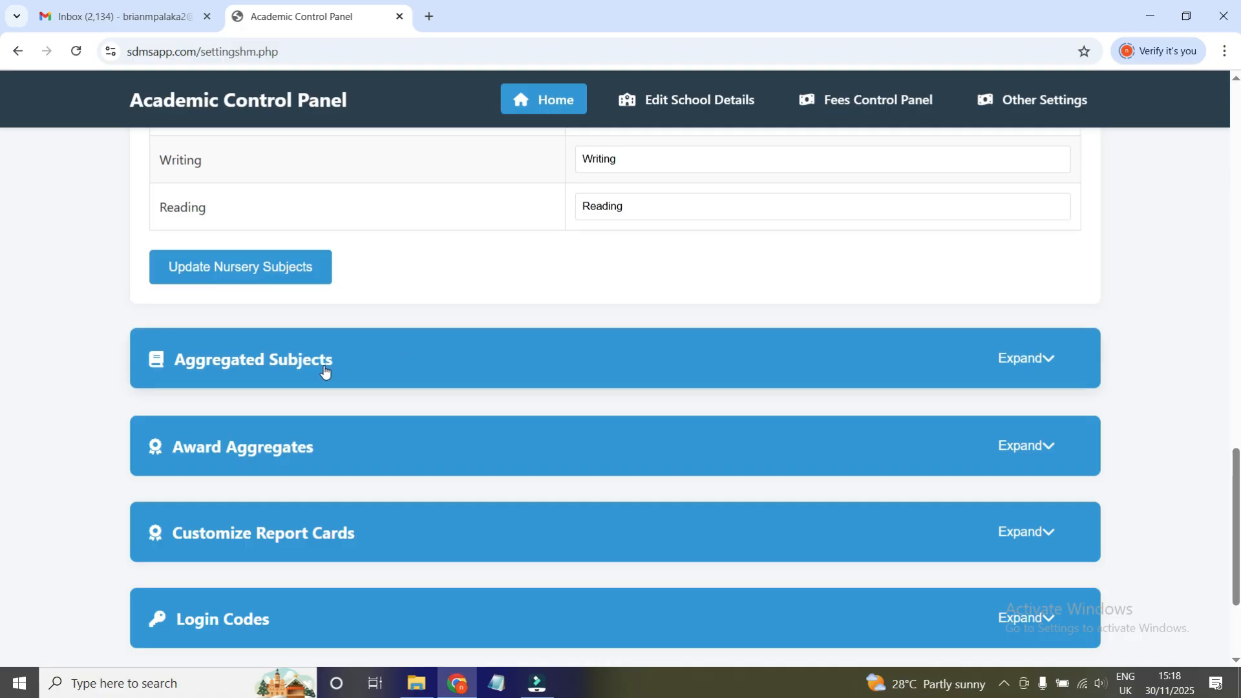
Set Literacy2 to No in Lower Primary aggregated subjects and save
{"action": "left_click", "coordinate": [1028, 369]}
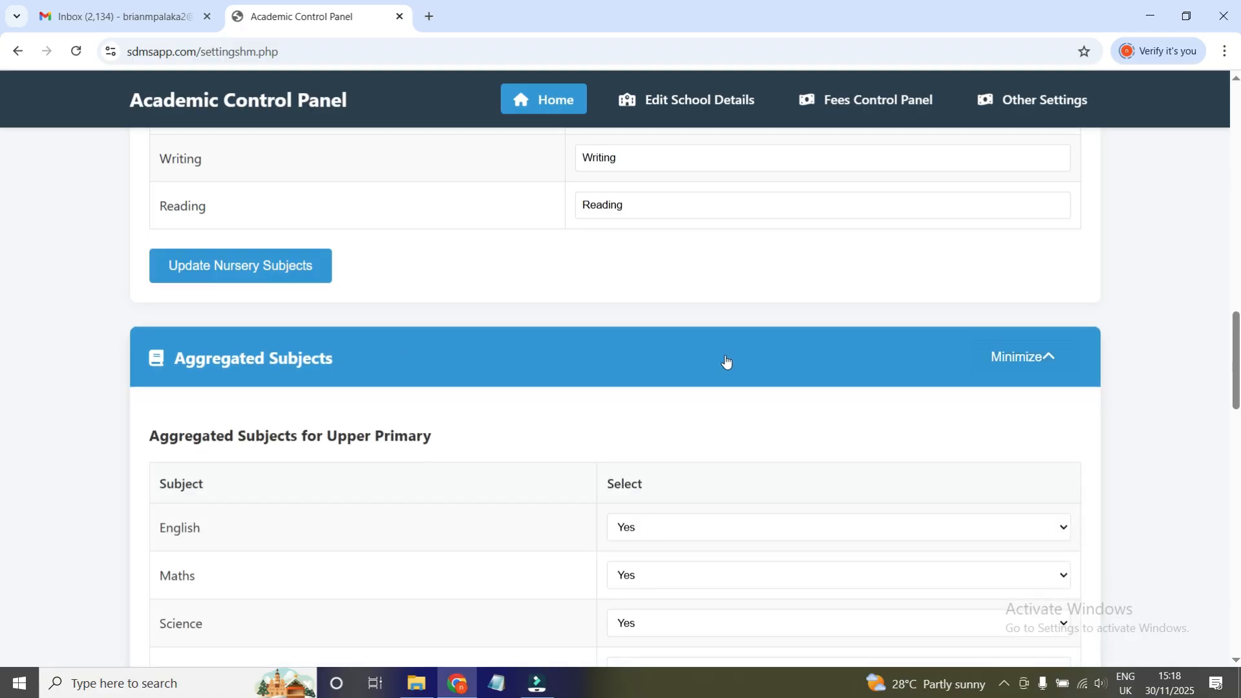
{"action": "scroll", "coordinate": [726, 363], "scroll_direction": "down", "scroll_amount": 3}
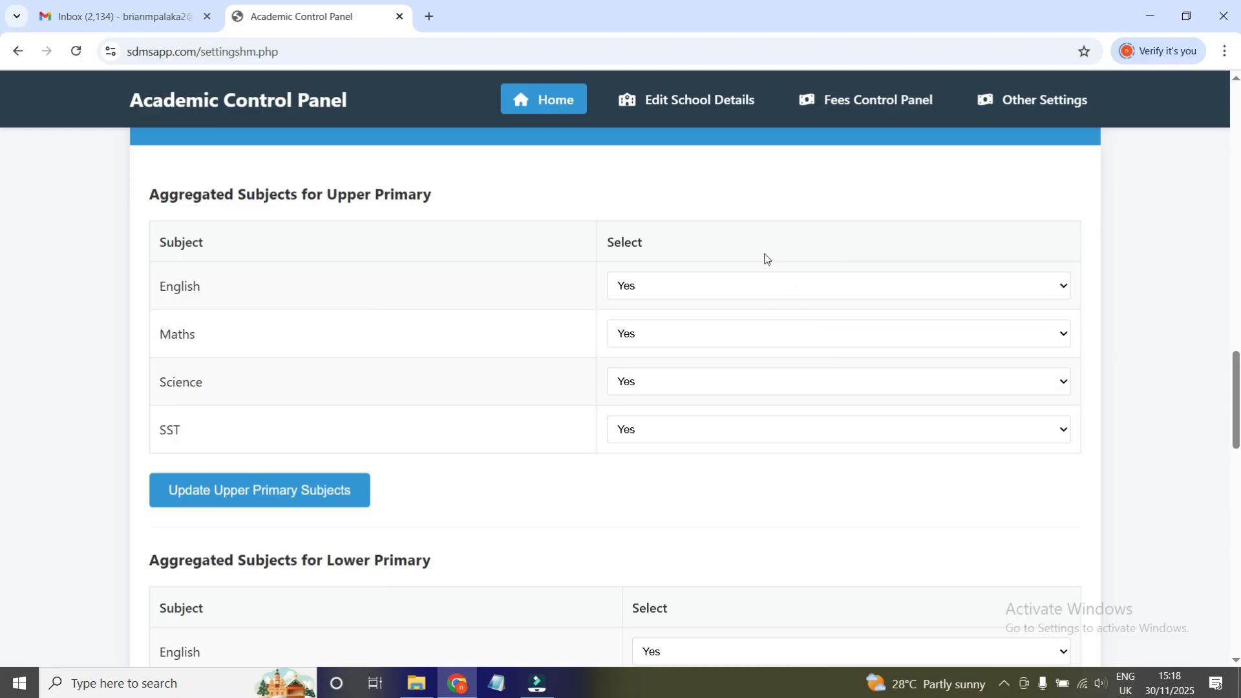
{"action": "scroll", "coordinate": [750, 392], "scroll_direction": "down", "scroll_amount": 5}
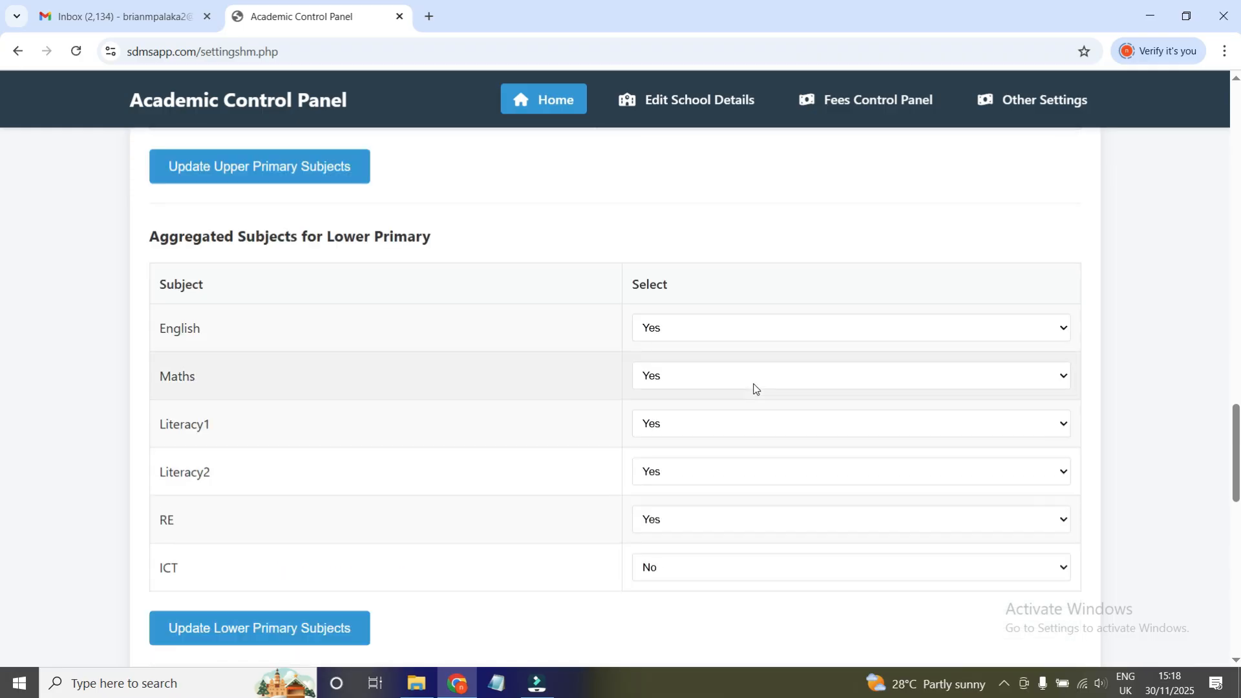
{"action": "scroll", "coordinate": [756, 388], "scroll_direction": "down", "scroll_amount": 1}
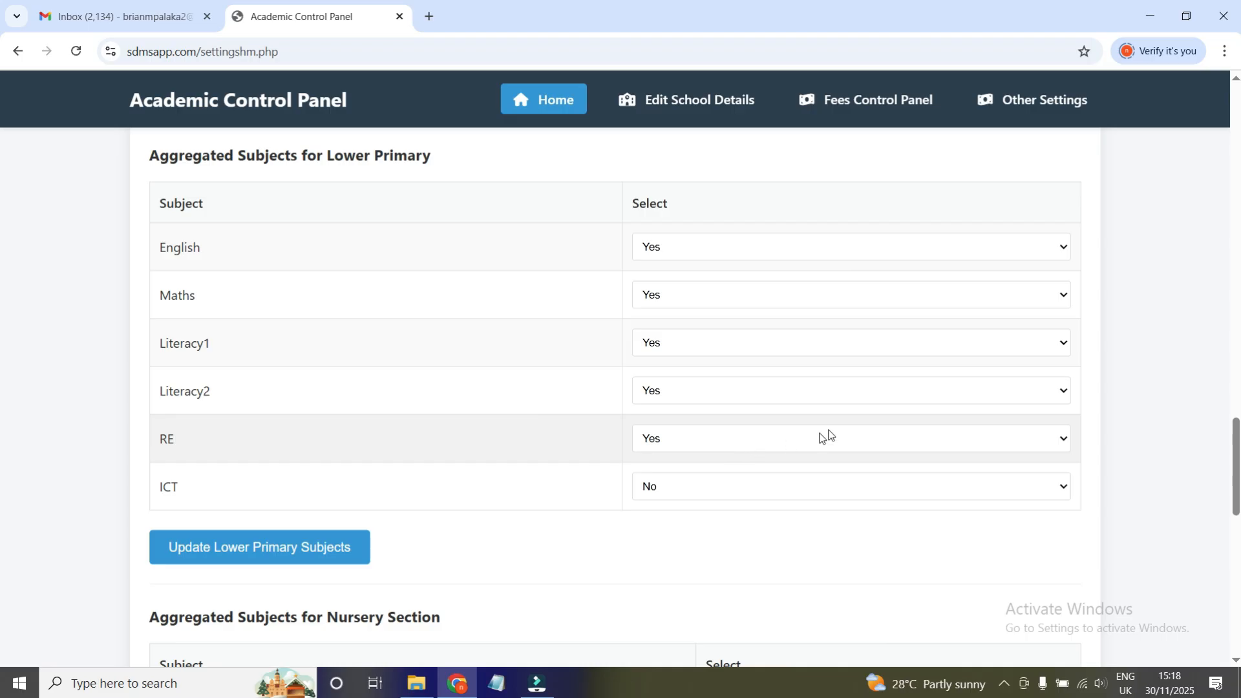
{"action": "left_click", "coordinate": [1065, 394]}
{"action": "left_click", "coordinate": [812, 426]}
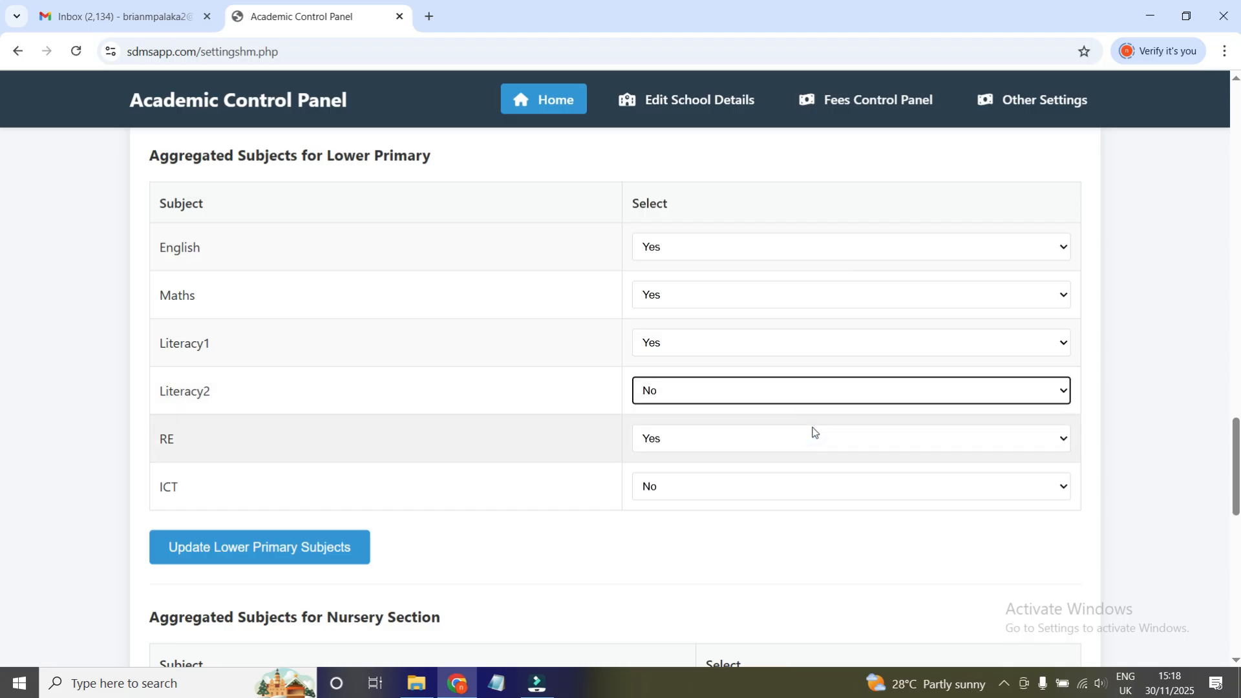
{"action": "left_click", "coordinate": [310, 547]}
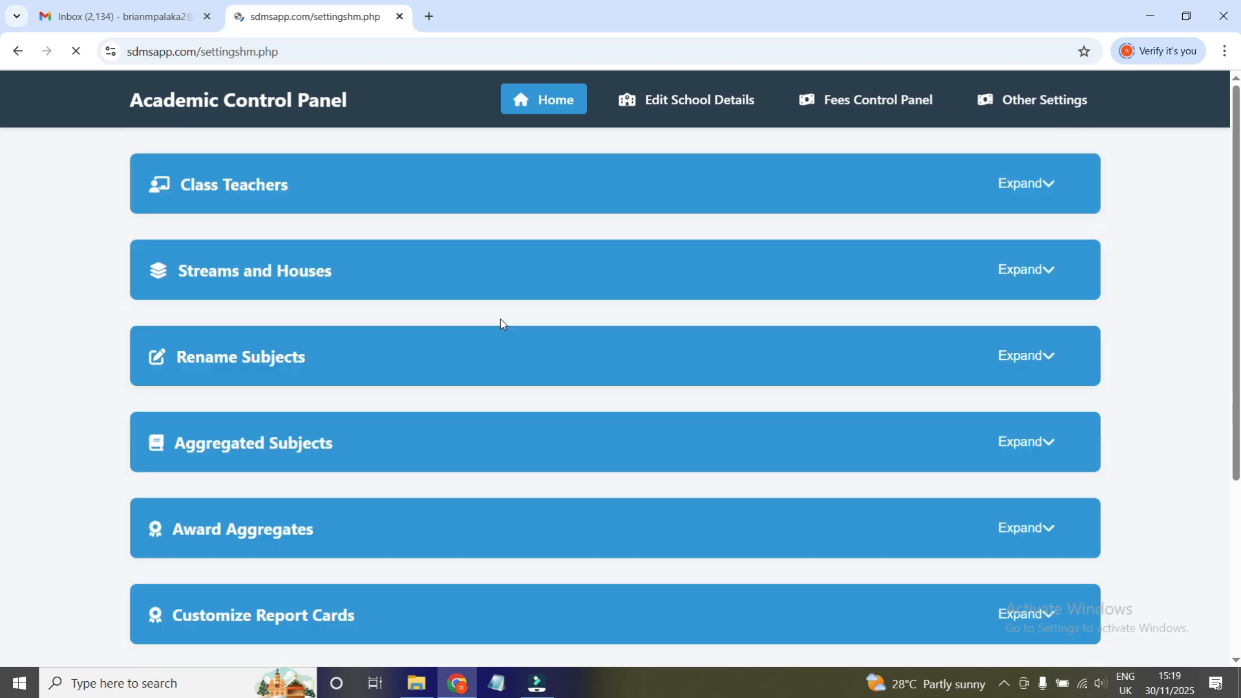
Set Reading to No in Nursery aggregated subjects and save
{"action": "scroll", "coordinate": [500, 320], "scroll_direction": "down", "scroll_amount": 4}
{"action": "scroll", "coordinate": [537, 315], "scroll_direction": "up", "scroll_amount": 1}
{"action": "left_click", "coordinate": [291, 285]}
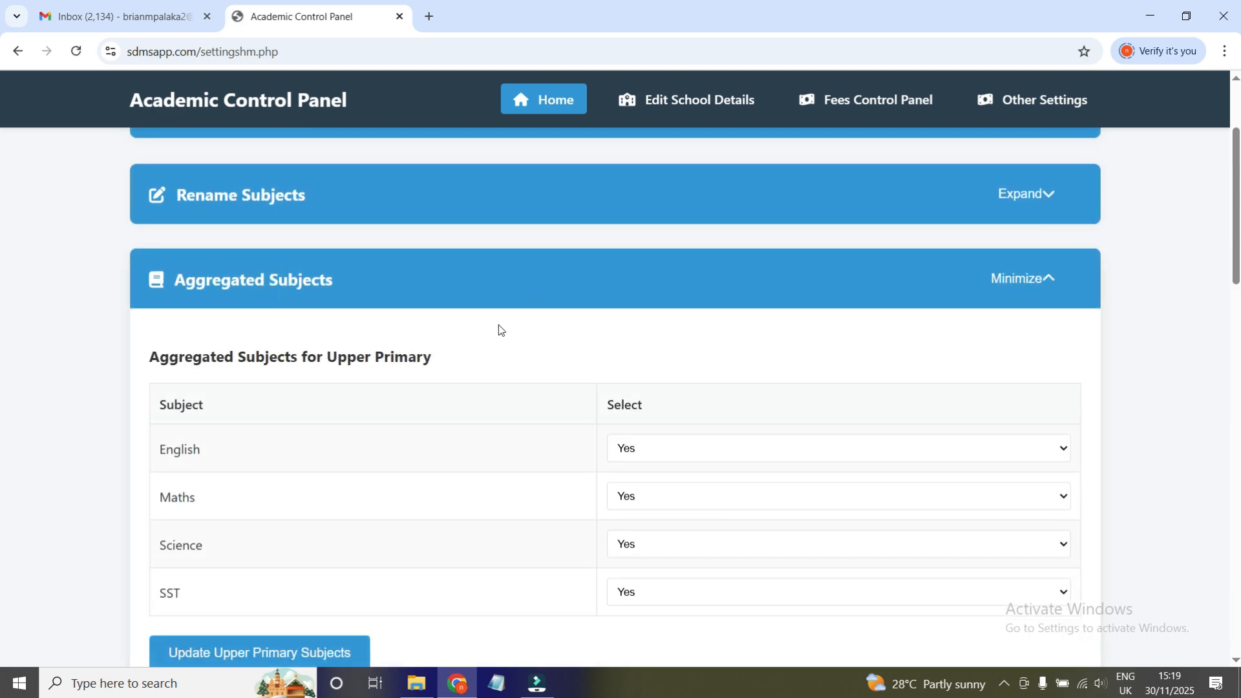
{"action": "scroll", "coordinate": [498, 325], "scroll_direction": "down", "scroll_amount": 8}
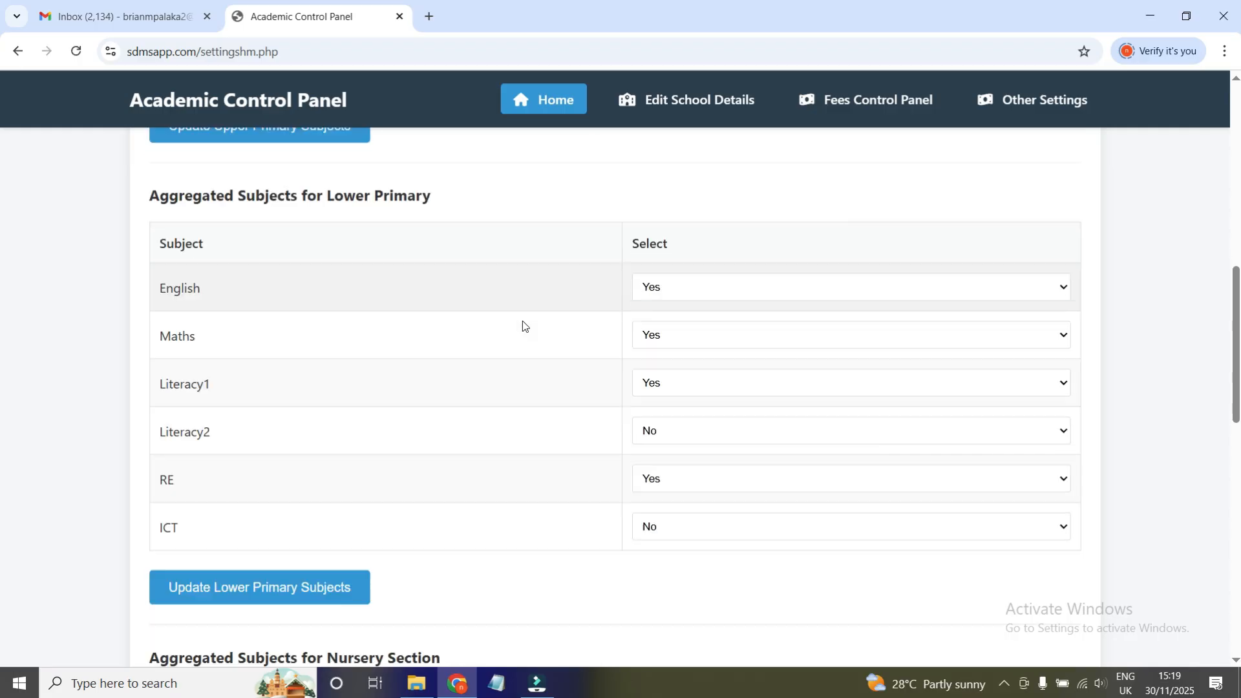
{"action": "scroll", "coordinate": [522, 321], "scroll_direction": "down", "scroll_amount": 7}
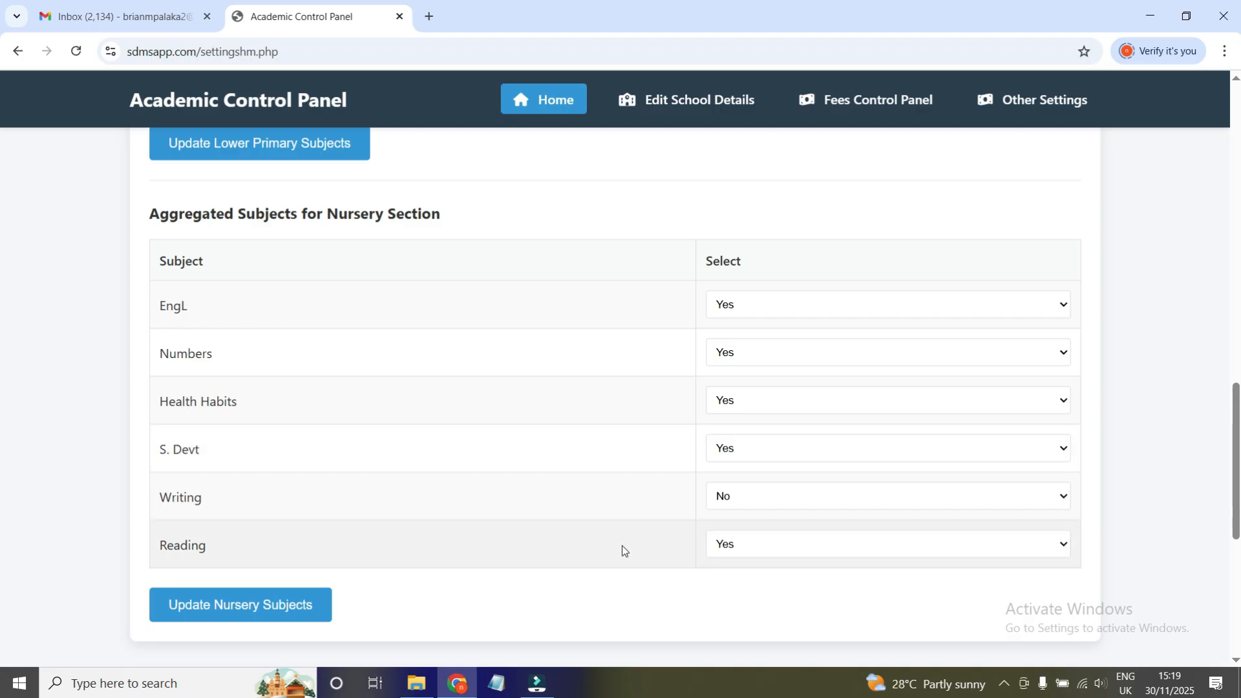
{"action": "left_click", "coordinate": [1066, 541]}
{"action": "left_click", "coordinate": [806, 586]}
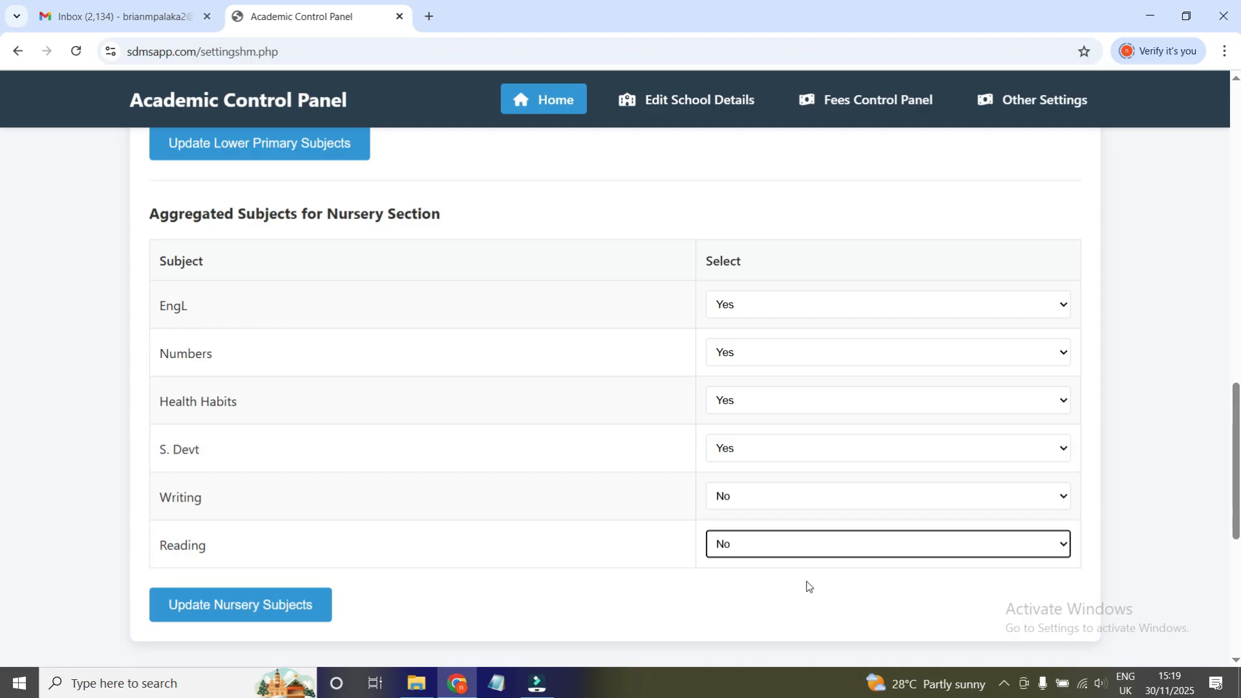
{"action": "scroll", "coordinate": [591, 452], "scroll_direction": "down", "scroll_amount": 2}
{"action": "left_click", "coordinate": [268, 444]}
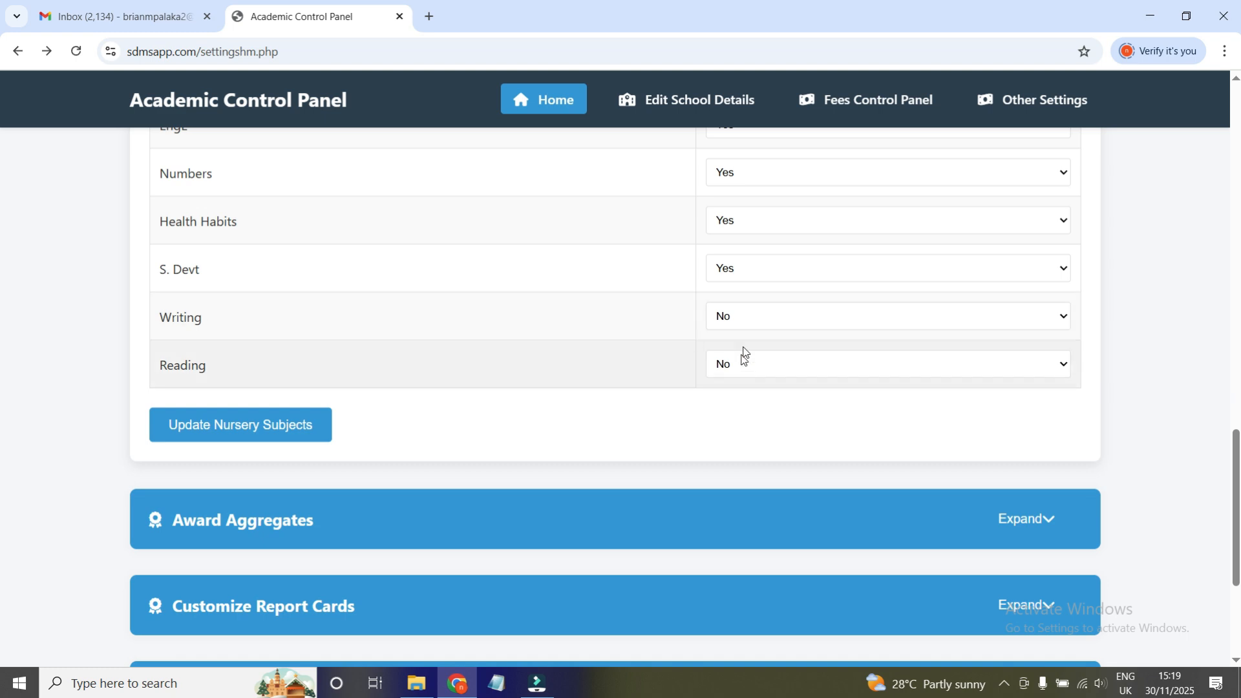
{"action": "scroll", "coordinate": [604, 356], "scroll_direction": "down", "scroll_amount": 4}
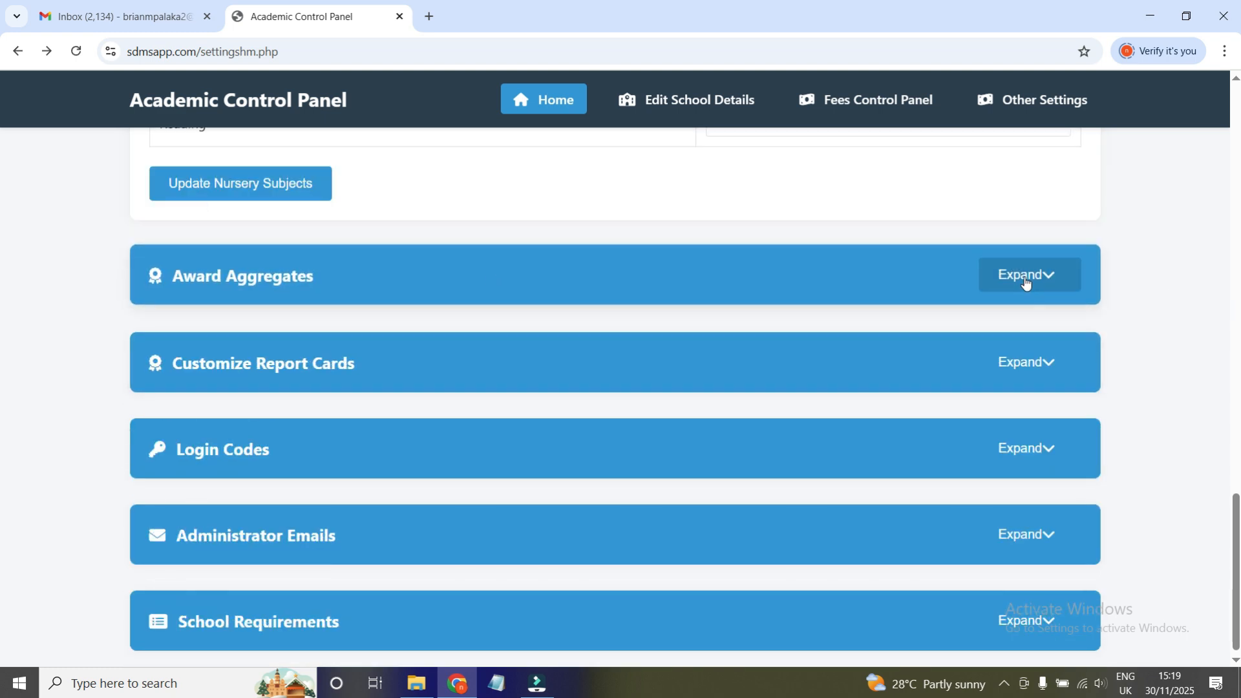
Change the English 30%–34% aggregate from 9 to 8 in the P4 to P7 table
{"action": "left_click", "coordinate": [1026, 278]}
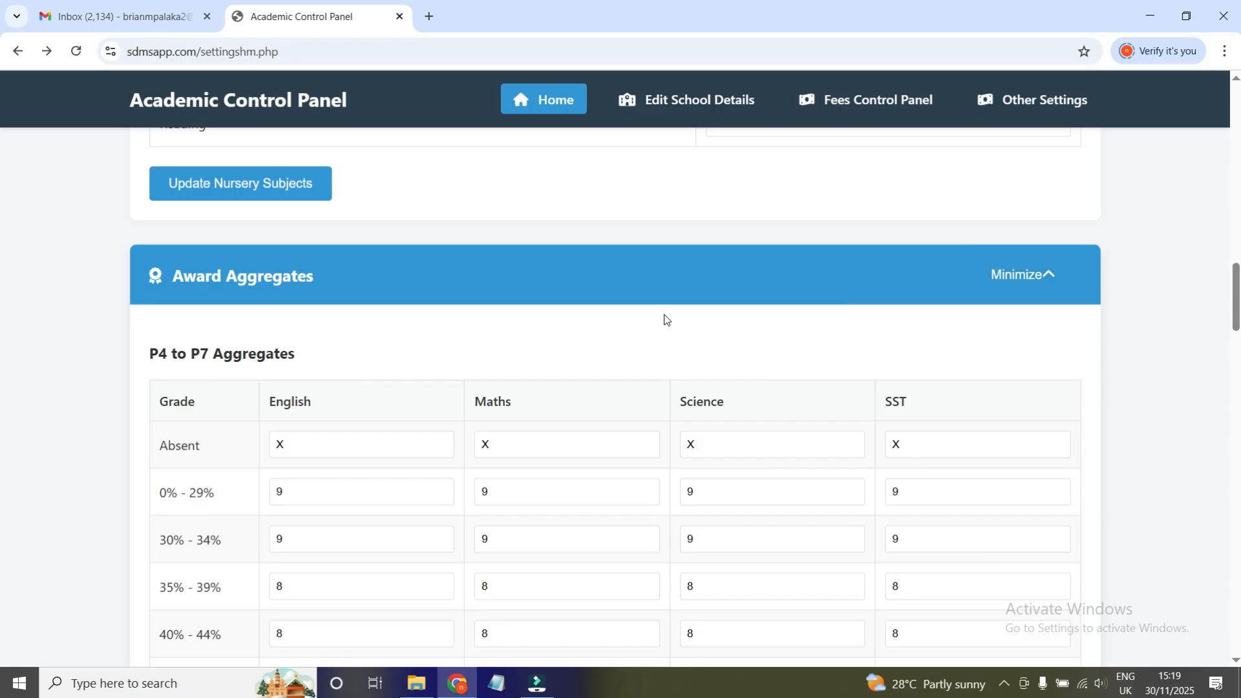
{"action": "scroll", "coordinate": [665, 319], "scroll_direction": "down", "scroll_amount": 3}
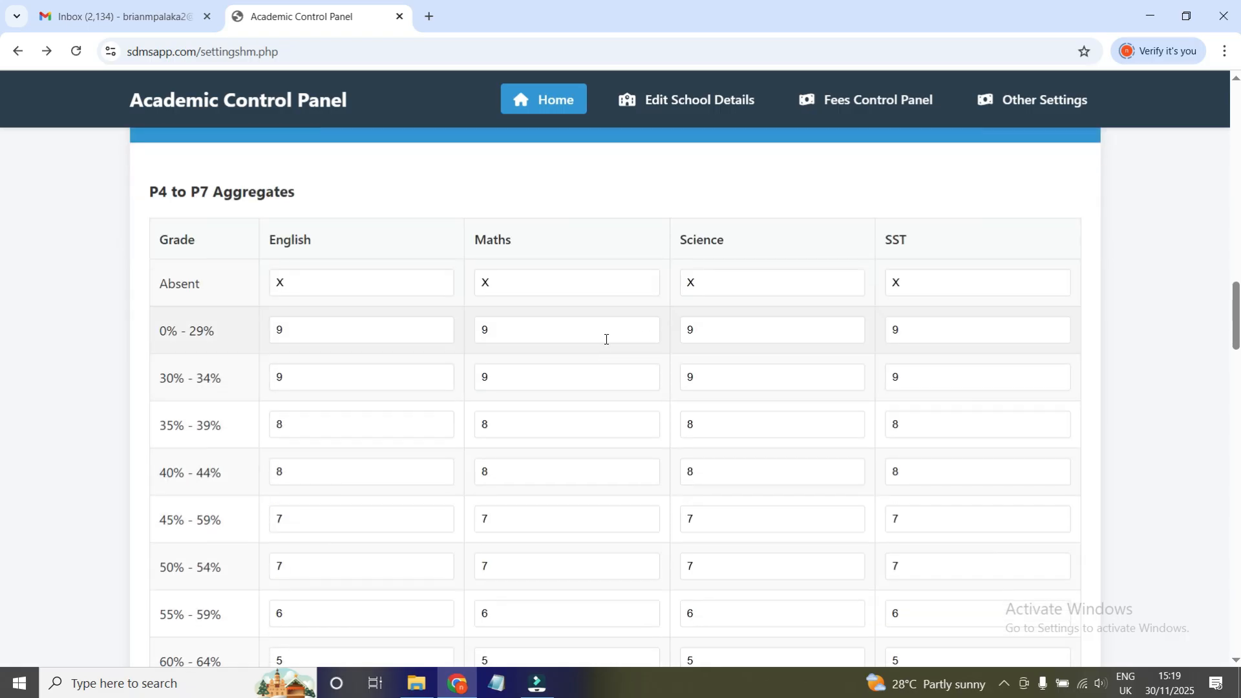
{"action": "scroll", "coordinate": [606, 339], "scroll_direction": "up", "scroll_amount": 1}
{"action": "scroll", "coordinate": [606, 343], "scroll_direction": "down", "scroll_amount": 1}
{"action": "scroll", "coordinate": [604, 257], "scroll_direction": "down", "scroll_amount": 1}
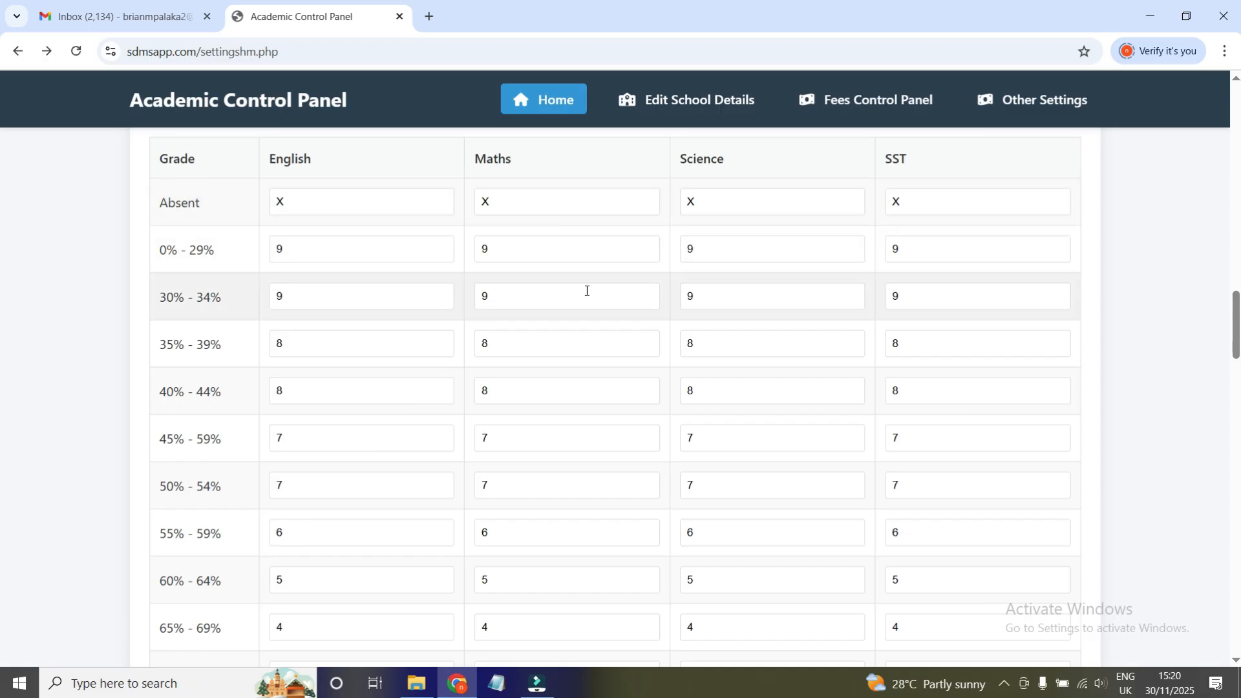
{"action": "left_click", "coordinate": [328, 300]}
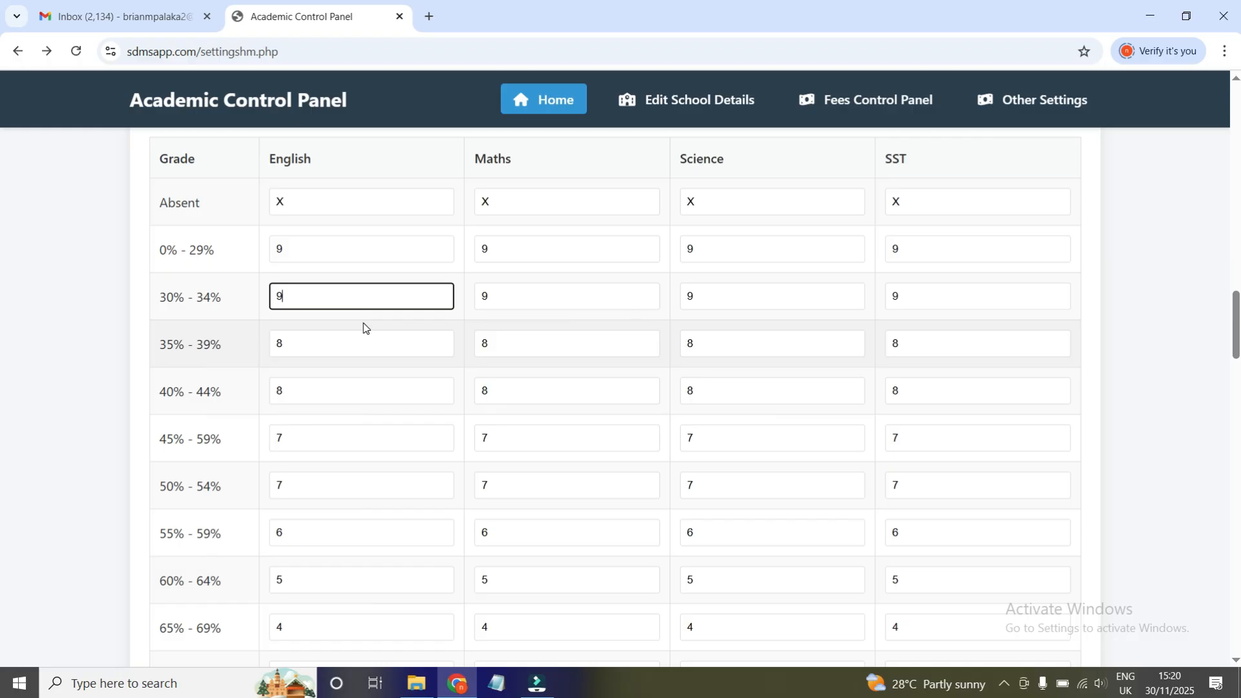
{"action": "left_click_drag", "start_coordinate": [296, 295], "coordinate": [262, 314]}
{"action": "type", "text": "8"}
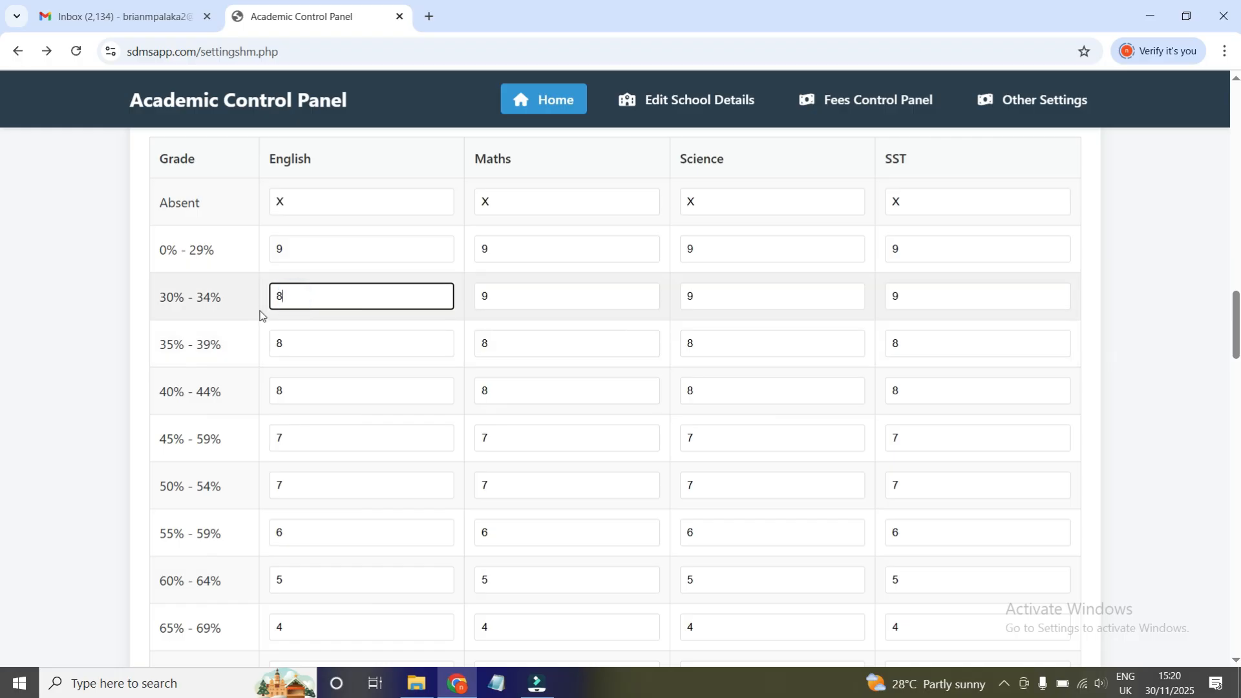
Change the 30%–34% aggregate to 8 for Maths, Science and SST
{"action": "double_click", "coordinate": [477, 301]}
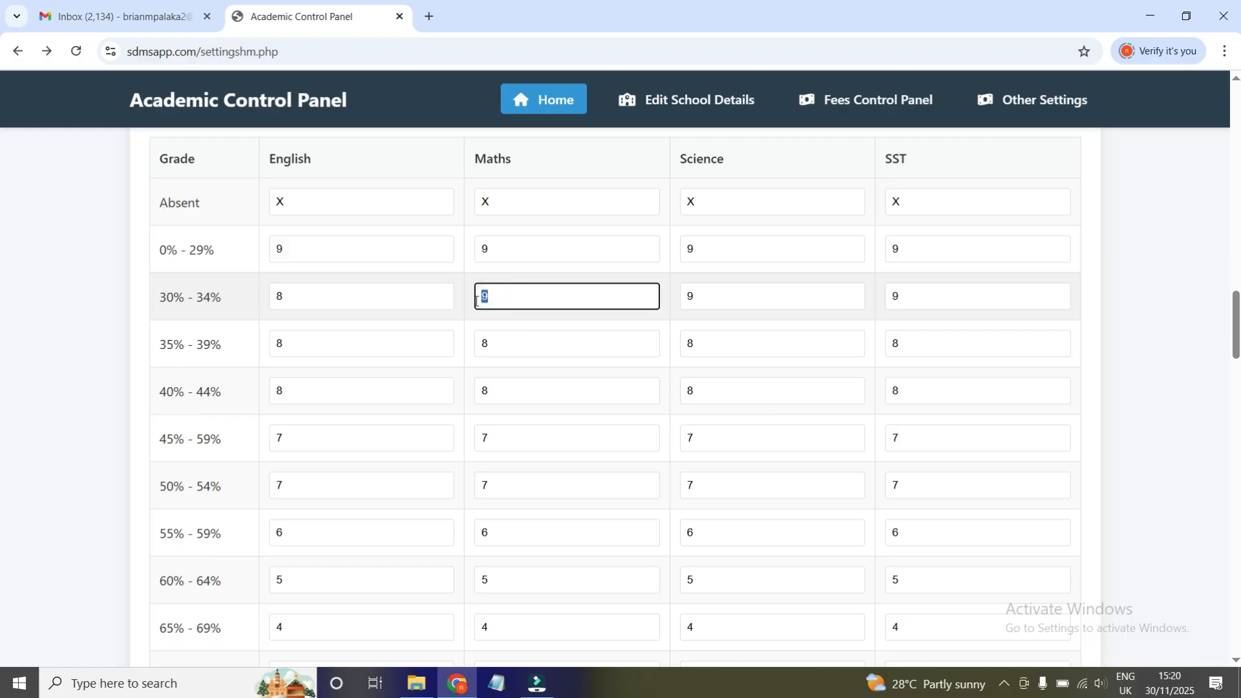
{"action": "type", "text": "8"}
{"action": "left_click_drag", "start_coordinate": [702, 304], "coordinate": [678, 300]}
{"action": "type", "text": "8"}
{"action": "left_click_drag", "start_coordinate": [911, 293], "coordinate": [888, 297]}
{"action": "type", "text": "8"}
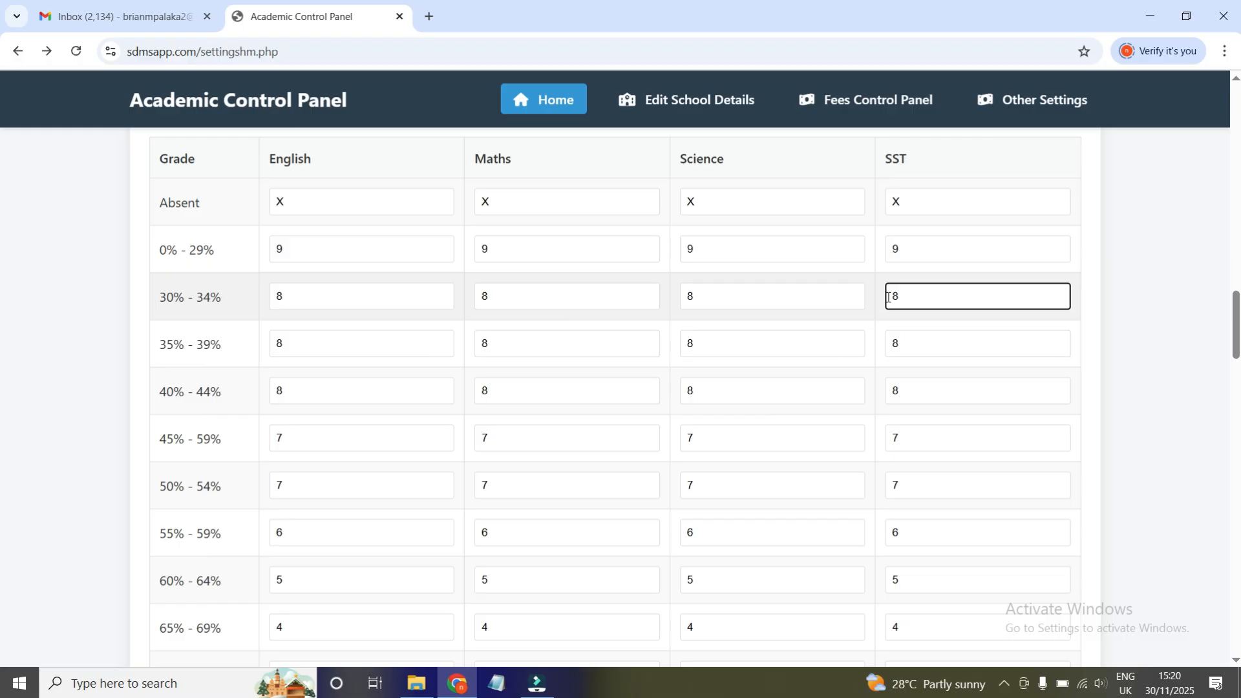
{"action": "key", "text": "XF86MonBrightnessUp"}
{"action": "scroll", "coordinate": [736, 374], "scroll_direction": "down", "scroll_amount": 1}
{"action": "scroll", "coordinate": [688, 353], "scroll_direction": "down", "scroll_amount": 6}
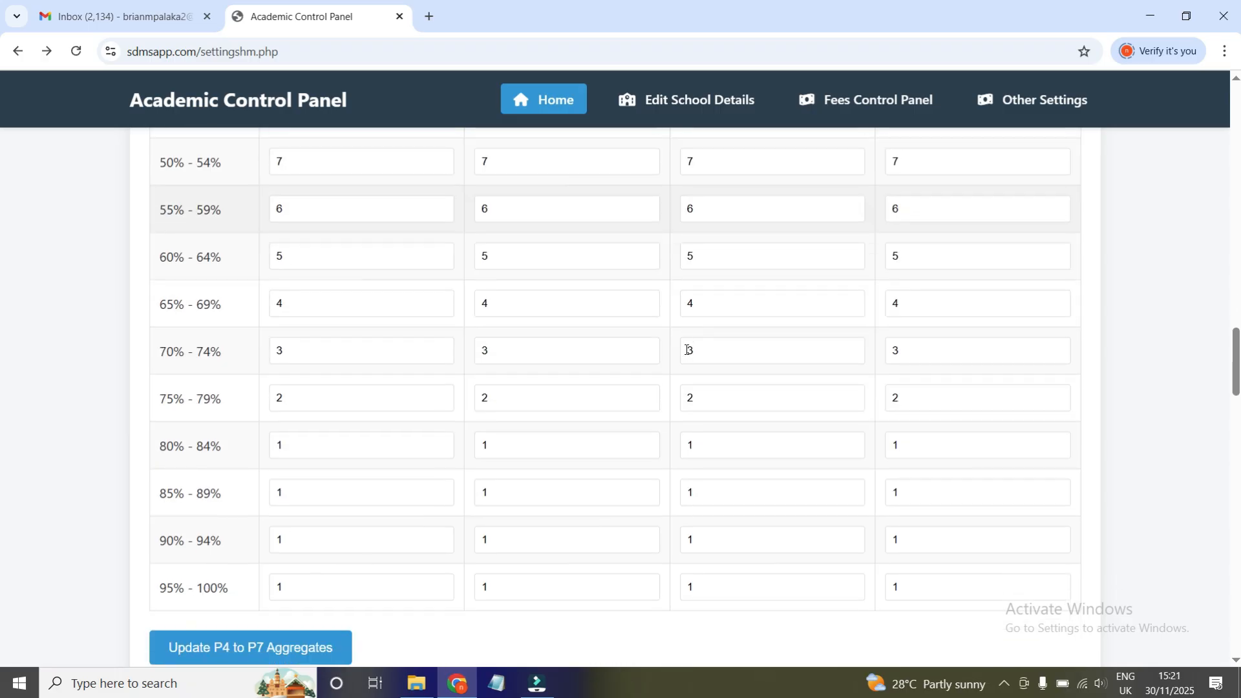
Save the P4 to P7 aggregates and check 30%–34% reads 8 there, 9 elsewhere
{"action": "left_click", "coordinate": [297, 568]}
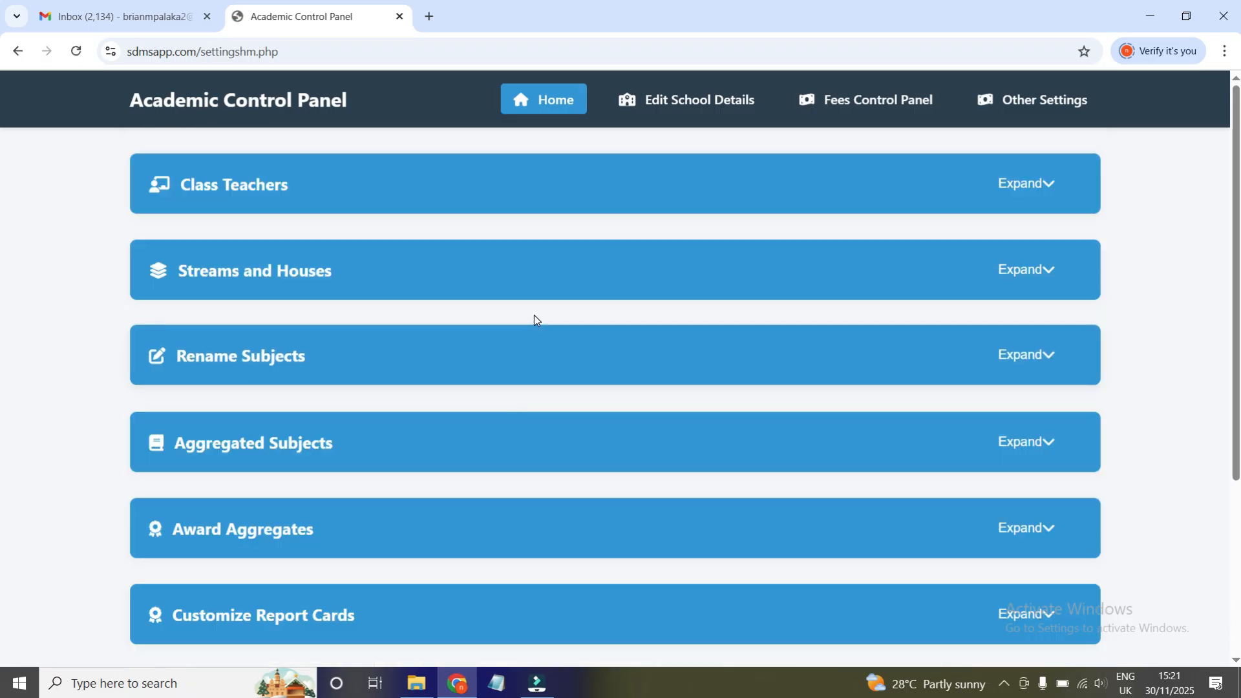
{"action": "scroll", "coordinate": [518, 310], "scroll_direction": "down", "scroll_amount": 4}
{"action": "left_click", "coordinate": [276, 268]}
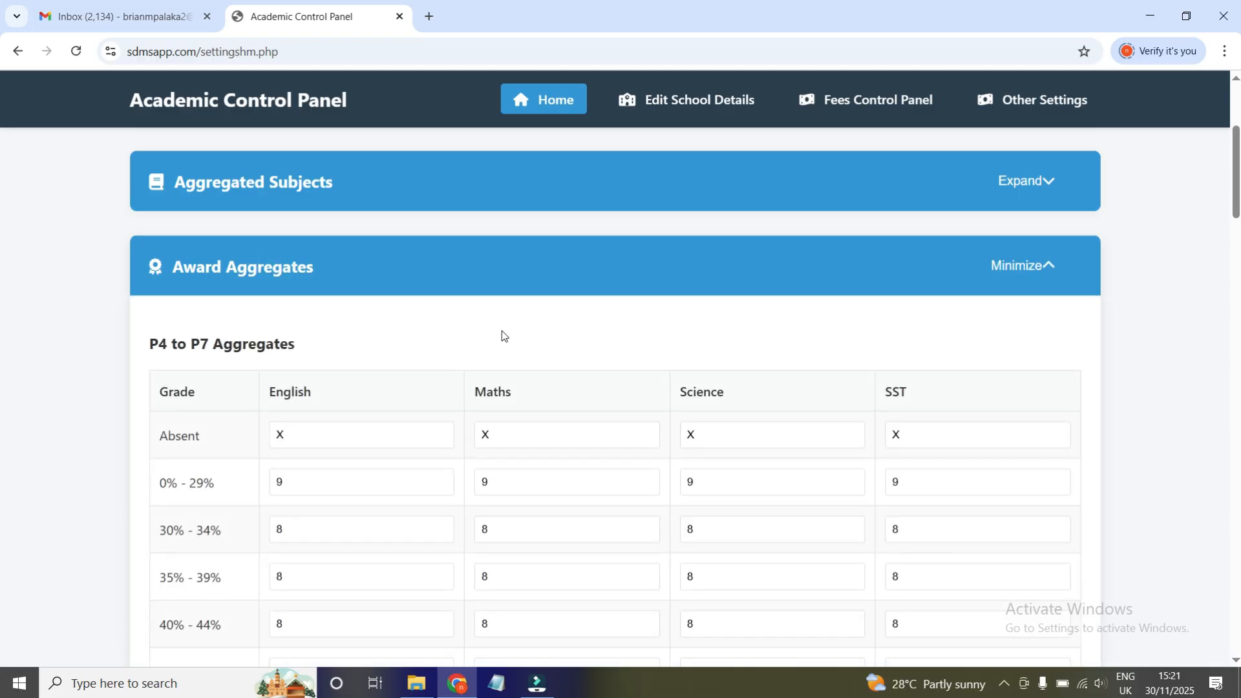
{"action": "scroll", "coordinate": [610, 388], "scroll_direction": "down", "scroll_amount": 6}
{"action": "scroll", "coordinate": [611, 387], "scroll_direction": "down", "scroll_amount": 10}
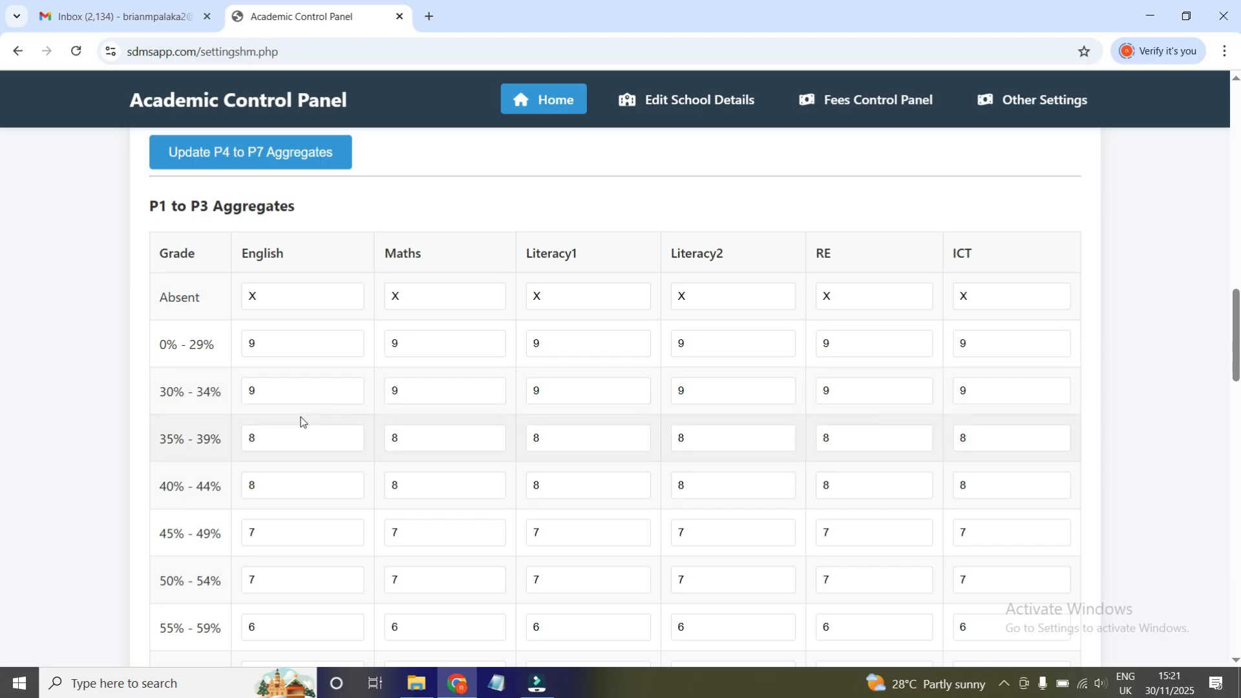
{"action": "scroll", "coordinate": [447, 422], "scroll_direction": "down", "scroll_amount": 2}
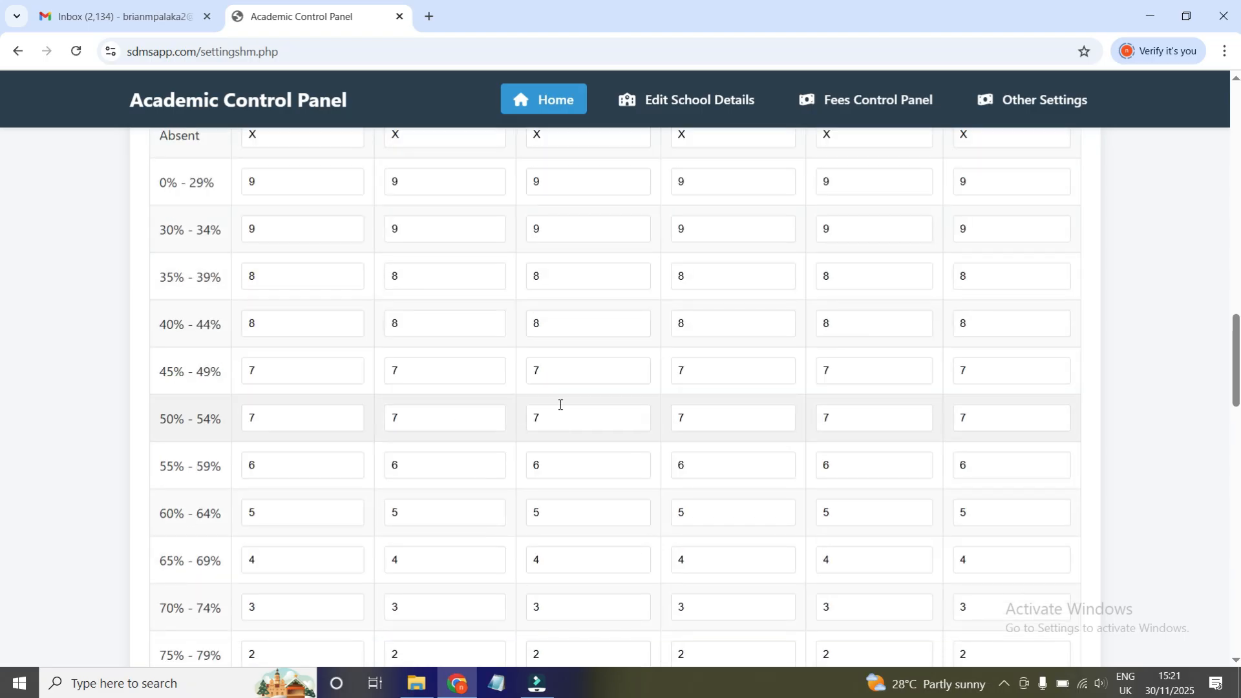
{"action": "scroll", "coordinate": [566, 399], "scroll_direction": "down", "scroll_amount": 2}
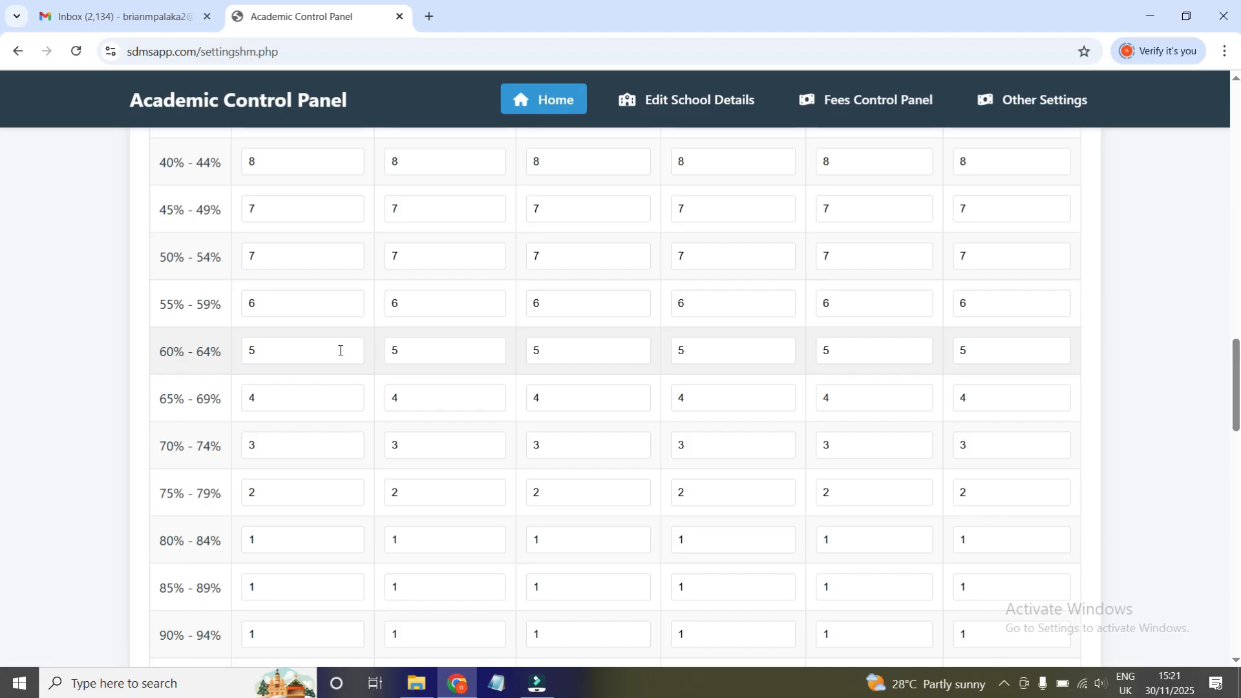
{"action": "scroll", "coordinate": [658, 366], "scroll_direction": "down", "scroll_amount": 3}
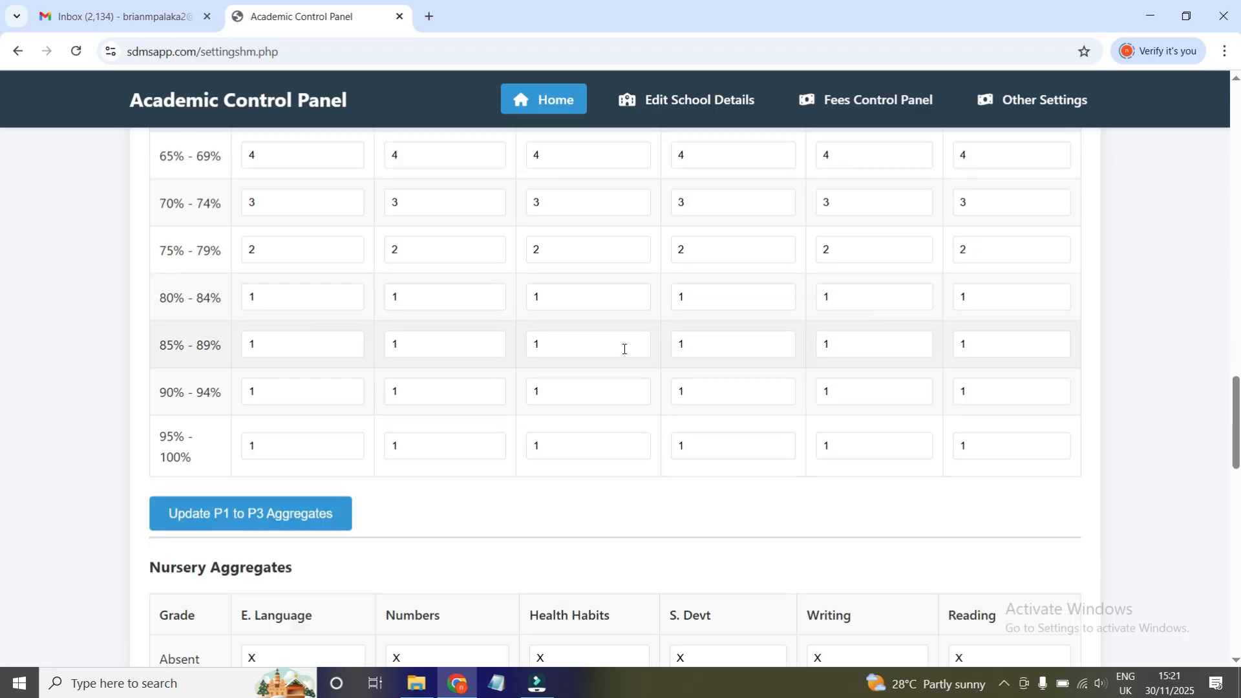
{"action": "scroll", "coordinate": [624, 349], "scroll_direction": "down", "scroll_amount": 5}
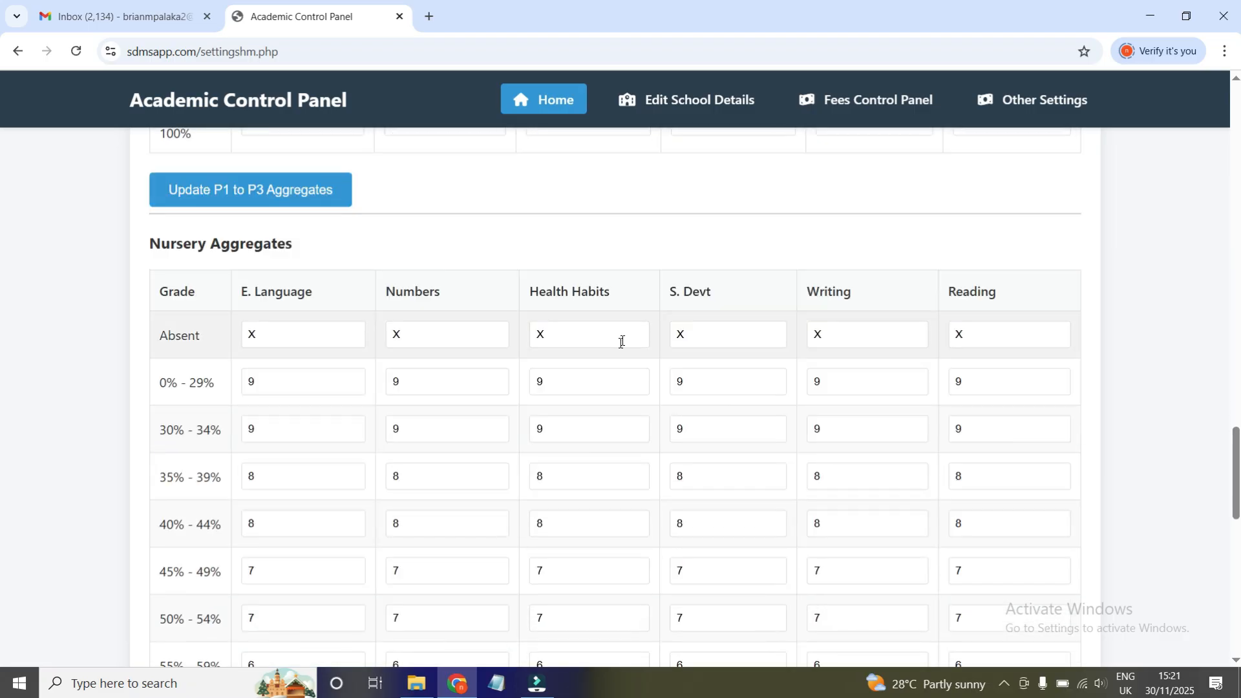
{"action": "scroll", "coordinate": [622, 342], "scroll_direction": "down", "scroll_amount": 13}
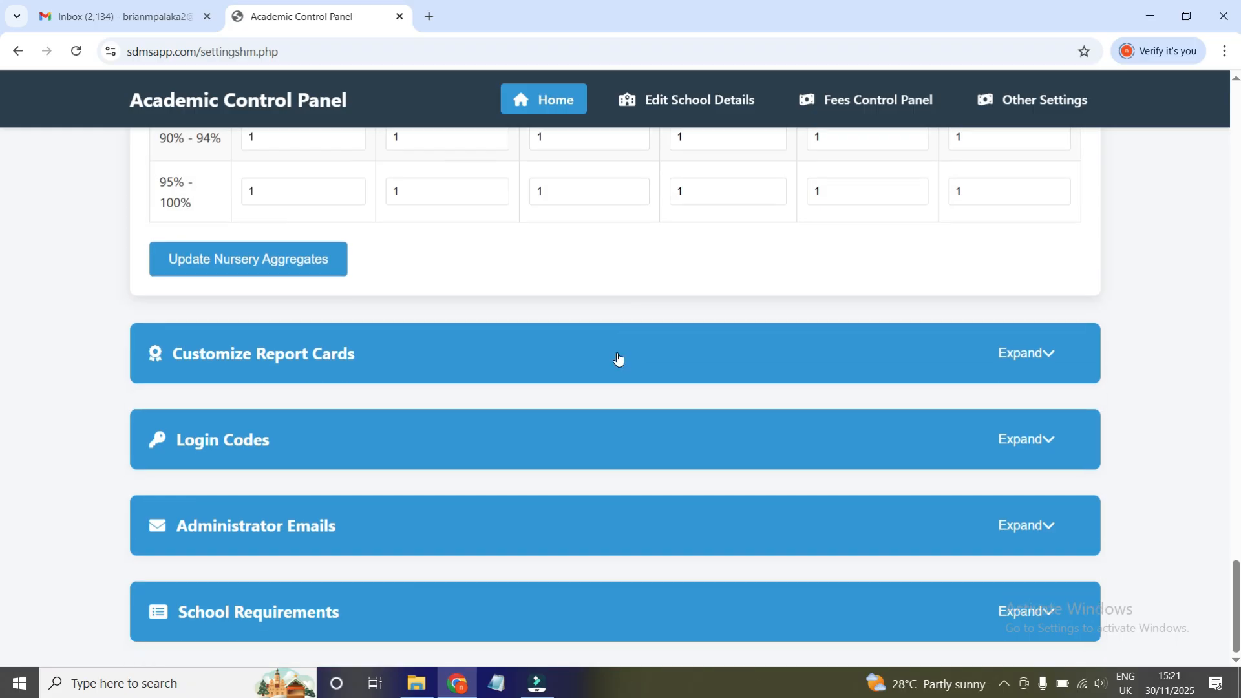
Set Show Position on Report to Yes for Baby, Middle and Top class
{"action": "left_click", "coordinate": [1026, 354]}
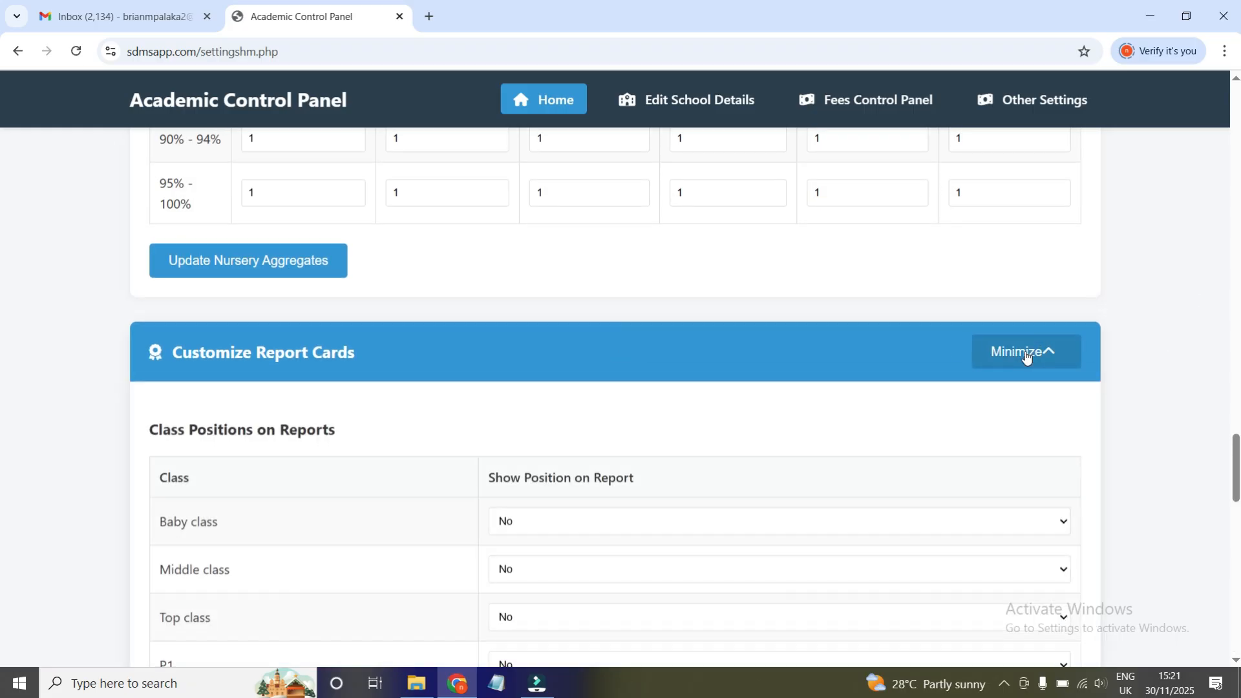
{"action": "scroll", "coordinate": [768, 317], "scroll_direction": "down", "scroll_amount": 4}
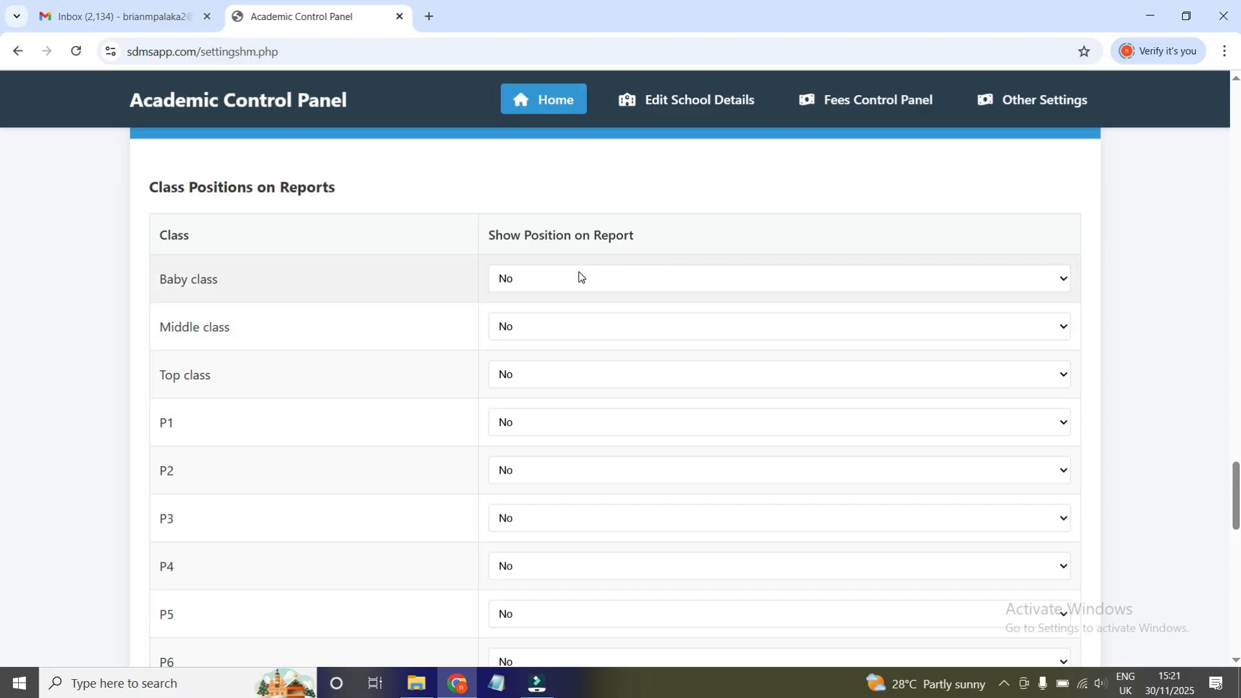
{"action": "left_click", "coordinate": [561, 280]}
{"action": "left_click", "coordinate": [543, 298]}
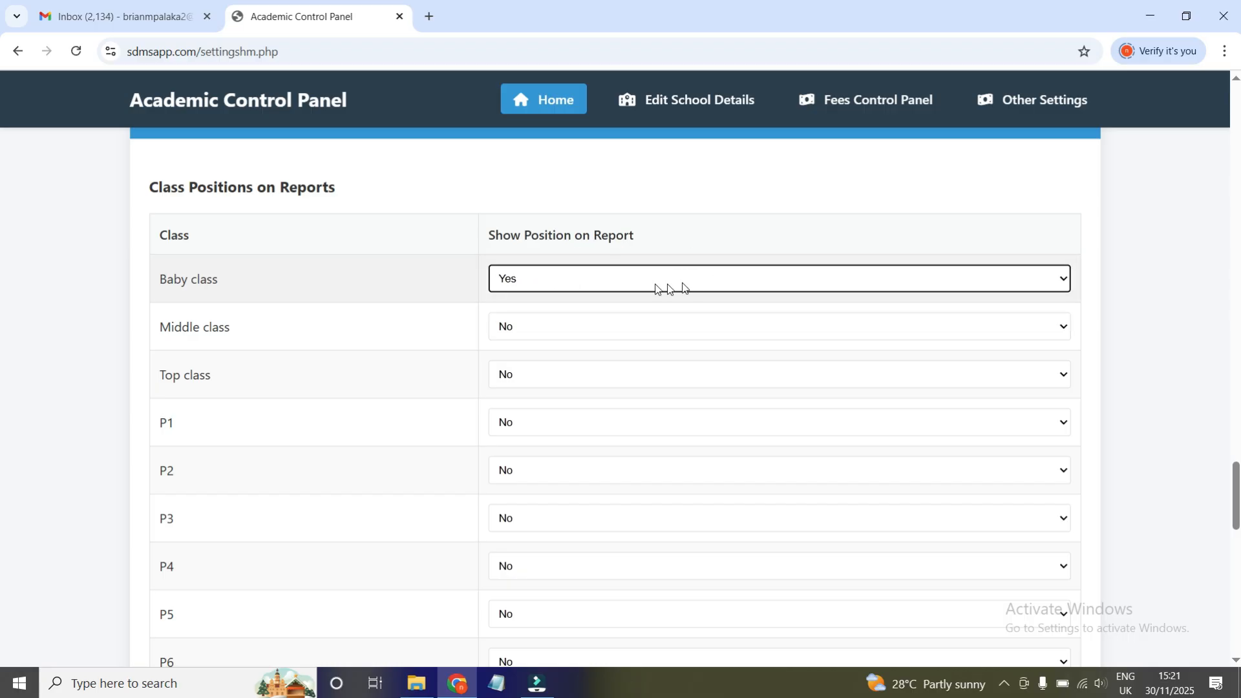
{"action": "left_click", "coordinate": [561, 326]}
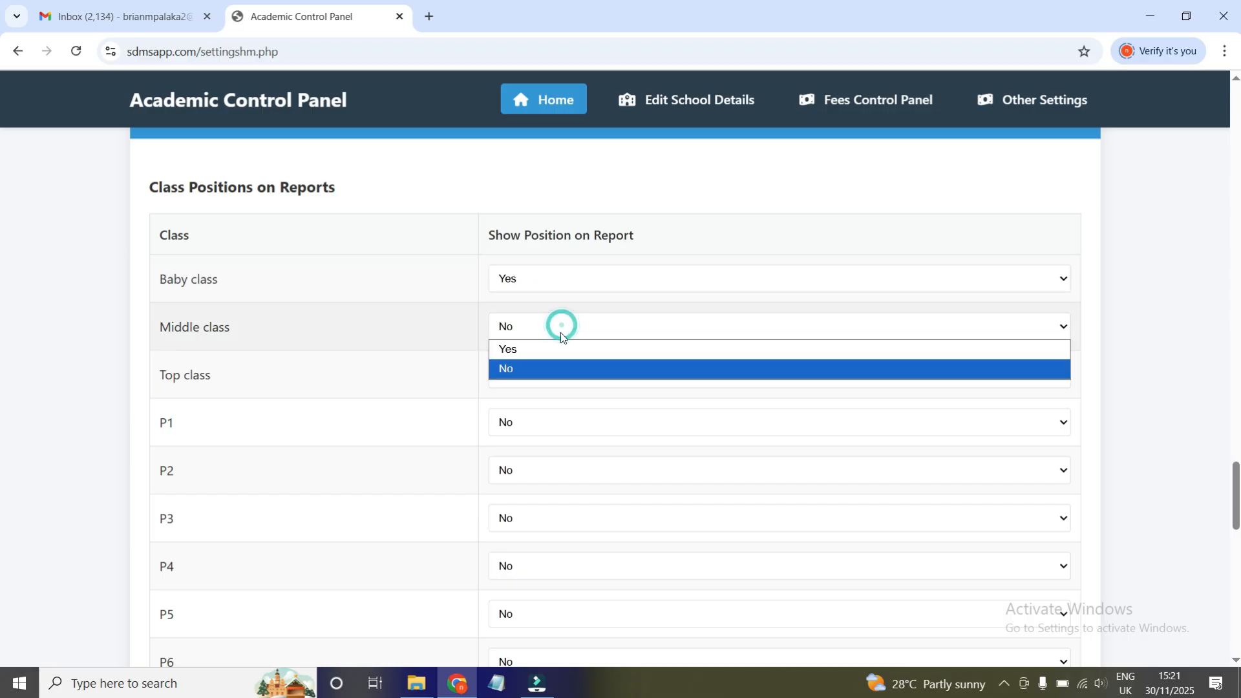
{"action": "left_click", "coordinate": [555, 349]}
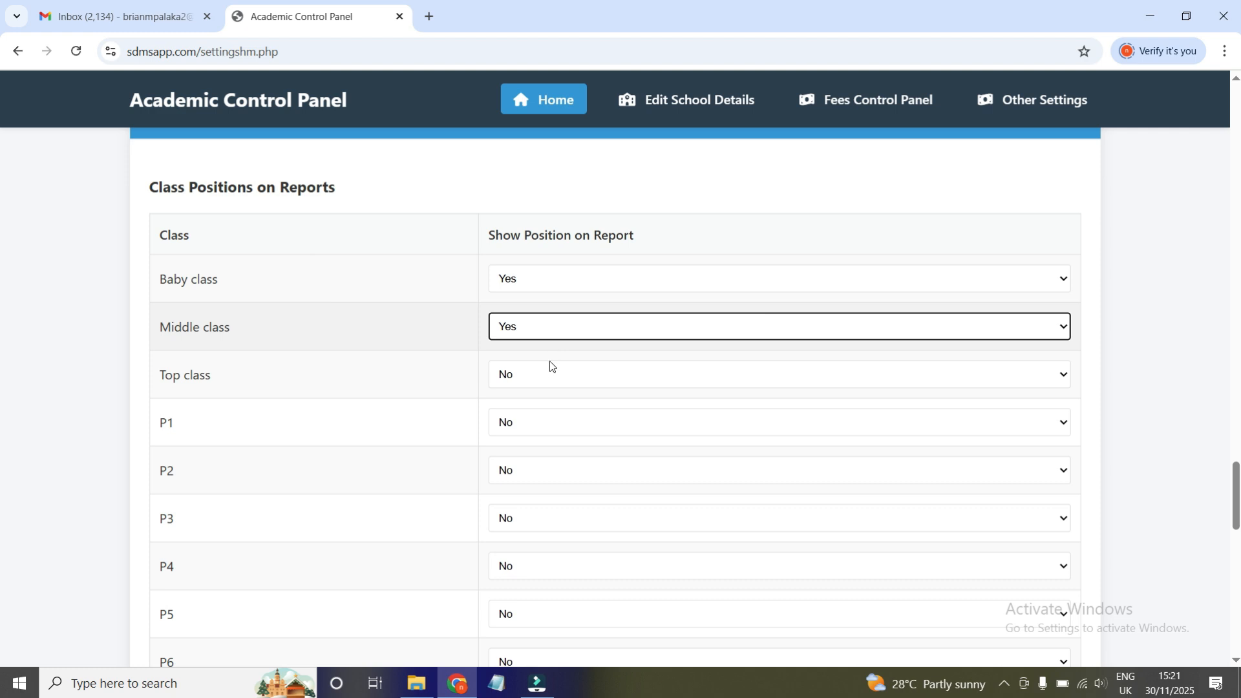
{"action": "left_click", "coordinate": [549, 379]}
{"action": "left_click", "coordinate": [531, 392]}
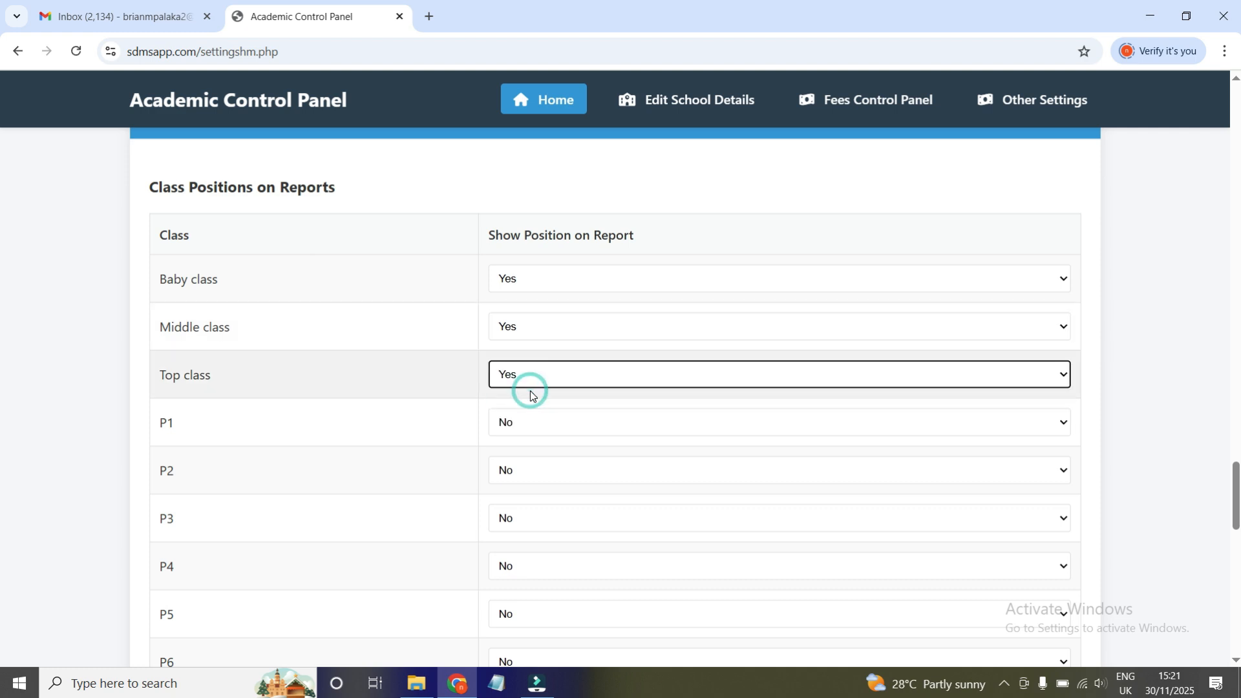
Set report positions to Yes for P1, P2 and P3, then save the report positions
{"action": "scroll", "coordinate": [685, 401], "scroll_direction": "down", "scroll_amount": 2}
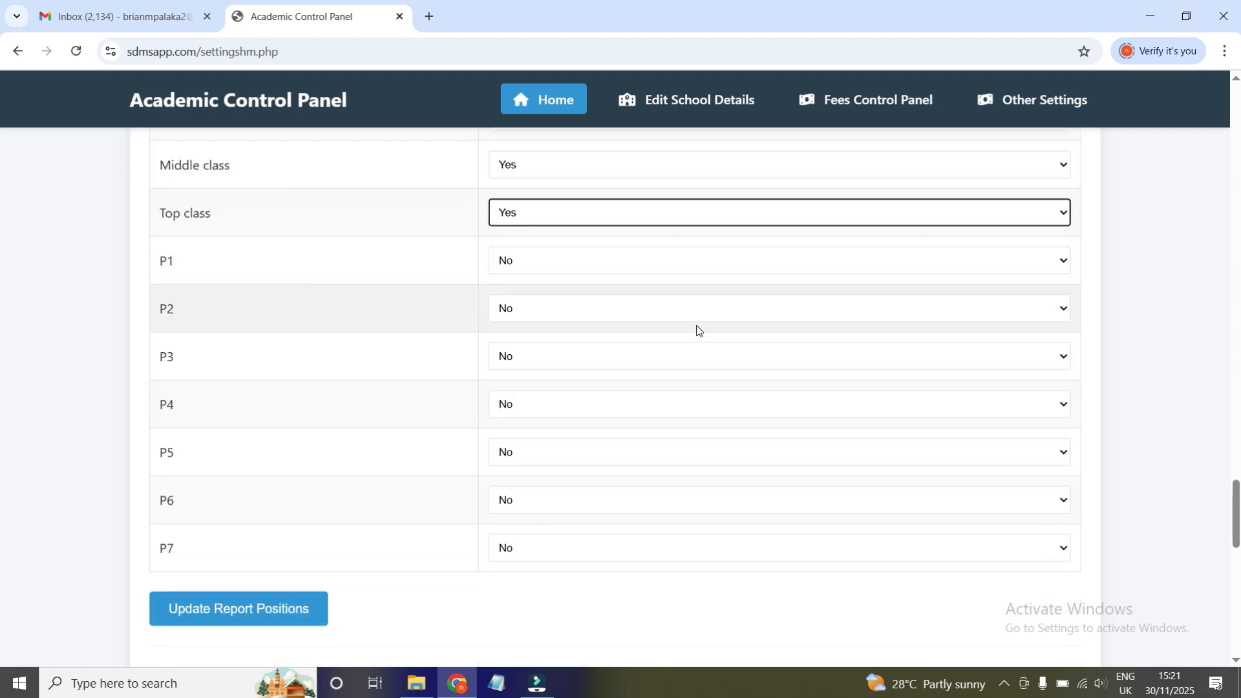
{"action": "left_click", "coordinate": [611, 263]}
{"action": "left_click", "coordinate": [568, 282]}
{"action": "left_click", "coordinate": [542, 312]}
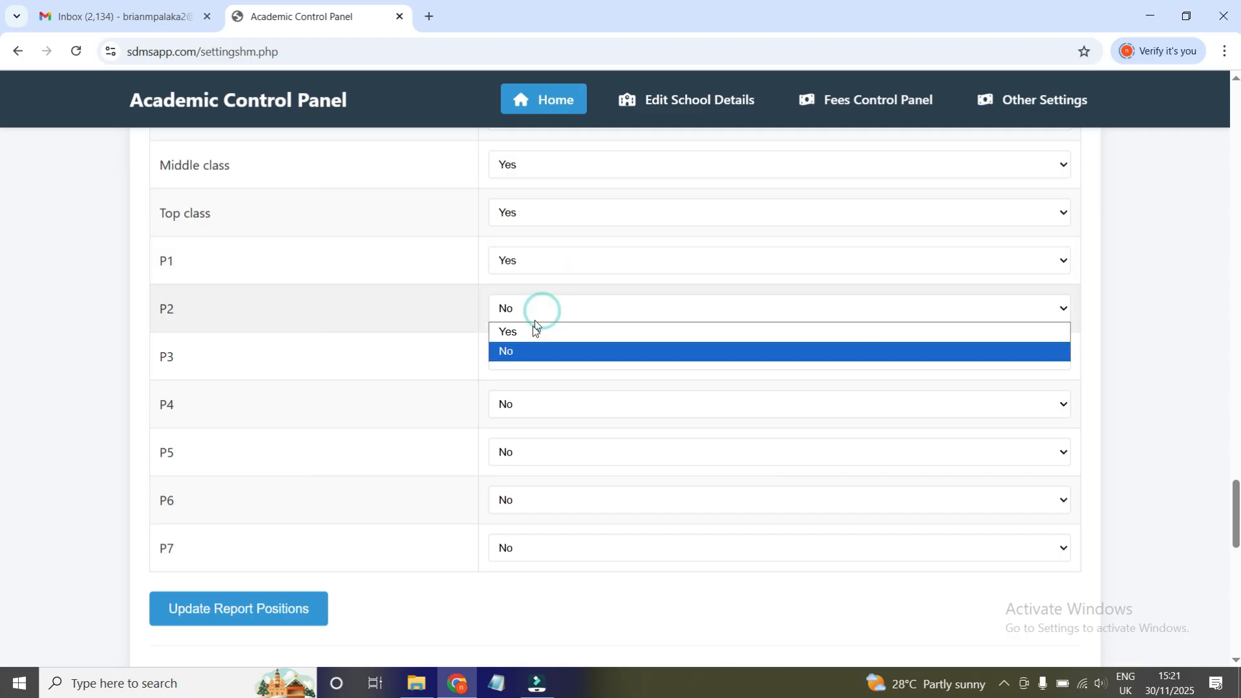
{"action": "left_click", "coordinate": [532, 334]}
{"action": "left_click", "coordinate": [577, 359]}
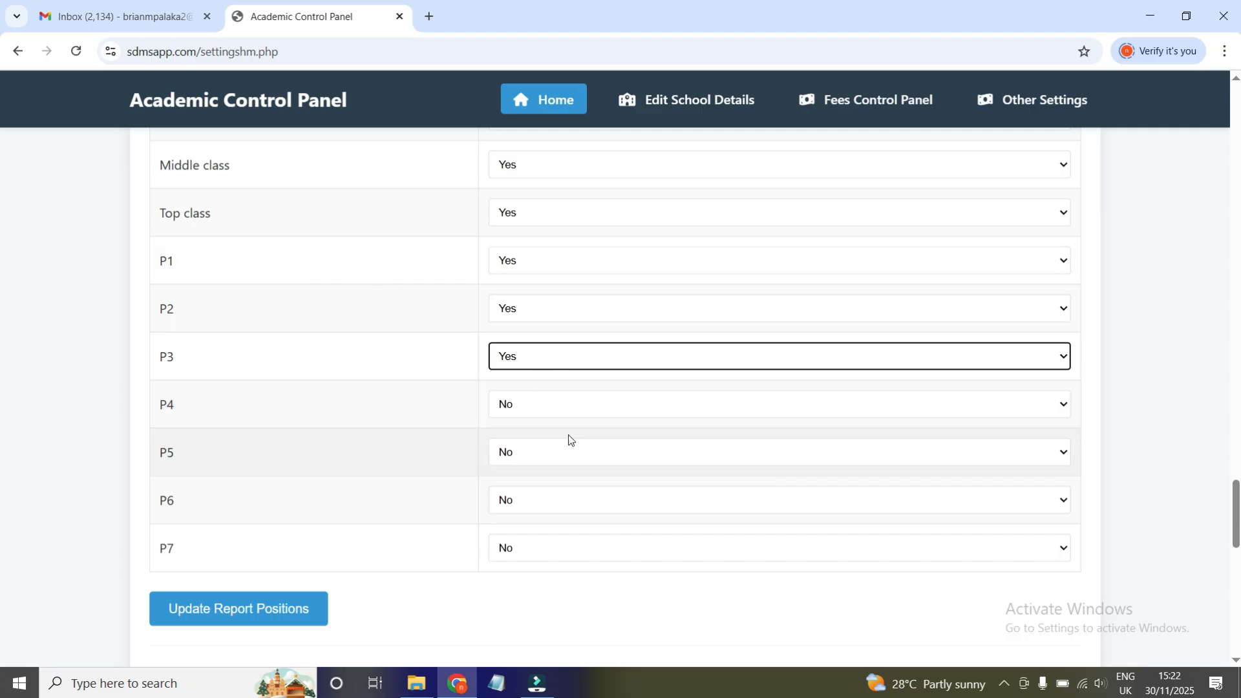
{"action": "scroll", "coordinate": [570, 431], "scroll_direction": "down", "scroll_amount": 1}
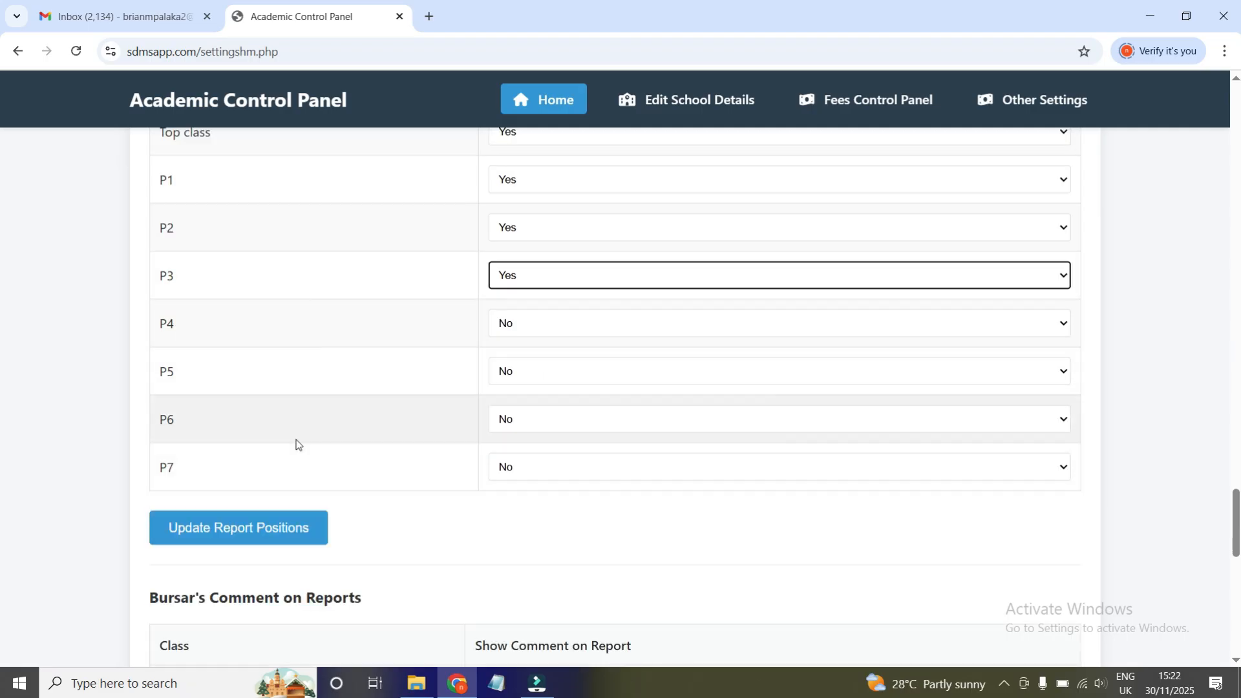
{"action": "scroll", "coordinate": [284, 420], "scroll_direction": "down", "scroll_amount": 2}
{"action": "left_click", "coordinate": [252, 367]}
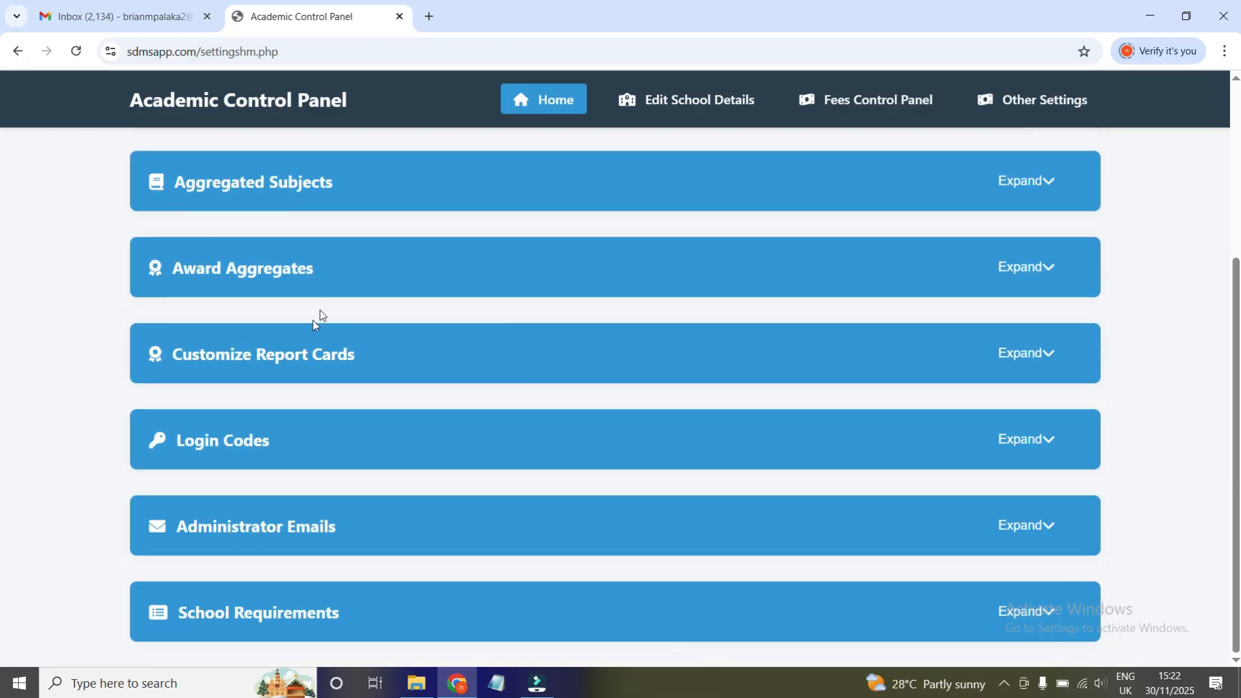
Reopen the report card settings and scroll past Bursar's Comment on Reports, set to No for every class
{"action": "left_click", "coordinate": [285, 356]}
{"action": "scroll", "coordinate": [453, 346], "scroll_direction": "down", "scroll_amount": 3}
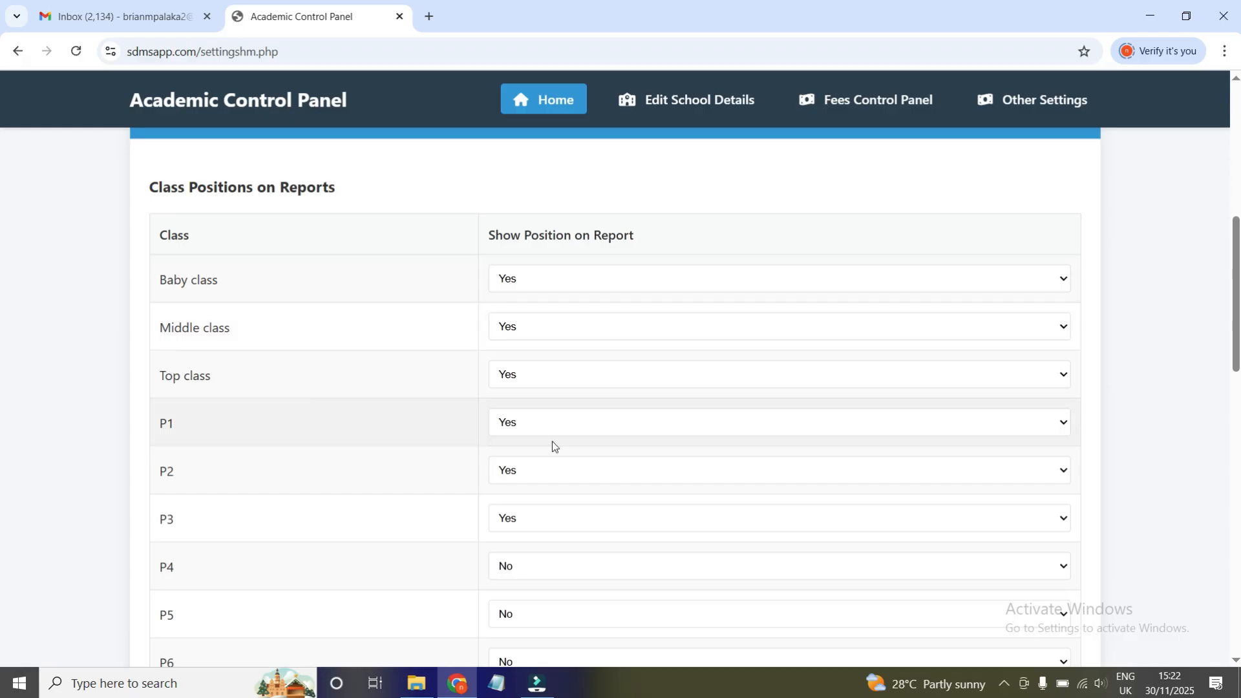
{"action": "scroll", "coordinate": [571, 407], "scroll_direction": "down", "scroll_amount": 1}
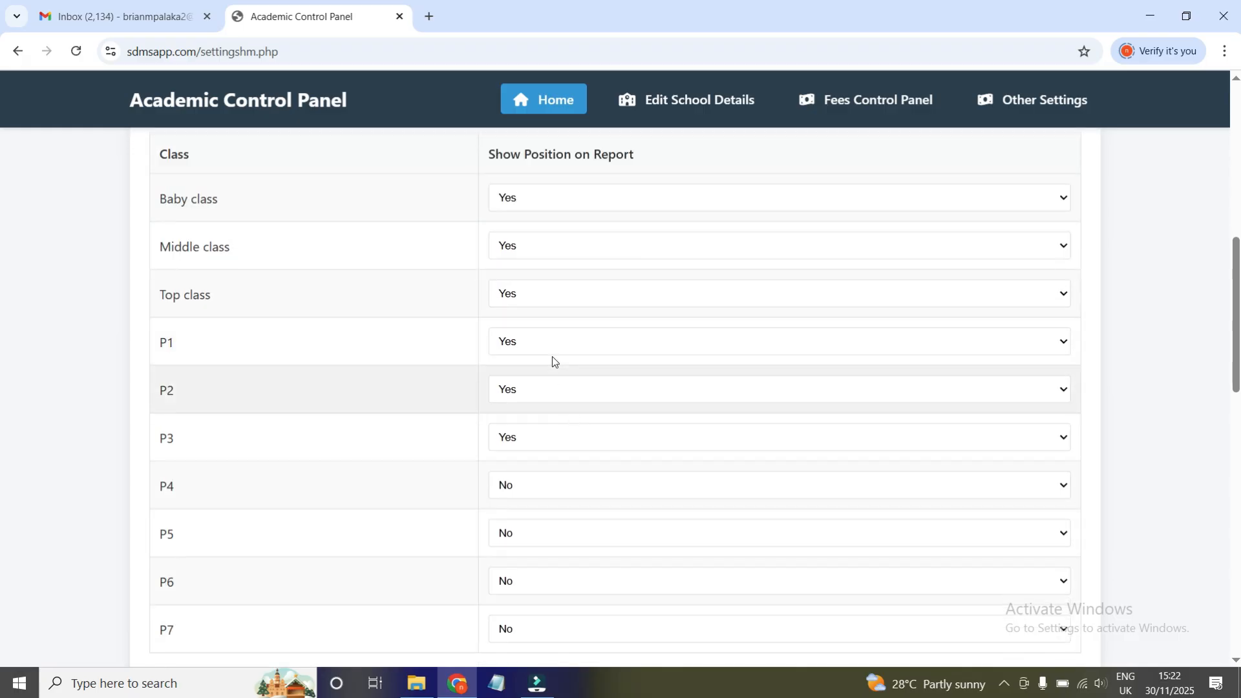
{"action": "scroll", "coordinate": [588, 362], "scroll_direction": "down", "scroll_amount": 5}
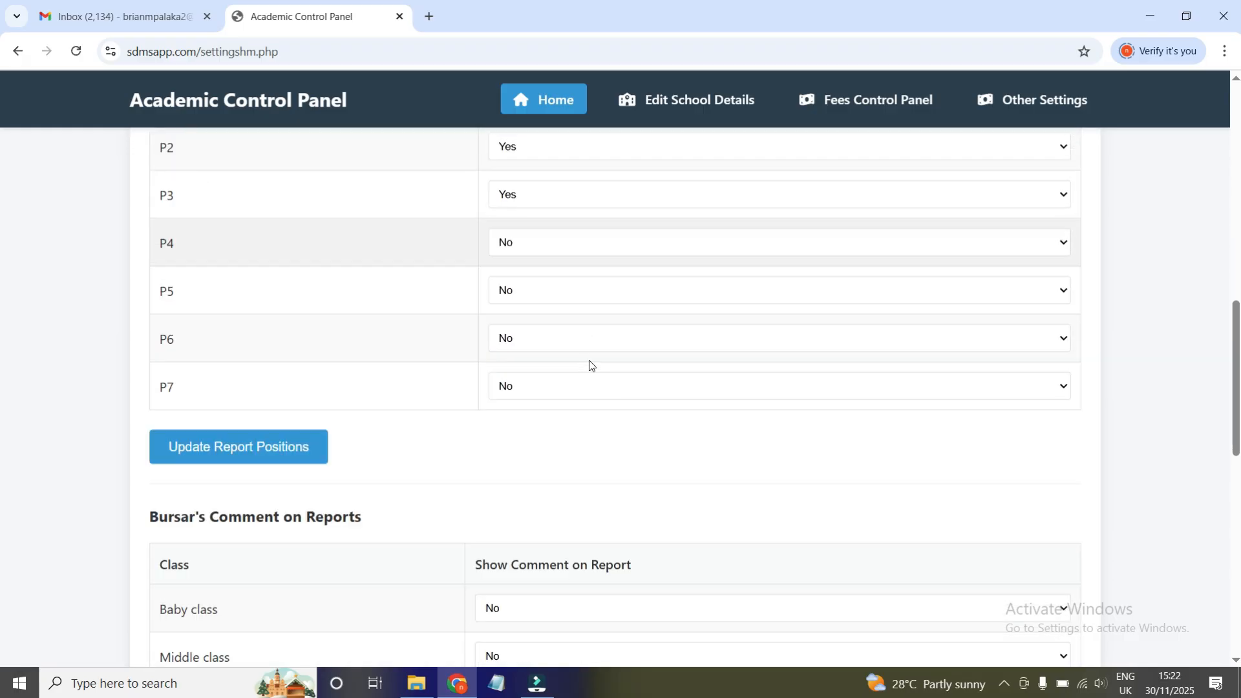
{"action": "scroll", "coordinate": [592, 362], "scroll_direction": "down", "scroll_amount": 2}
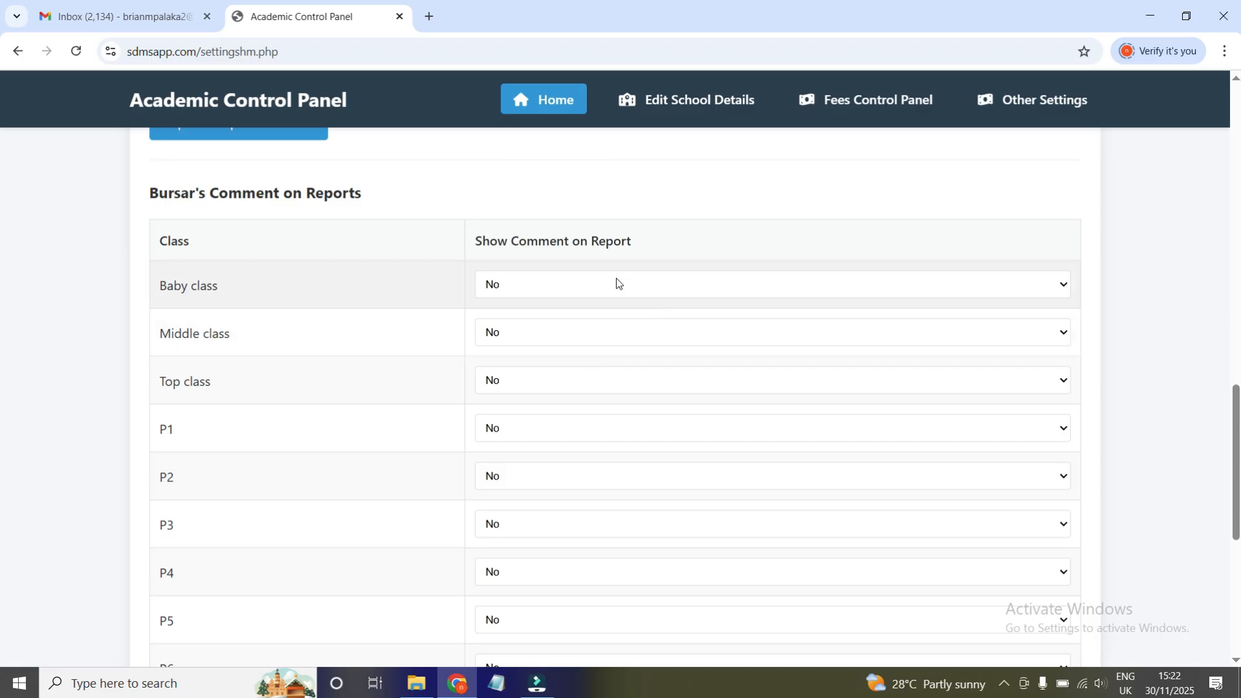
{"action": "scroll", "coordinate": [616, 282], "scroll_direction": "down", "scroll_amount": 2}
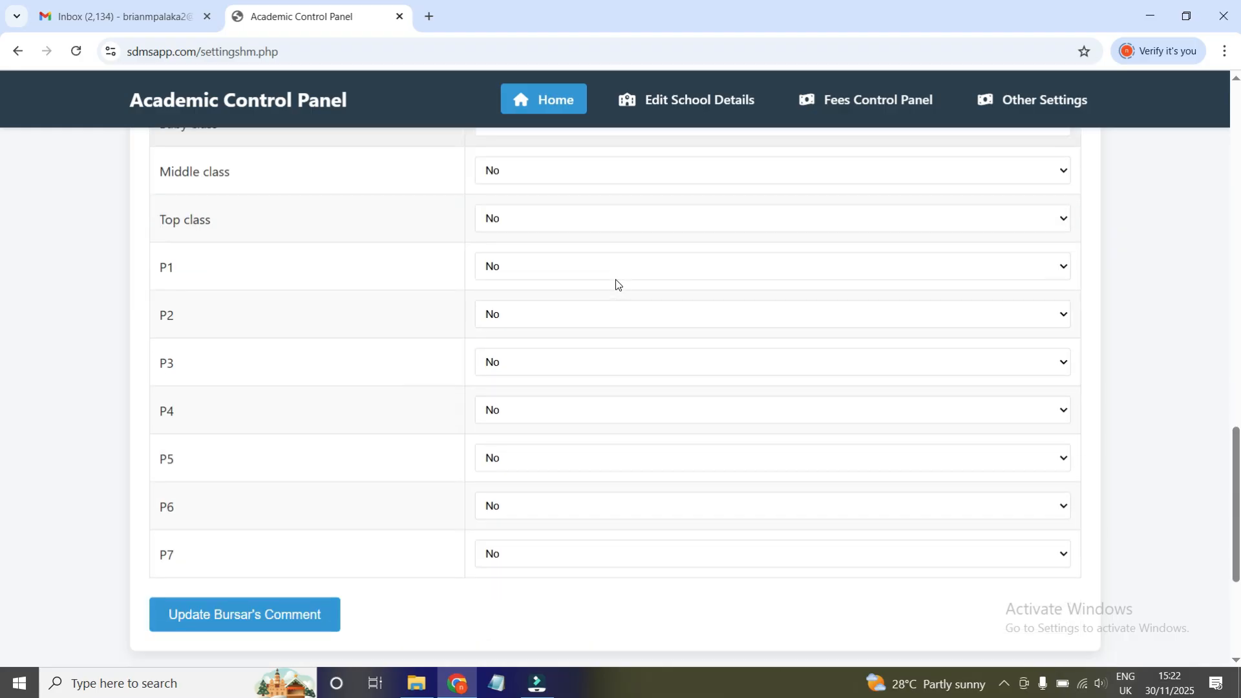
{"action": "scroll", "coordinate": [584, 364], "scroll_direction": "up", "scroll_amount": 2}
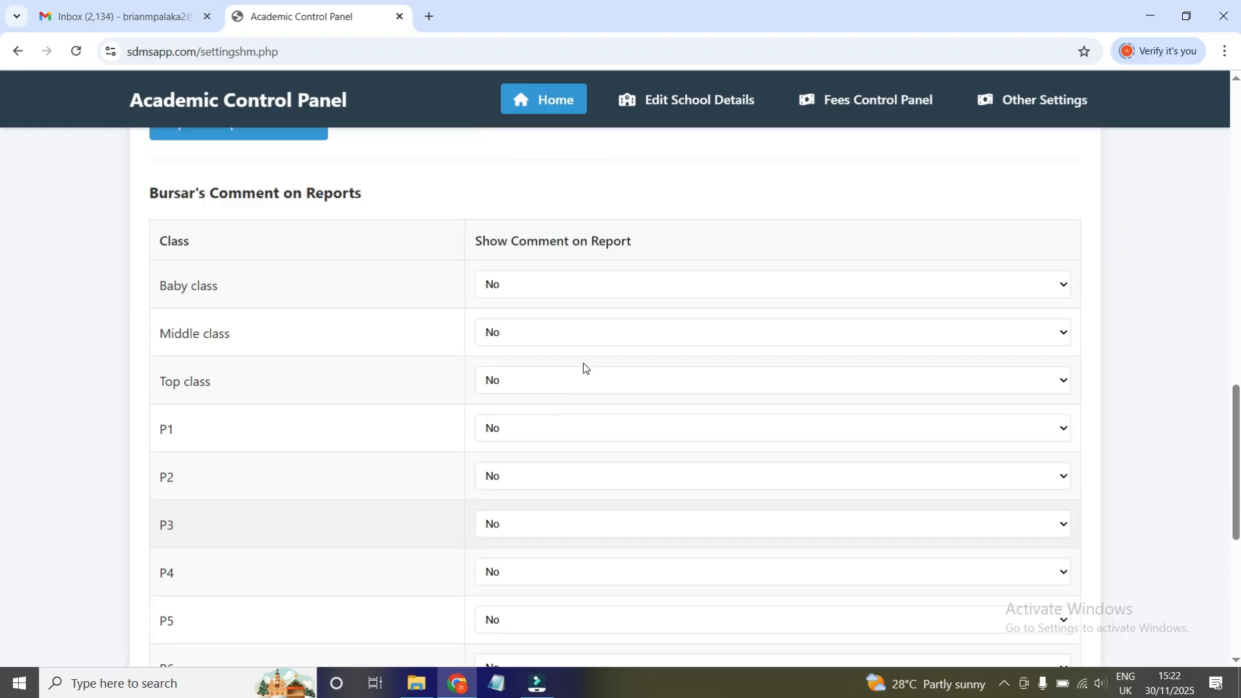
{"action": "scroll", "coordinate": [584, 364], "scroll_direction": "down", "scroll_amount": 4}
{"action": "scroll", "coordinate": [584, 368], "scroll_direction": "down", "scroll_amount": 2}
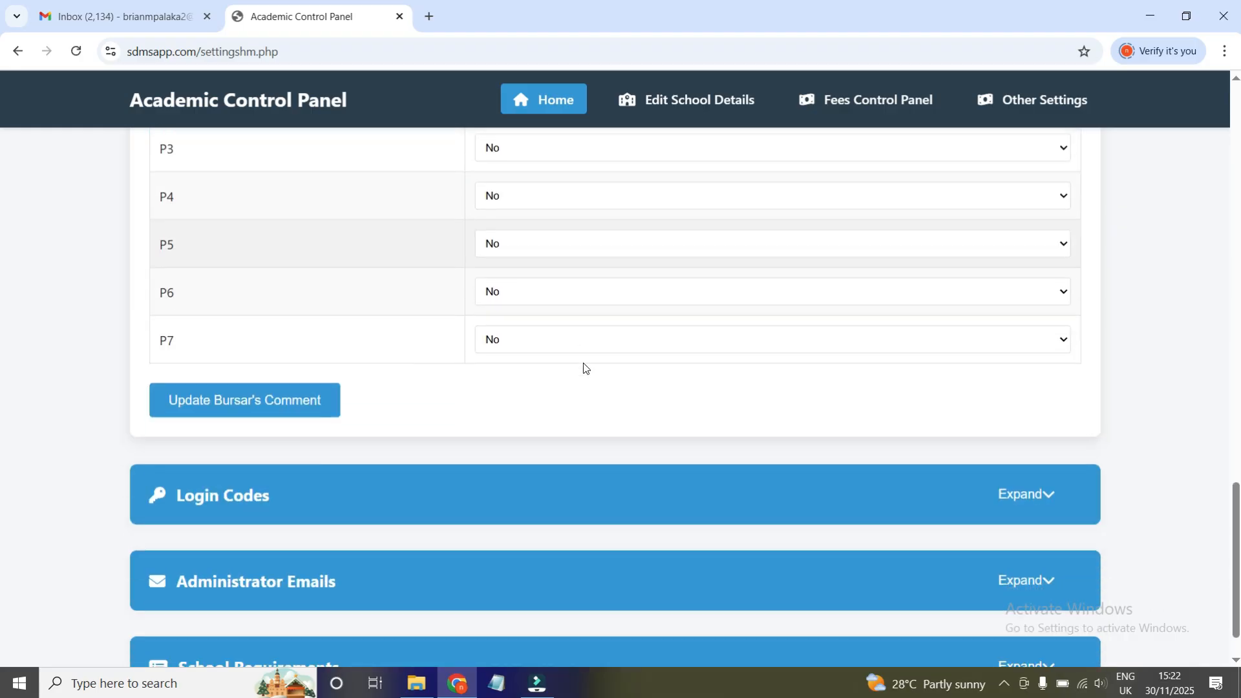
Expand and scroll through the Login Codes table, then switch to the Gmail inbox tab
{"action": "left_click", "coordinate": [1031, 440]}
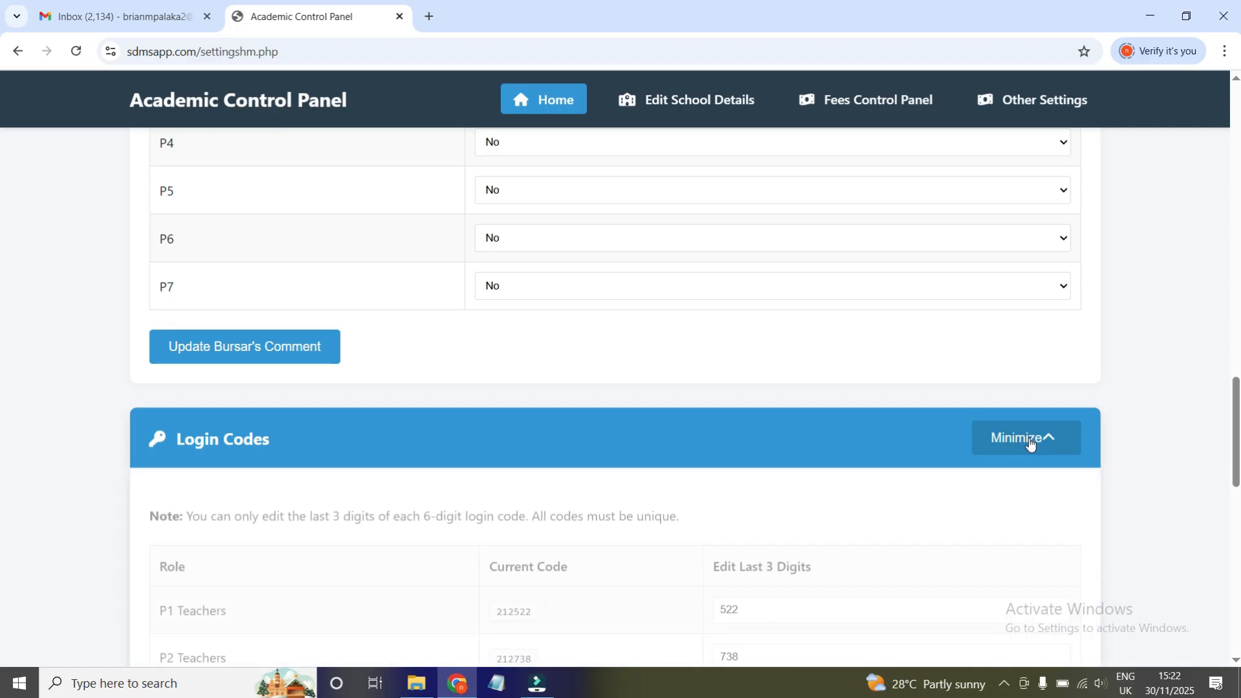
{"action": "scroll", "coordinate": [806, 371], "scroll_direction": "down", "scroll_amount": 1}
{"action": "scroll", "coordinate": [727, 347], "scroll_direction": "down", "scroll_amount": 2}
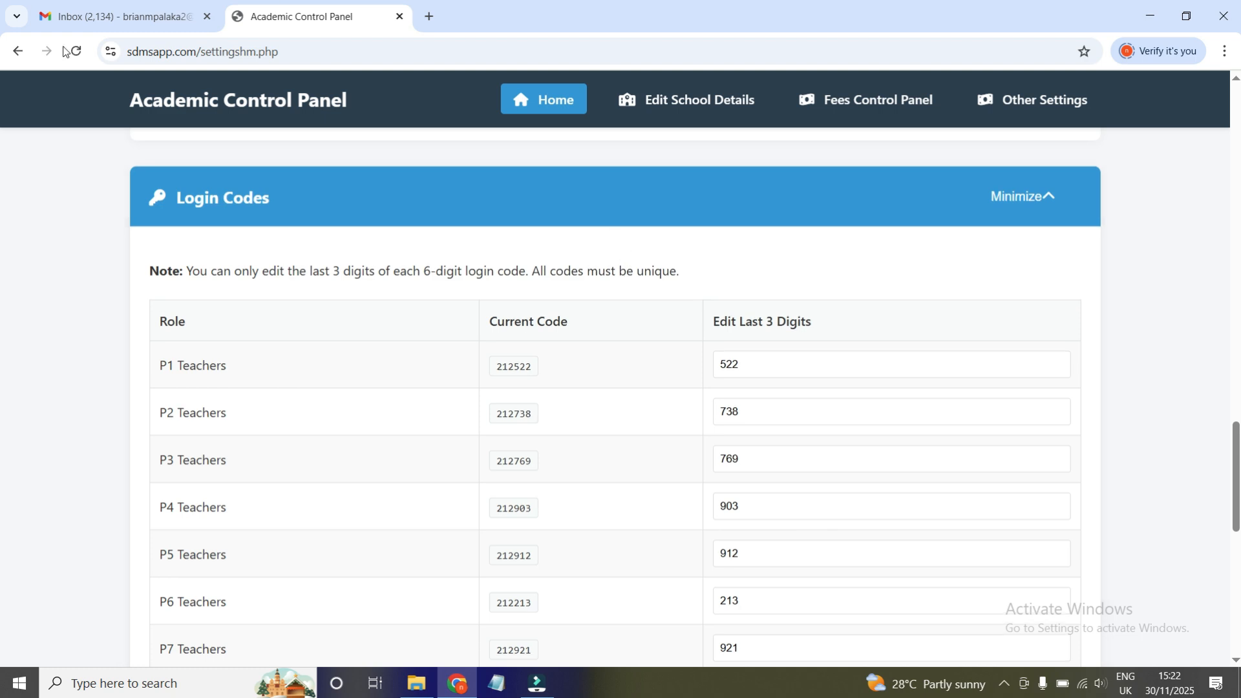
{"action": "left_click", "coordinate": [126, 22]}
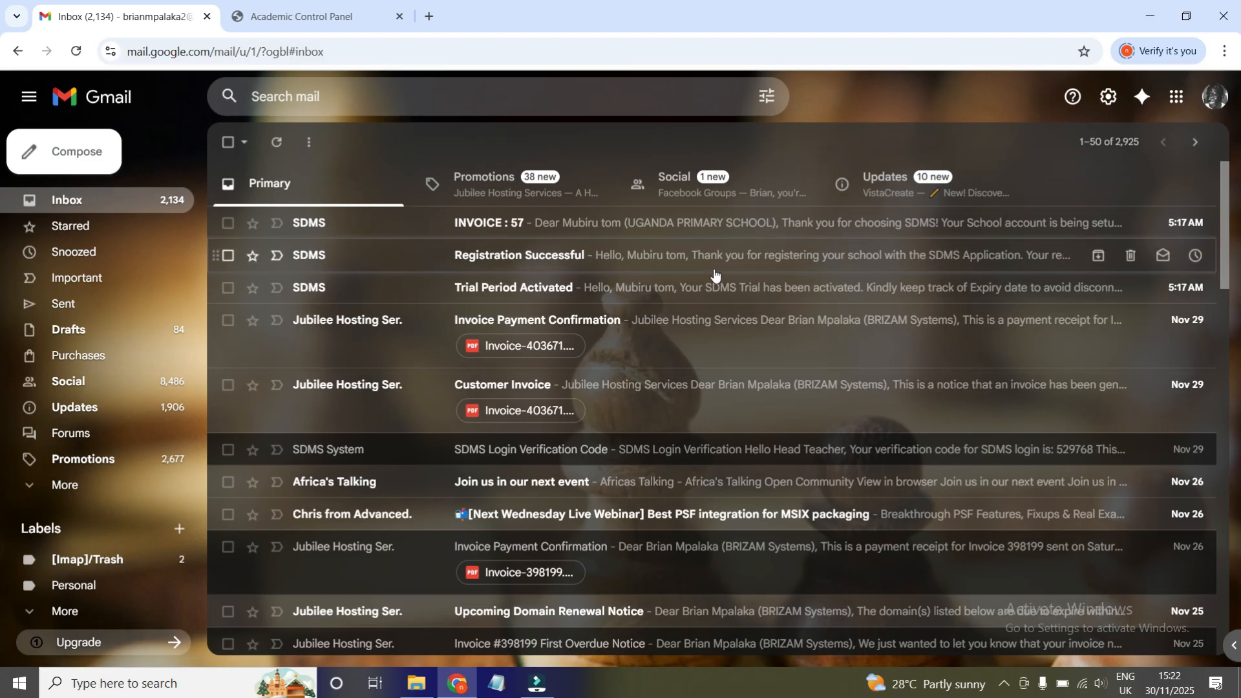
Read the INVOICE : 57 email showing UGX 50,000 setup fees due 2025-12-07, then return to the inbox
{"action": "left_click", "coordinate": [478, 227]}
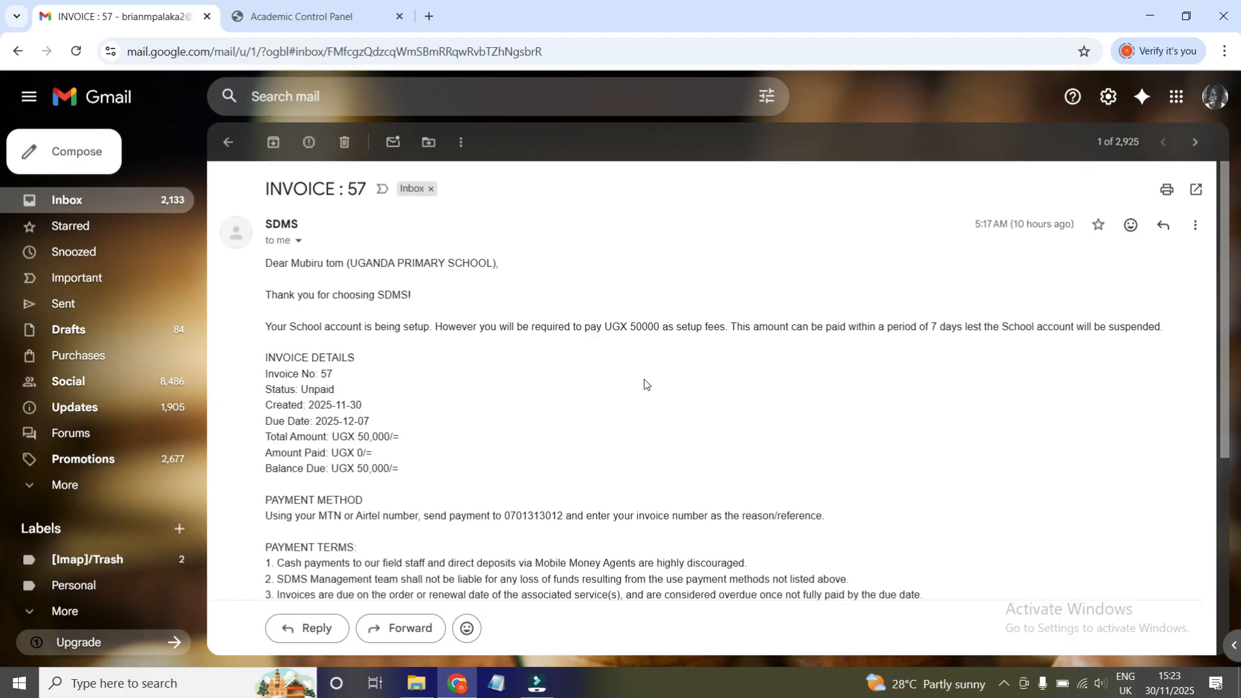
{"action": "scroll", "coordinate": [644, 384], "scroll_direction": "down", "scroll_amount": 1}
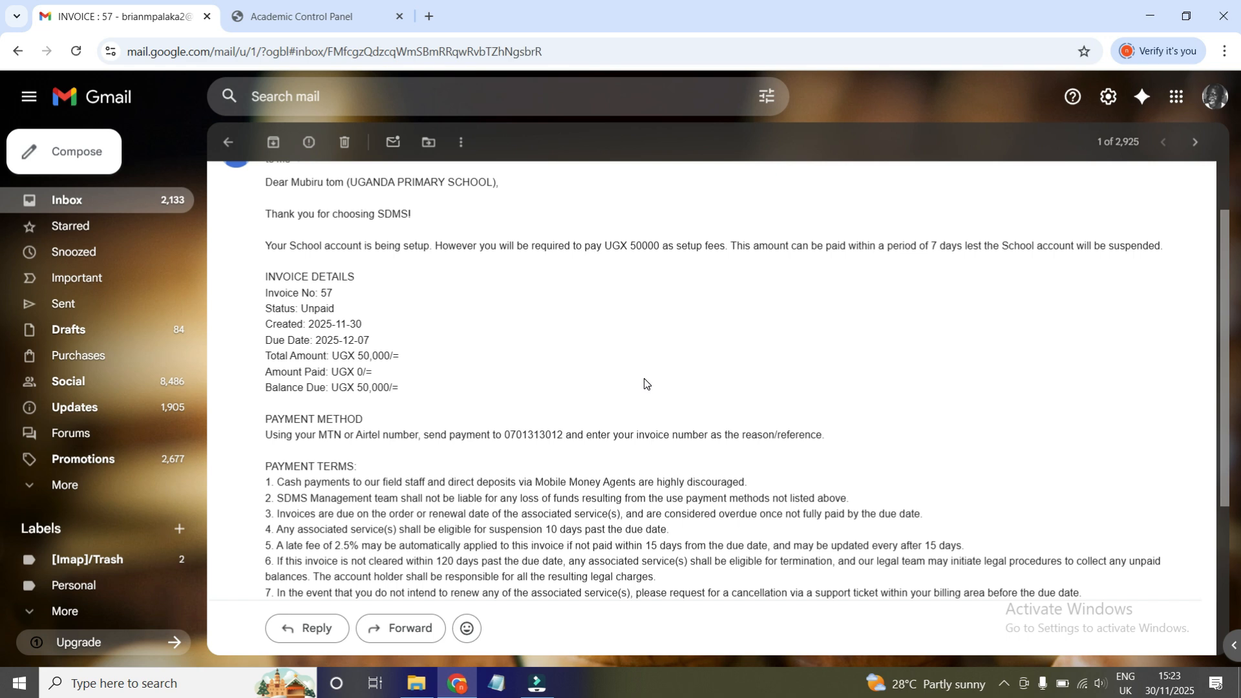
{"action": "left_click", "coordinate": [307, 18]}
{"action": "left_click", "coordinate": [120, 18]}
{"action": "left_click", "coordinate": [86, 197]}
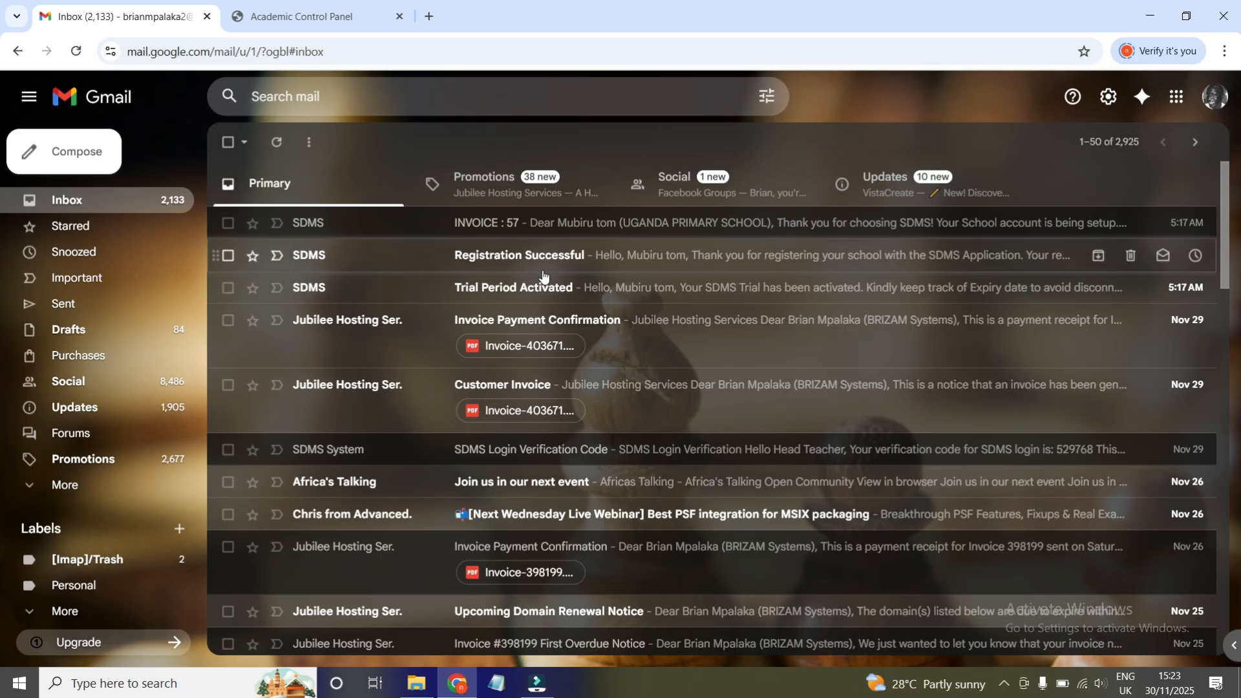
Open the Registration Successful email and select the individual login codes, P1ID through HMID
{"action": "left_click", "coordinate": [504, 257]}
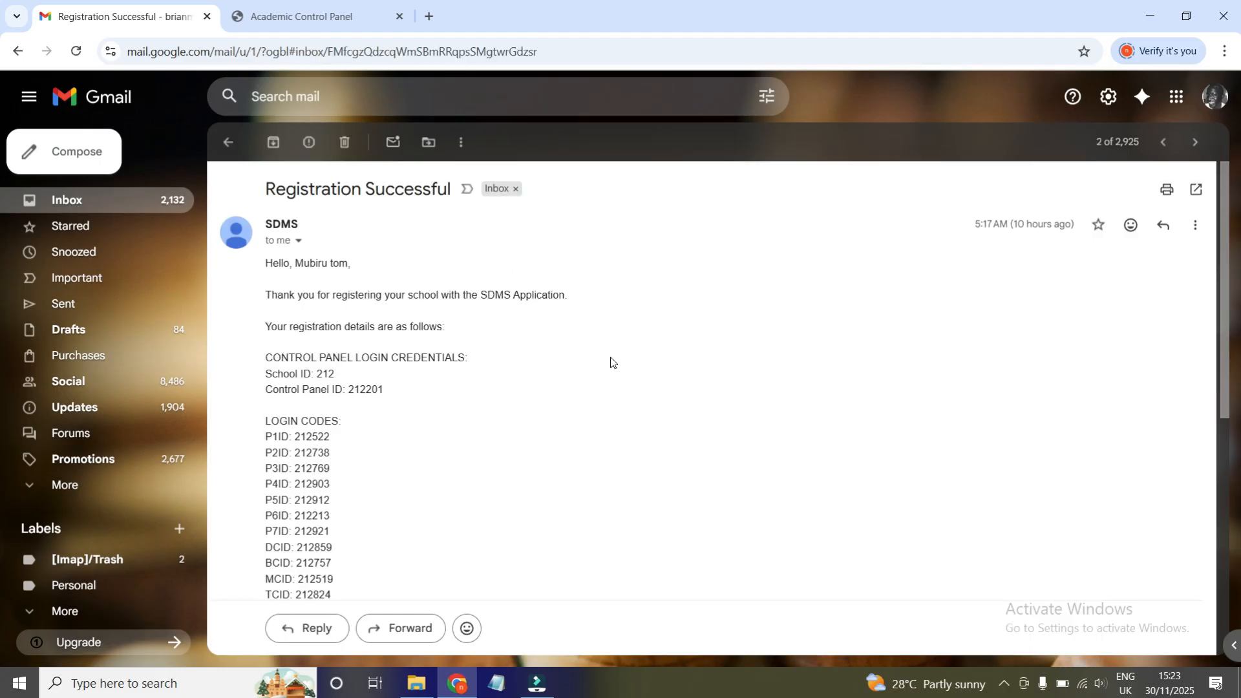
{"action": "scroll", "coordinate": [611, 362], "scroll_direction": "down", "scroll_amount": 1}
{"action": "scroll", "coordinate": [611, 362], "scroll_direction": "down", "scroll_amount": 1}
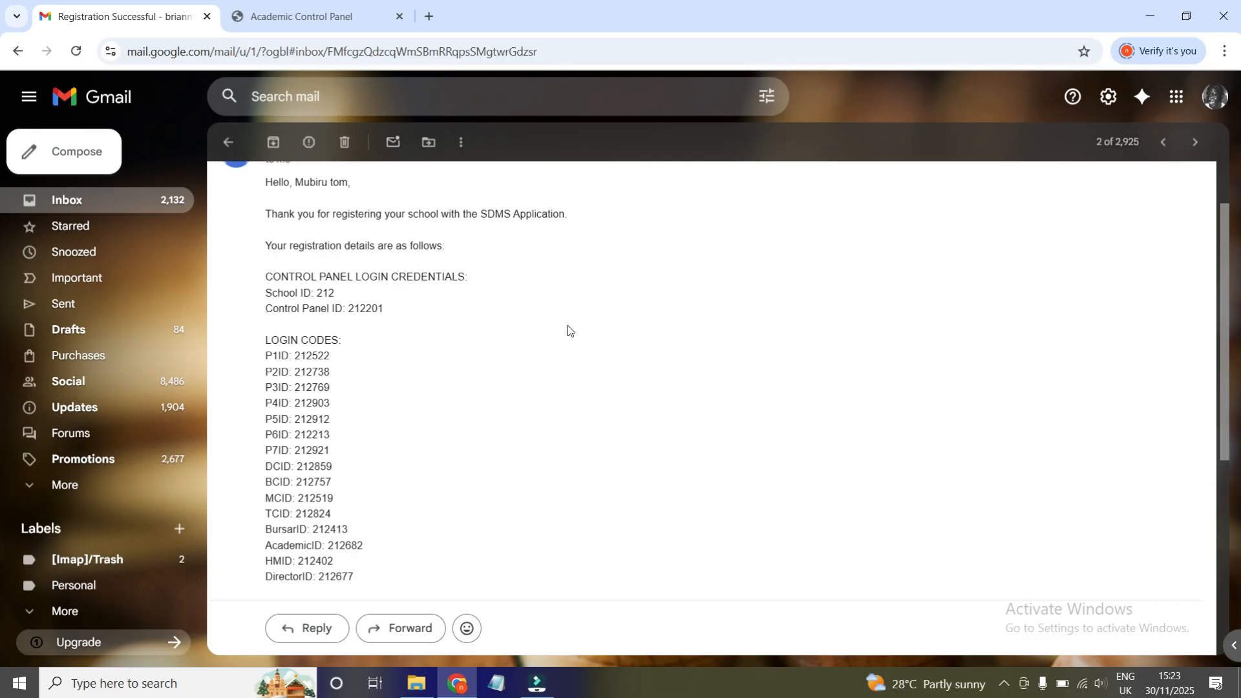
{"action": "left_click", "coordinate": [335, 355]}
{"action": "left_click_drag", "start_coordinate": [335, 356], "coordinate": [298, 358]}
{"action": "left_click_drag", "start_coordinate": [331, 372], "coordinate": [295, 374]}
{"action": "left_click_drag", "start_coordinate": [341, 482], "coordinate": [296, 515]}
{"action": "scroll", "coordinate": [437, 428], "scroll_direction": "down", "scroll_amount": 3}
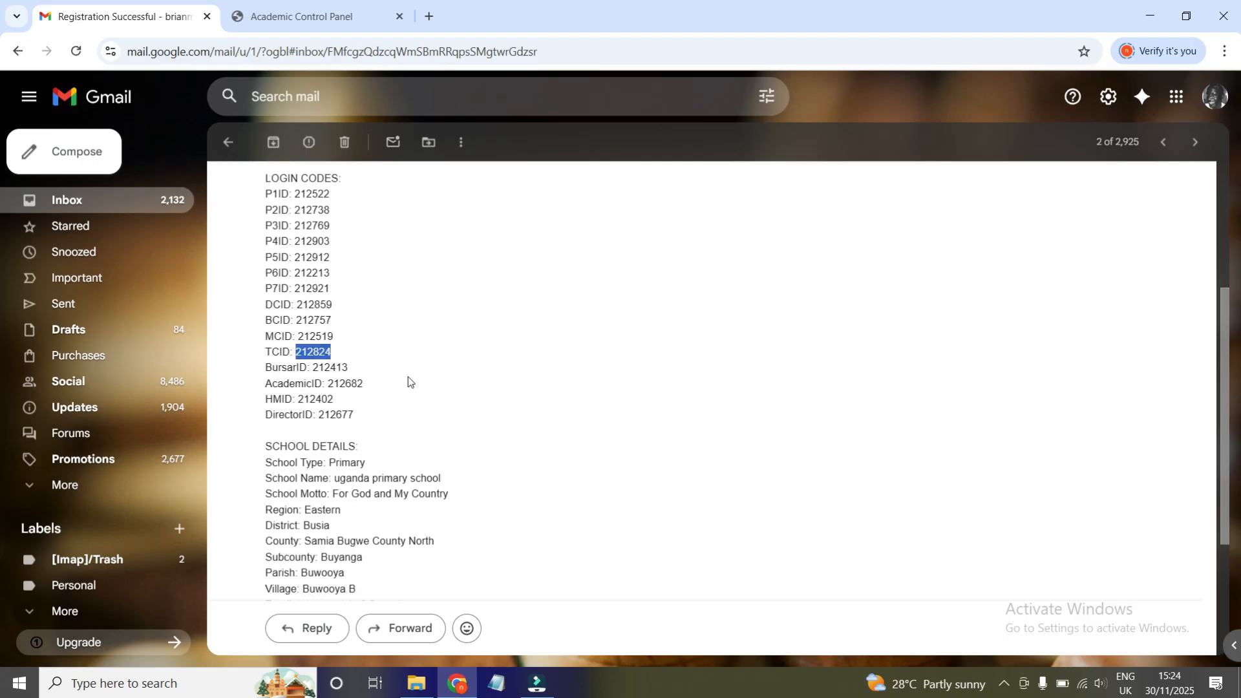
{"action": "left_click_drag", "start_coordinate": [366, 369], "coordinate": [313, 369]}
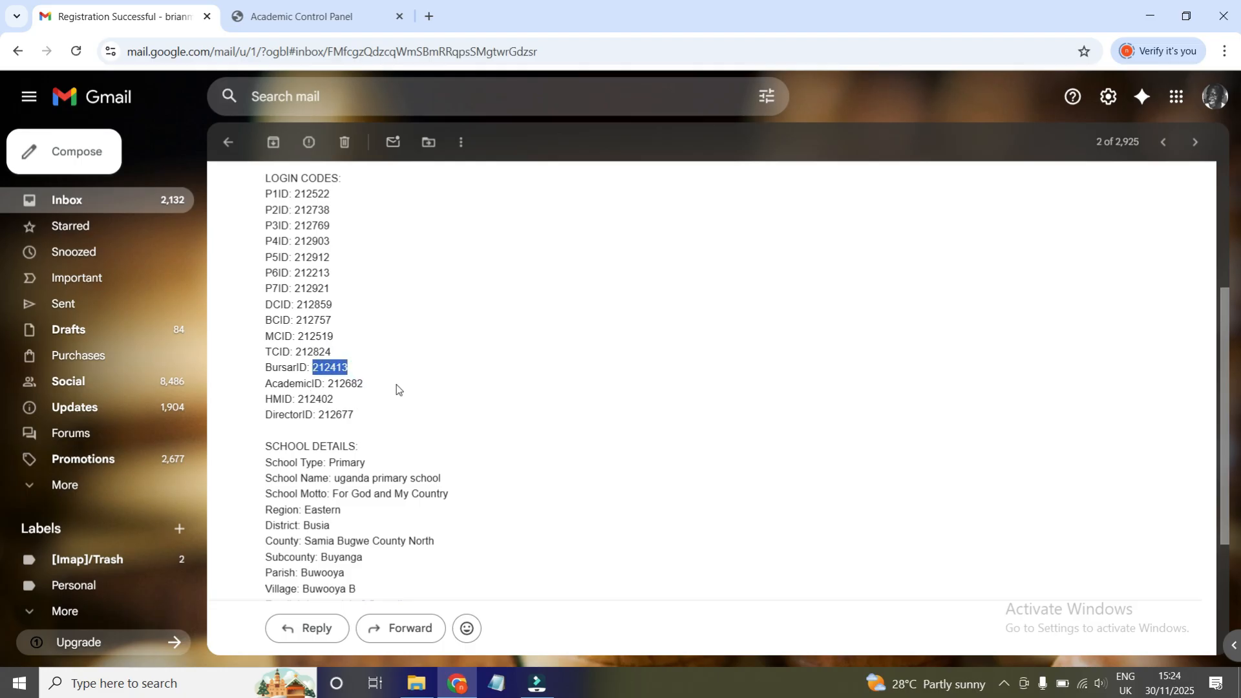
{"action": "left_click_drag", "start_coordinate": [367, 384], "coordinate": [329, 384]}
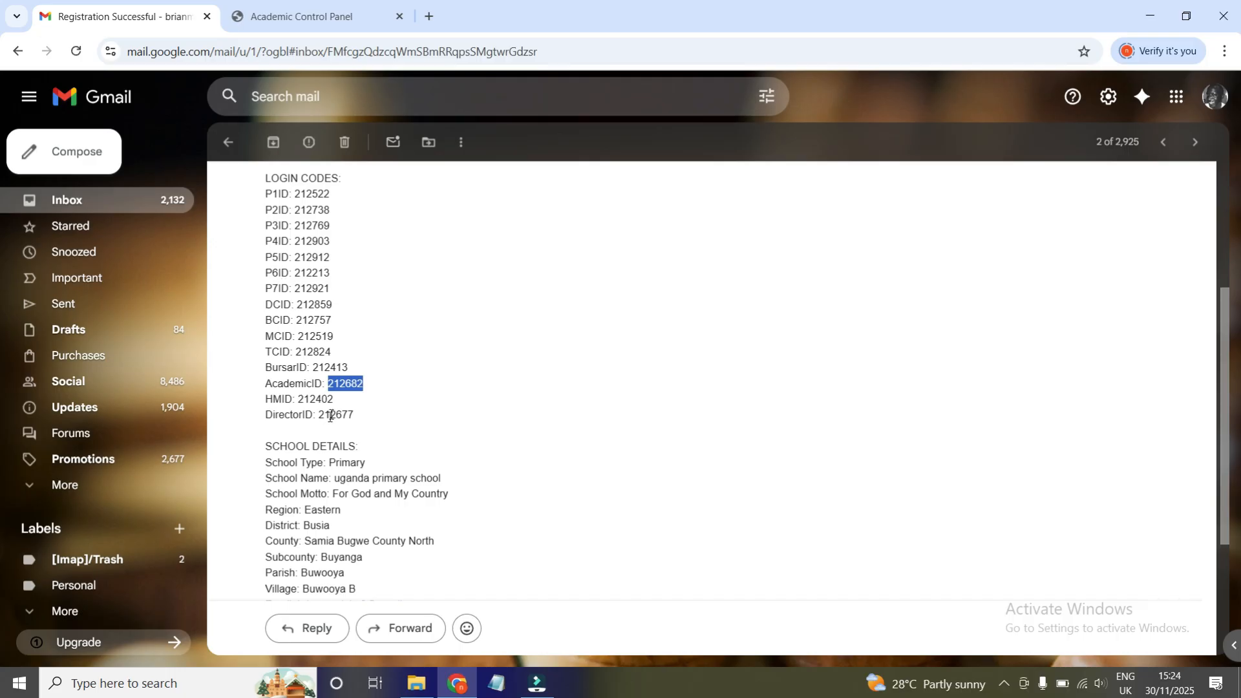
{"action": "left_click_drag", "start_coordinate": [339, 398], "coordinate": [299, 398]}
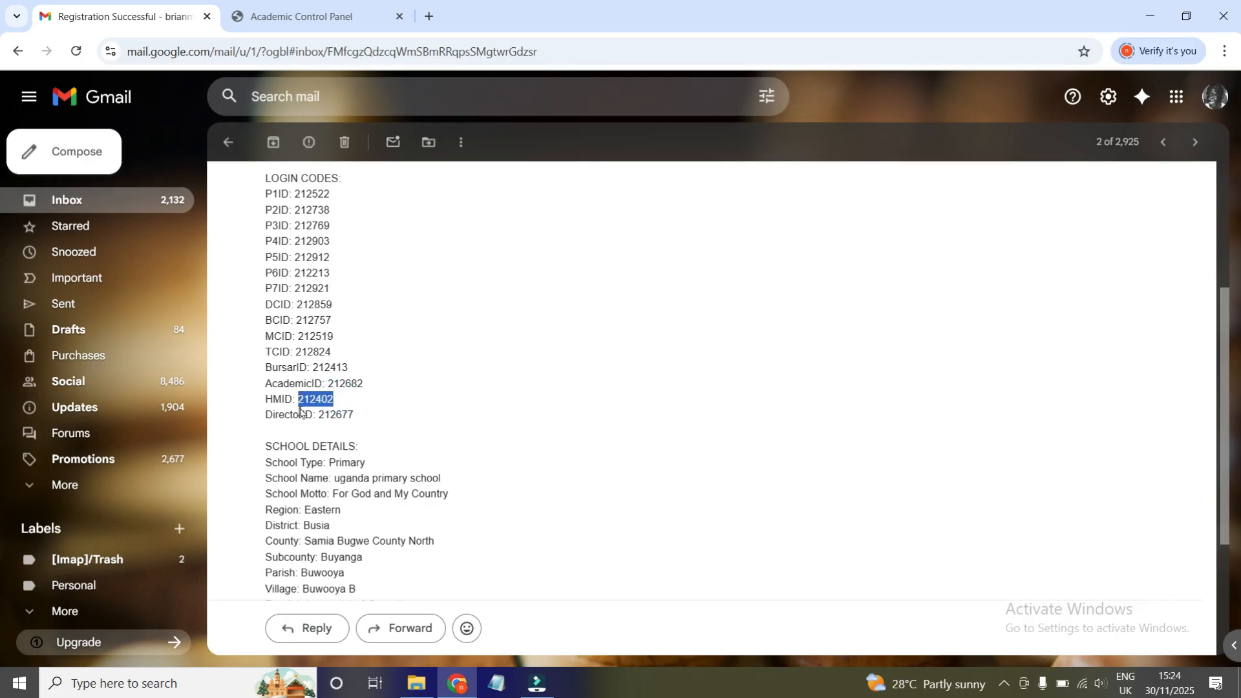
{"action": "left_click", "coordinate": [347, 415]}
Copy the credentials block through the DirectorID line and paste it into Notepad
{"action": "scroll", "coordinate": [337, 418], "scroll_direction": "up", "scroll_amount": 2}
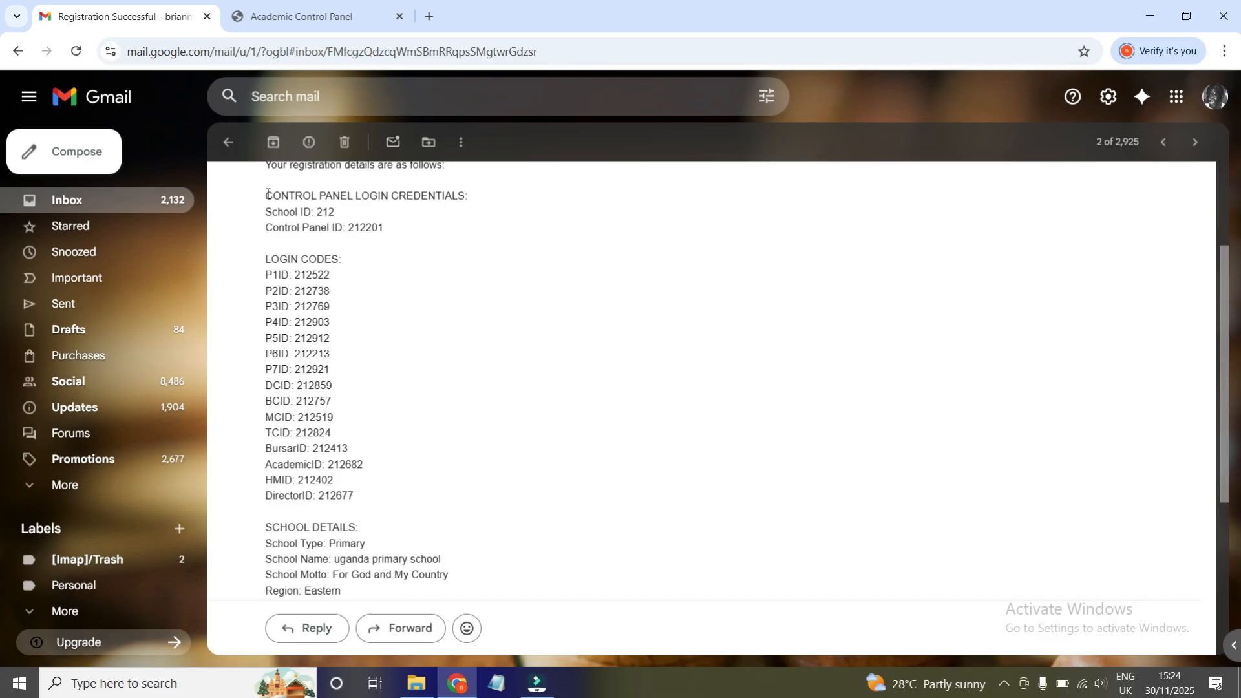
{"action": "left_click_drag", "start_coordinate": [265, 194], "coordinate": [400, 506]}
{"action": "key", "text": "ctrl+c"}
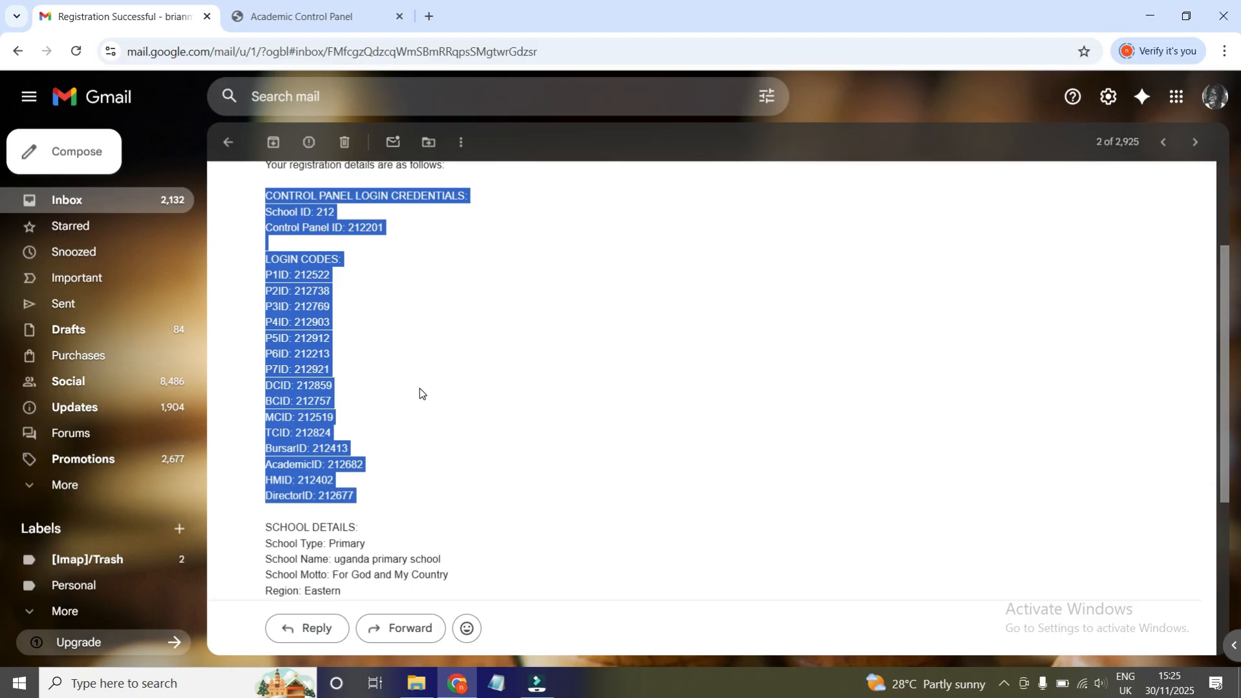
{"action": "left_click", "coordinate": [499, 684]}
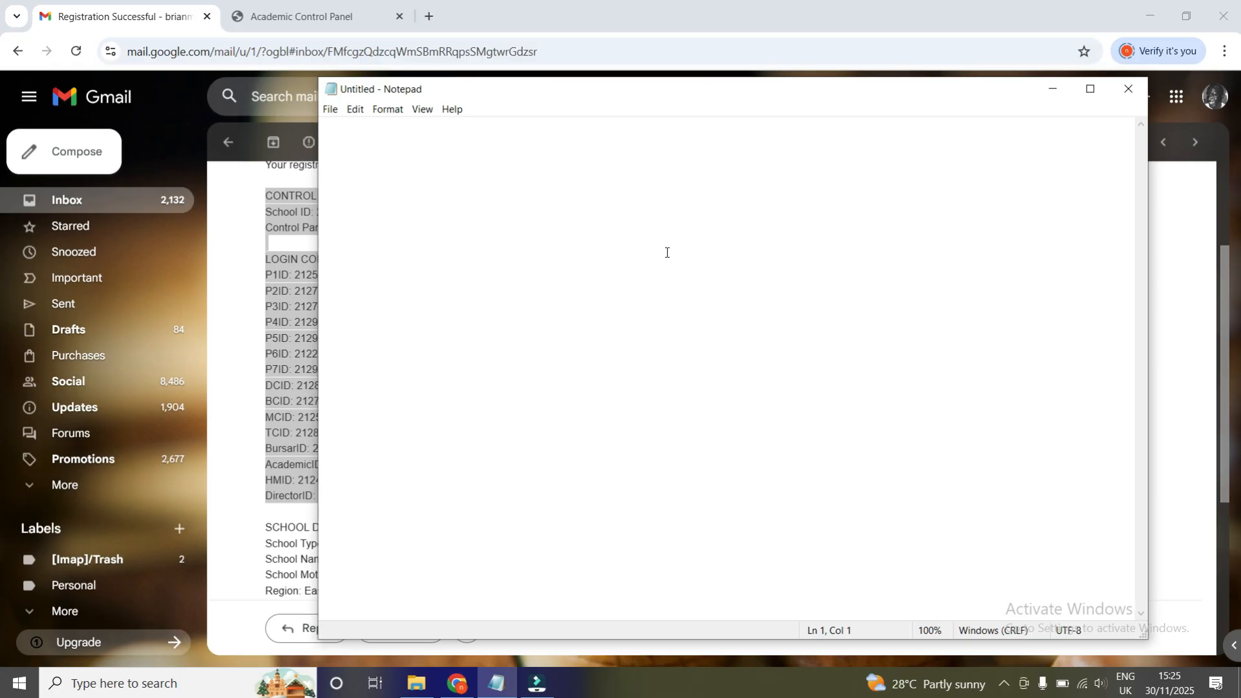
{"action": "key", "text": "ctrl+v"}
Go back to the inbox and open the Trial Period Activated email (activation 2025-11-30, expiry 2026-03-30)
{"action": "left_click", "coordinate": [249, 222]}
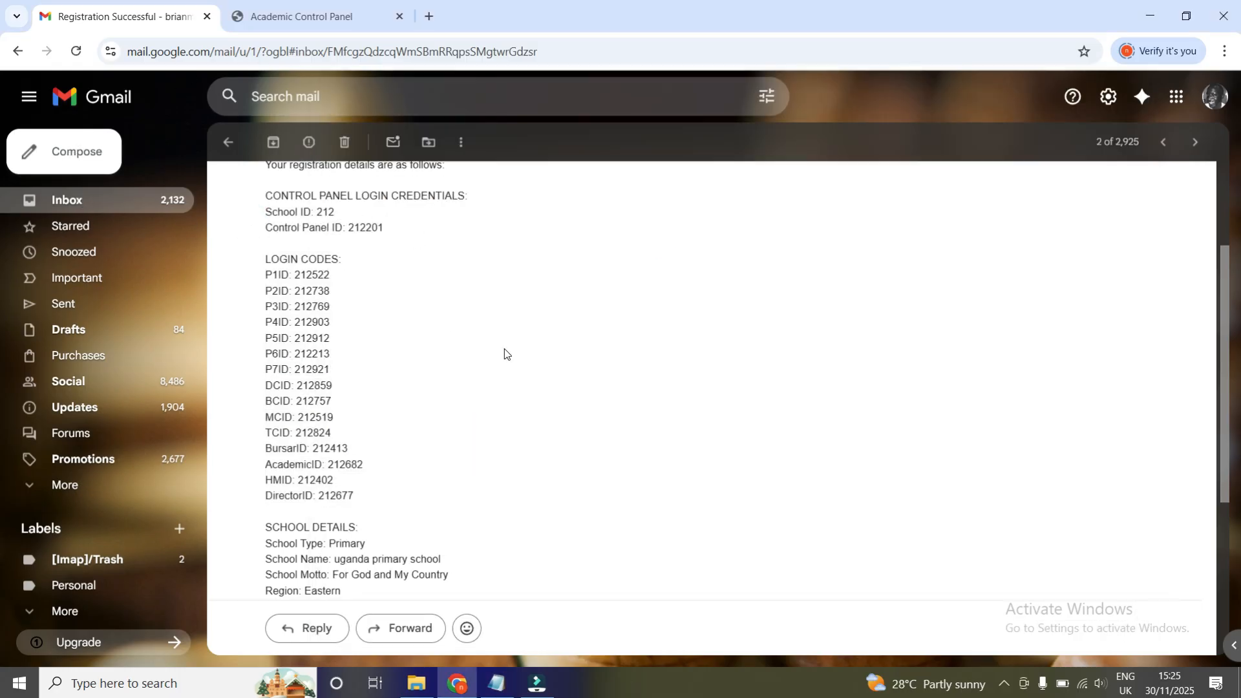
{"action": "scroll", "coordinate": [505, 353], "scroll_direction": "down", "scroll_amount": 3}
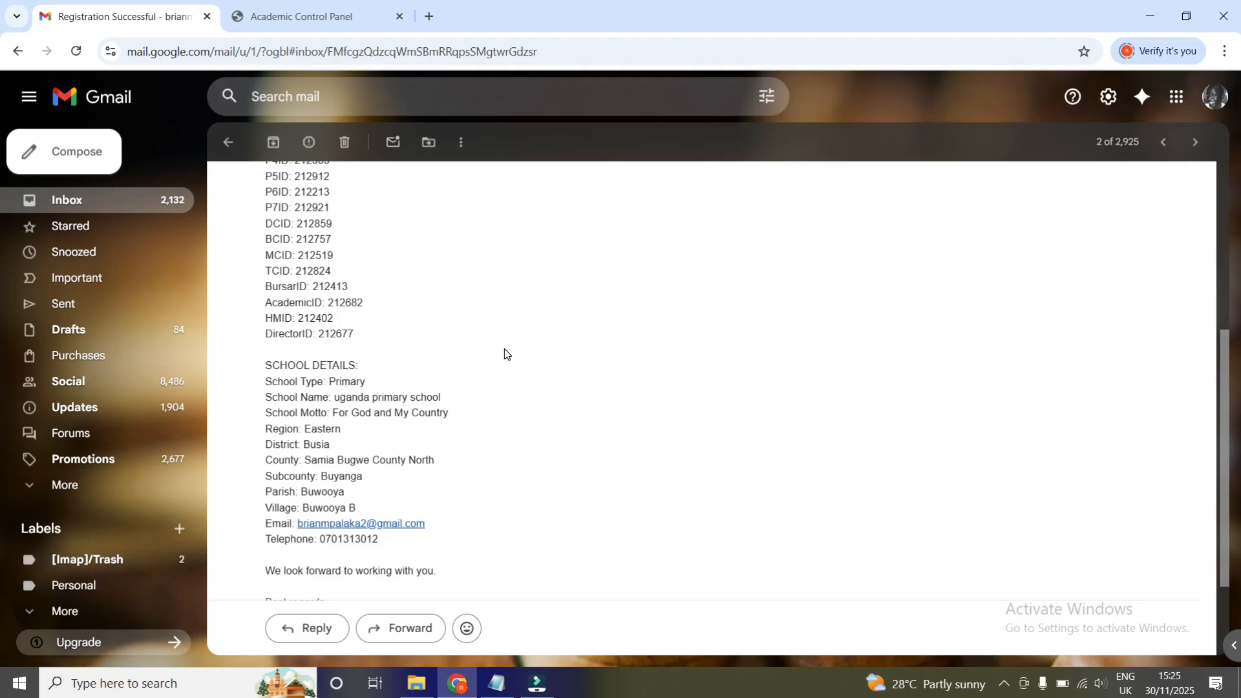
{"action": "left_click", "coordinate": [71, 200]}
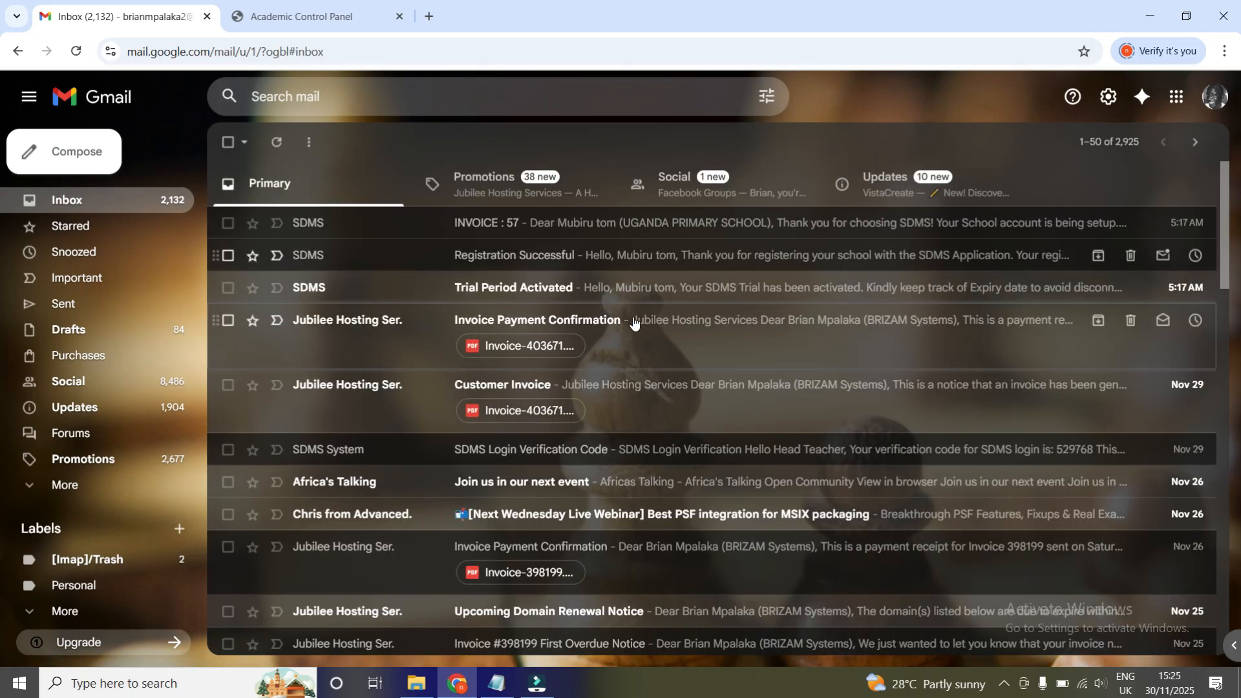
{"action": "left_click", "coordinate": [505, 290]}
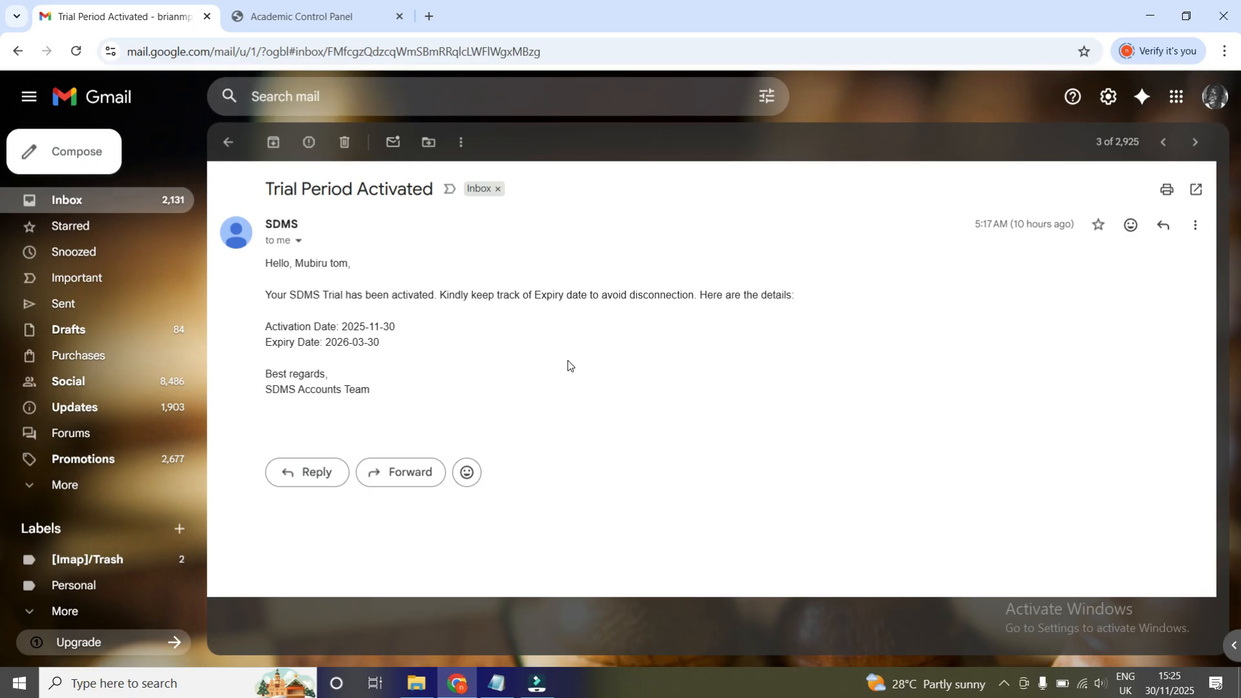
Return to the Academic Control Panel and review each role's code in the Login Codes table, including P2 Teachers
{"action": "left_click", "coordinate": [308, 18]}
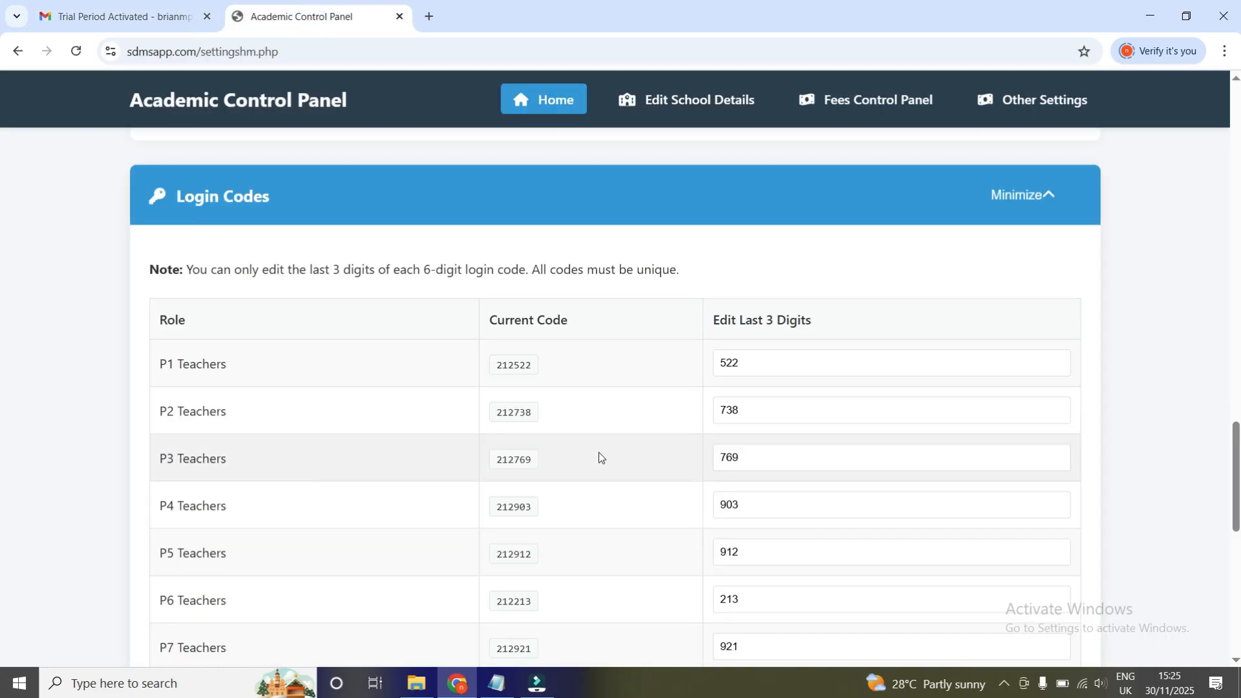
{"action": "scroll", "coordinate": [608, 420], "scroll_direction": "down", "scroll_amount": 1}
{"action": "scroll", "coordinate": [616, 396], "scroll_direction": "up", "scroll_amount": 2}
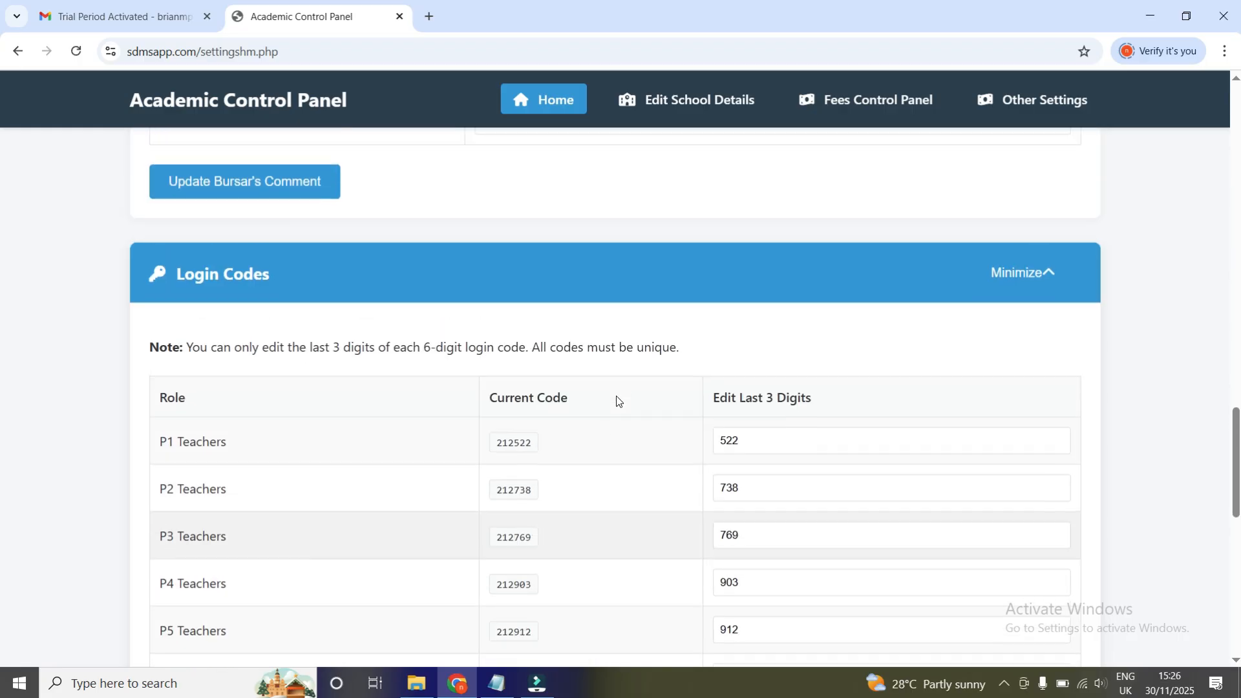
{"action": "scroll", "coordinate": [615, 396], "scroll_direction": "up", "scroll_amount": 2}
{"action": "scroll", "coordinate": [616, 401], "scroll_direction": "down", "scroll_amount": 2}
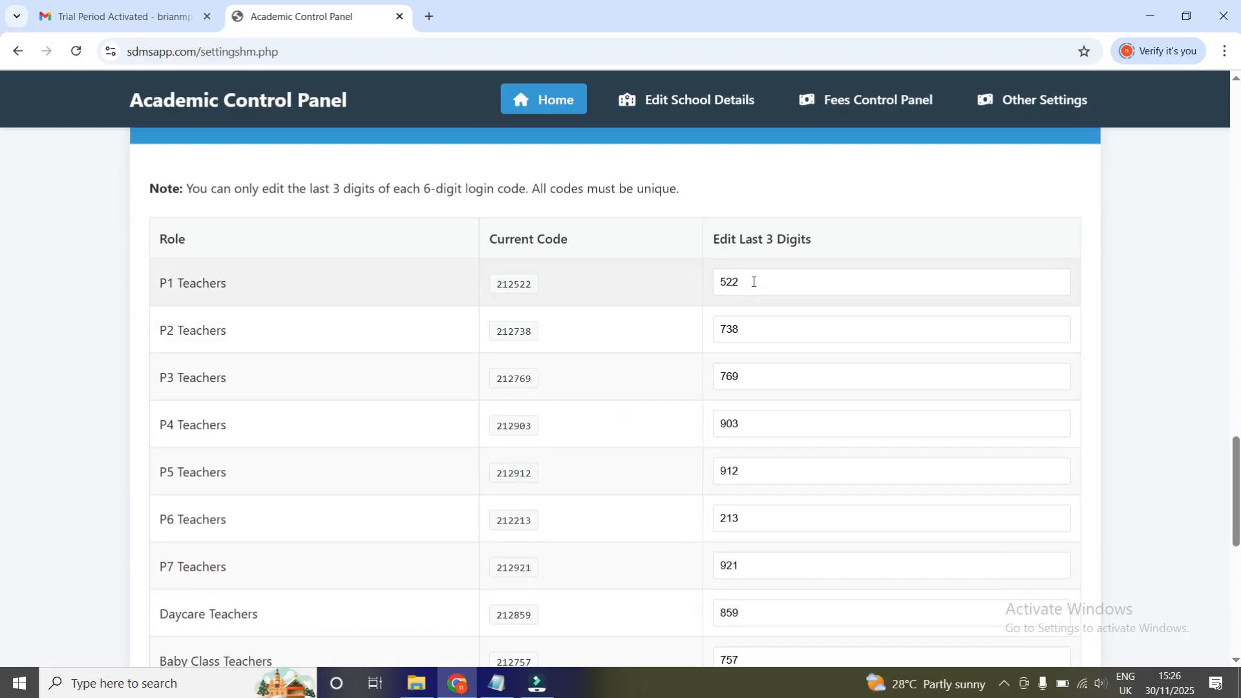
{"action": "left_click", "coordinate": [758, 328]}
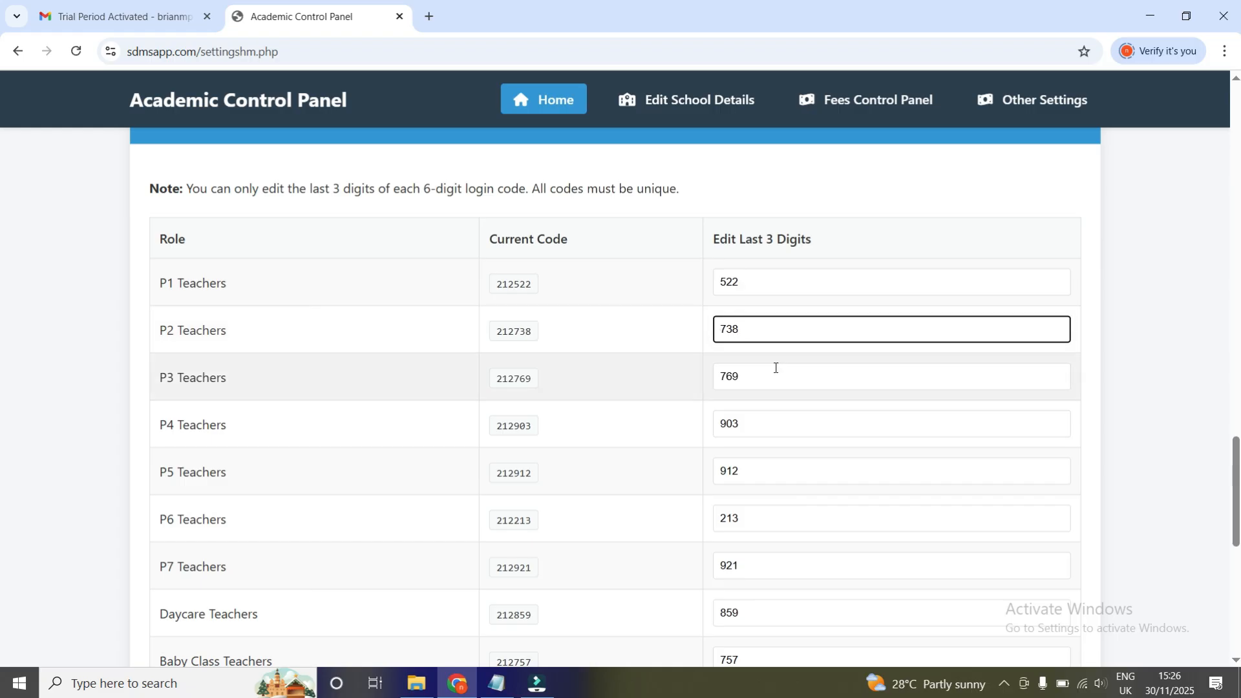
{"action": "scroll", "coordinate": [782, 351], "scroll_direction": "down", "scroll_amount": 1}
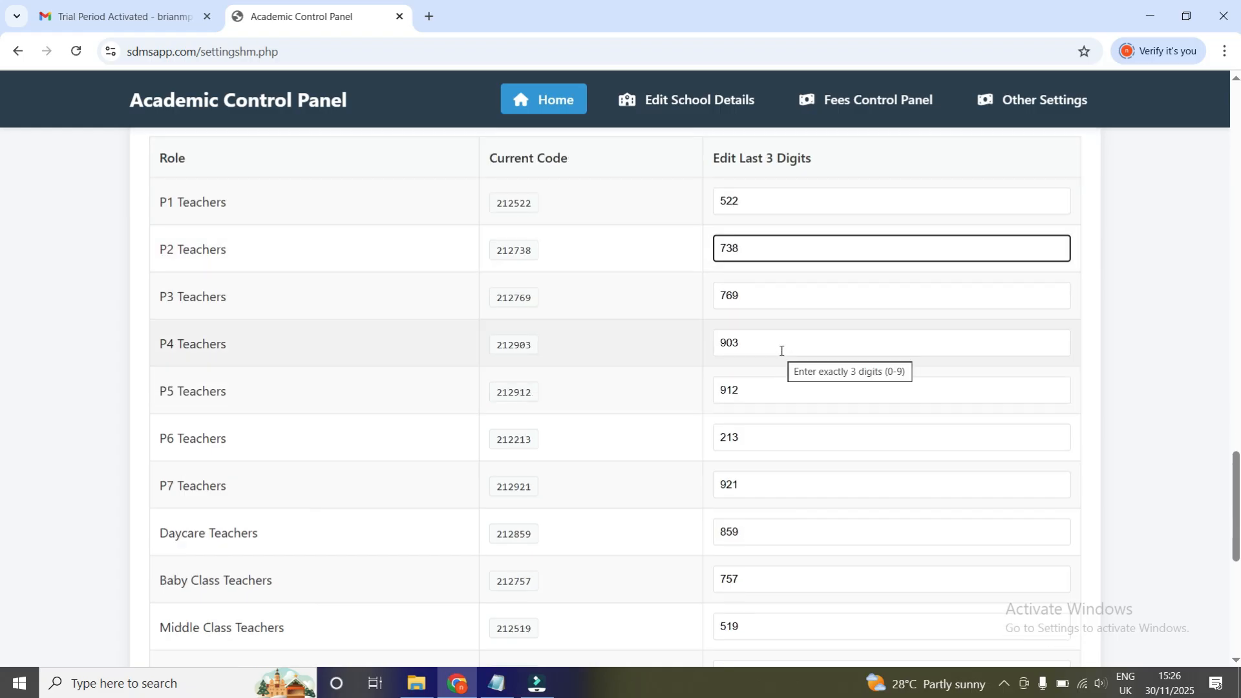
{"action": "scroll", "coordinate": [781, 352], "scroll_direction": "down", "scroll_amount": 6}
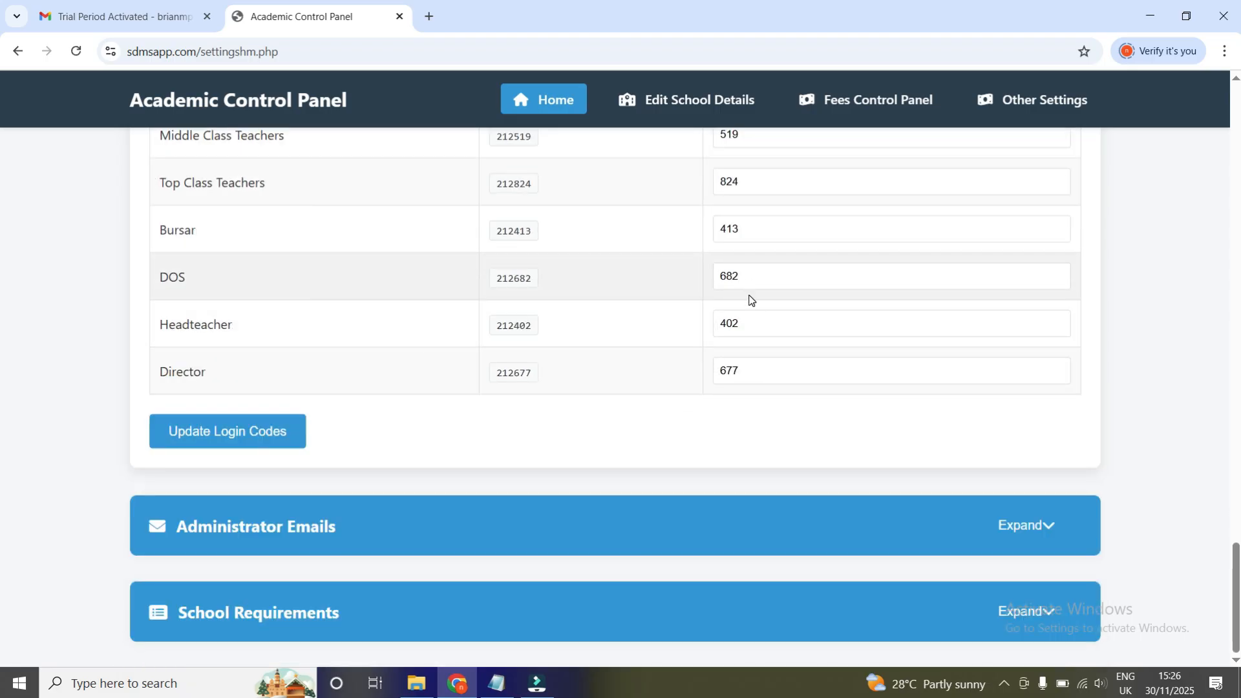
{"action": "scroll", "coordinate": [750, 302], "scroll_direction": "up", "scroll_amount": 3}
{"action": "scroll", "coordinate": [660, 291], "scroll_direction": "up", "scroll_amount": 4}
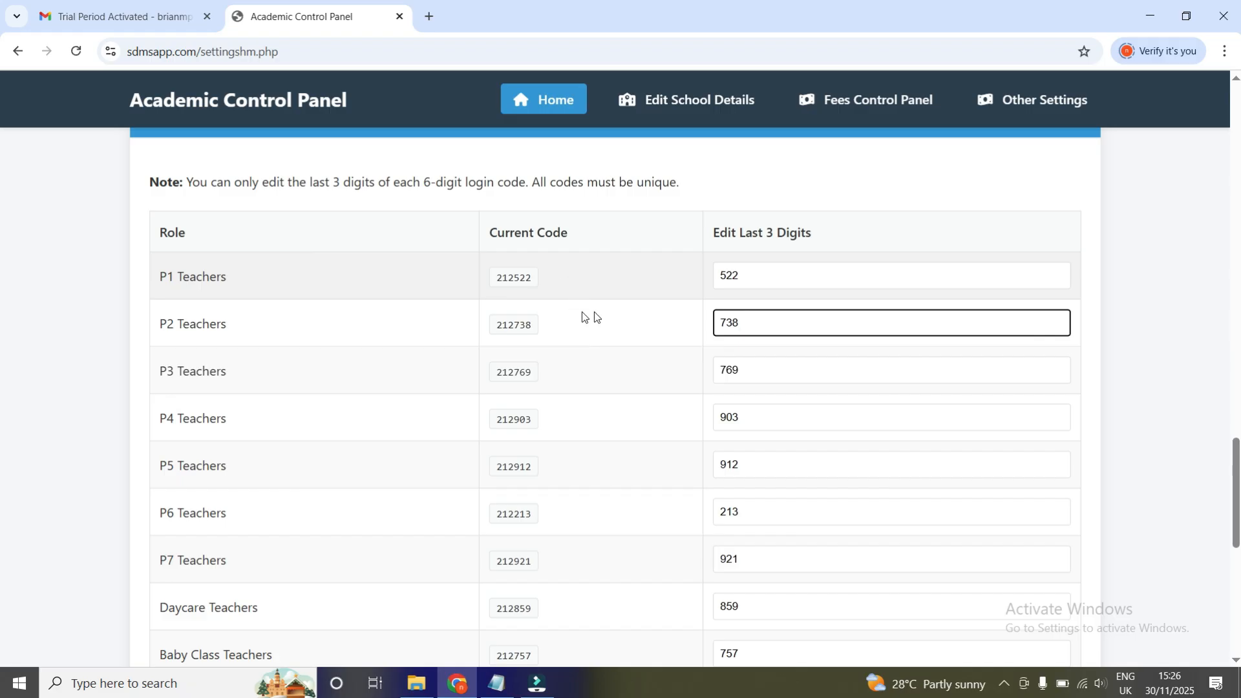
{"action": "scroll", "coordinate": [585, 317], "scroll_direction": "down", "scroll_amount": 9}
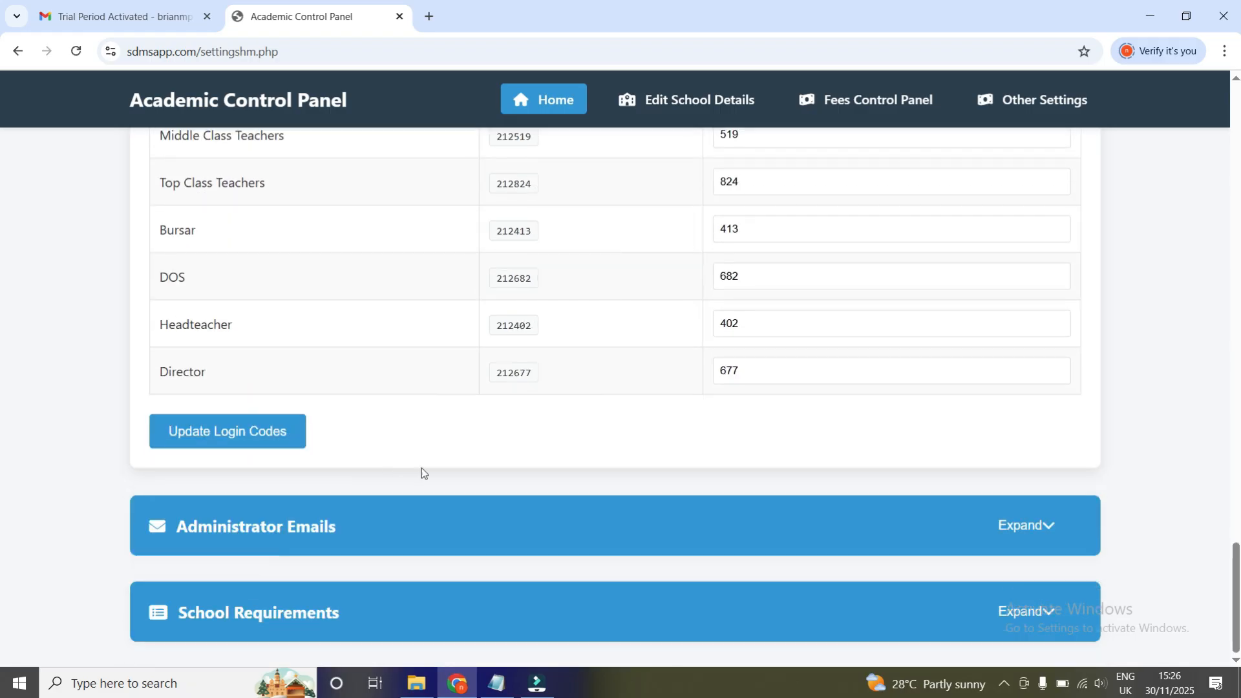
Expand Administrator Emails, autofill the Bursar, Headteacher and Director fields with the saved address, and update
{"action": "left_click", "coordinate": [1025, 523]}
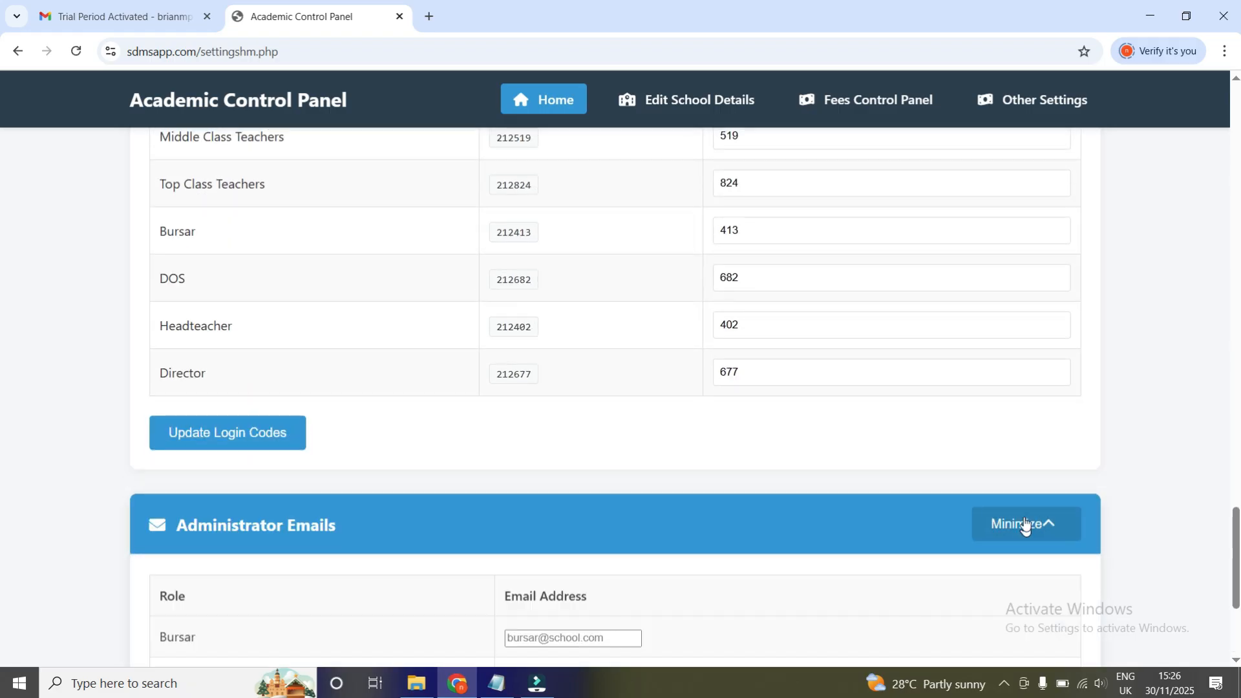
{"action": "scroll", "coordinate": [867, 391], "scroll_direction": "down", "scroll_amount": 4}
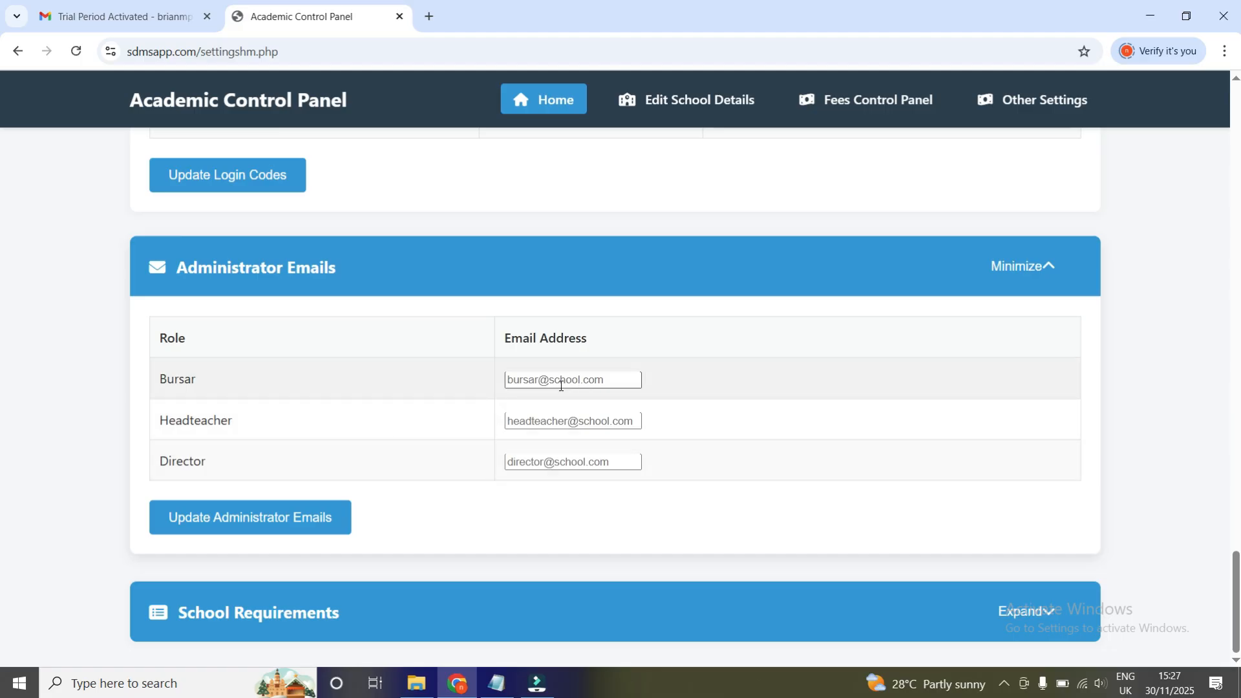
{"action": "left_click", "coordinate": [532, 383]}
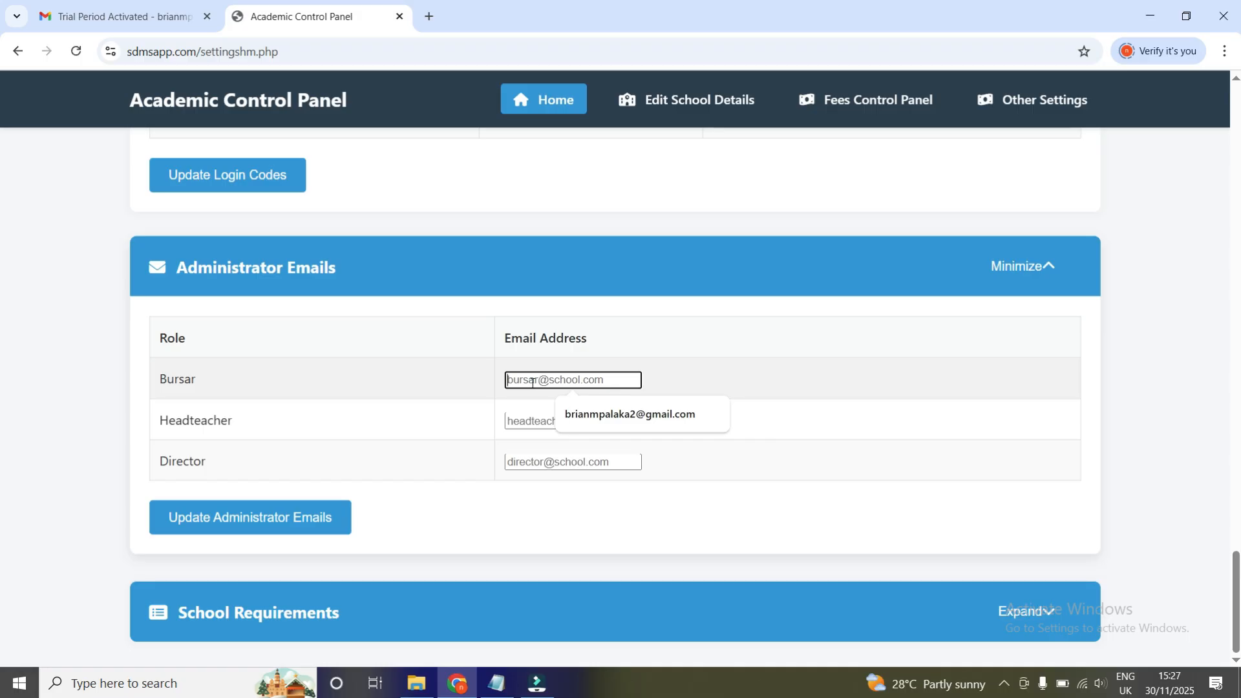
{"action": "left_click", "coordinate": [622, 415]}
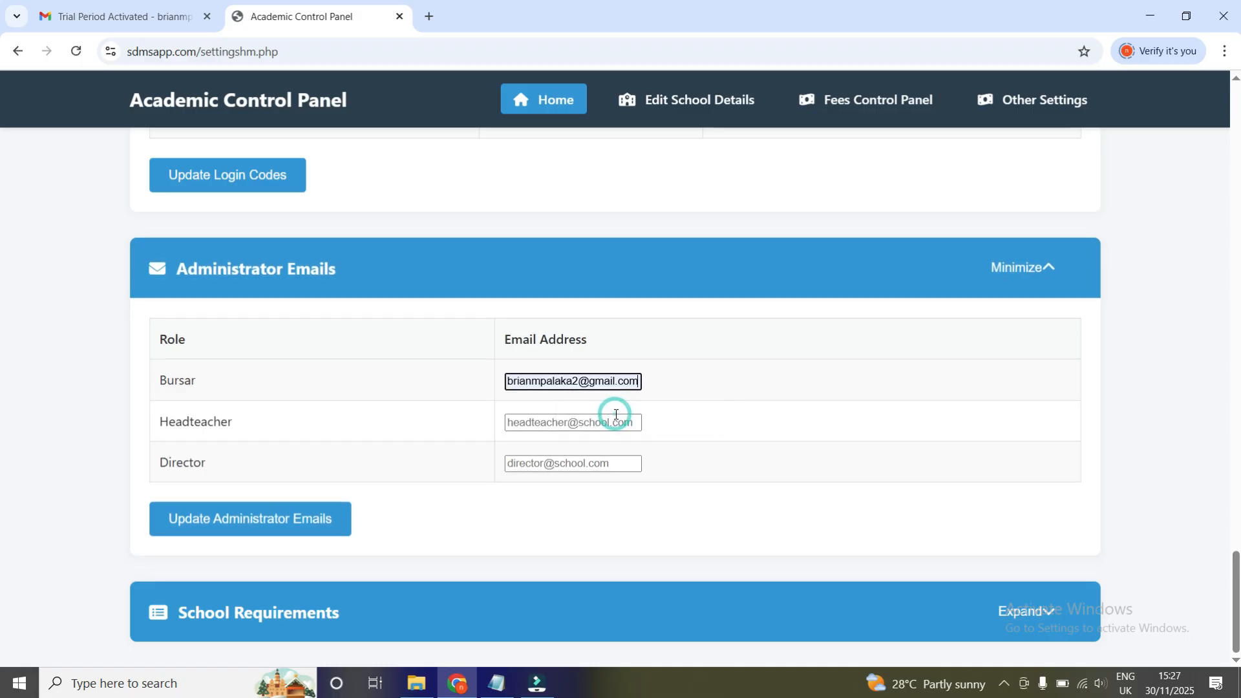
{"action": "left_click", "coordinate": [522, 420]}
{"action": "left_click", "coordinate": [581, 457]}
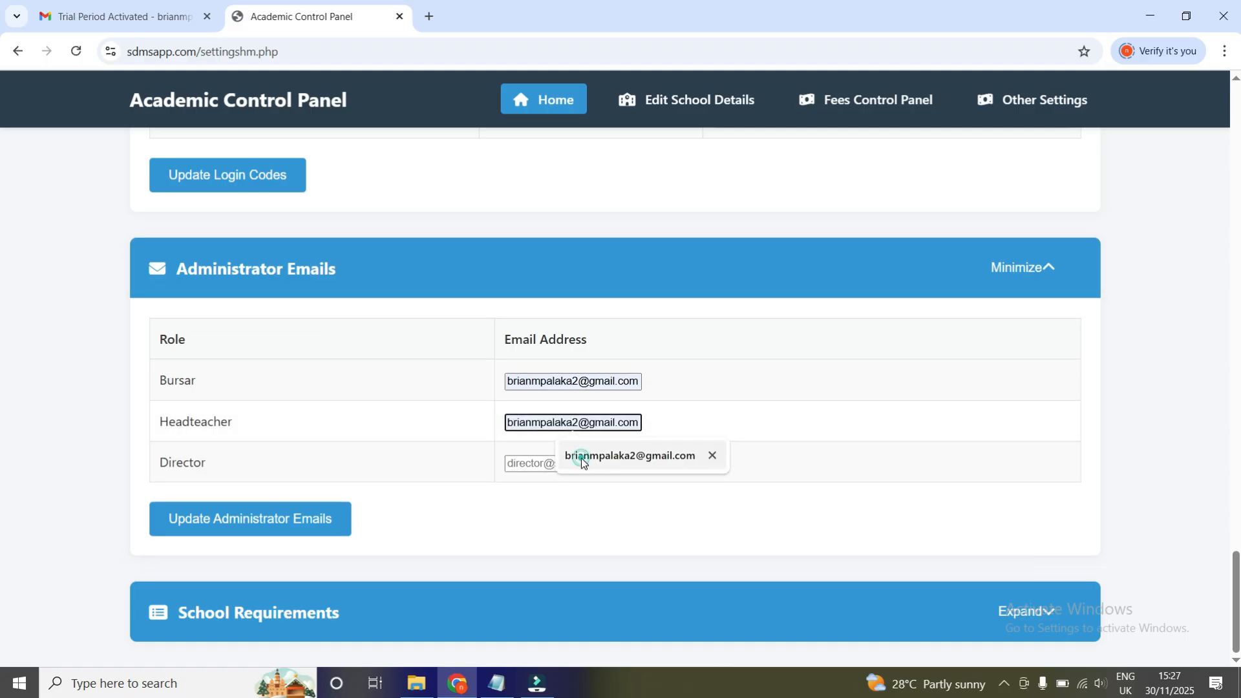
{"action": "left_click", "coordinate": [564, 461]}
{"action": "left_click", "coordinate": [595, 497]}
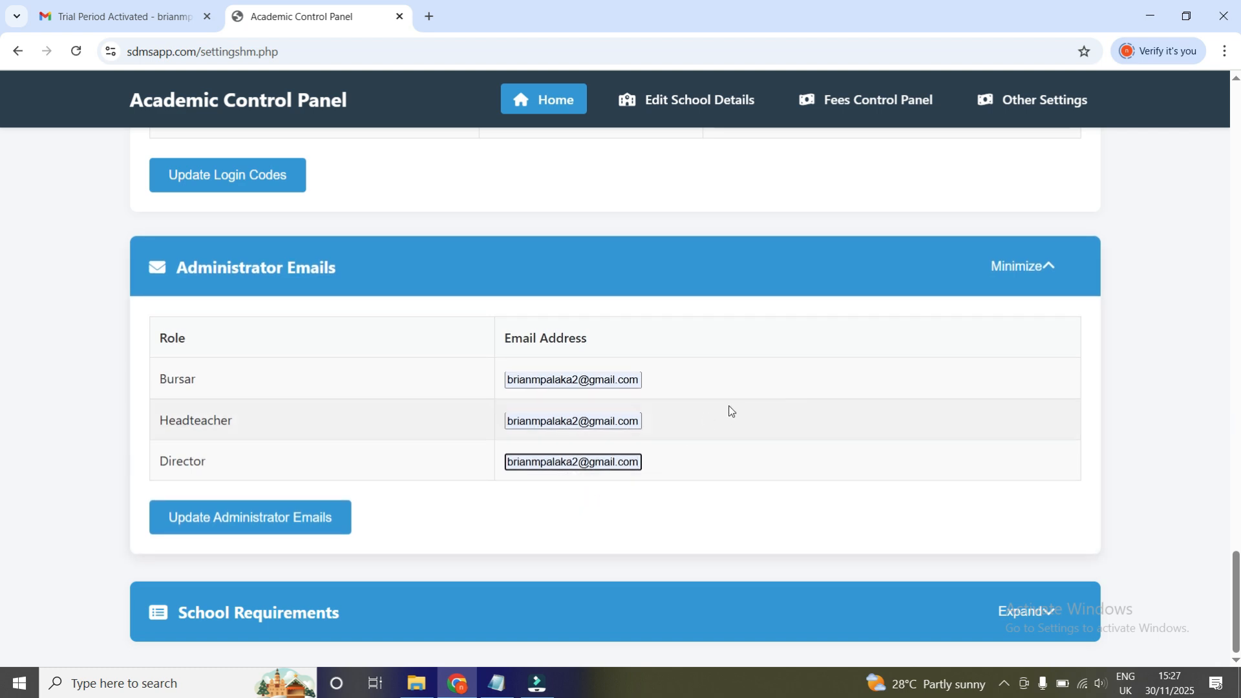
{"action": "left_click", "coordinate": [266, 518]}
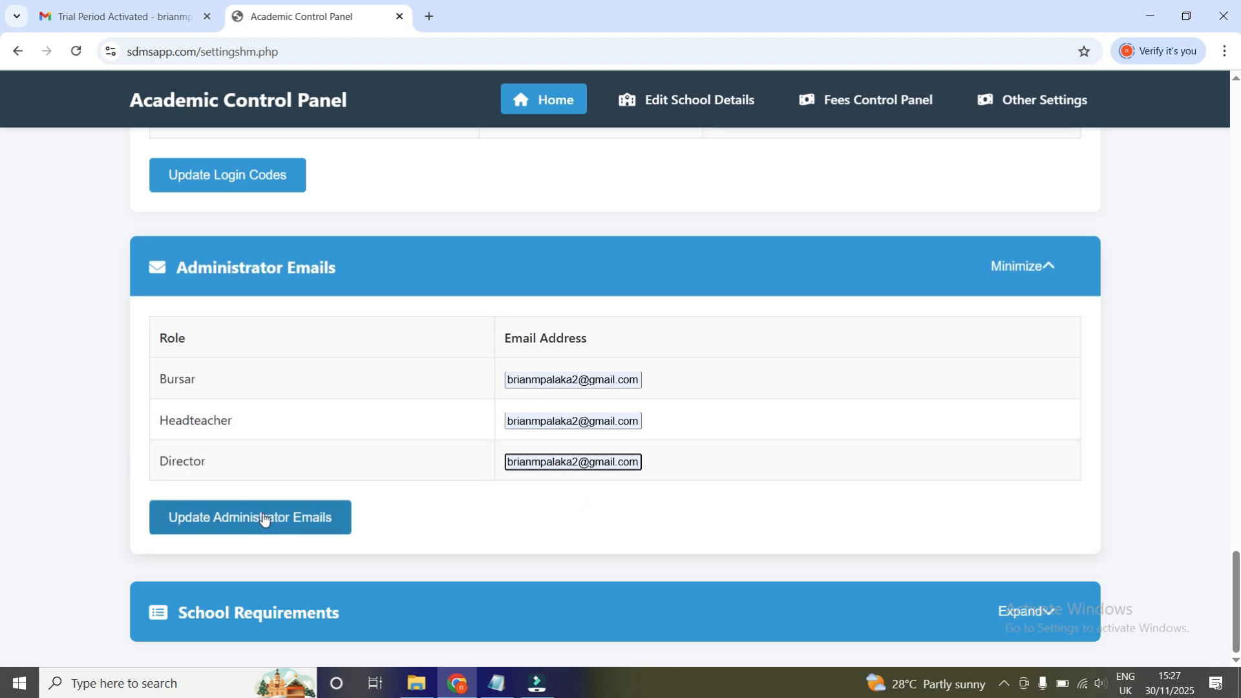
{"action": "left_click", "coordinate": [264, 519]}
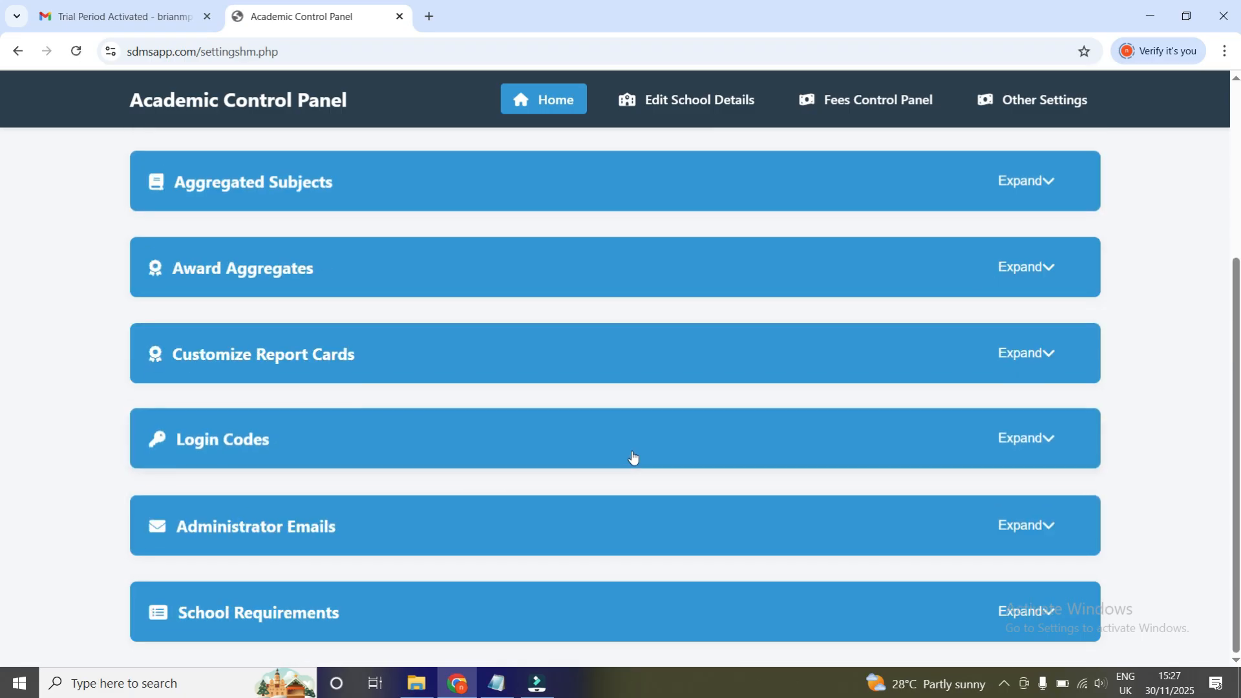
Expand School Requirements and choose Books, Exercise books-96-page, class P.4, section Boarder
{"action": "left_click", "coordinate": [1014, 615]}
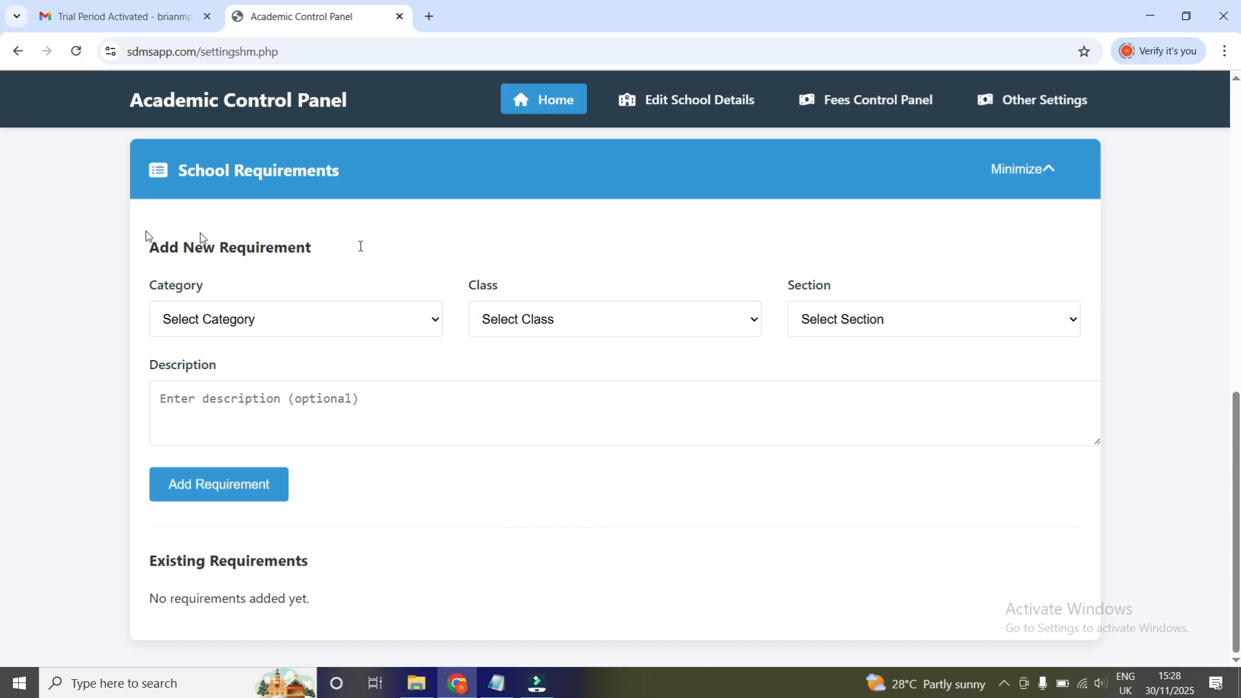
{"action": "left_click", "coordinate": [434, 323]}
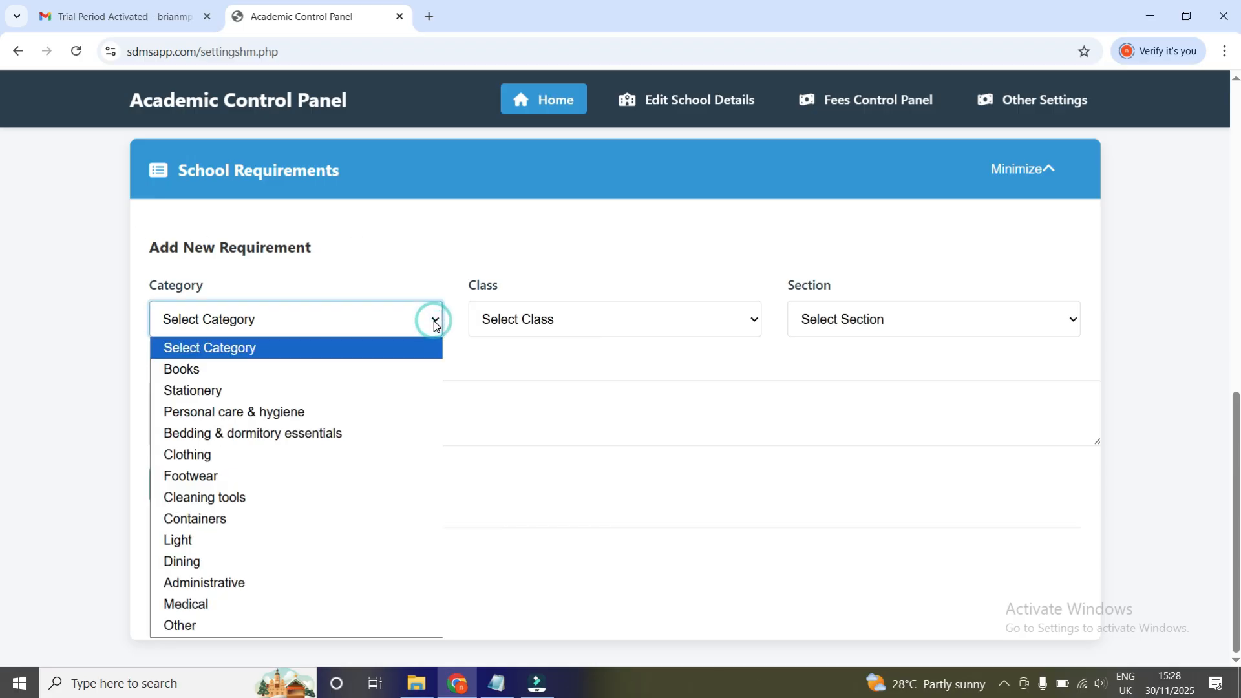
{"action": "left_click", "coordinate": [291, 370]}
{"action": "left_click", "coordinate": [756, 322]}
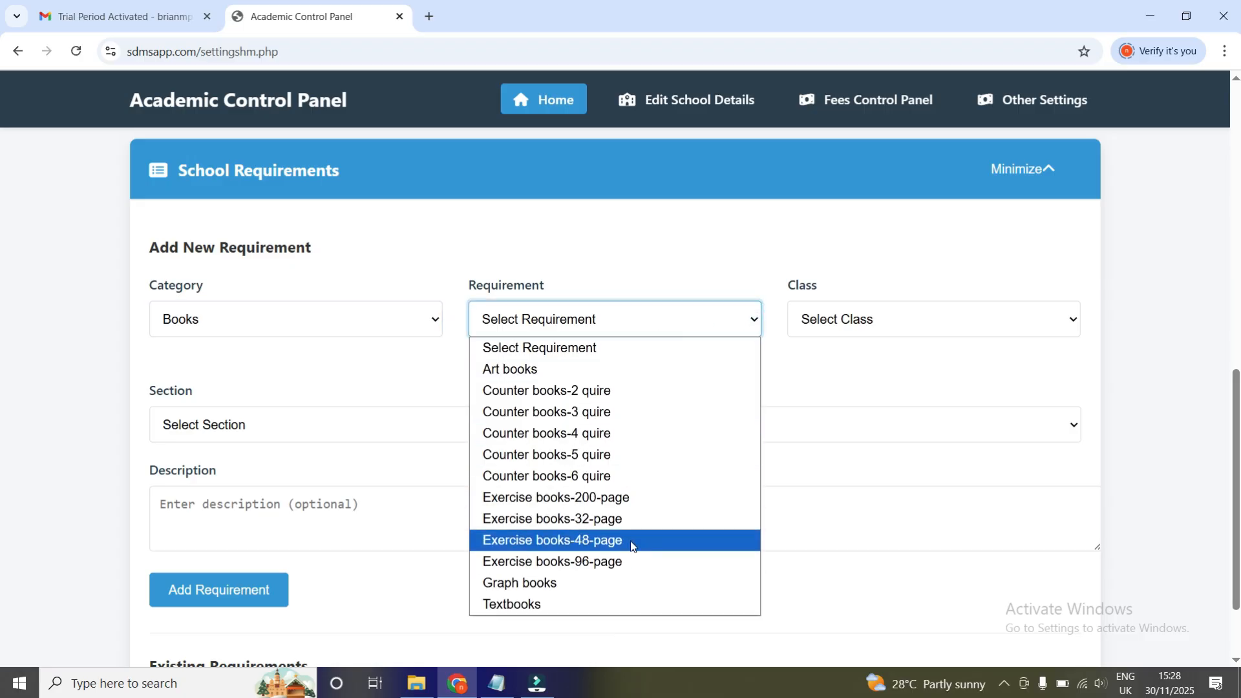
{"action": "left_click", "coordinate": [624, 560]}
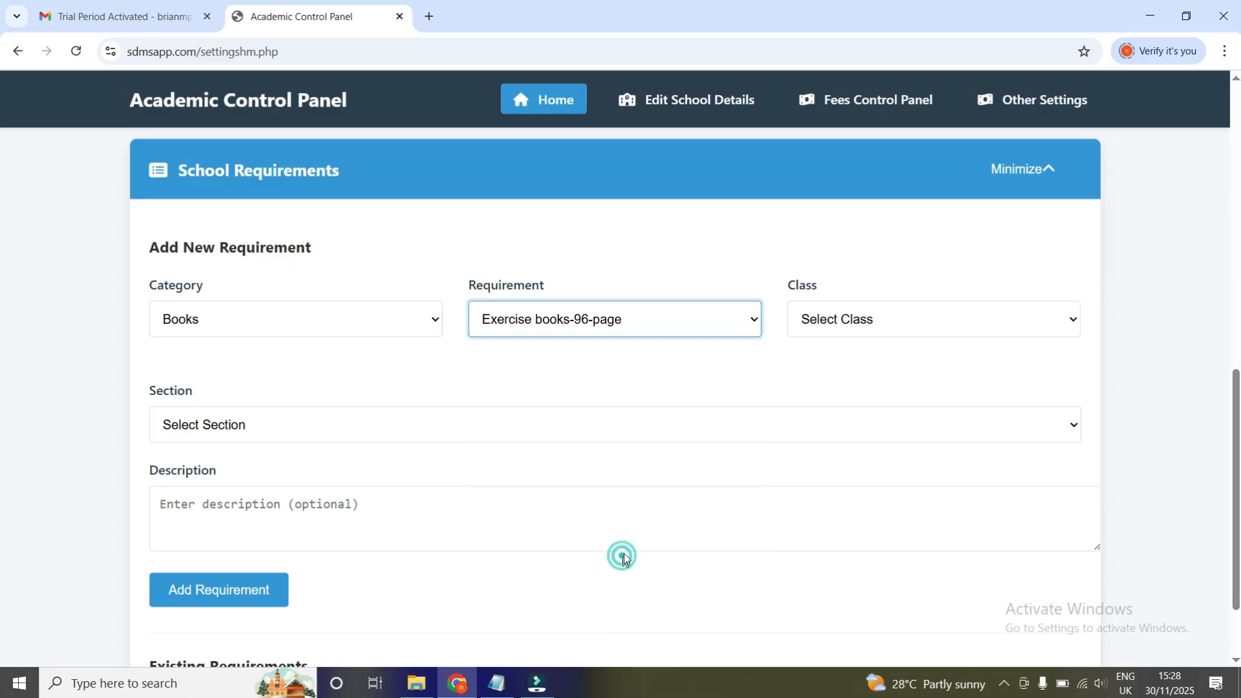
{"action": "left_click", "coordinate": [935, 326]}
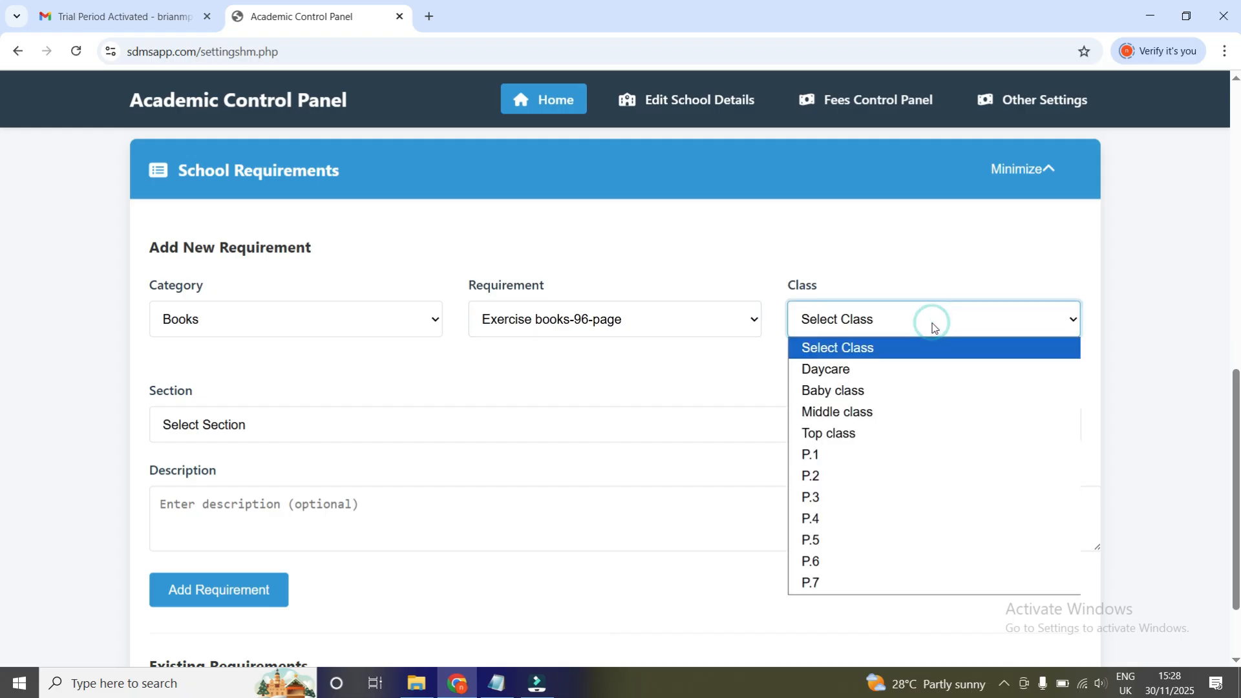
{"action": "left_click", "coordinate": [824, 517]}
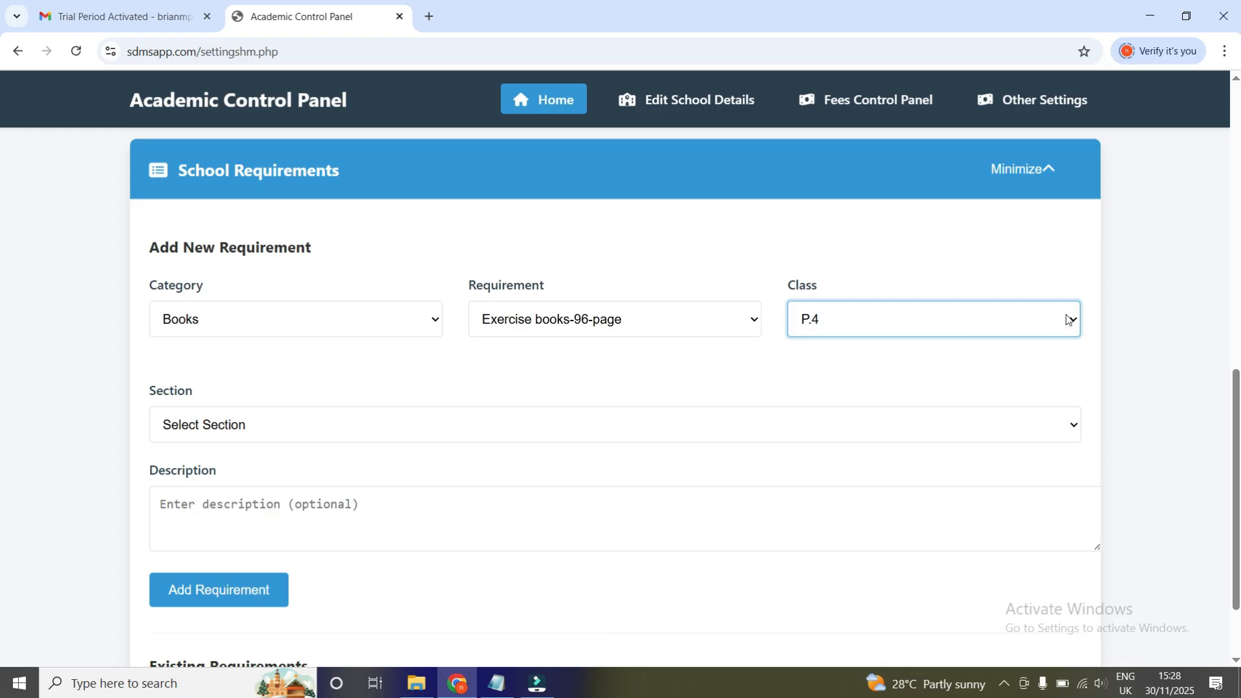
{"action": "left_click", "coordinate": [277, 426]}
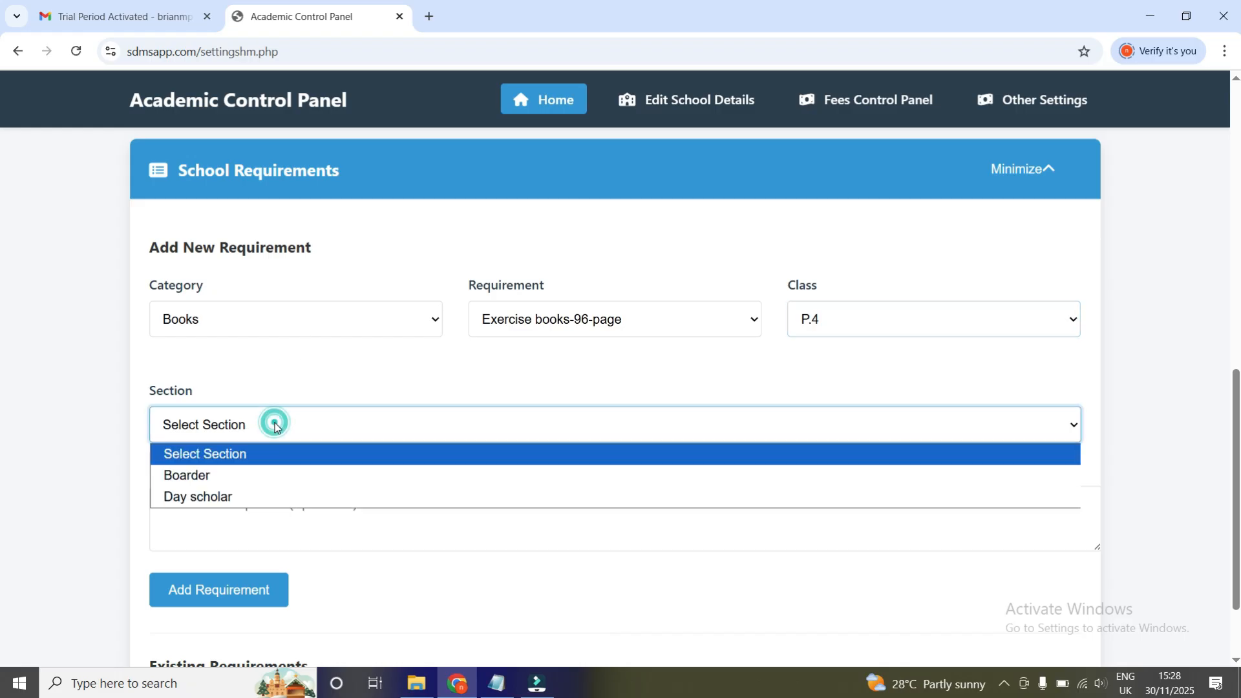
{"action": "left_click", "coordinate": [263, 475]}
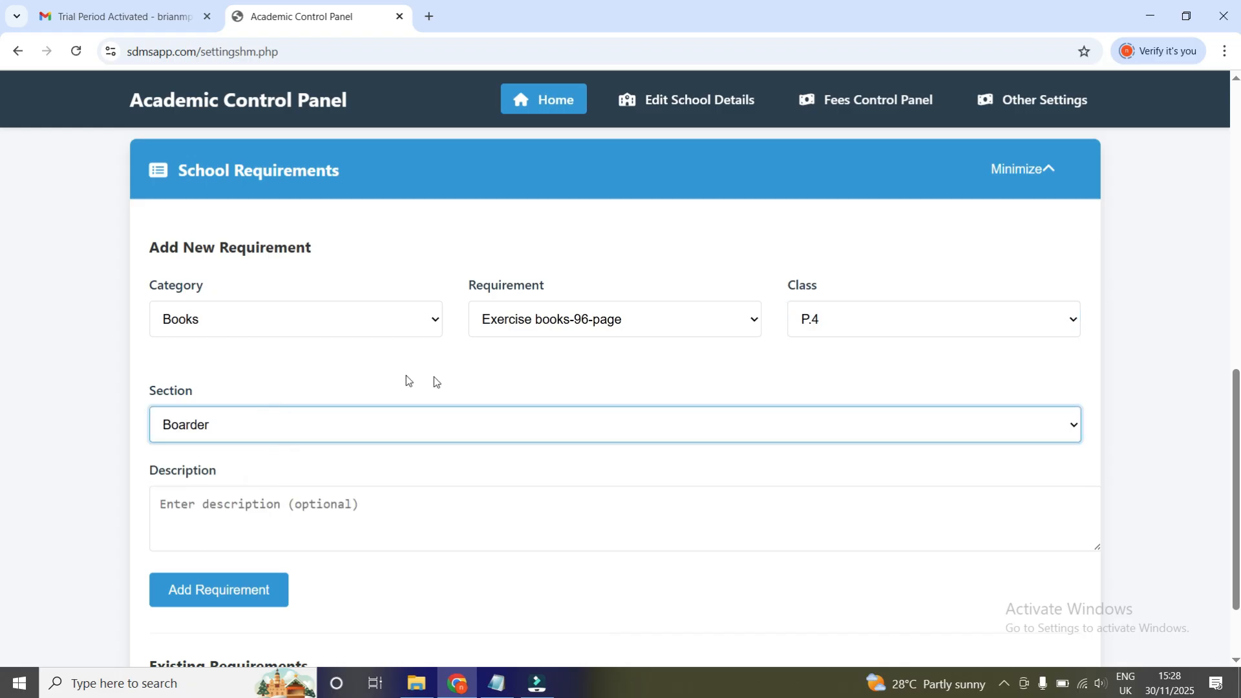
{"action": "left_click", "coordinate": [294, 508]}
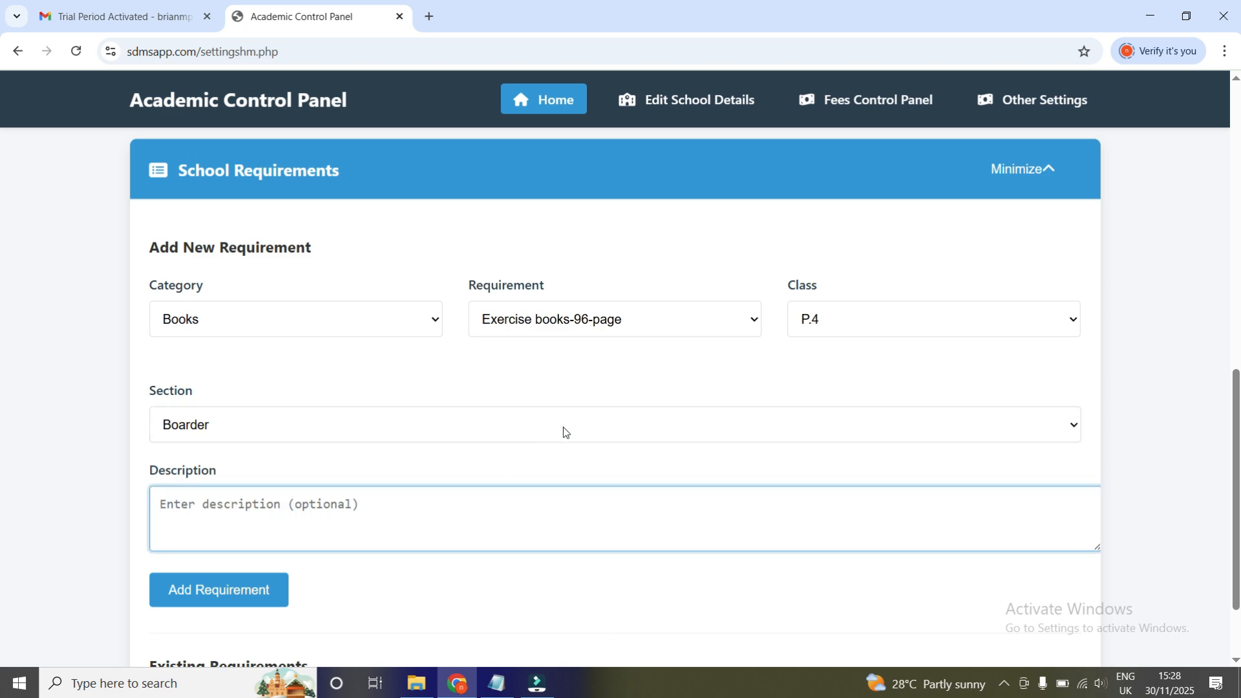
{"action": "scroll", "coordinate": [502, 414], "scroll_direction": "down", "scroll_amount": 2}
Submit the P.4 boarder exercise-book requirement with Add Requirement and scroll back up
{"action": "left_click", "coordinate": [239, 486]}
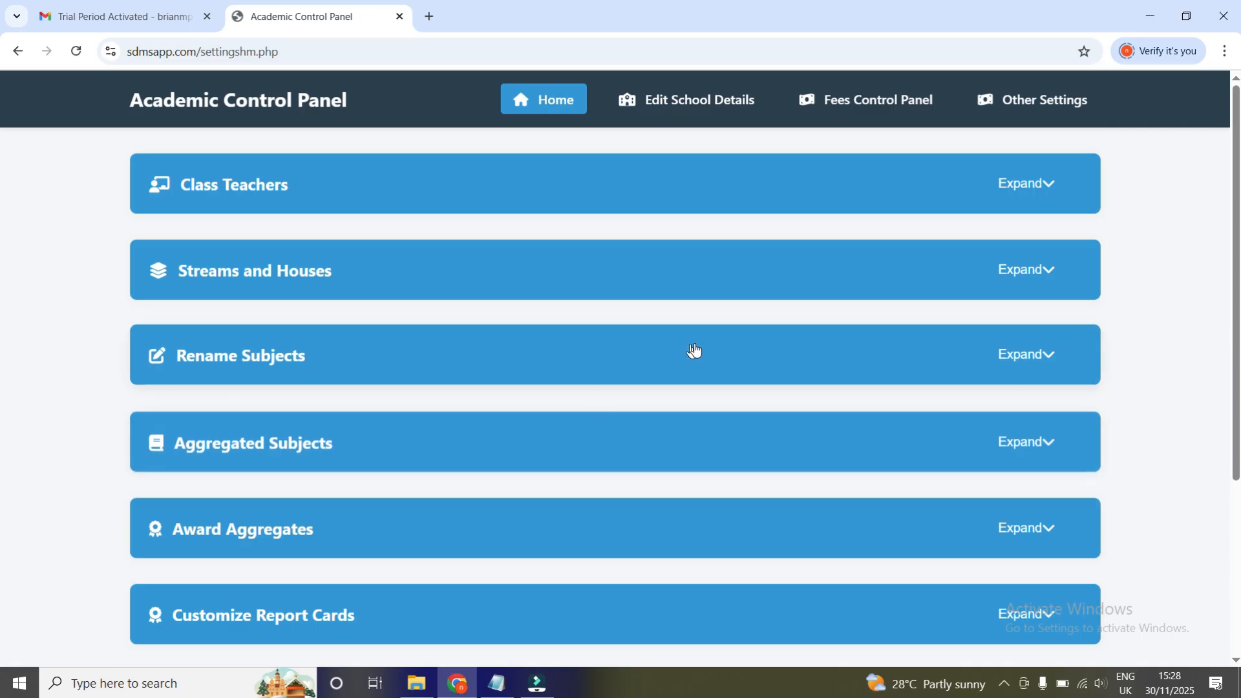
{"action": "scroll", "coordinate": [699, 349], "scroll_direction": "down", "scroll_amount": 4}
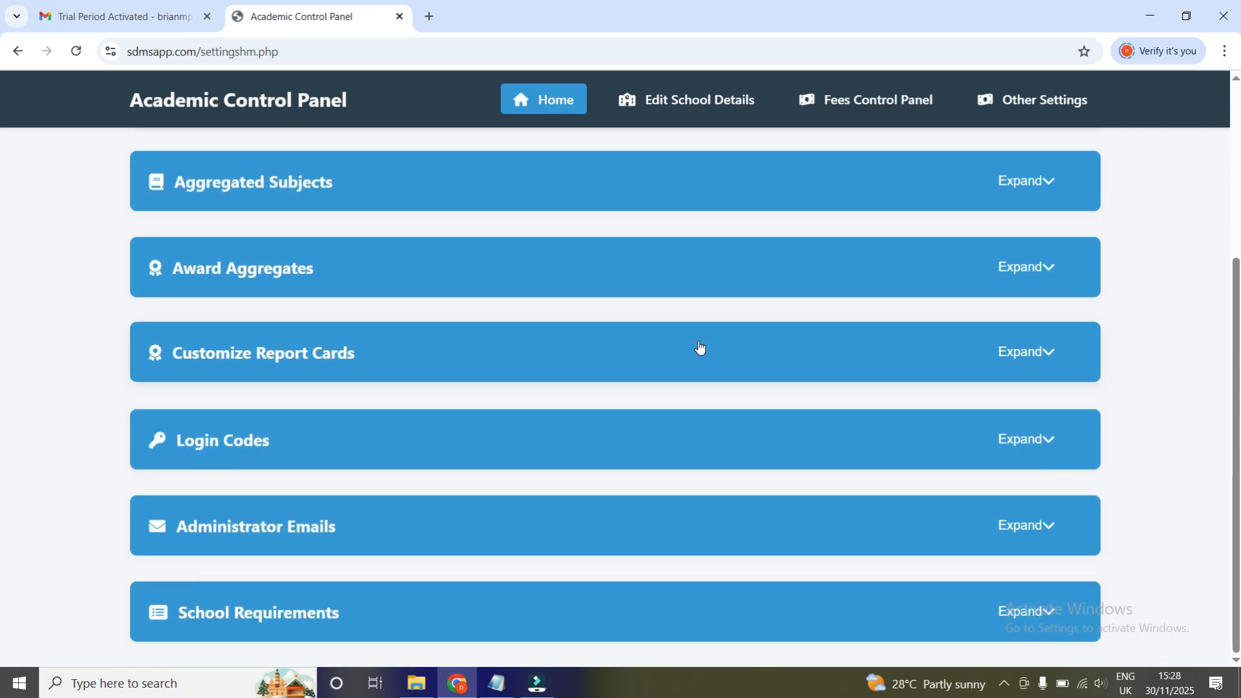
{"action": "scroll", "coordinate": [699, 347], "scroll_direction": "up", "scroll_amount": 4}
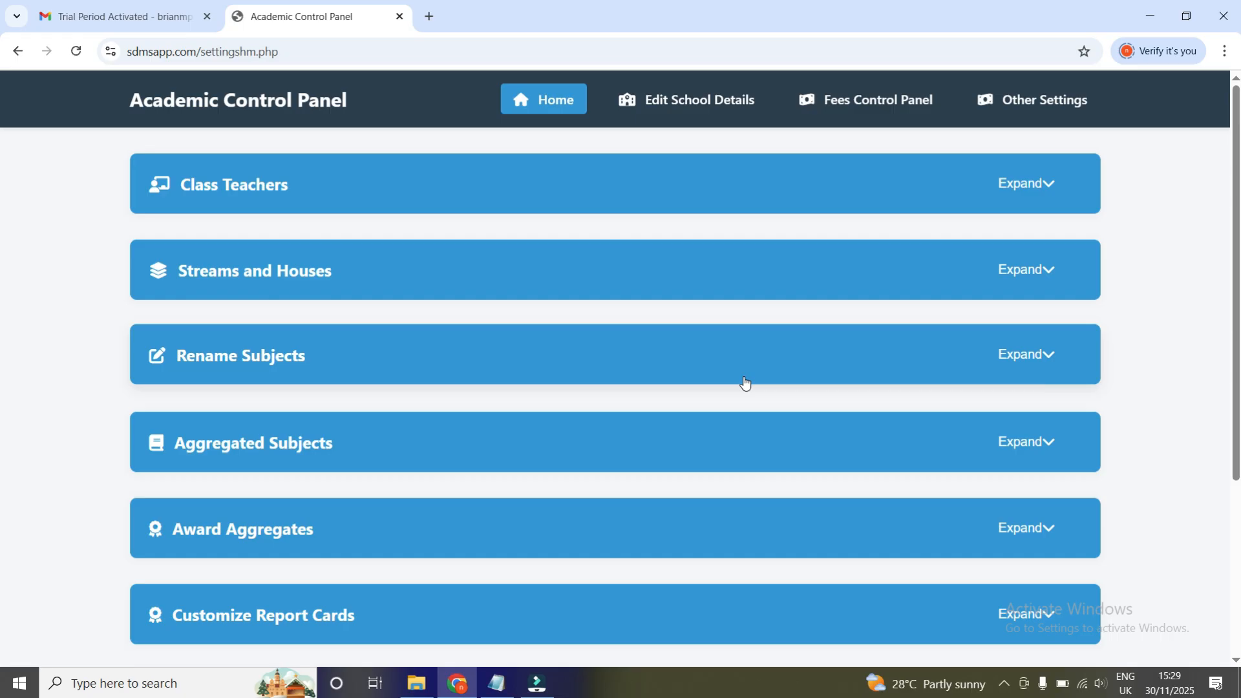
{"action": "left_click", "coordinate": [686, 102]}
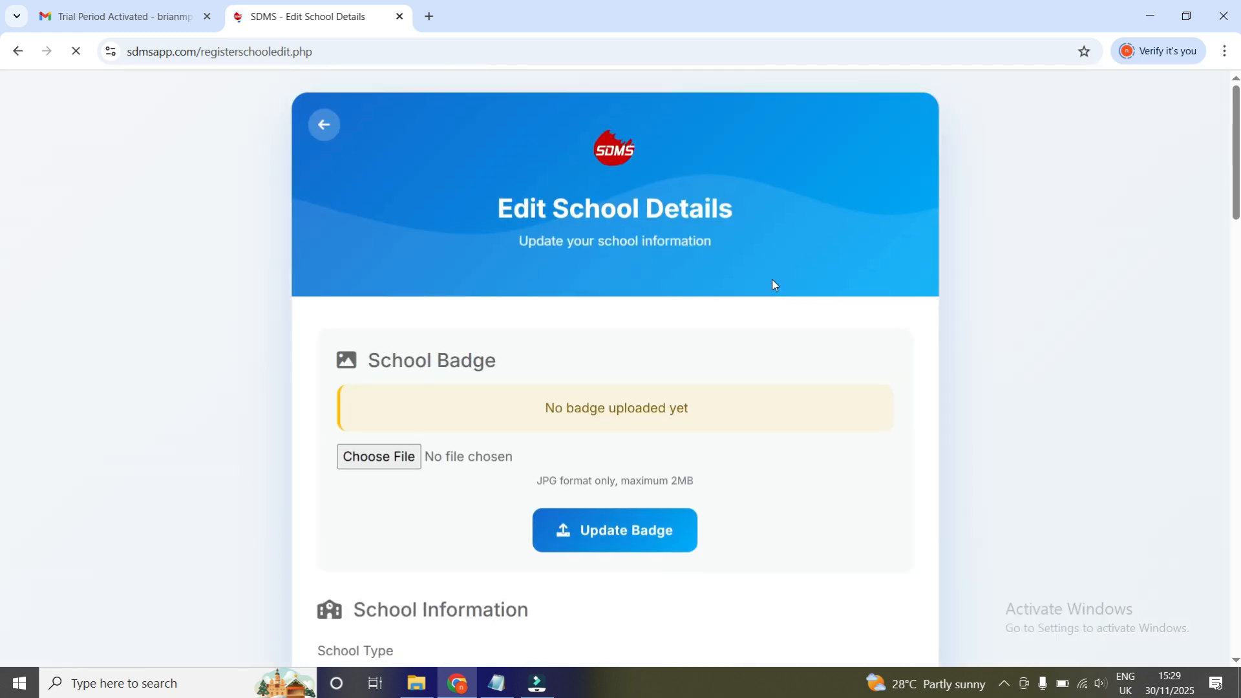
{"action": "scroll", "coordinate": [772, 280], "scroll_direction": "down", "scroll_amount": 2}
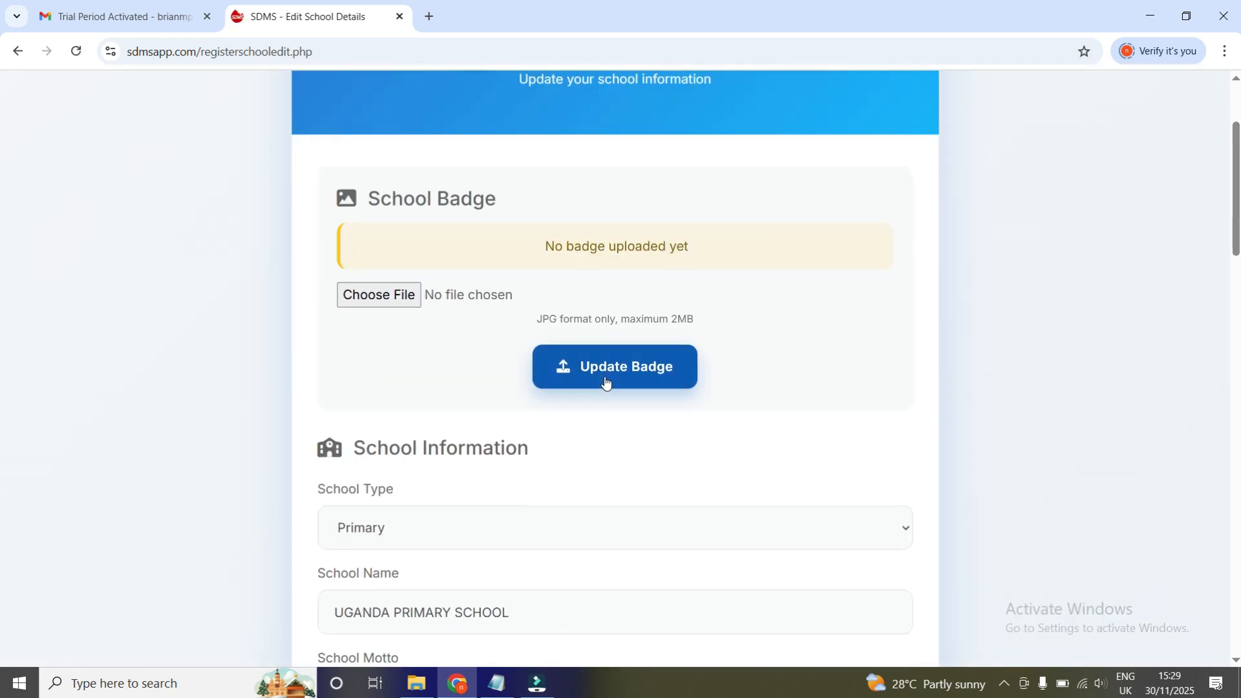
{"action": "left_click", "coordinate": [375, 299]}
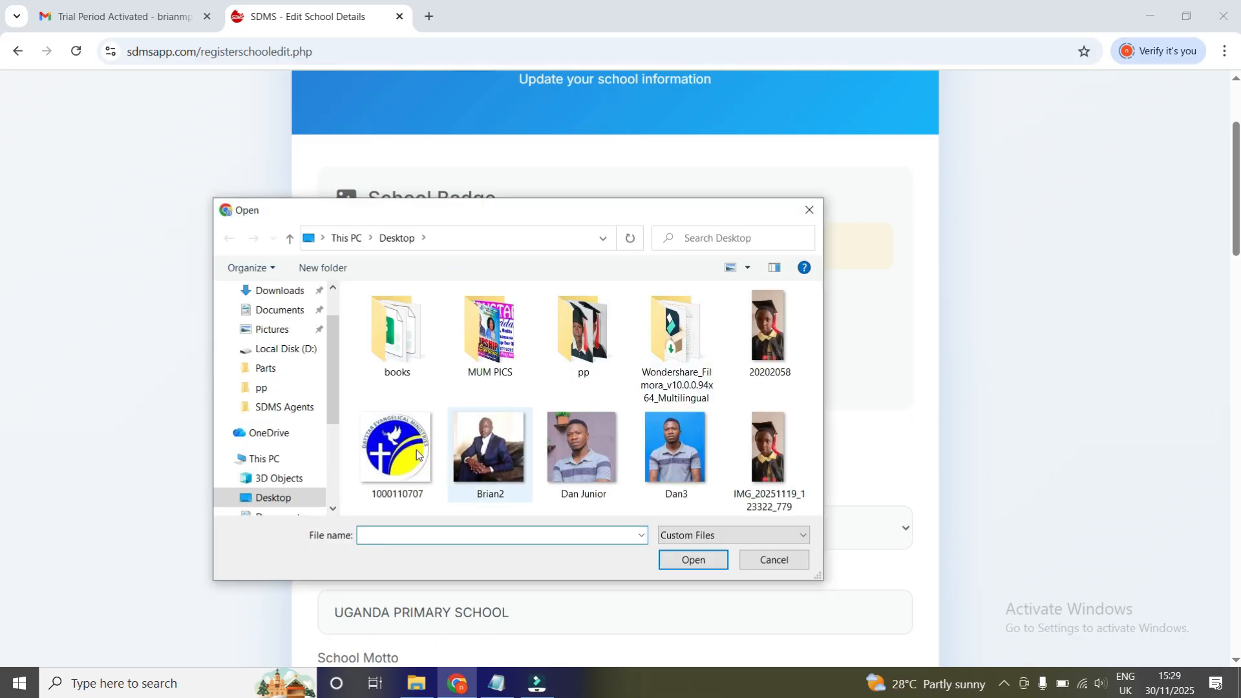
{"action": "left_click", "coordinate": [397, 446]}
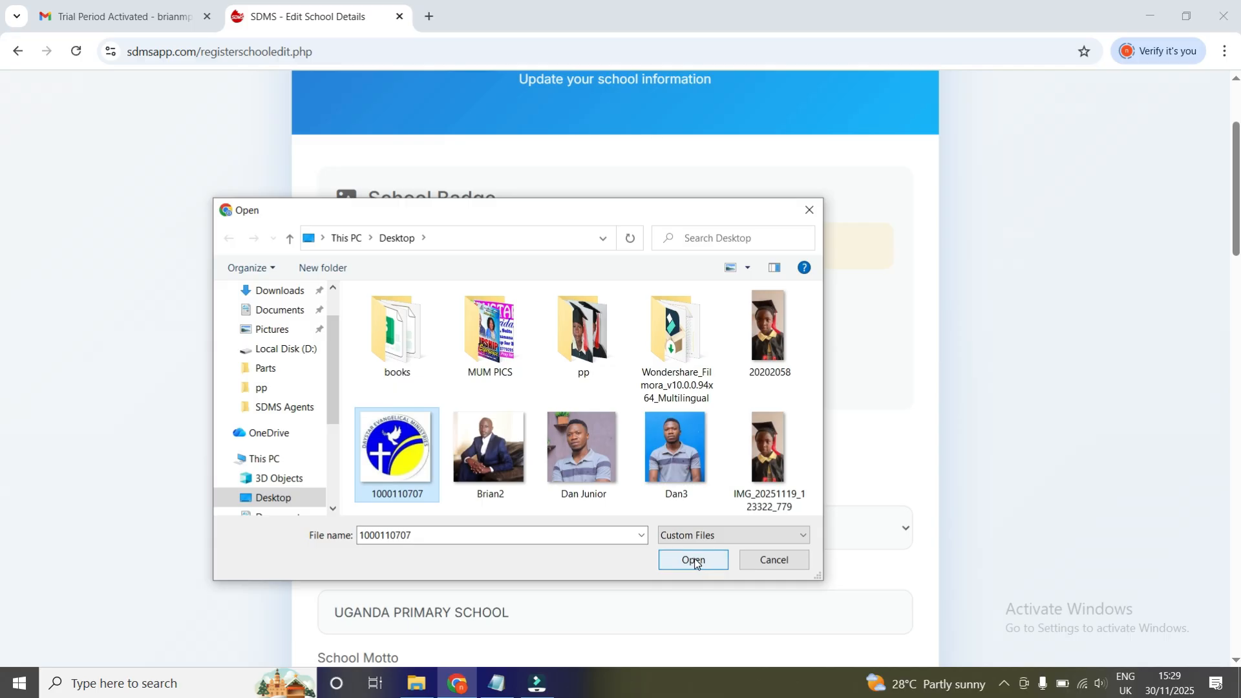
{"action": "left_click", "coordinate": [704, 563]}
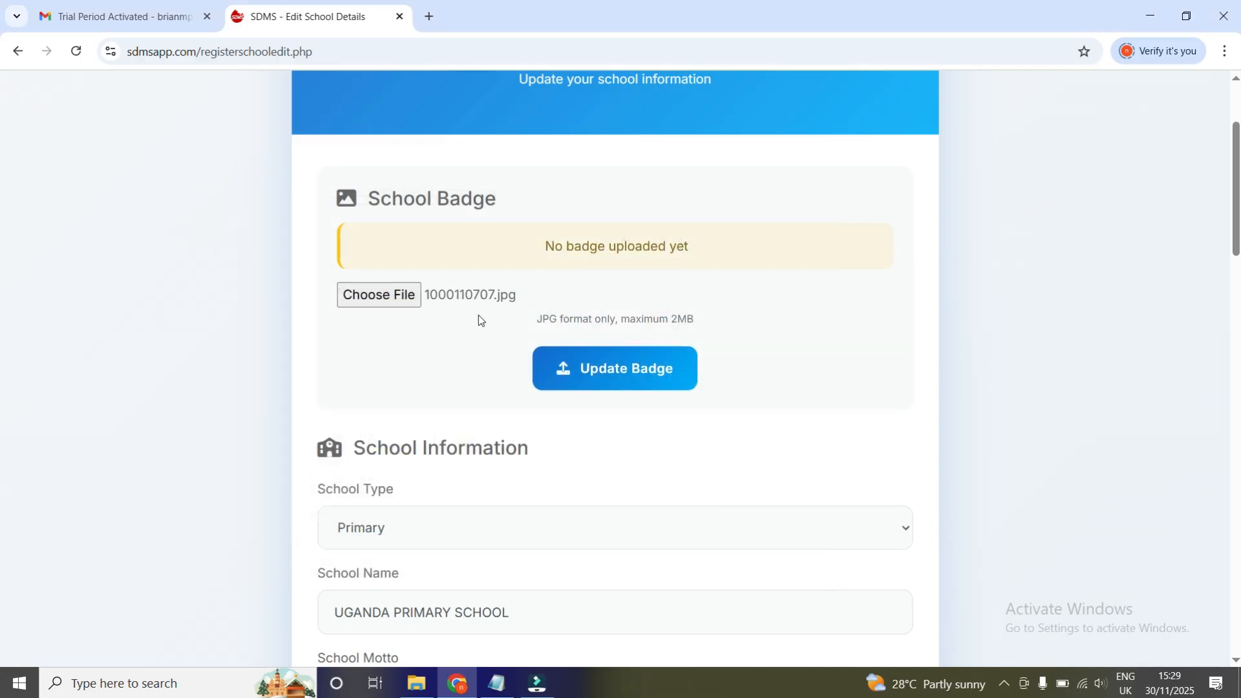
{"action": "left_click", "coordinate": [607, 371]}
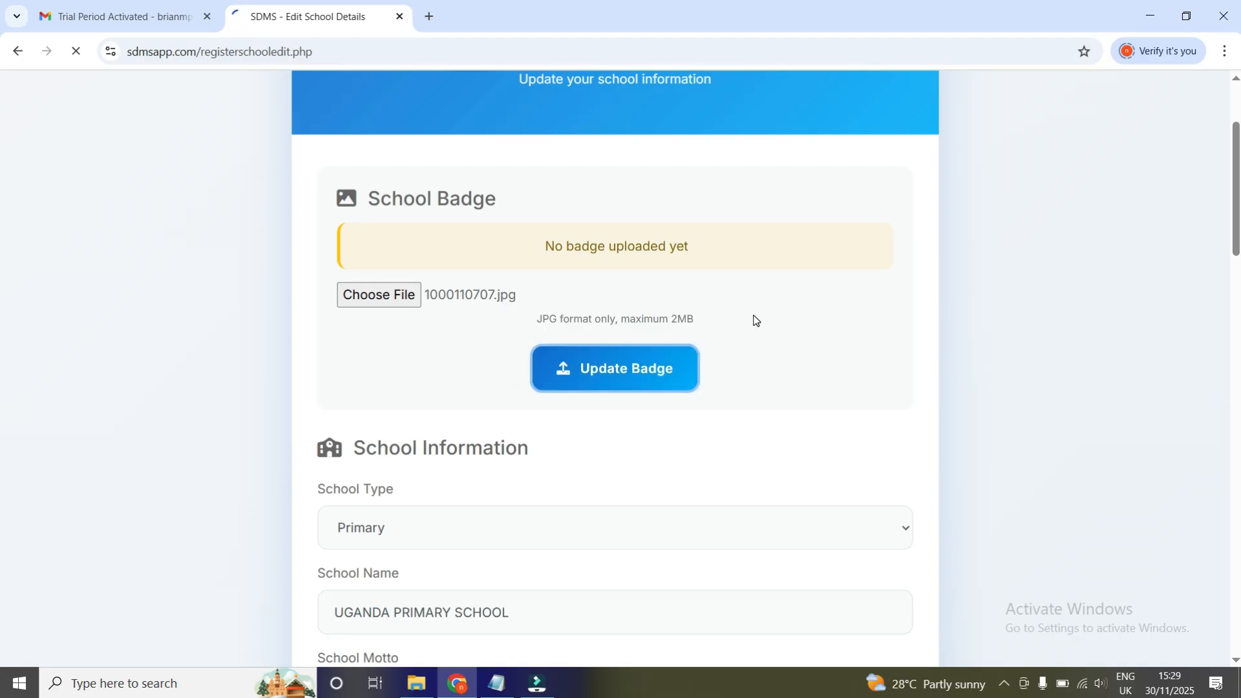
Save the school details with Update Details and return to the school login page
{"action": "scroll", "coordinate": [727, 368], "scroll_direction": "down", "scroll_amount": 4}
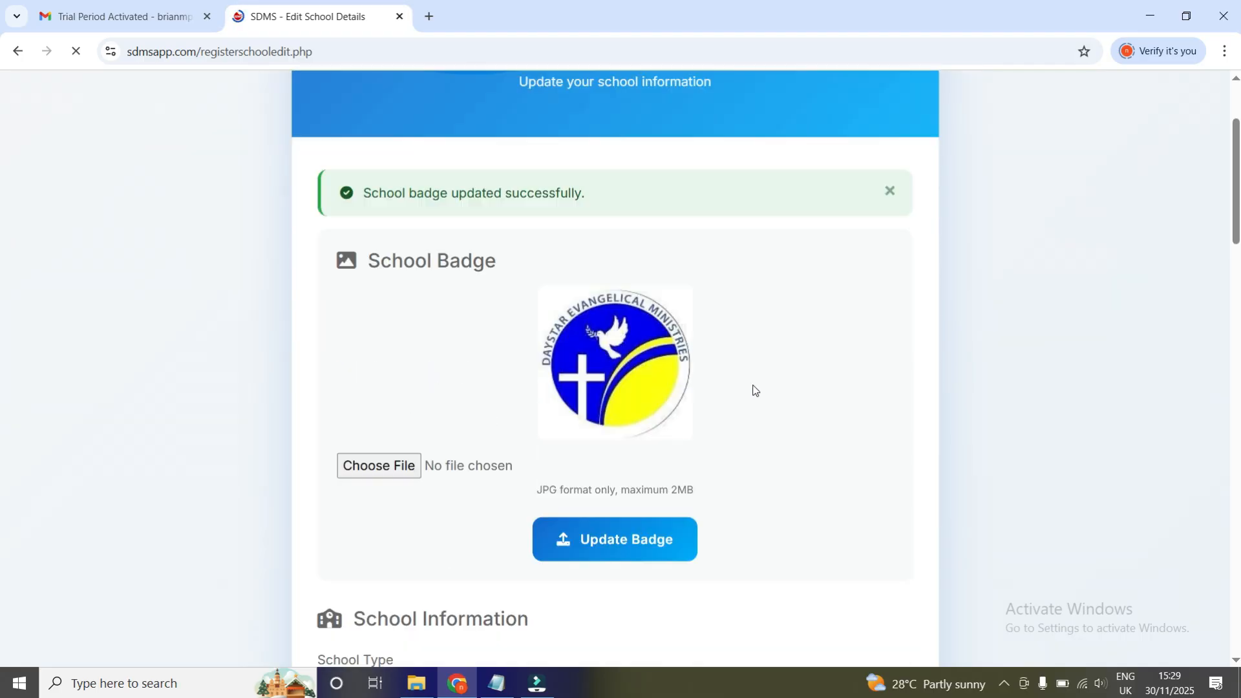
{"action": "scroll", "coordinate": [775, 312], "scroll_direction": "down", "scroll_amount": 4}
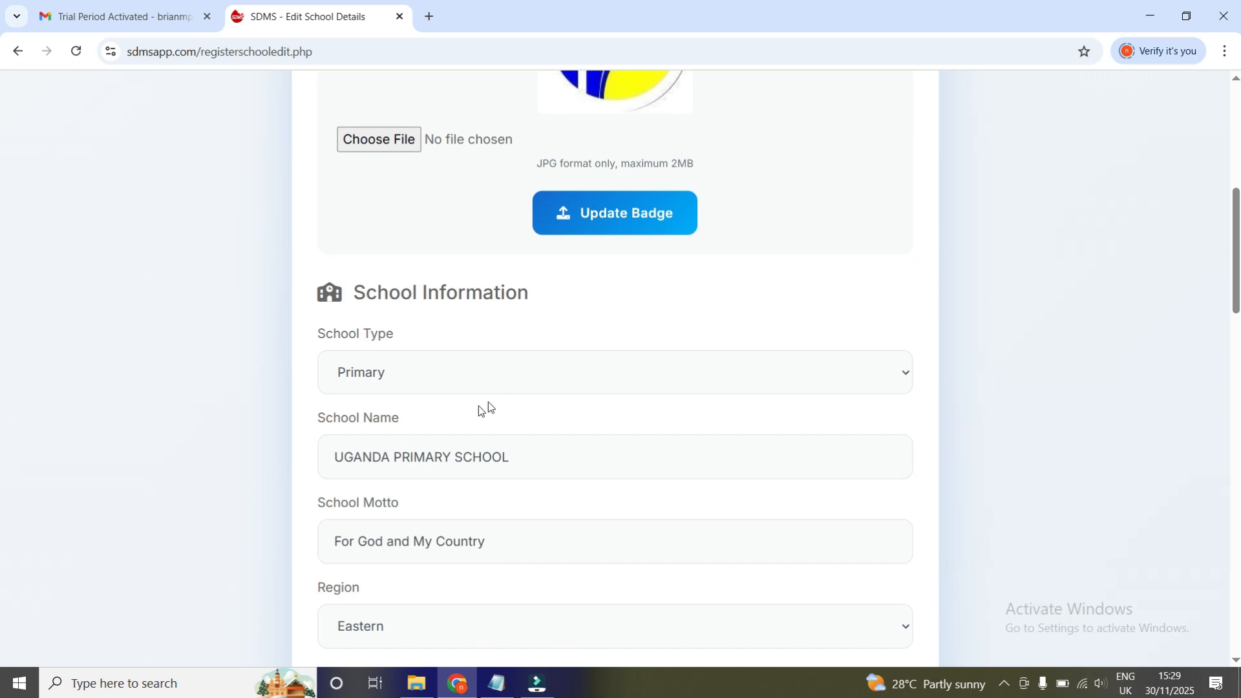
{"action": "scroll", "coordinate": [621, 370], "scroll_direction": "down", "scroll_amount": 2}
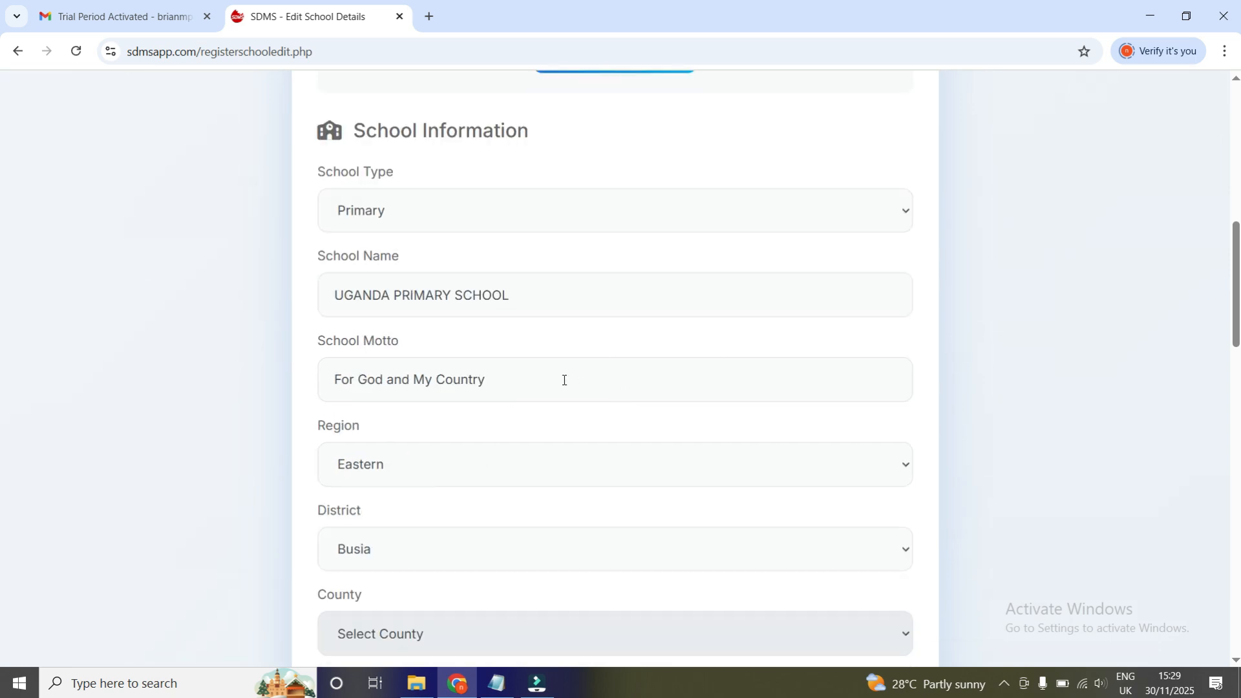
{"action": "scroll", "coordinate": [616, 347], "scroll_direction": "down", "scroll_amount": 2}
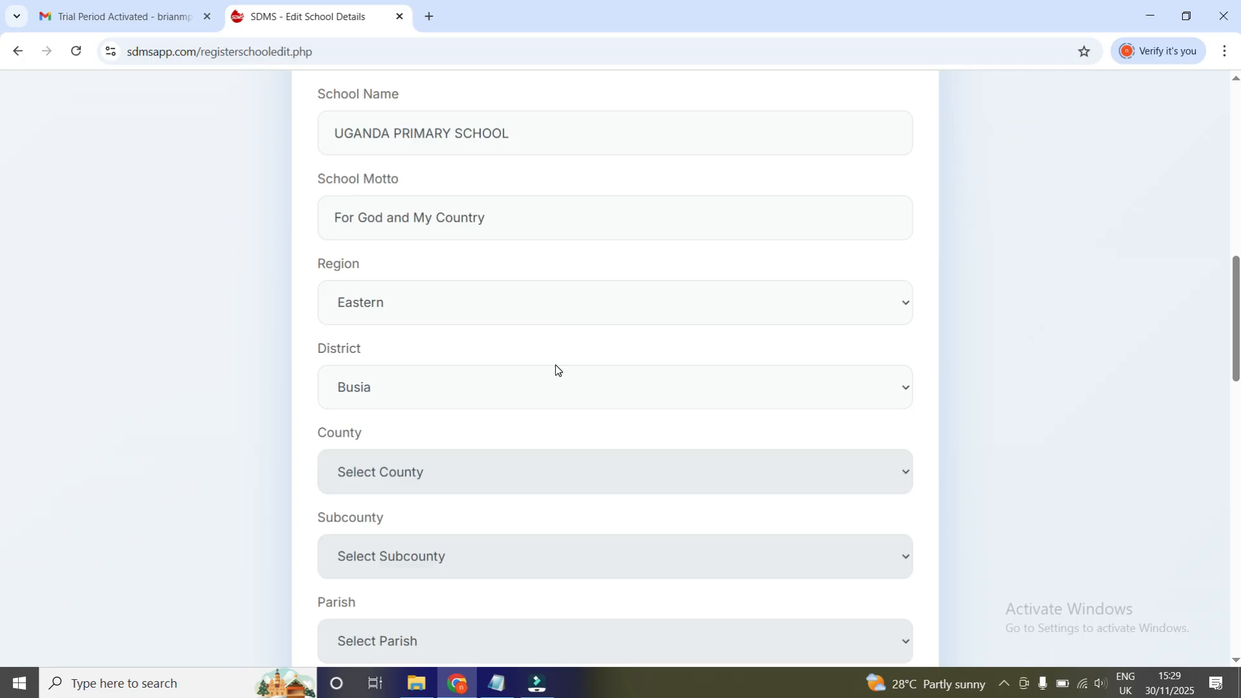
{"action": "scroll", "coordinate": [556, 365], "scroll_direction": "down", "scroll_amount": 2}
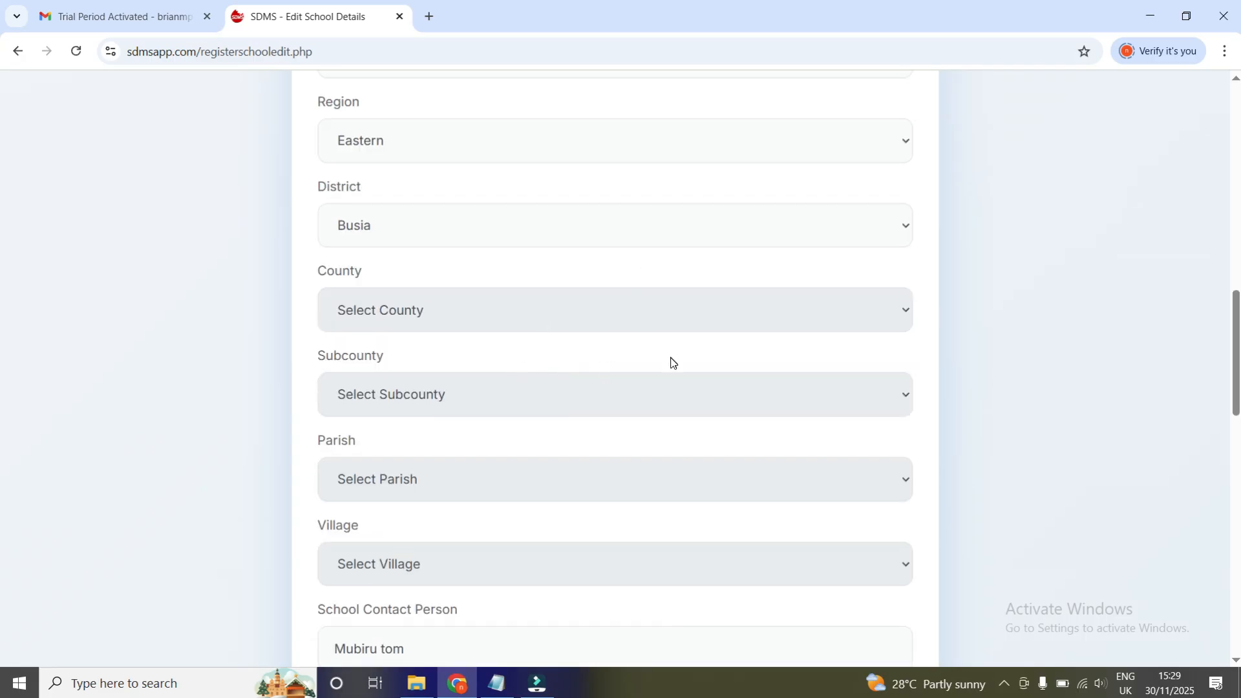
{"action": "scroll", "coordinate": [670, 362], "scroll_direction": "down", "scroll_amount": 8}
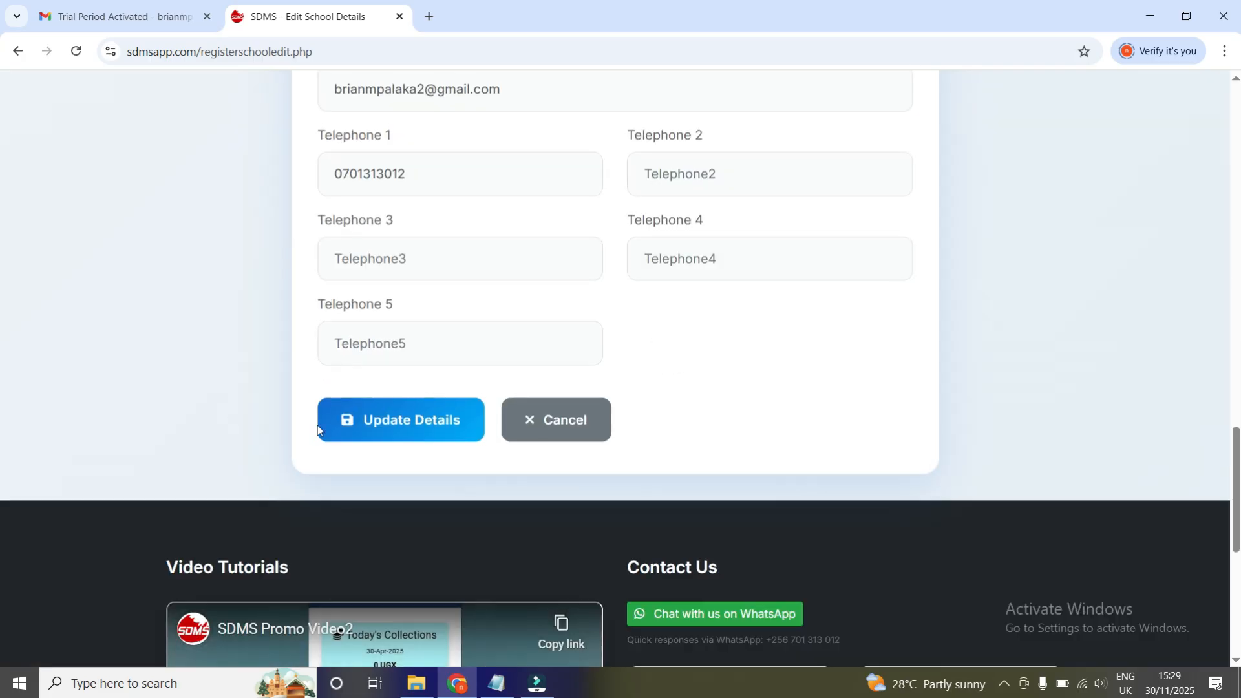
{"action": "left_click", "coordinate": [399, 421]}
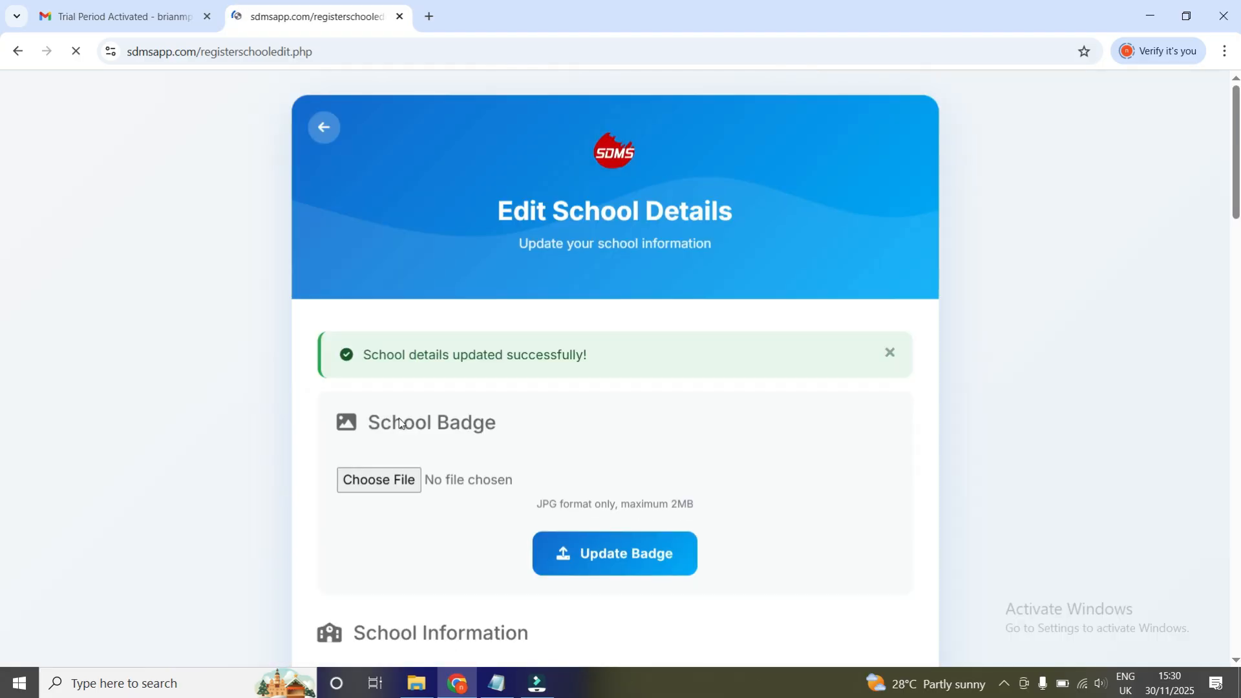
{"action": "scroll", "coordinate": [685, 261], "scroll_direction": "down", "scroll_amount": 3}
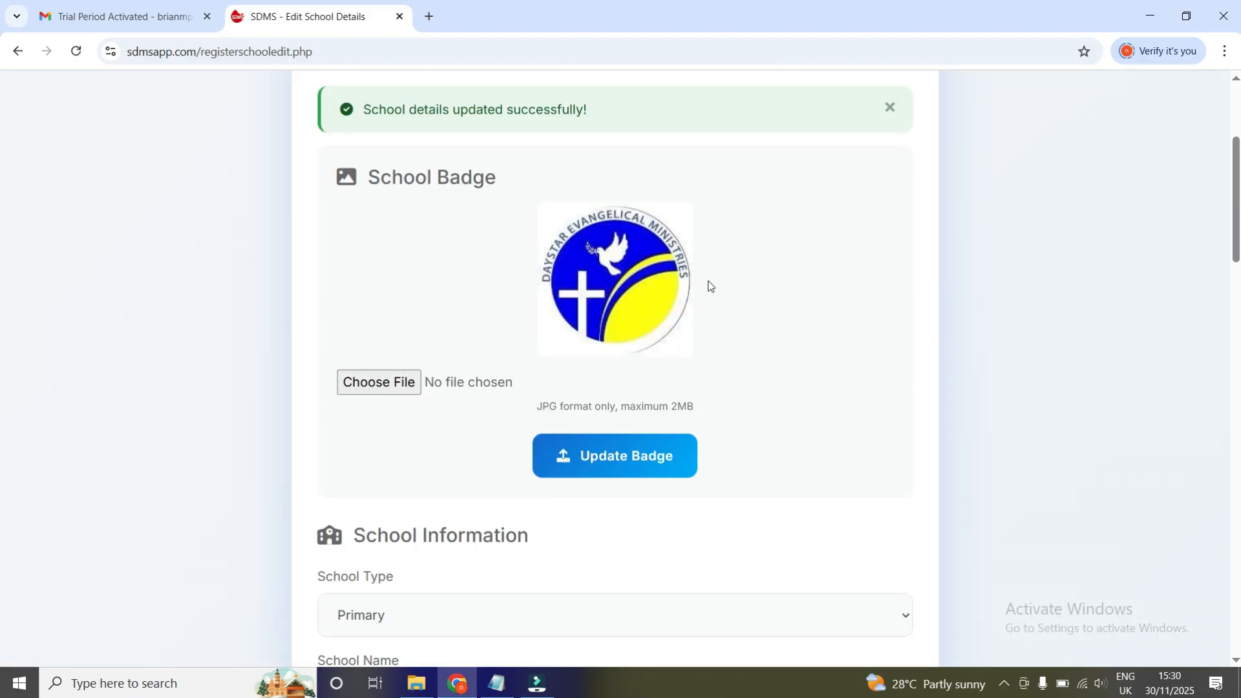
{"action": "scroll", "coordinate": [723, 302], "scroll_direction": "up", "scroll_amount": 3}
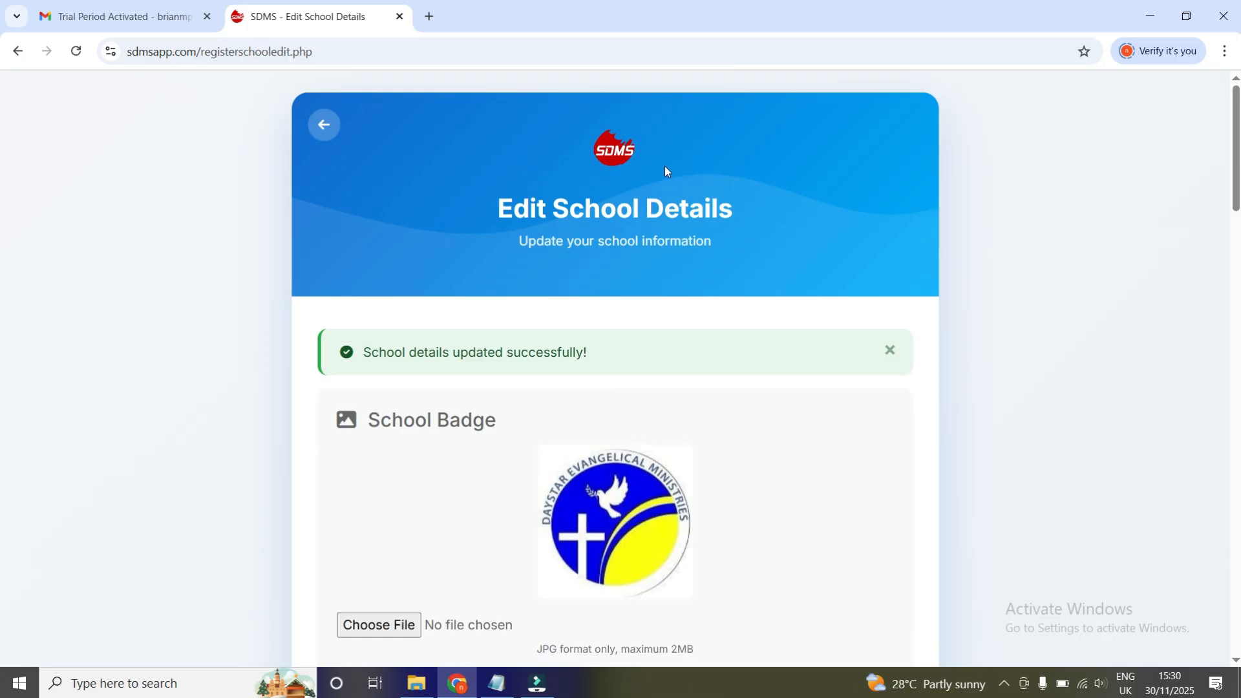
{"action": "left_click", "coordinate": [322, 126]}
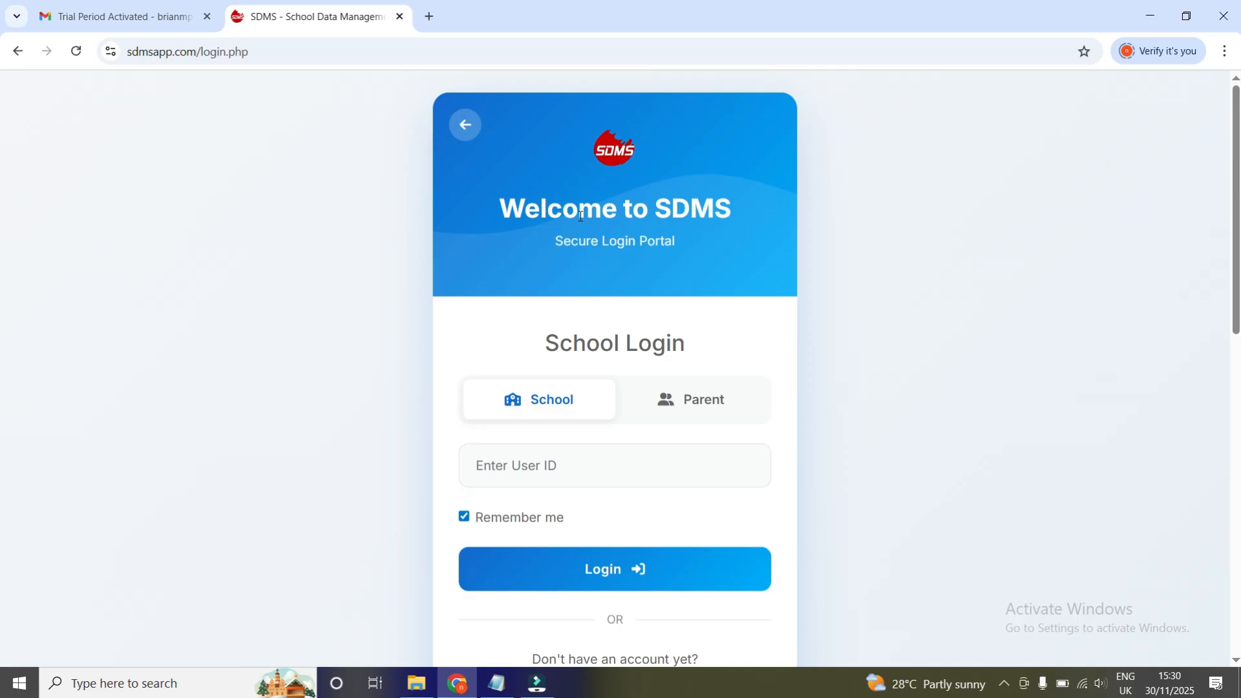
Go from the SDMS home page to the school login page's User ID field
{"action": "left_click", "coordinate": [463, 125]}
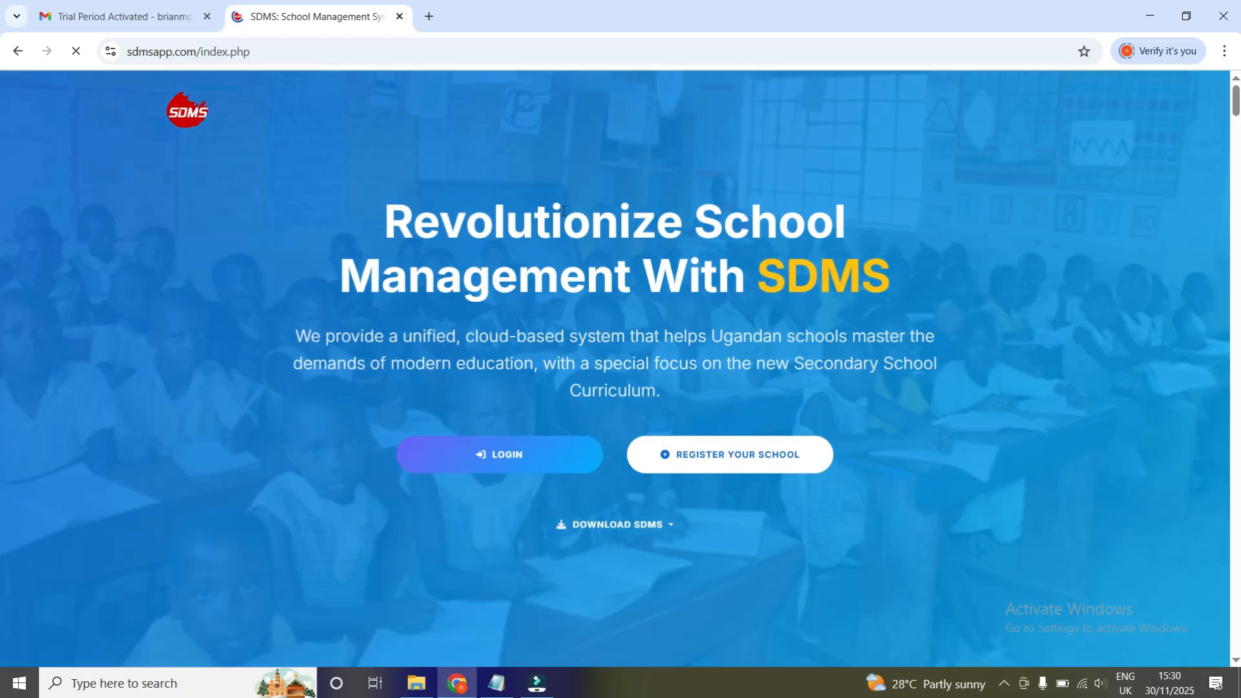
{"action": "left_click", "coordinate": [504, 460]}
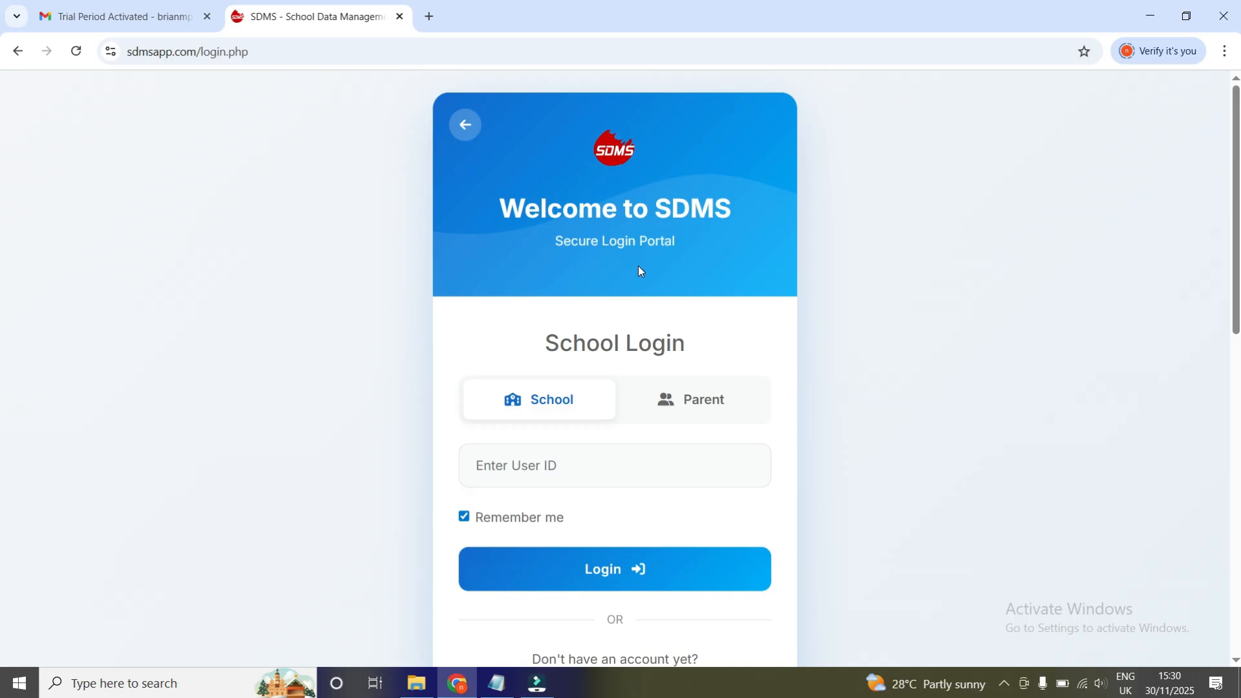
{"action": "scroll", "coordinate": [534, 347], "scroll_direction": "down", "scroll_amount": 1}
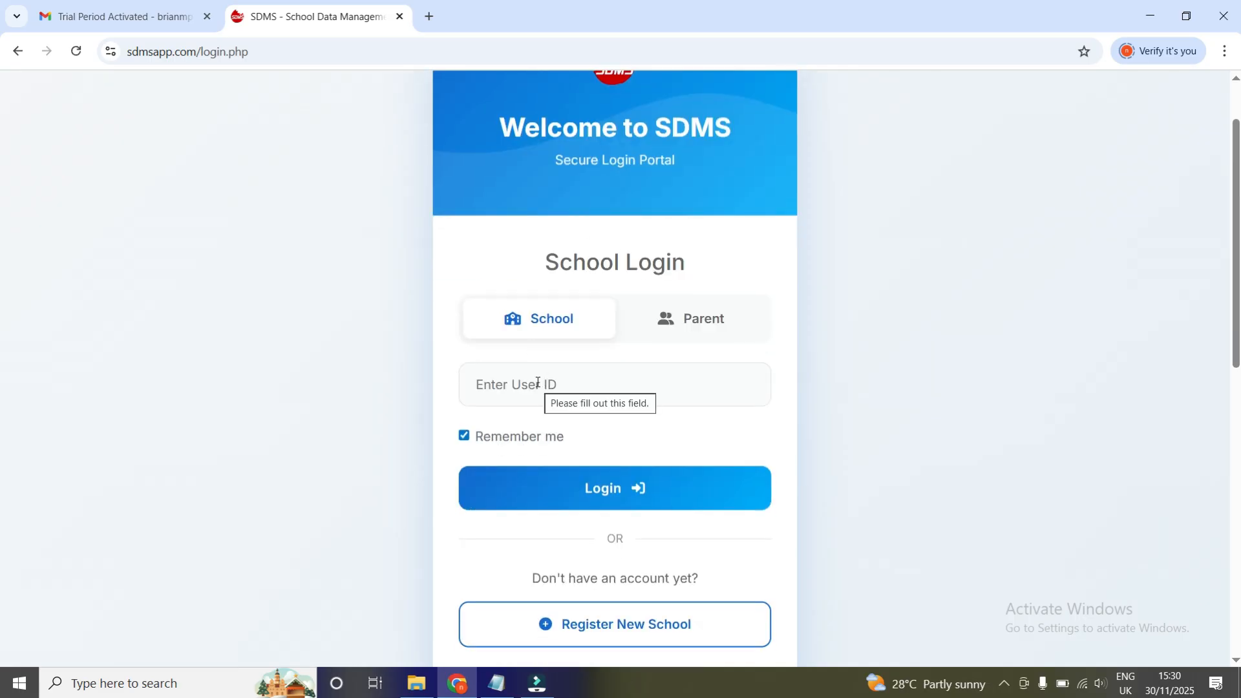
{"action": "left_click", "coordinate": [537, 382]}
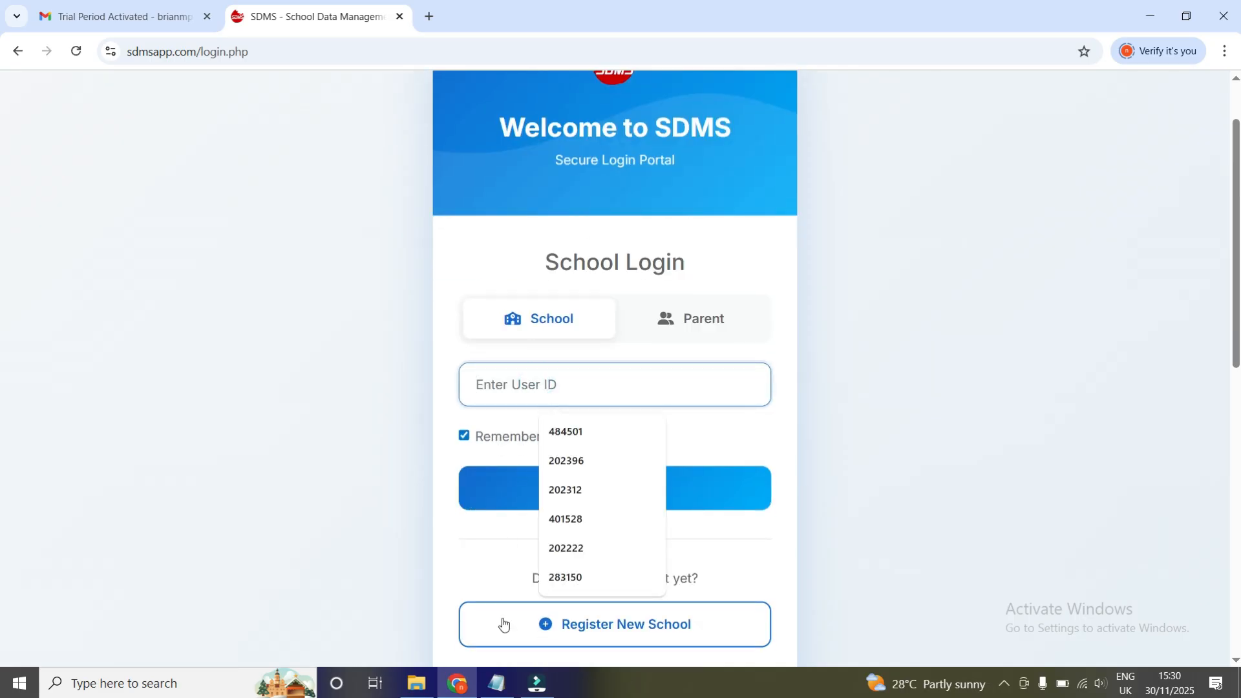
Copy the P1 class login code from the credentials saved in Notepad
{"action": "left_click", "coordinate": [497, 683]}
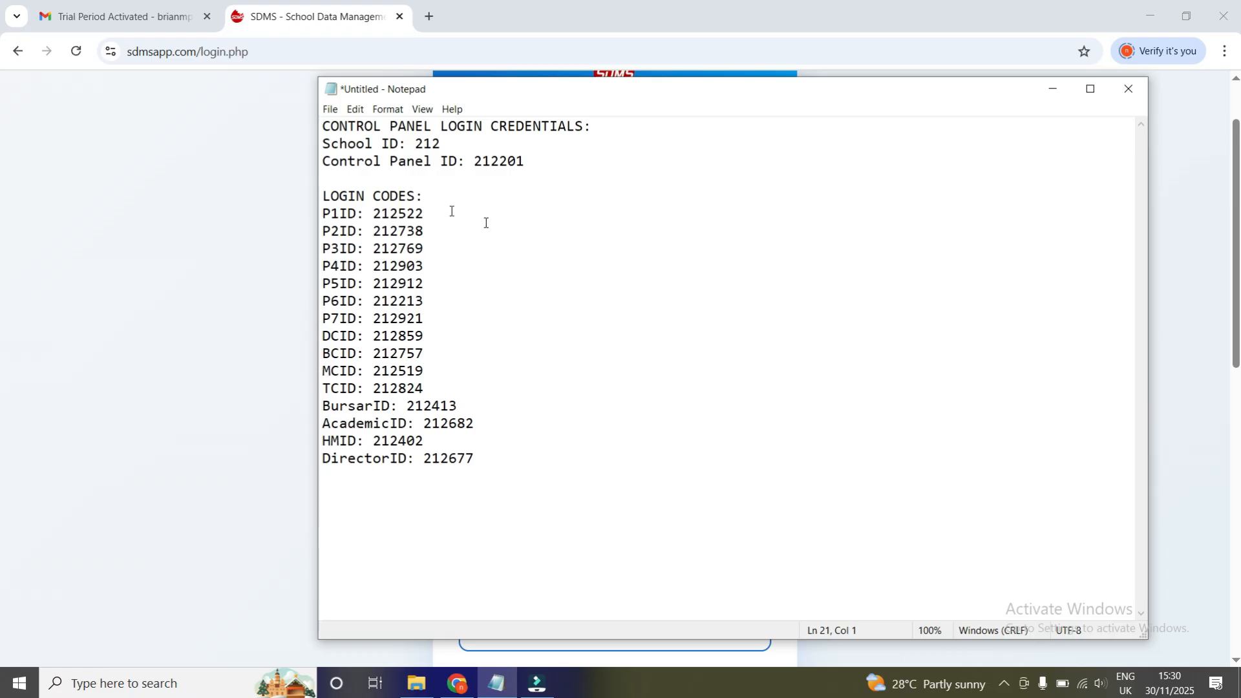
{"action": "left_click", "coordinate": [429, 213]}
{"action": "left_click_drag", "start_coordinate": [408, 212], "coordinate": [371, 210]}
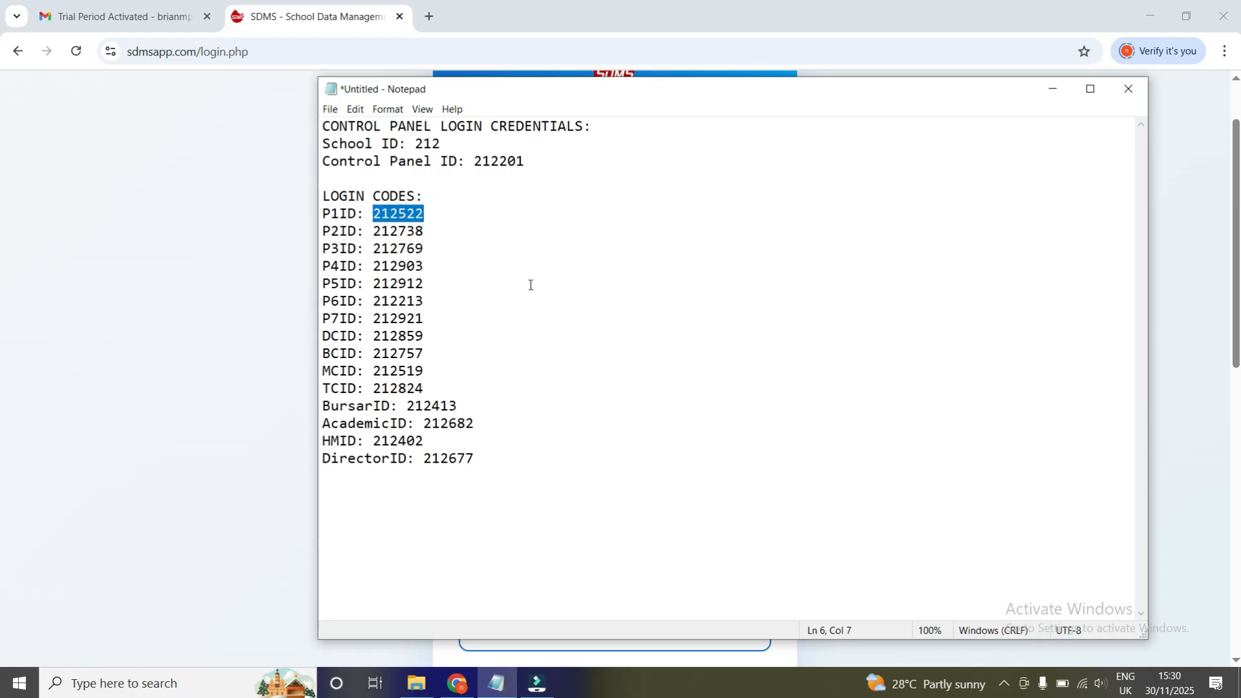
{"action": "right_click", "coordinate": [404, 213]}
{"action": "left_click", "coordinate": [492, 255]}
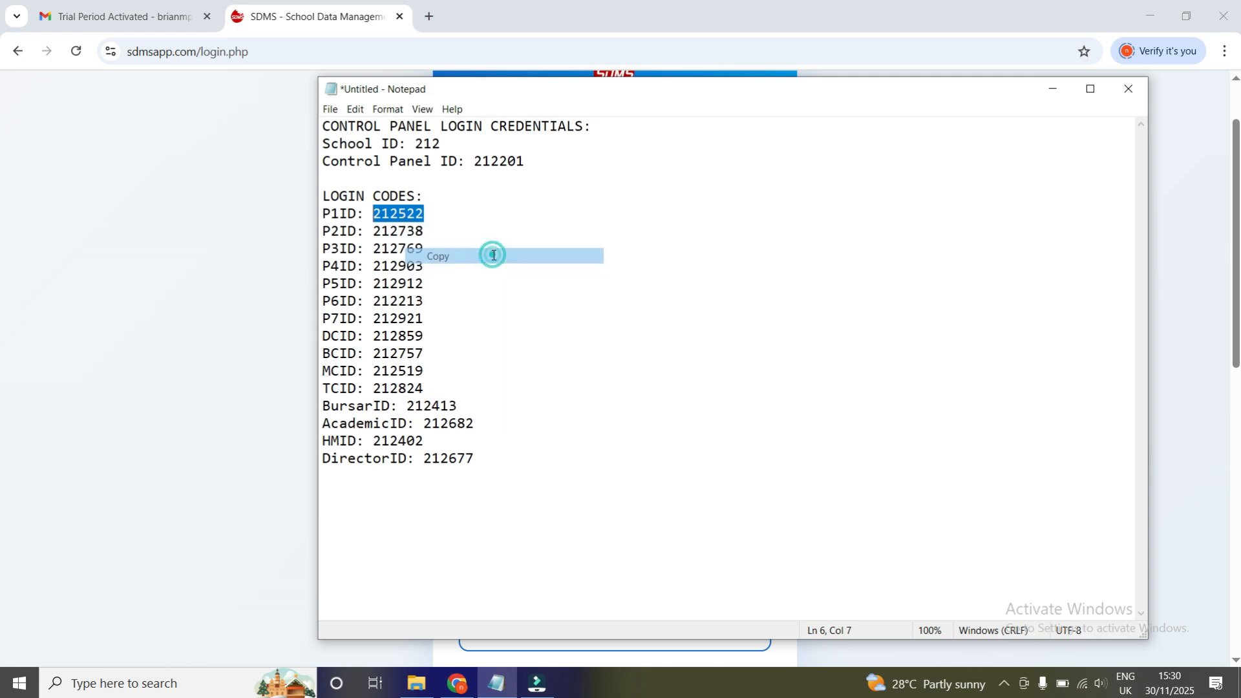
Paste the P1 code as the User ID and log in to the P.1 Marks Entry page
{"action": "left_click", "coordinate": [336, 28]}
{"action": "left_click", "coordinate": [514, 381]}
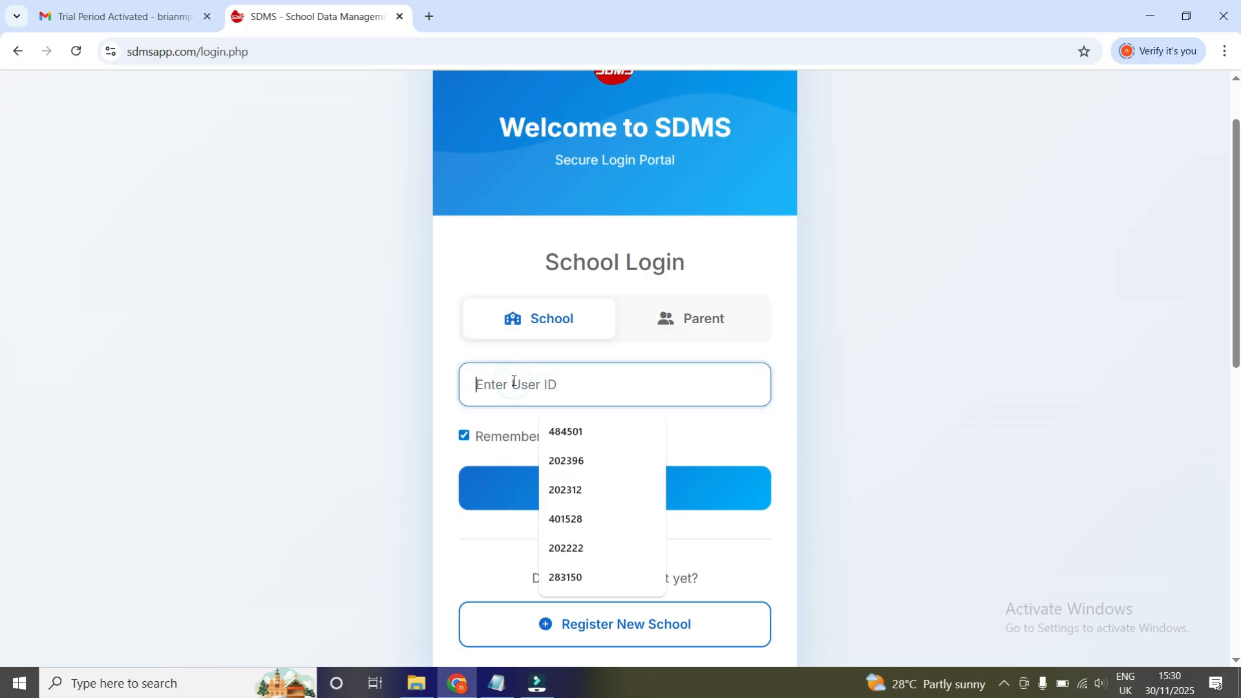
{"action": "right_click", "coordinate": [514, 381]}
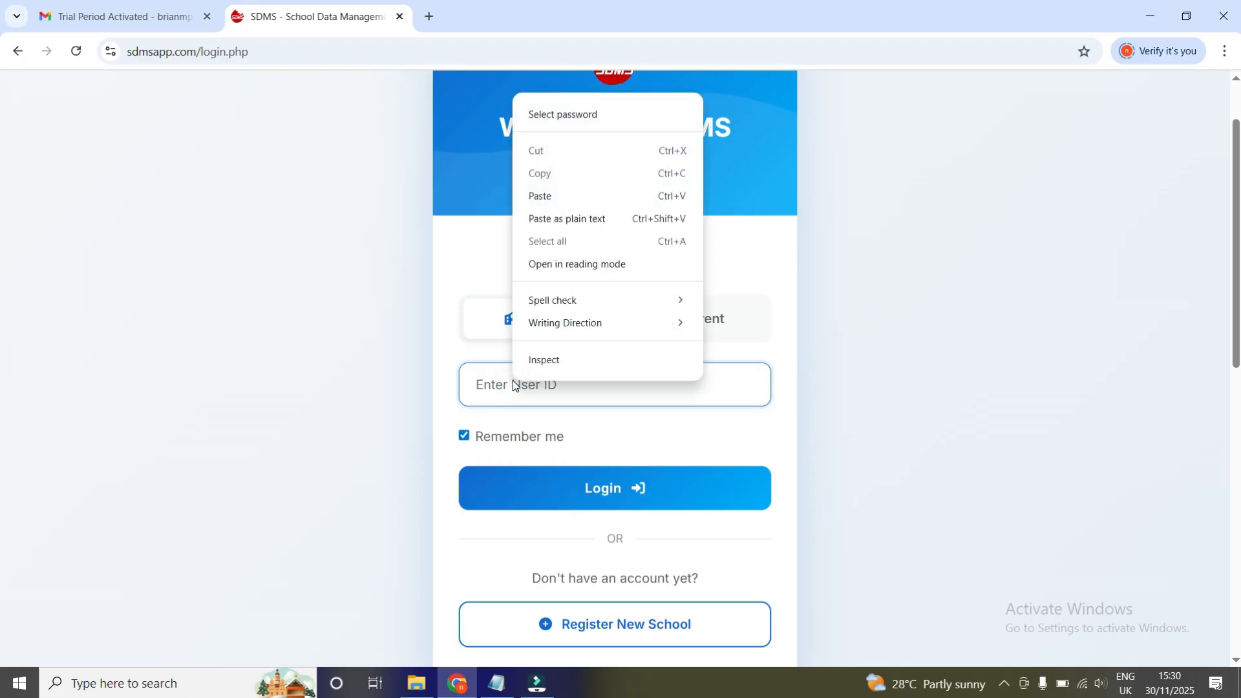
{"action": "left_click", "coordinate": [561, 187]}
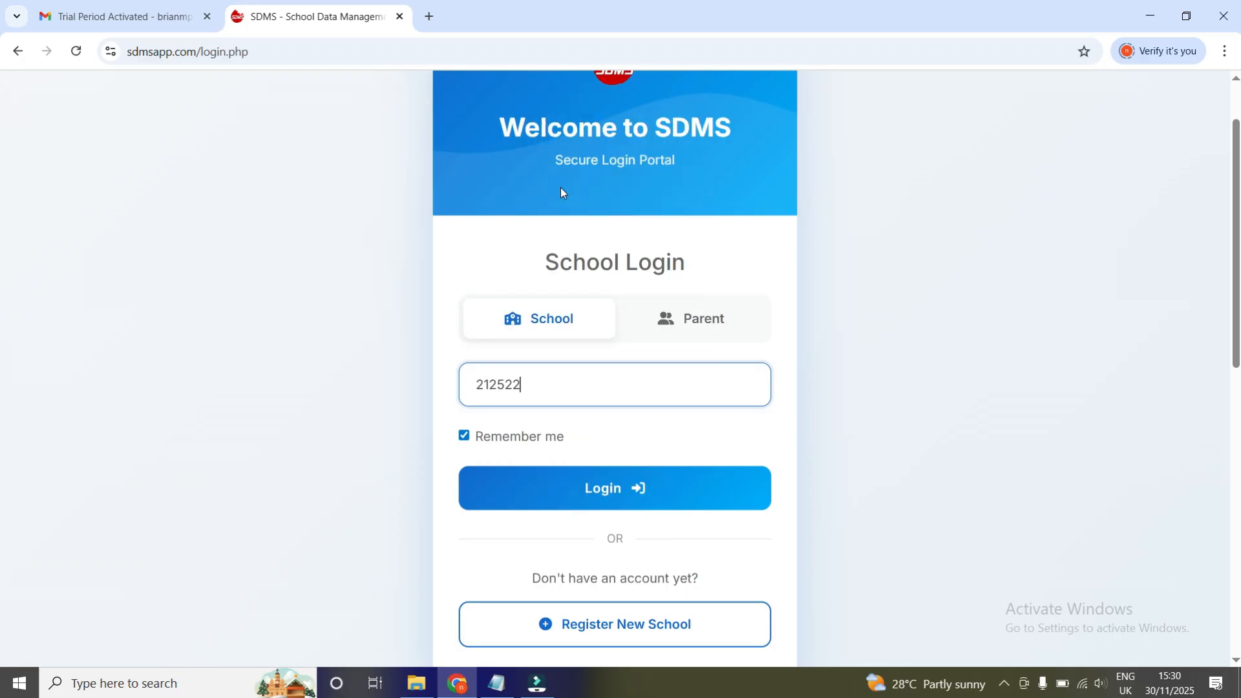
{"action": "left_click", "coordinate": [619, 488]}
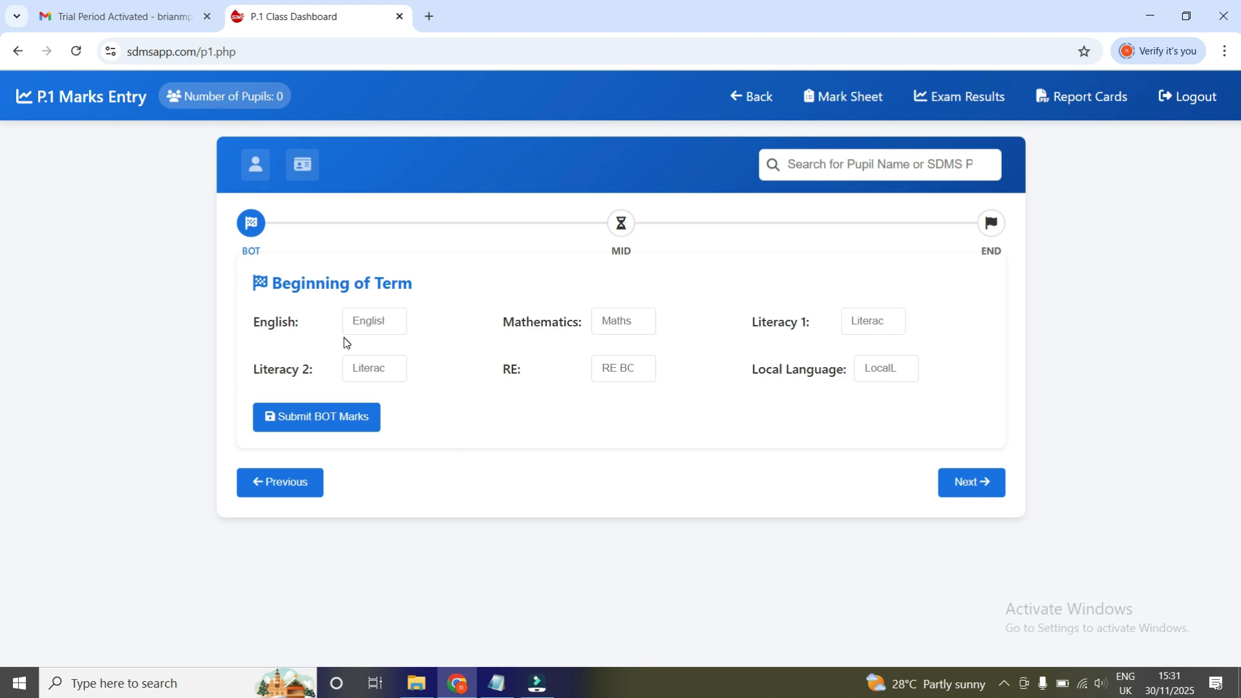
Move P.1 Marks Entry through Mid-Term to the End of Term form with six subject fields
{"action": "left_click", "coordinate": [622, 225]}
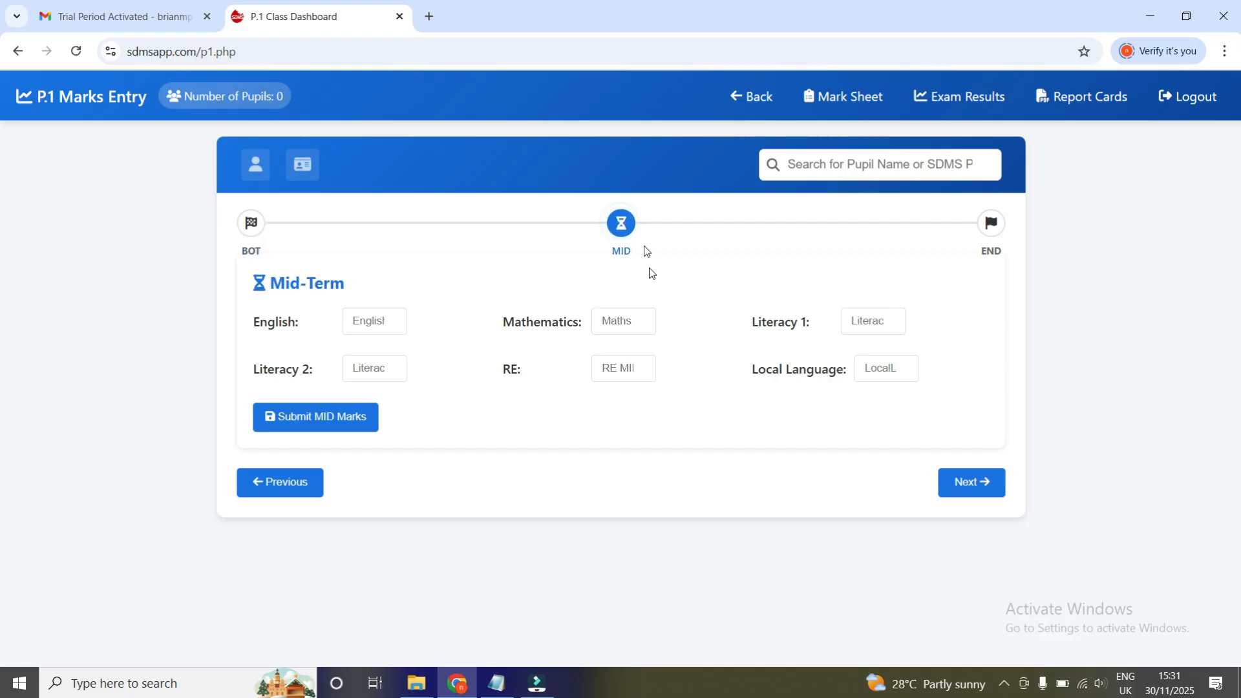
{"action": "left_click", "coordinate": [992, 224]}
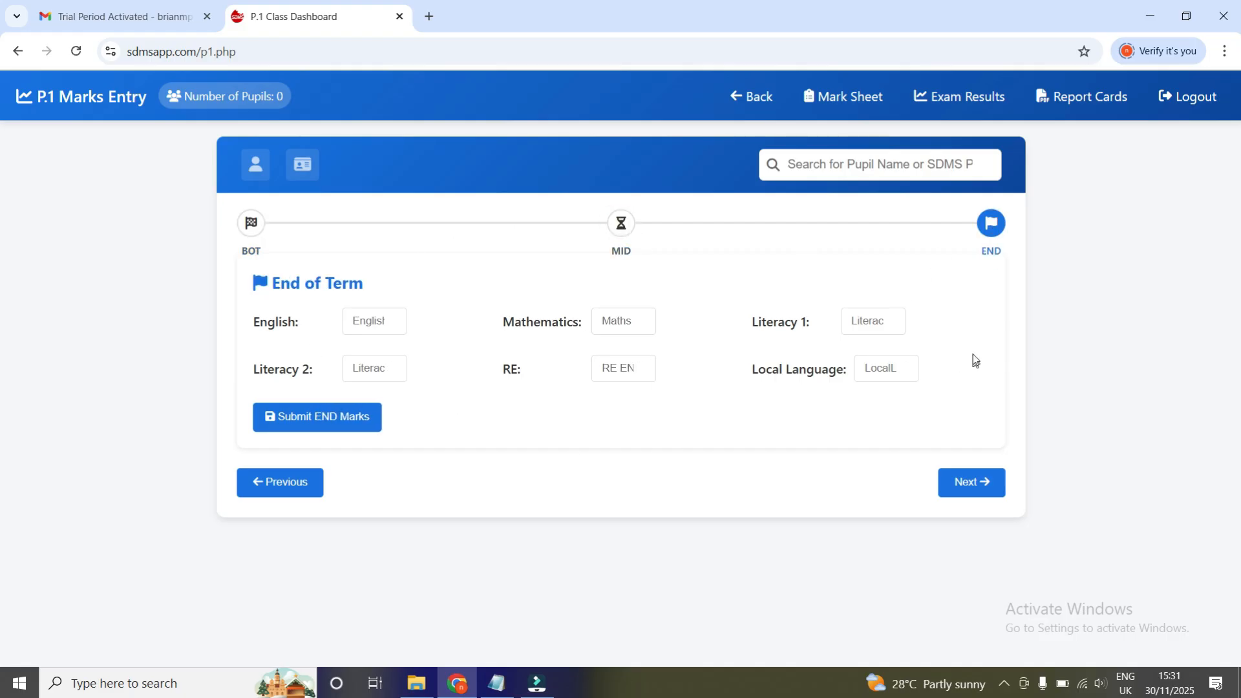
{"action": "mouse_move", "coordinate": [849, 96]}
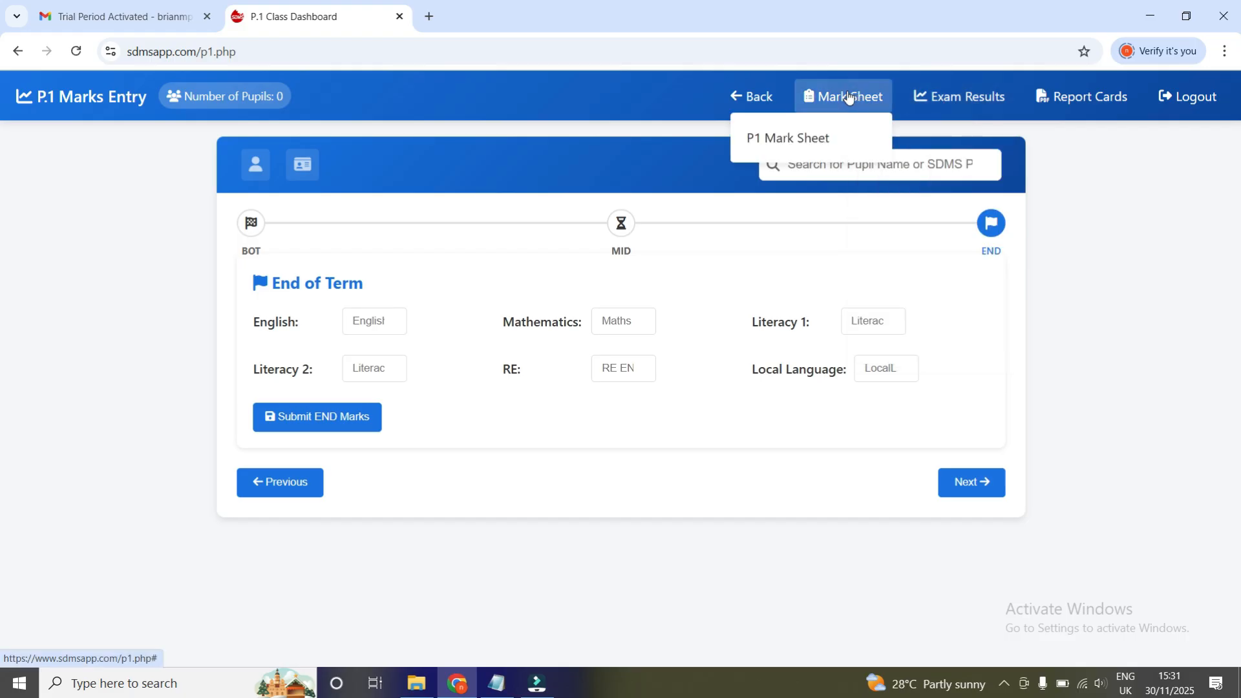
{"action": "mouse_move", "coordinate": [968, 104]}
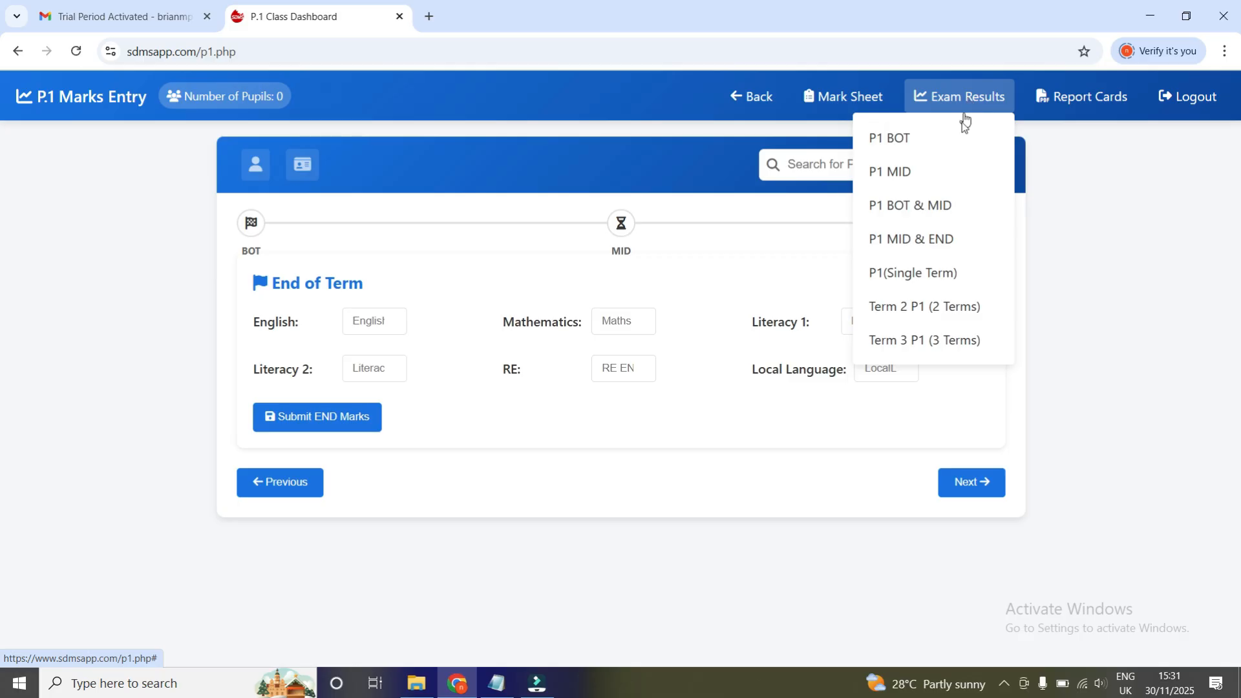
{"action": "mouse_move", "coordinate": [1084, 108]}
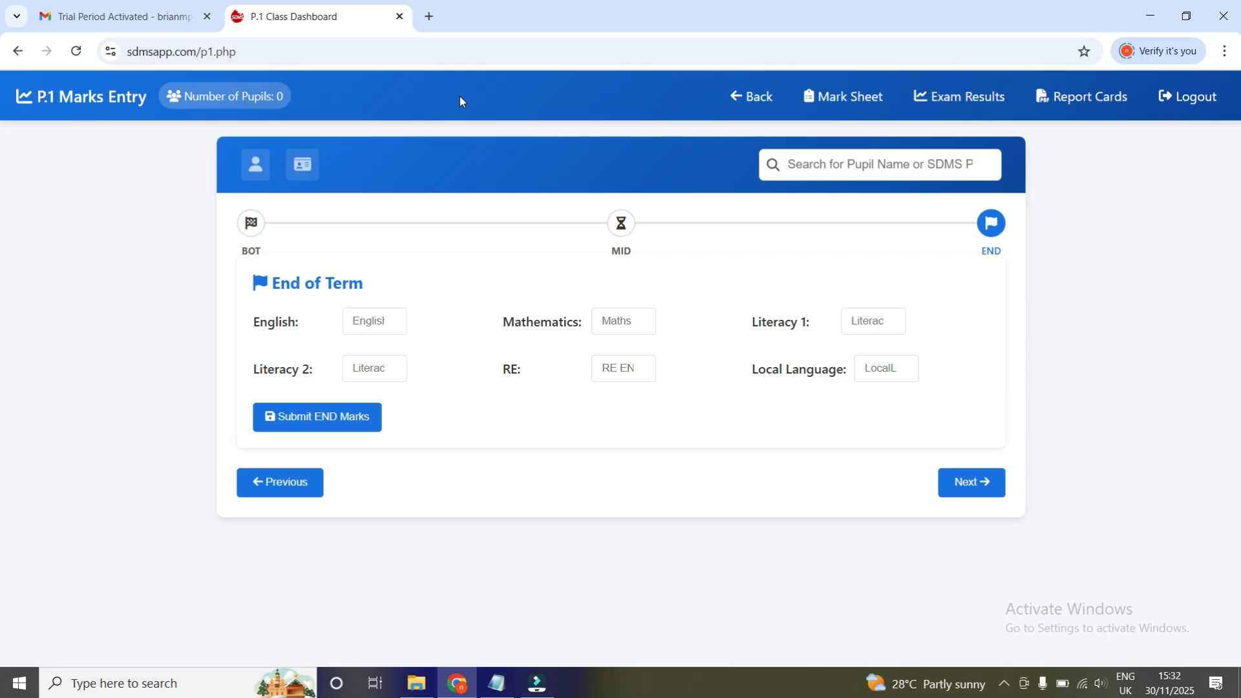
Log out of the P1 account and copy the Academic login code from Notepad
{"action": "left_click", "coordinate": [1184, 98]}
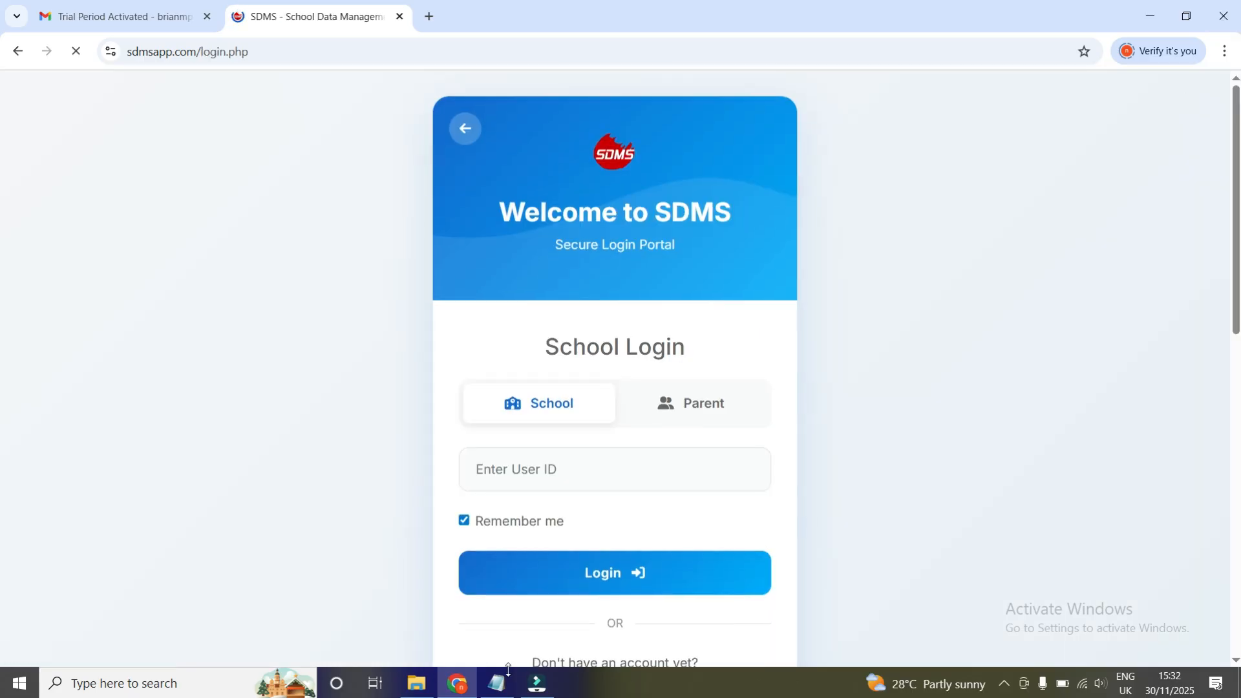
{"action": "left_click", "coordinate": [498, 683]}
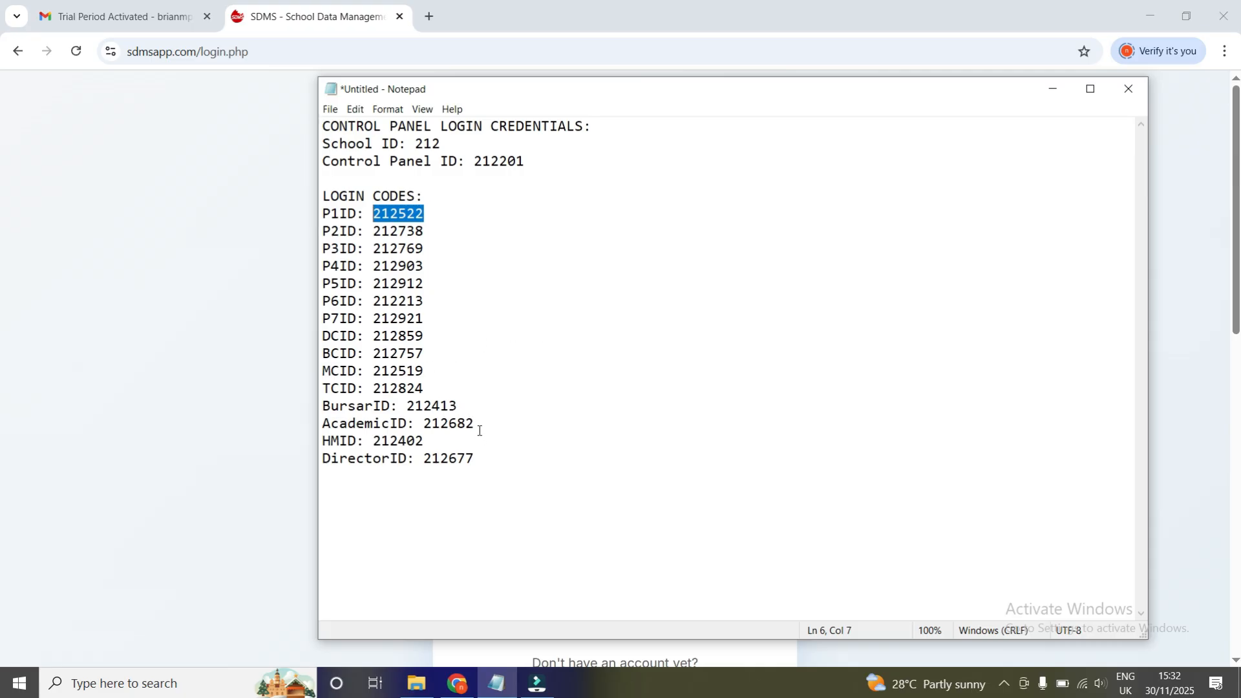
{"action": "left_click_drag", "start_coordinate": [479, 425], "coordinate": [425, 428]}
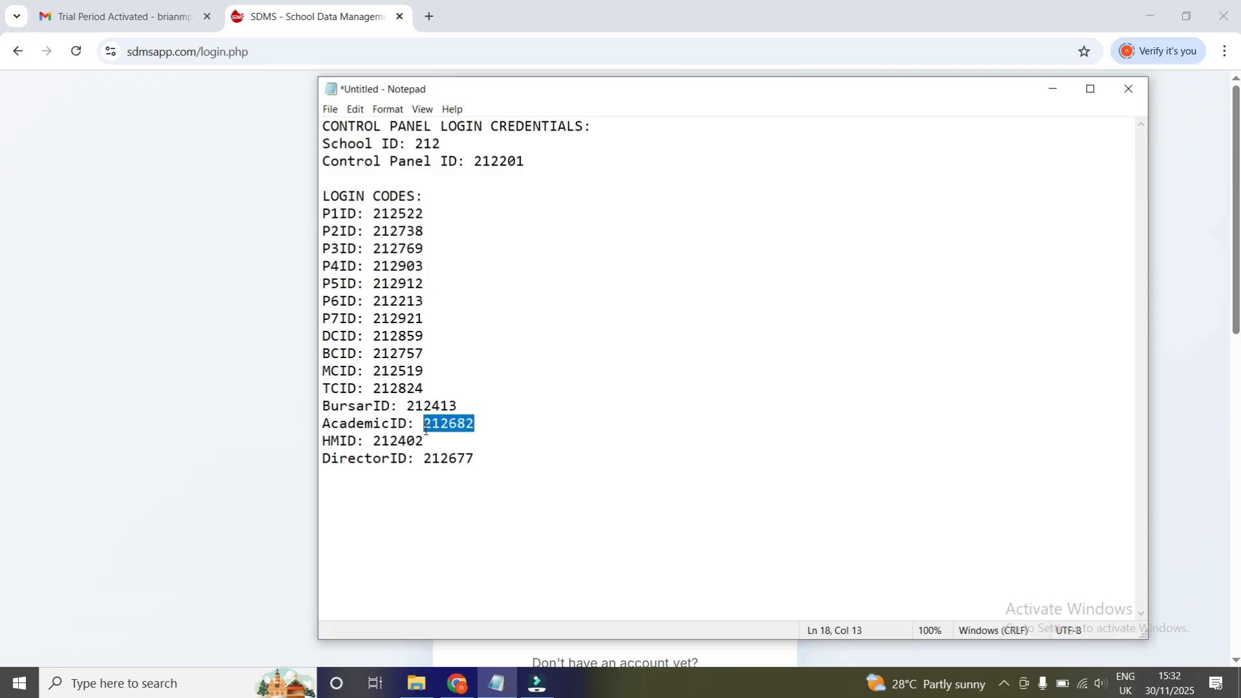
{"action": "right_click", "coordinate": [454, 426]}
{"action": "left_click", "coordinate": [544, 465]}
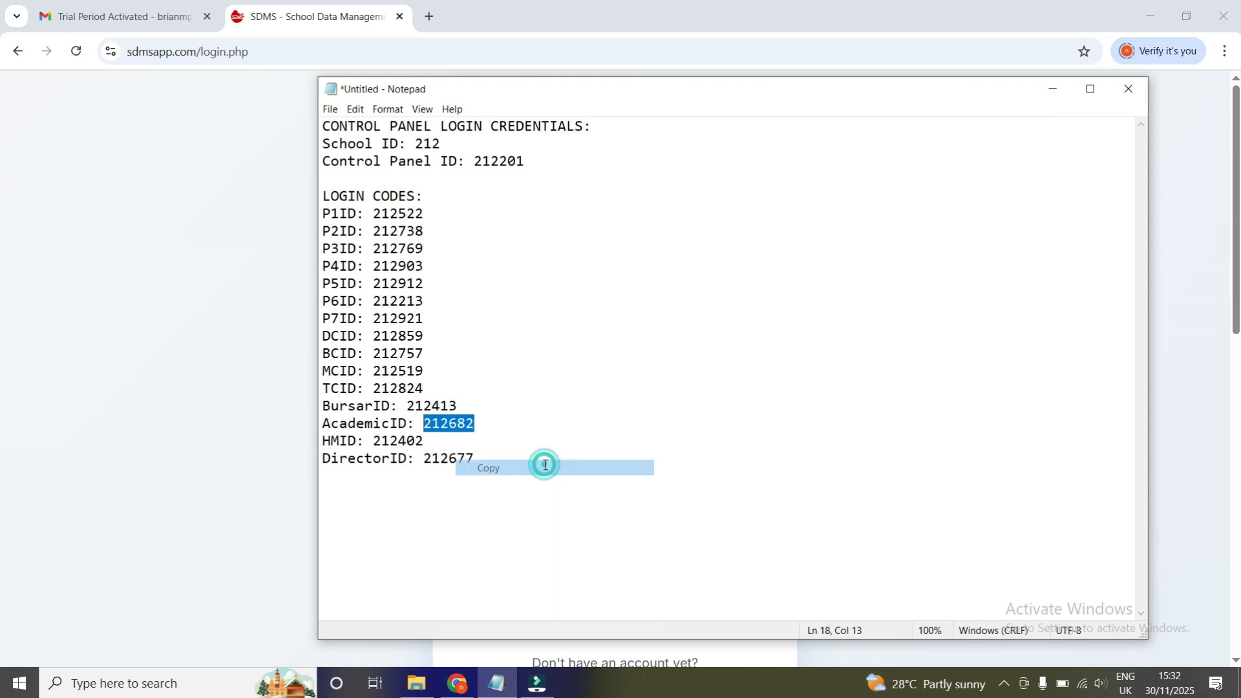
Sign in with the Academic login code and open Pupil Profiles > New Pupil
{"action": "left_click", "coordinate": [340, 23]}
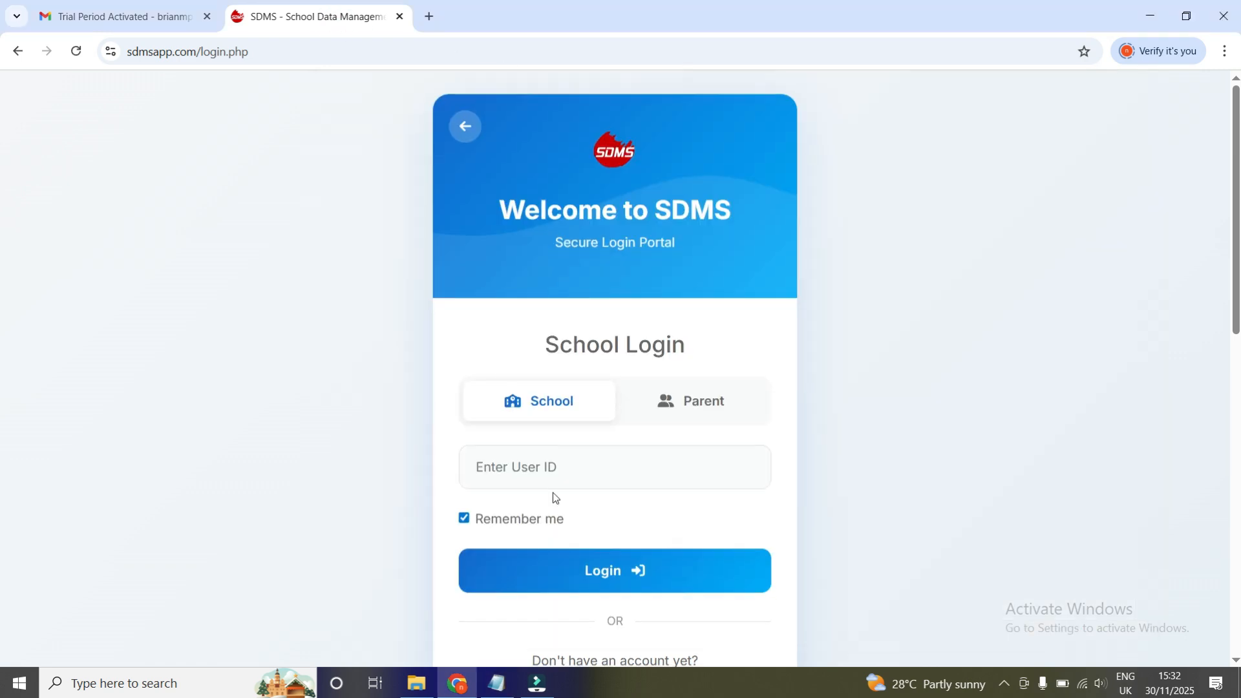
{"action": "left_click", "coordinate": [524, 468]}
{"action": "right_click", "coordinate": [523, 469]}
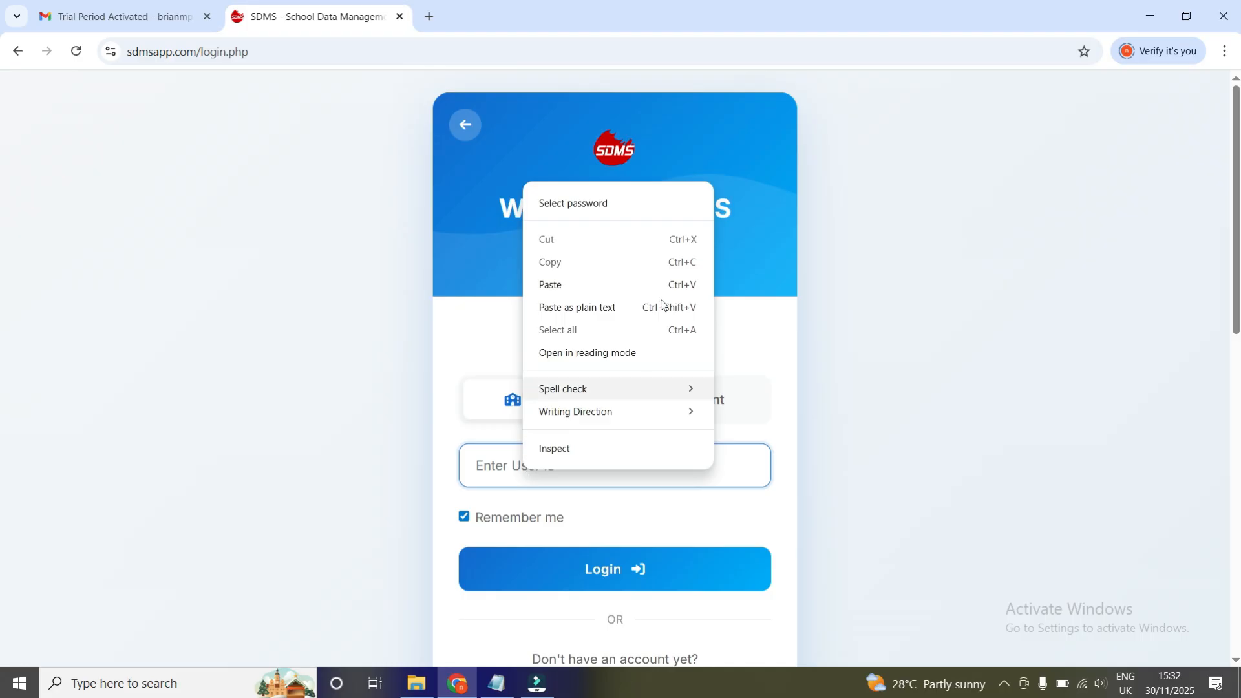
{"action": "left_click", "coordinate": [575, 285]}
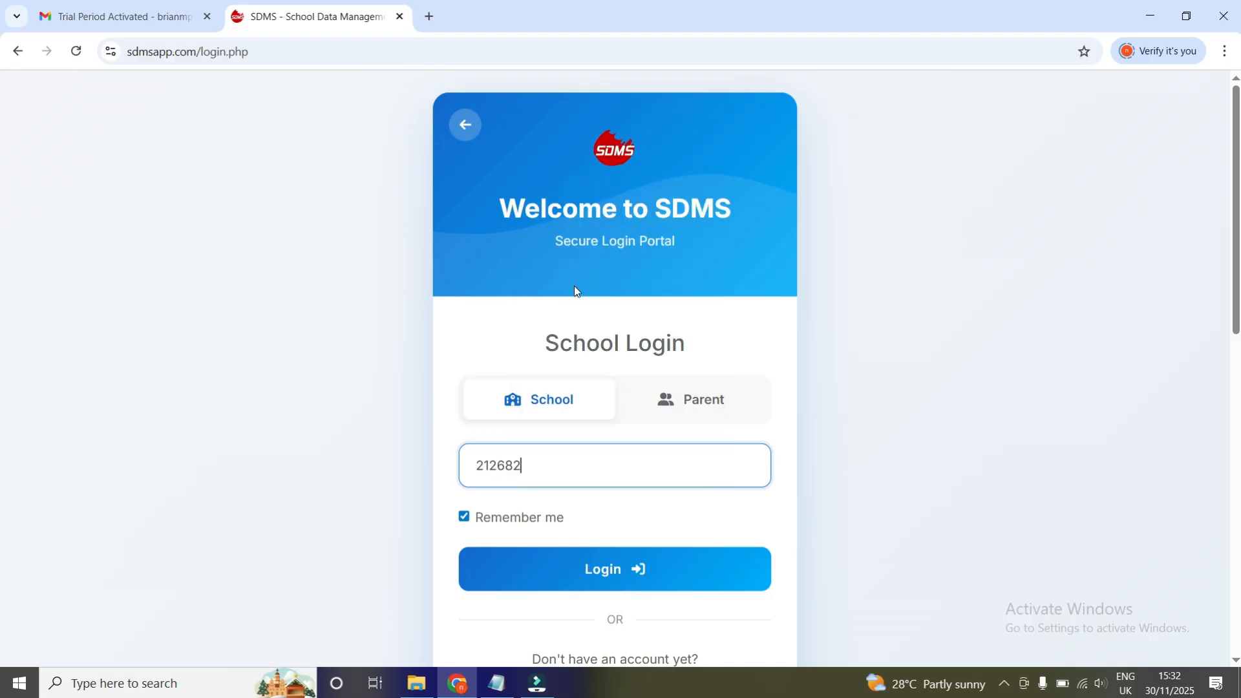
{"action": "left_click", "coordinate": [614, 562]}
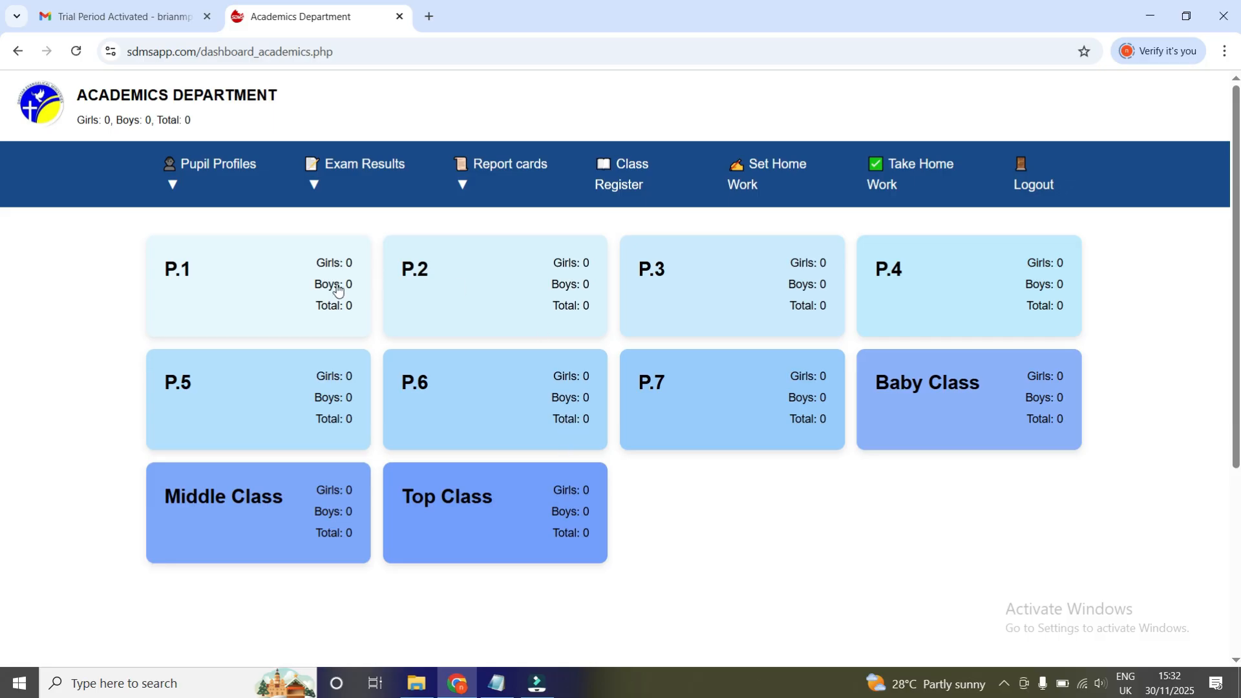
{"action": "mouse_move", "coordinate": [175, 185]}
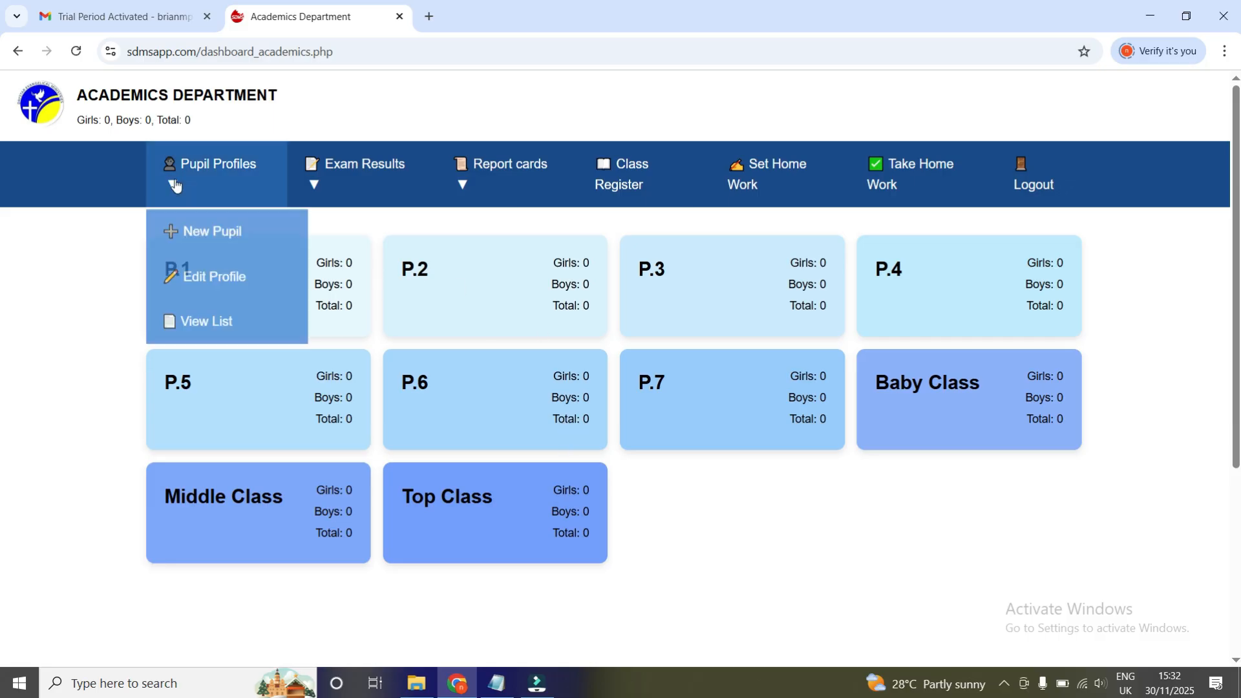
{"action": "left_click", "coordinate": [197, 232]}
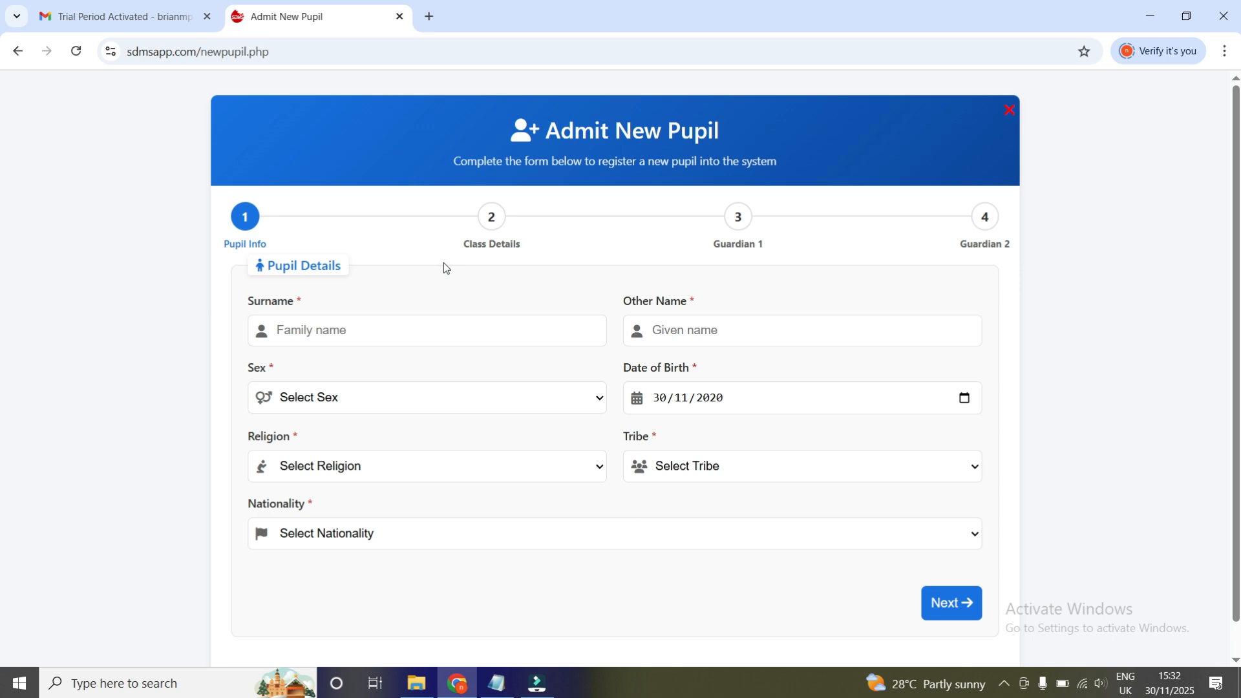
Fill the pupil's surname and other name from suggestions, sex Male, birth year 2011
{"action": "left_click", "coordinate": [326, 333]}
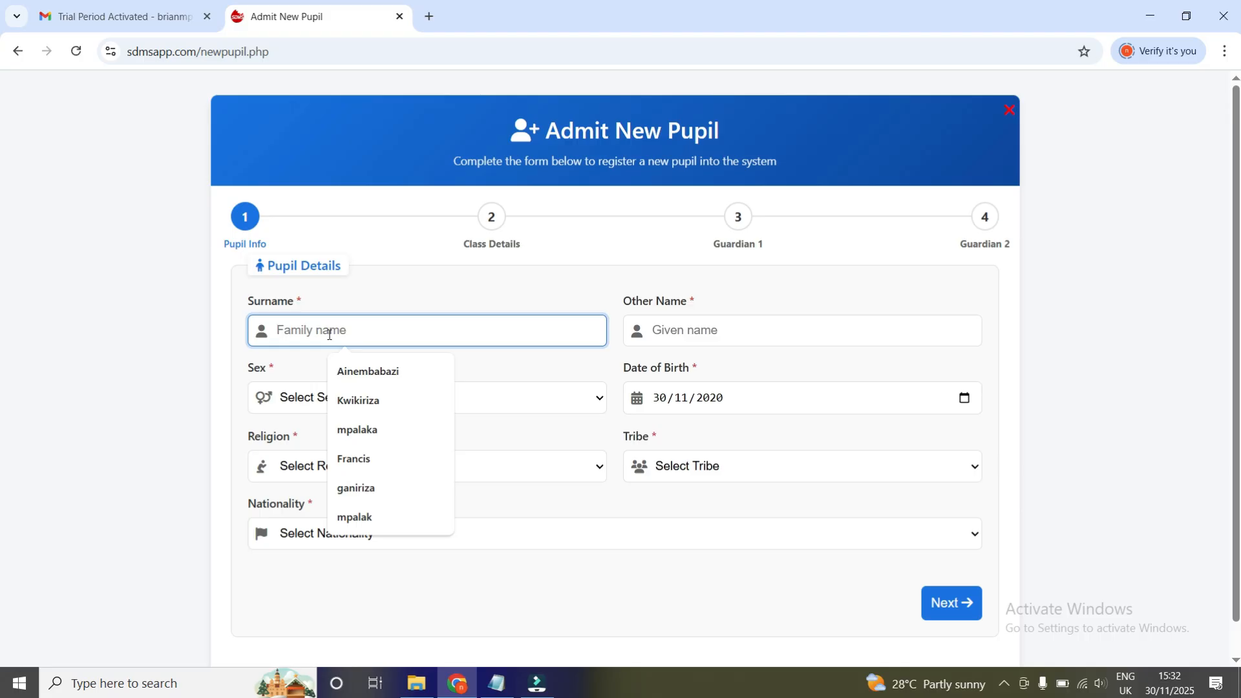
{"action": "left_click", "coordinate": [362, 463]}
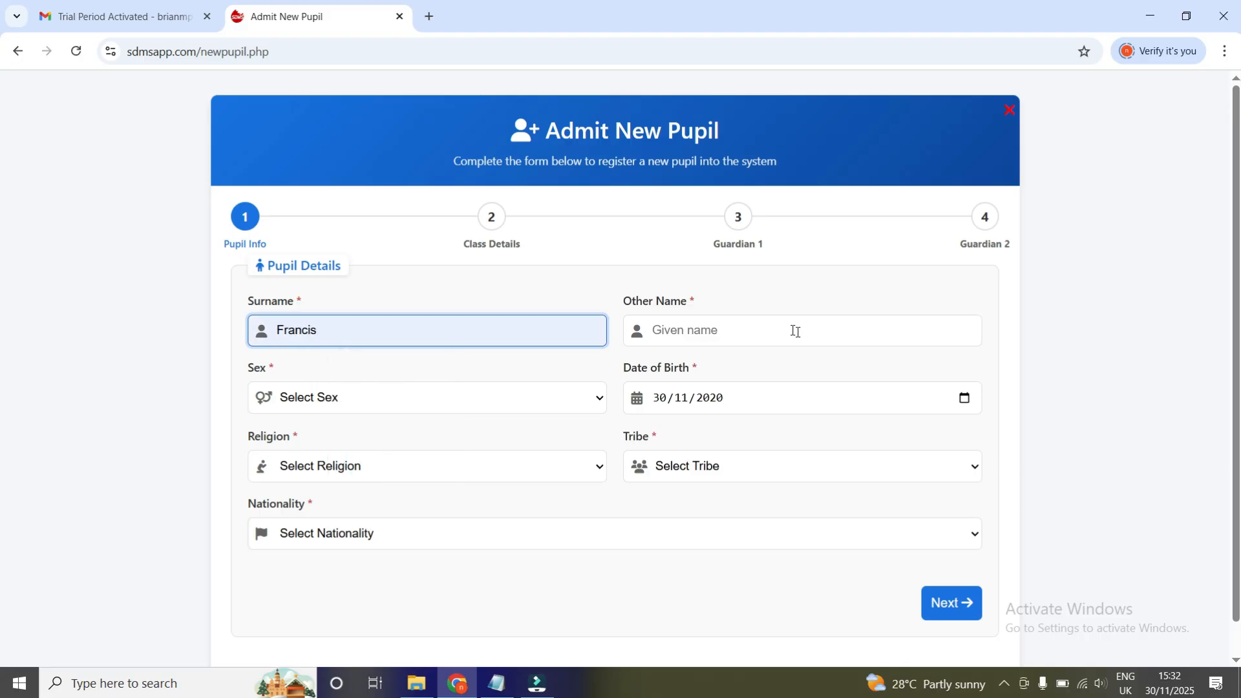
{"action": "left_click", "coordinate": [763, 329]}
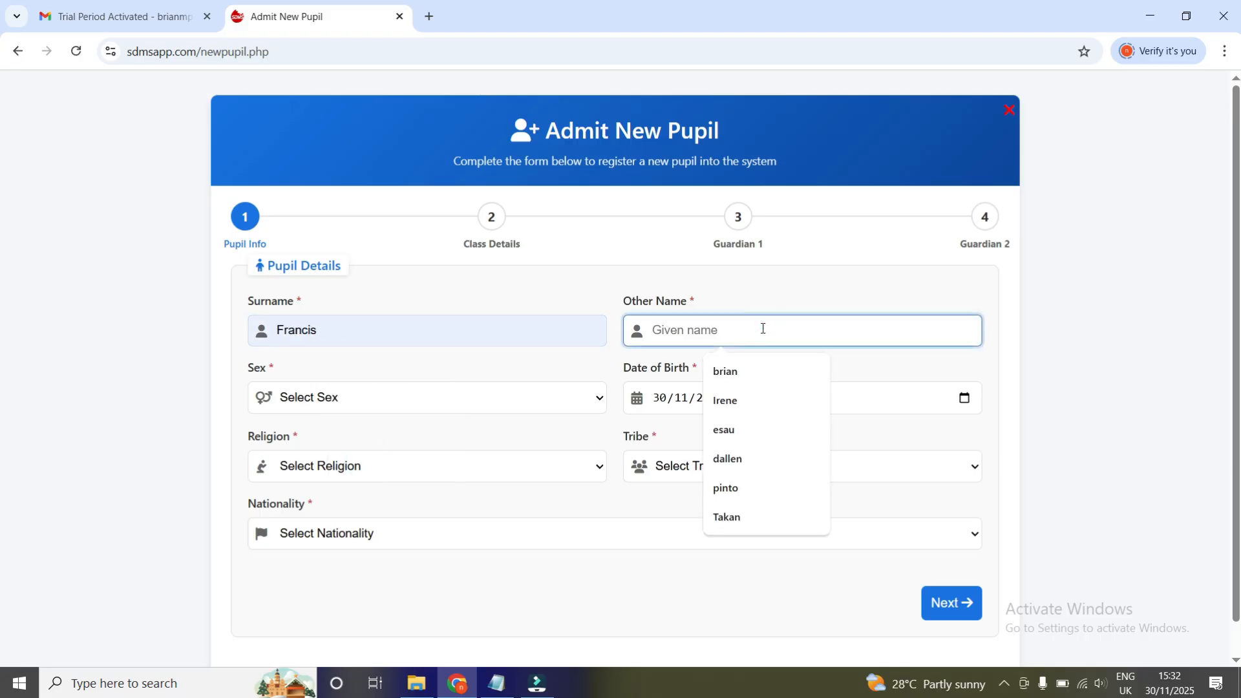
{"action": "left_click", "coordinate": [743, 460]}
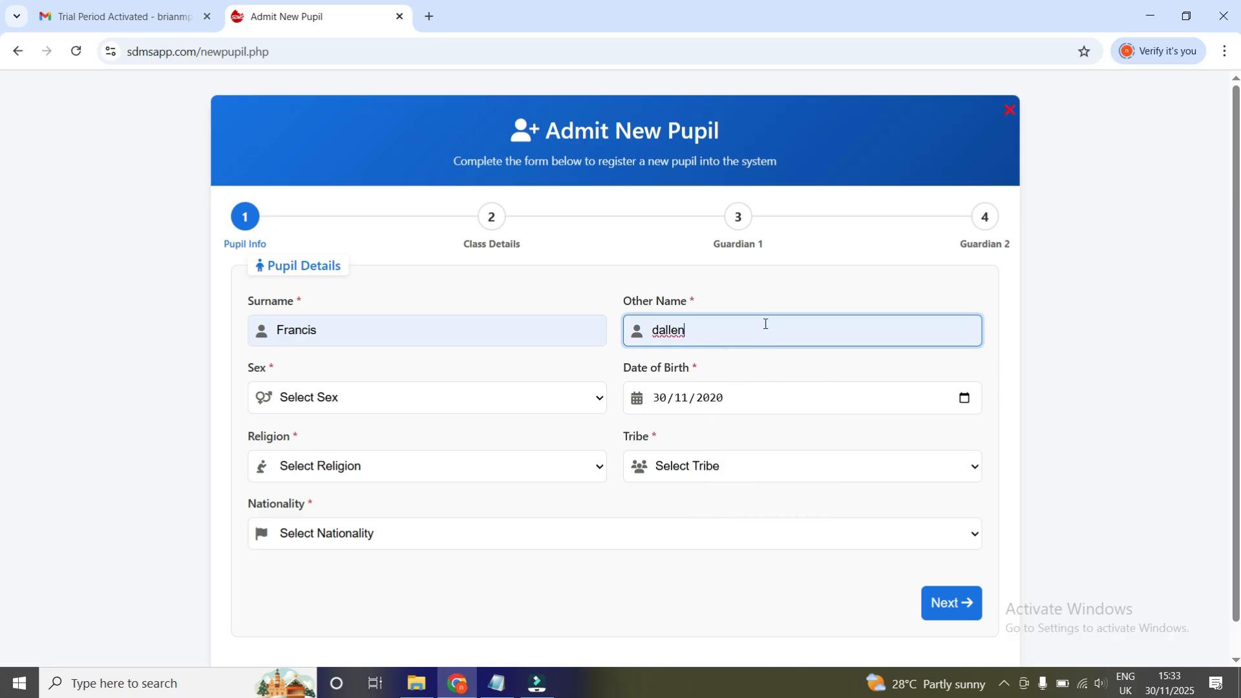
{"action": "left_click", "coordinate": [366, 410]}
{"action": "left_click", "coordinate": [335, 446]}
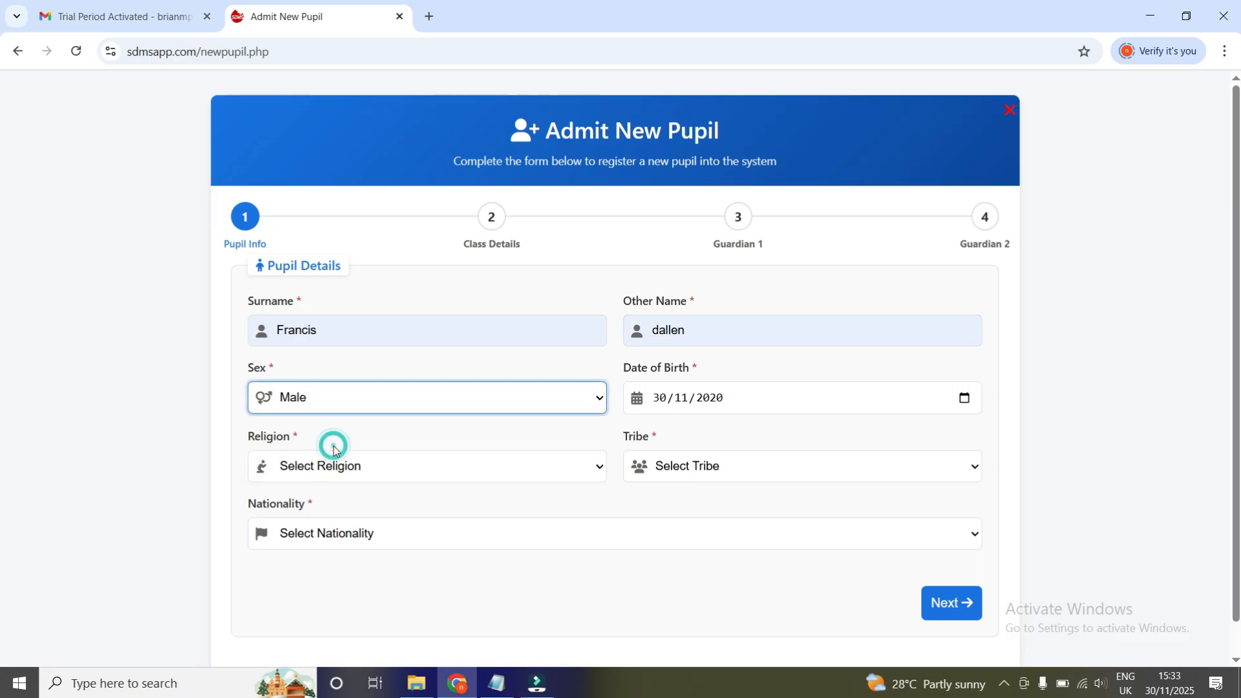
{"action": "left_click", "coordinate": [664, 400]}
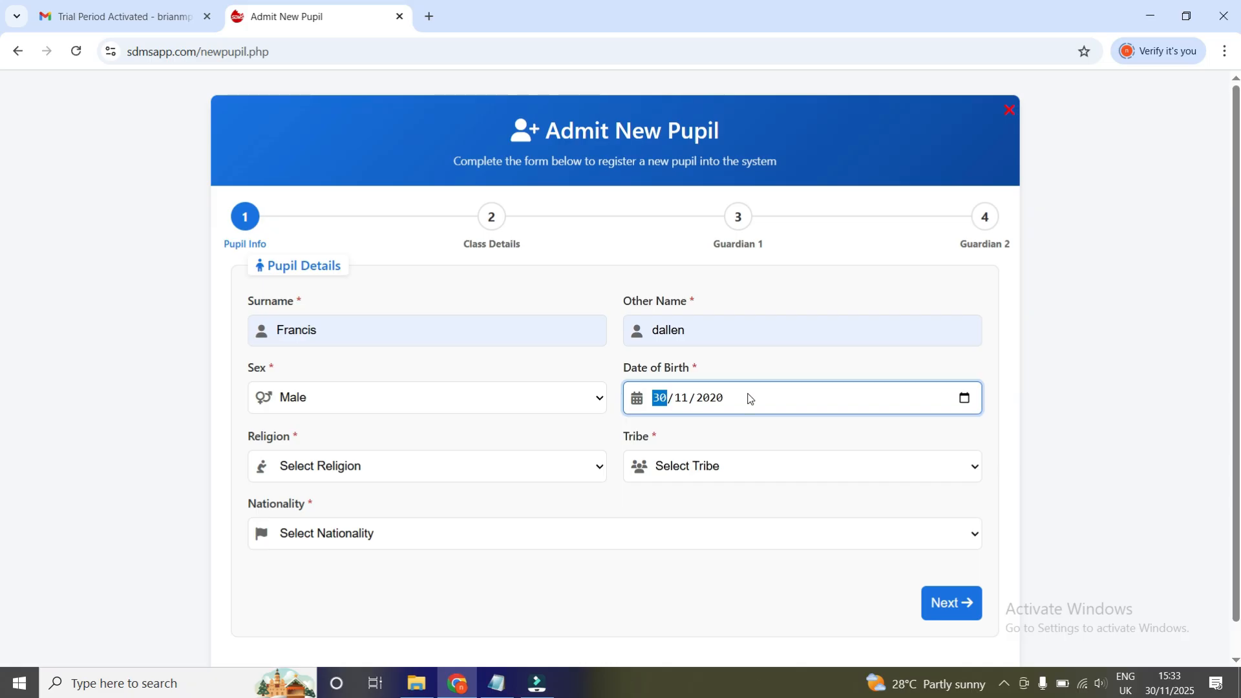
{"action": "left_click", "coordinate": [721, 401]}
{"action": "type", "text": "2011"}
Set religion to Born Again, tribe to Samia and nationality to Uganda
{"action": "left_click", "coordinate": [406, 468]}
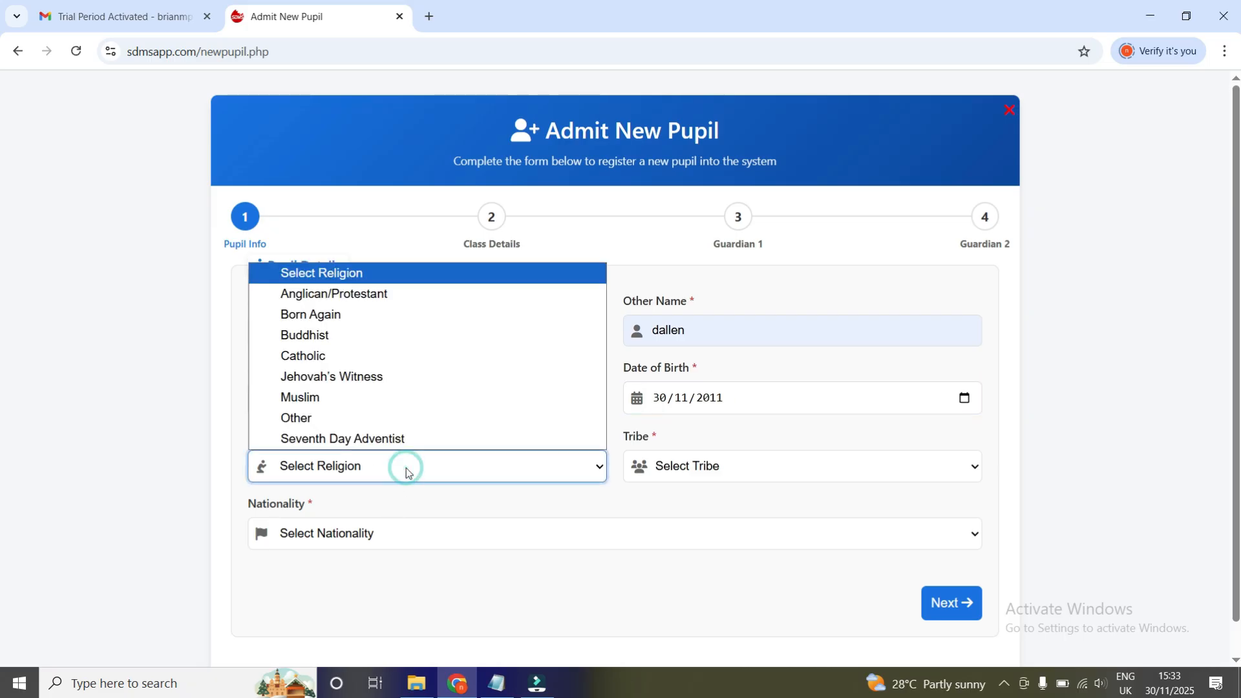
{"action": "left_click", "coordinate": [372, 321]}
{"action": "left_click", "coordinate": [832, 465]}
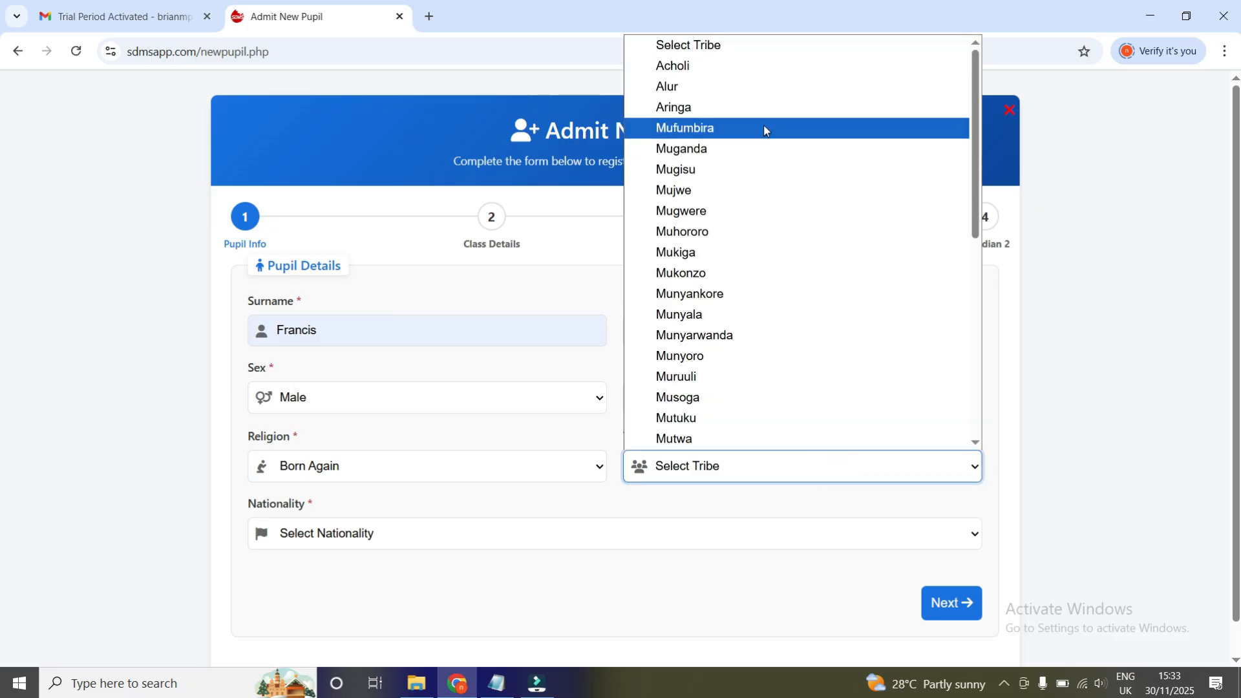
{"action": "scroll", "coordinate": [796, 236], "scroll_direction": "down", "scroll_amount": 5}
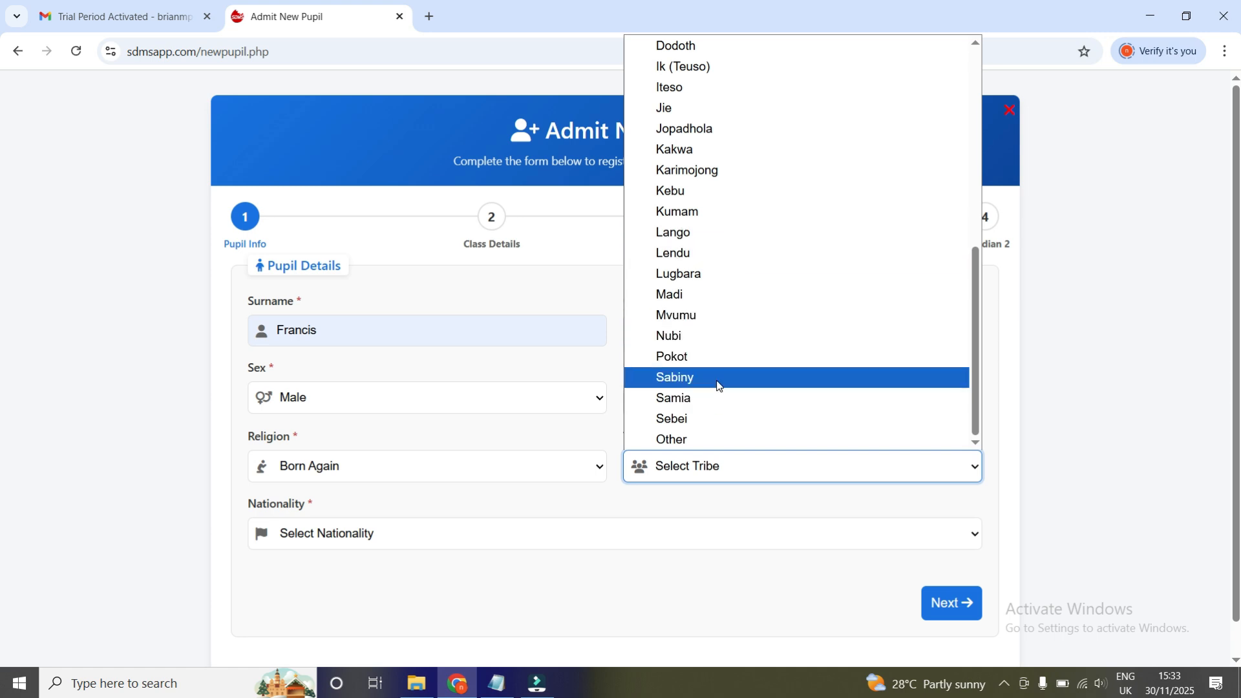
{"action": "left_click", "coordinate": [713, 397]}
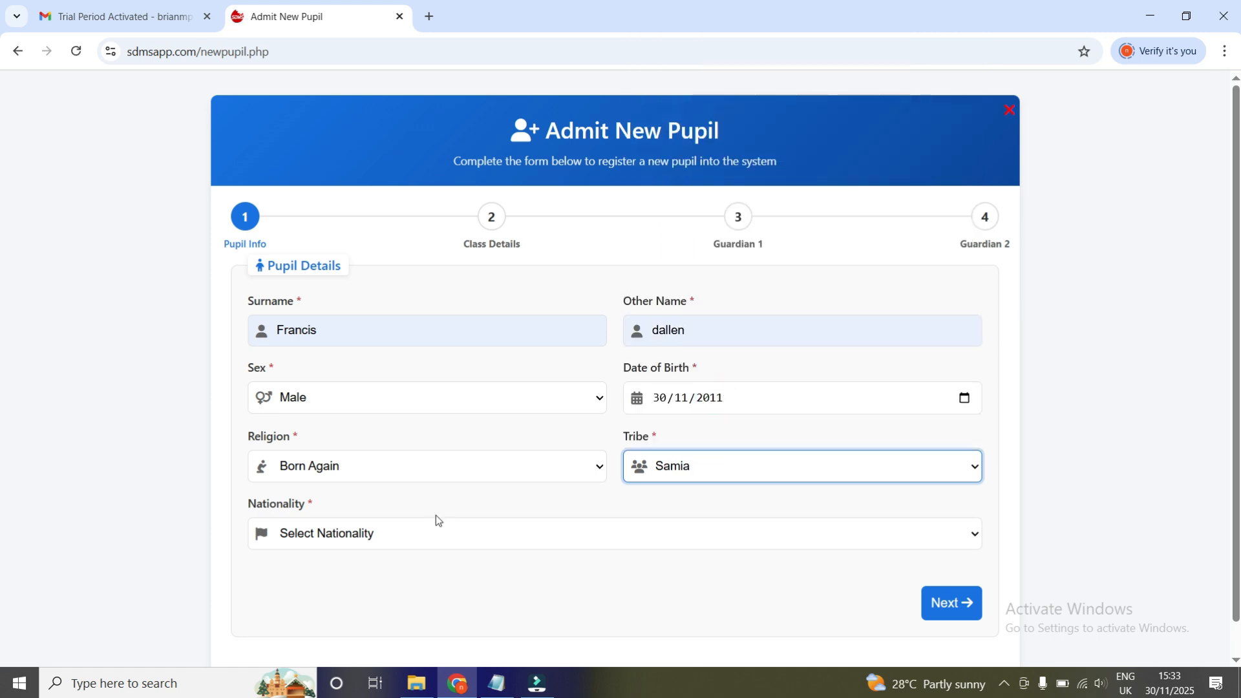
{"action": "left_click", "coordinate": [416, 541]}
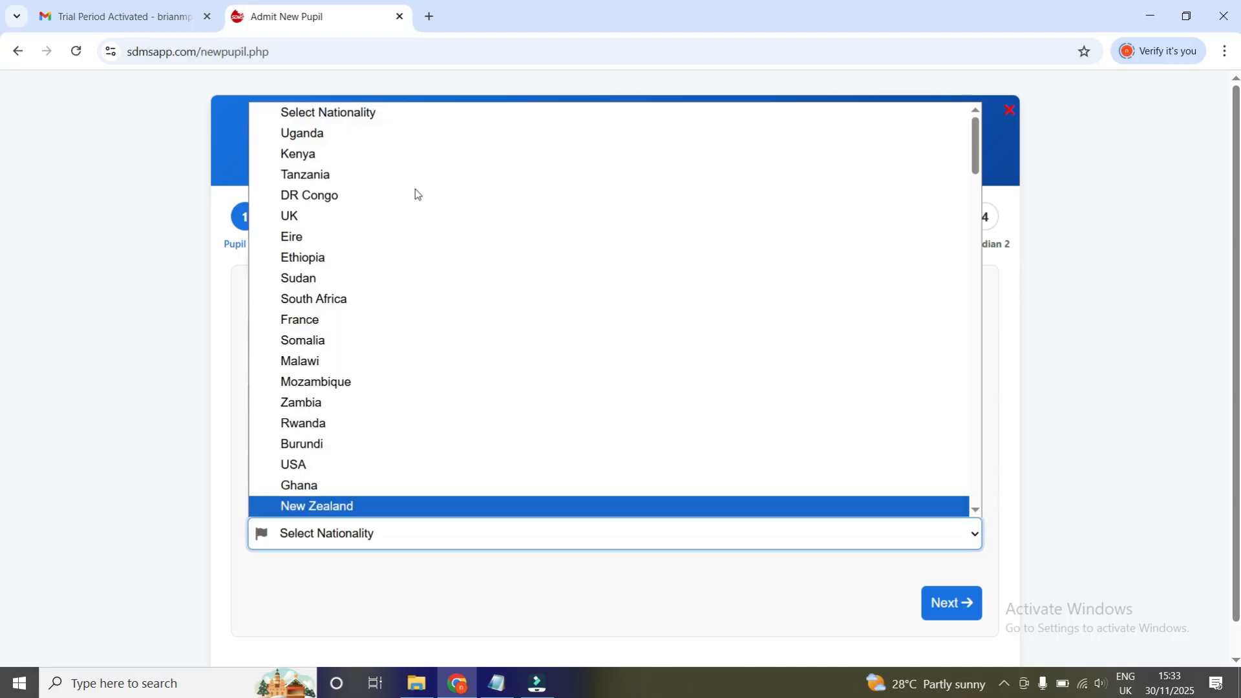
{"action": "left_click", "coordinate": [406, 134]}
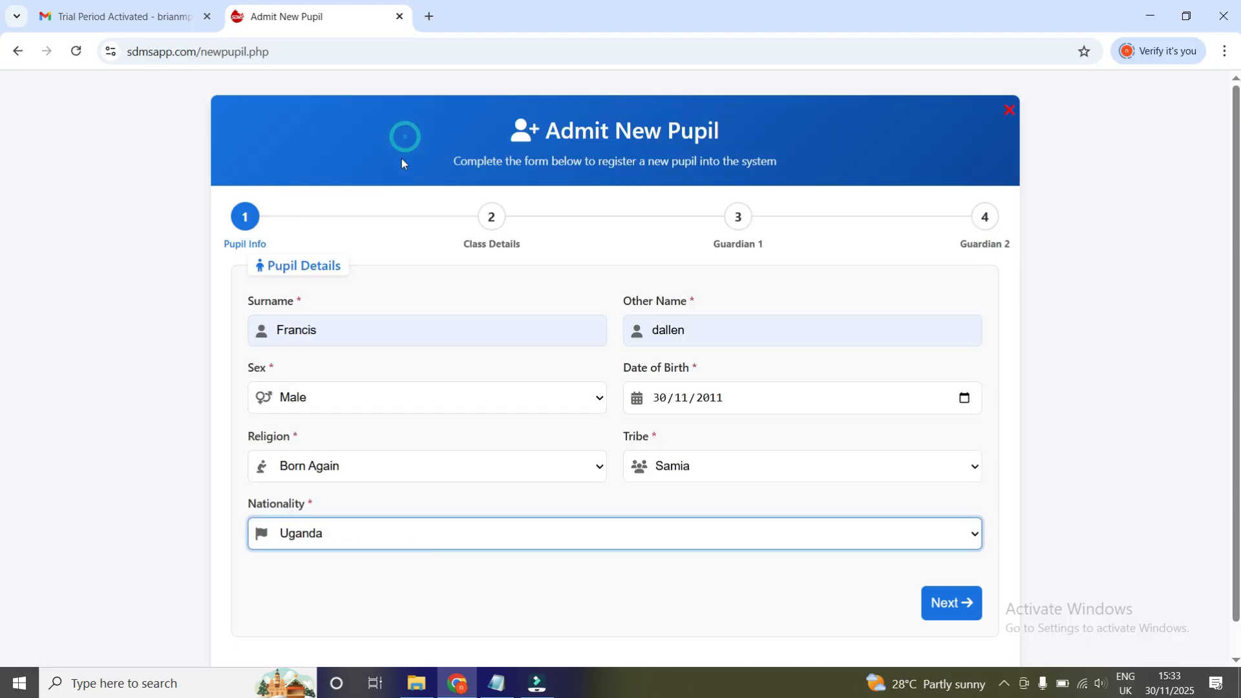
Set class P.1 and section Dayscholar, check the Stream and House lists, then advance to Guardian 1
{"action": "left_click", "coordinate": [492, 217]}
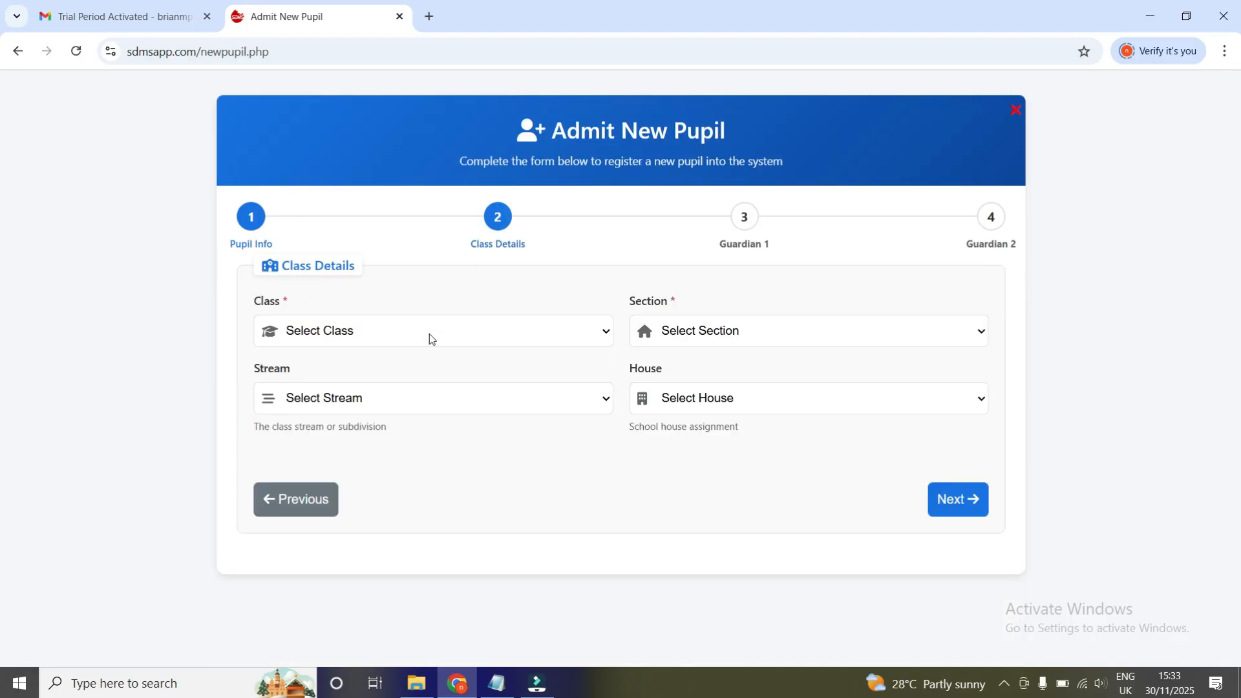
{"action": "left_click", "coordinate": [411, 339]}
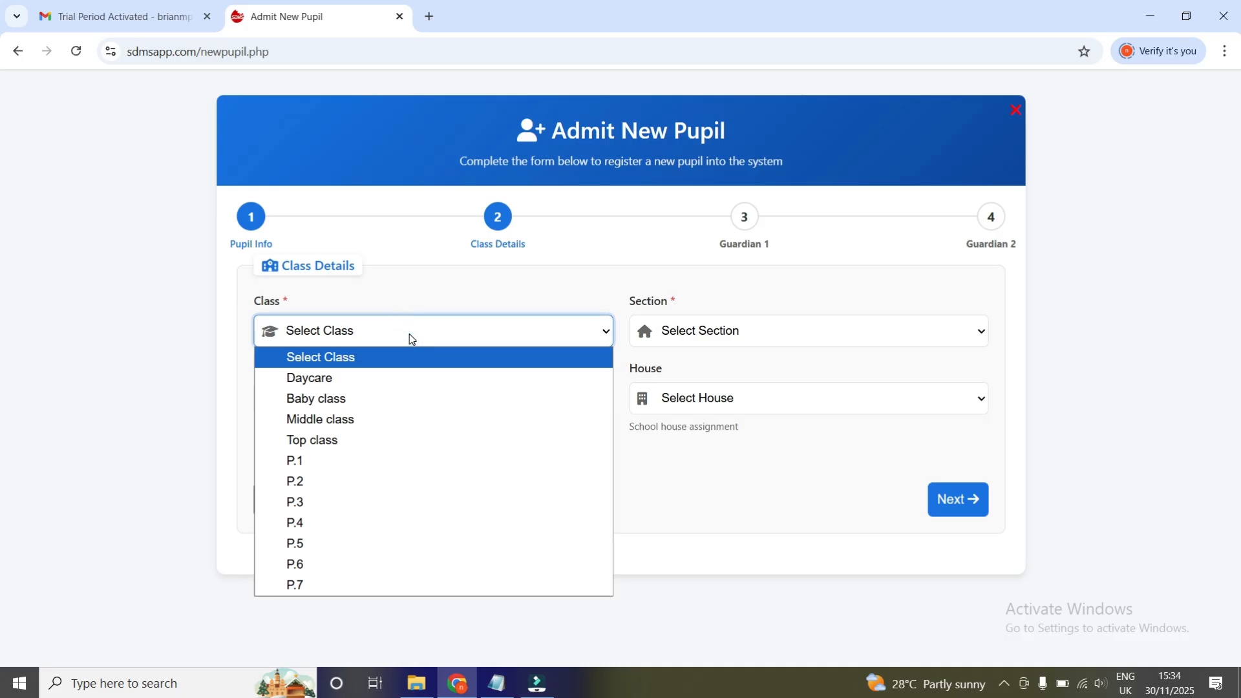
{"action": "left_click", "coordinate": [344, 459]}
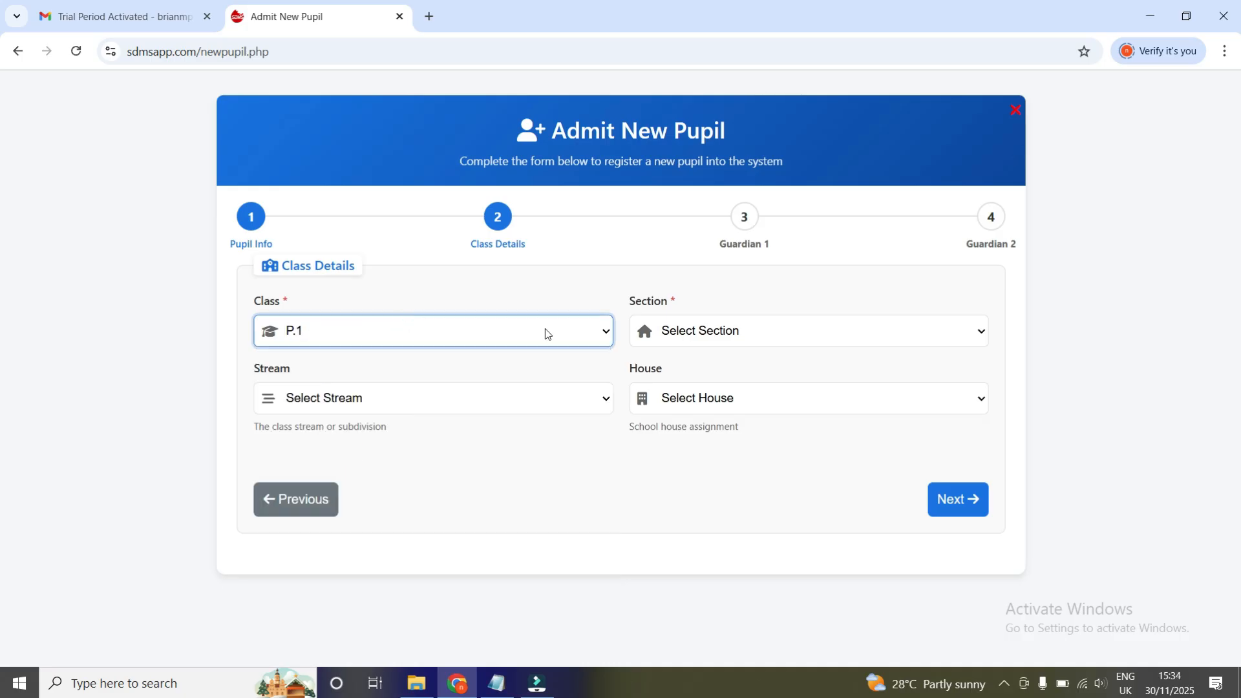
{"action": "left_click", "coordinate": [729, 331]}
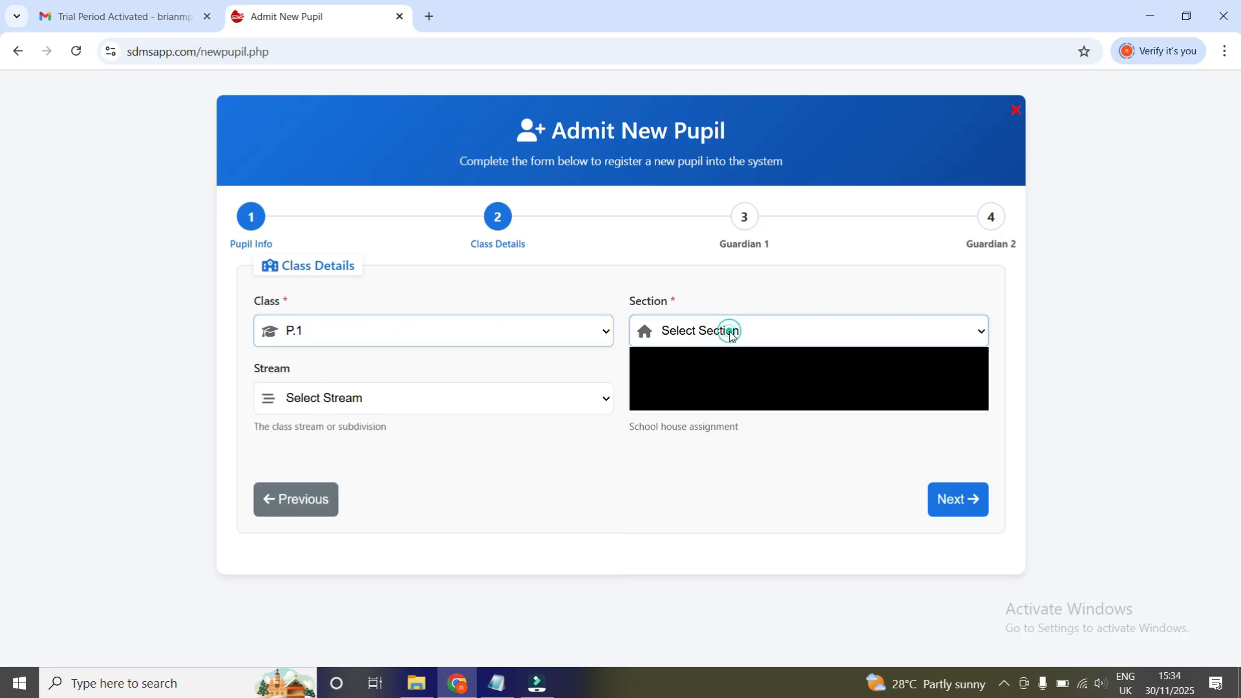
{"action": "left_click", "coordinate": [714, 378]}
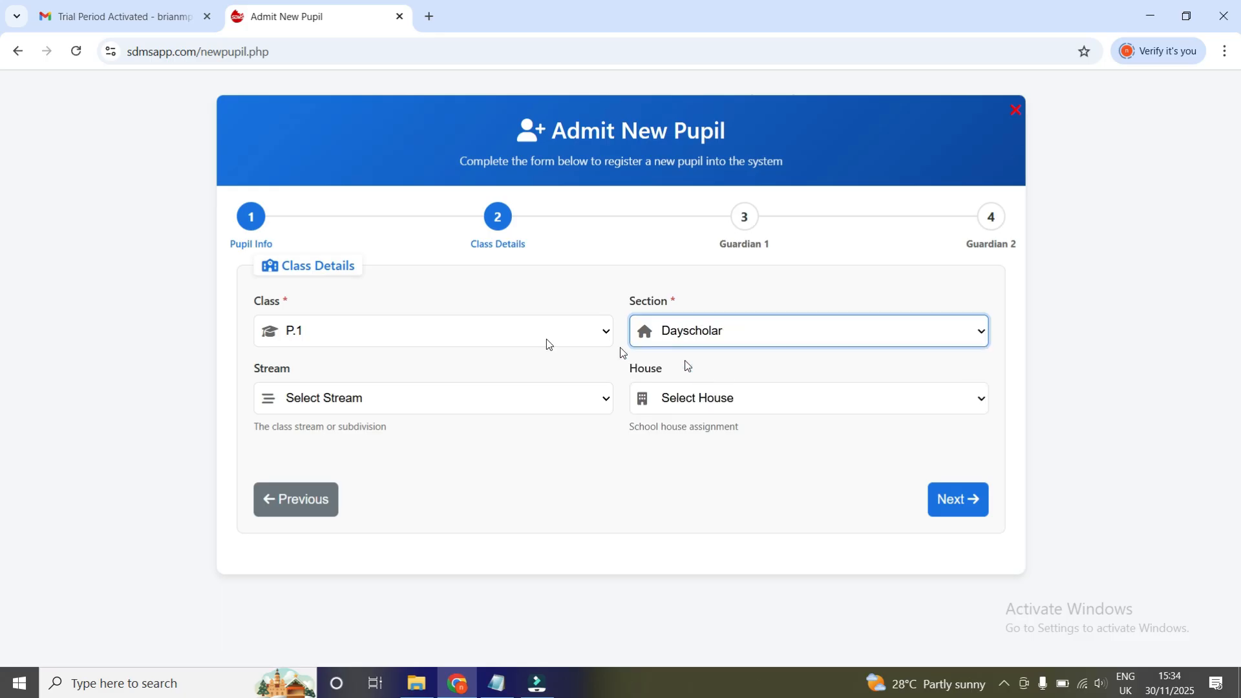
{"action": "left_click", "coordinate": [385, 398]}
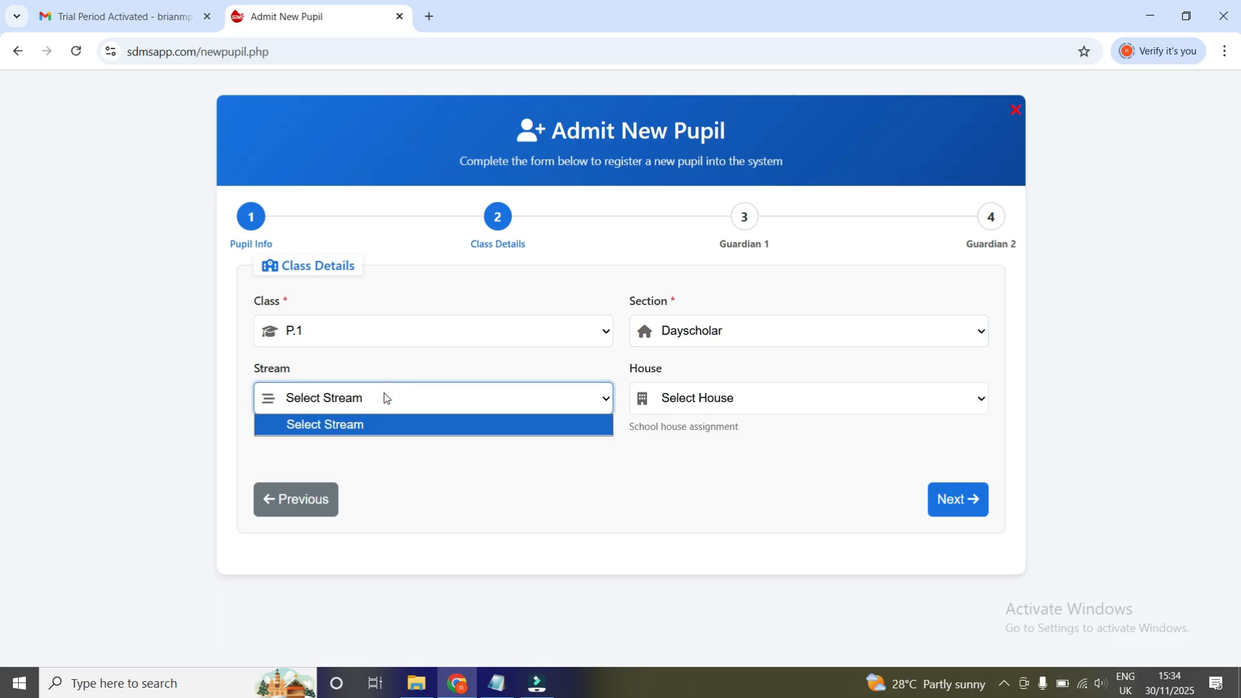
{"action": "left_click", "coordinate": [754, 401]}
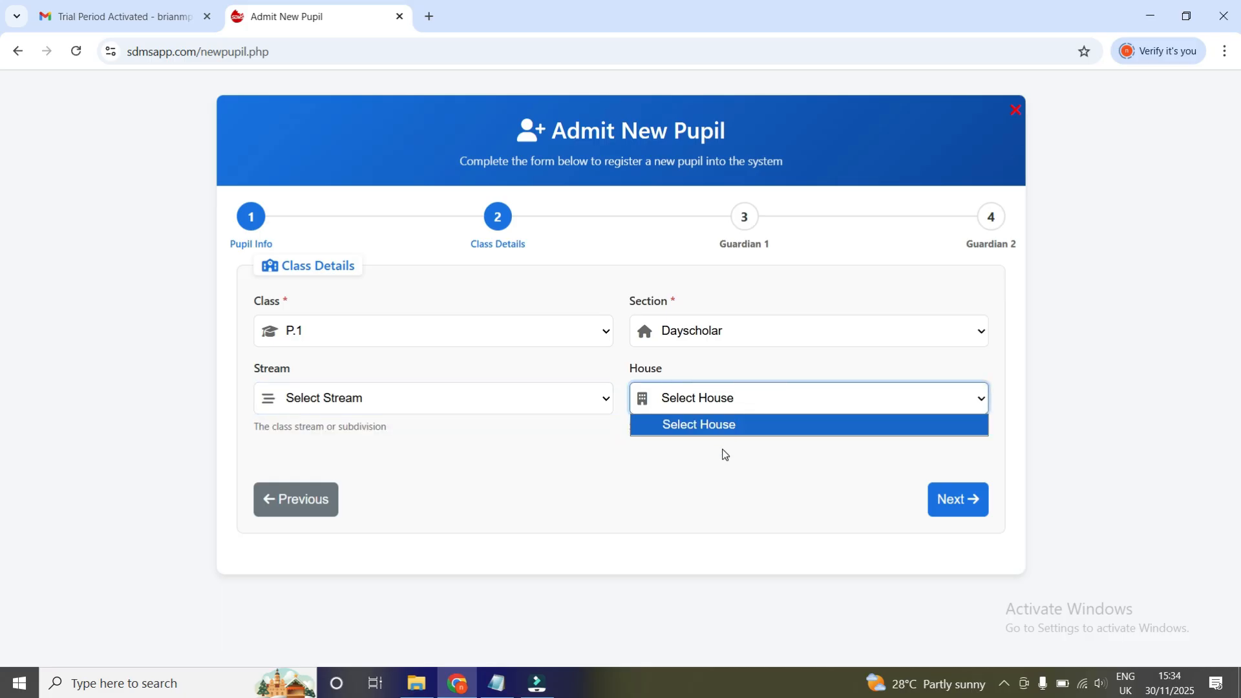
{"action": "left_click", "coordinate": [750, 221]}
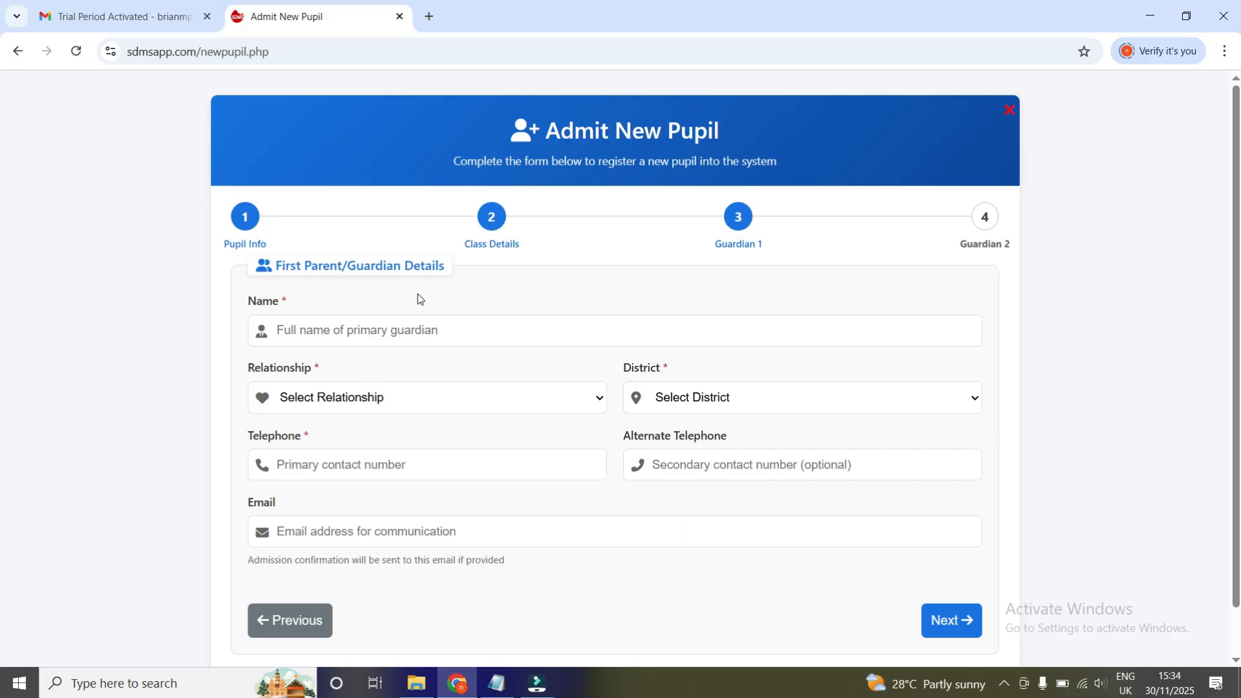
Fill Guardian 1's name from suggestions, relationship Father, district Bukwa
{"action": "left_click", "coordinate": [329, 325]}
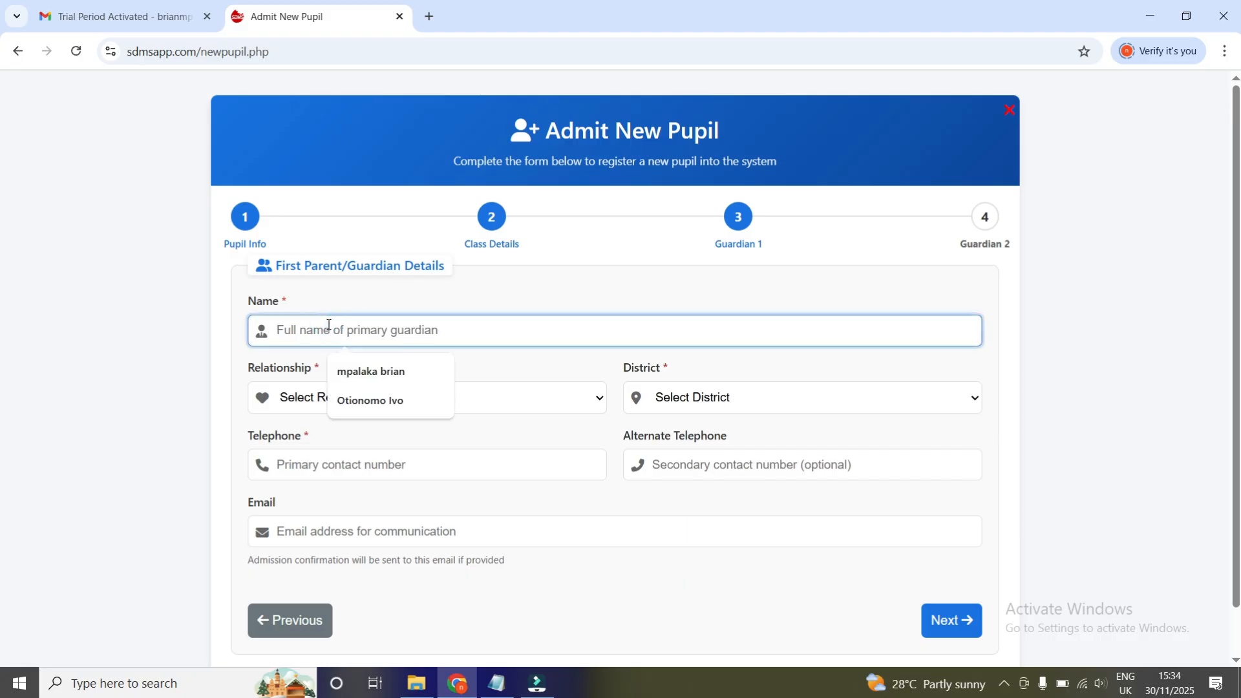
{"action": "left_click", "coordinate": [372, 401]}
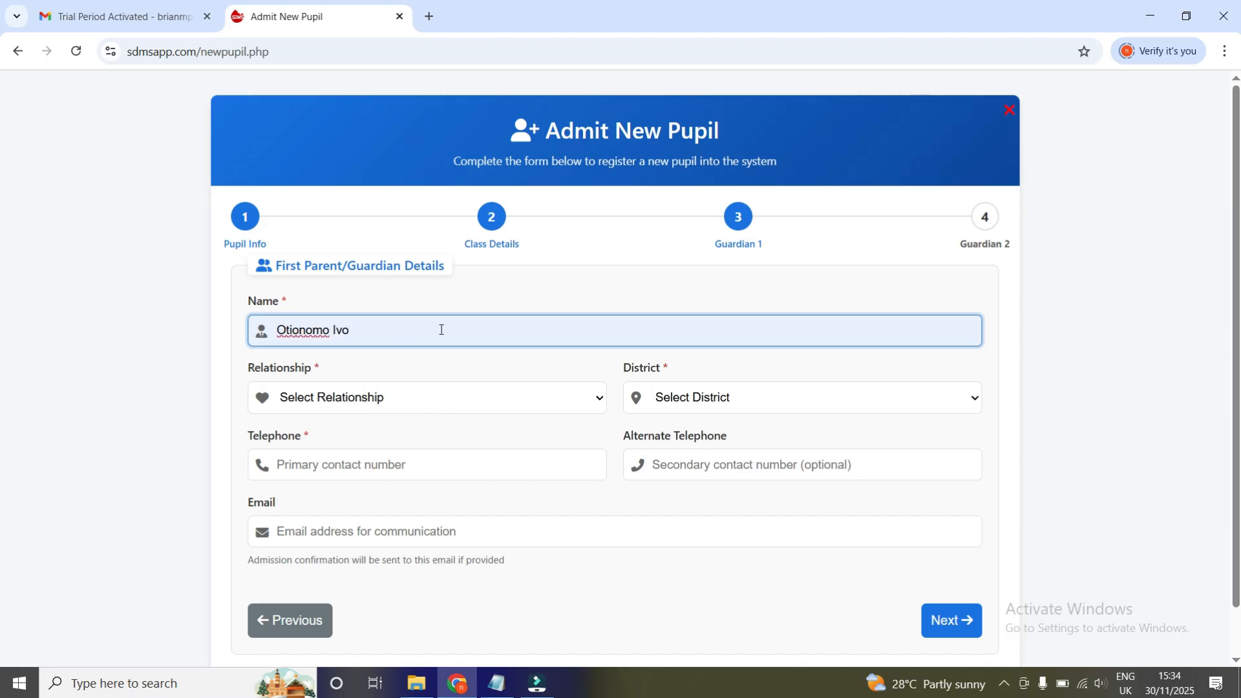
{"action": "left_click", "coordinate": [429, 402]}
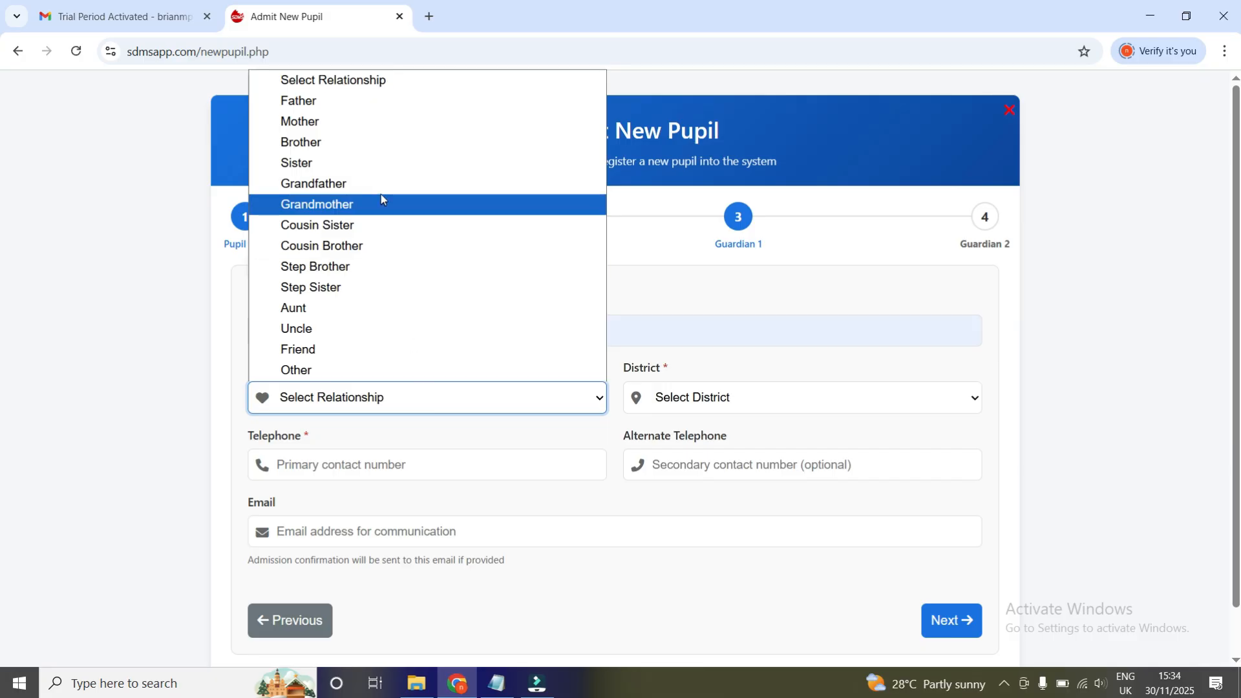
{"action": "left_click", "coordinate": [370, 102]}
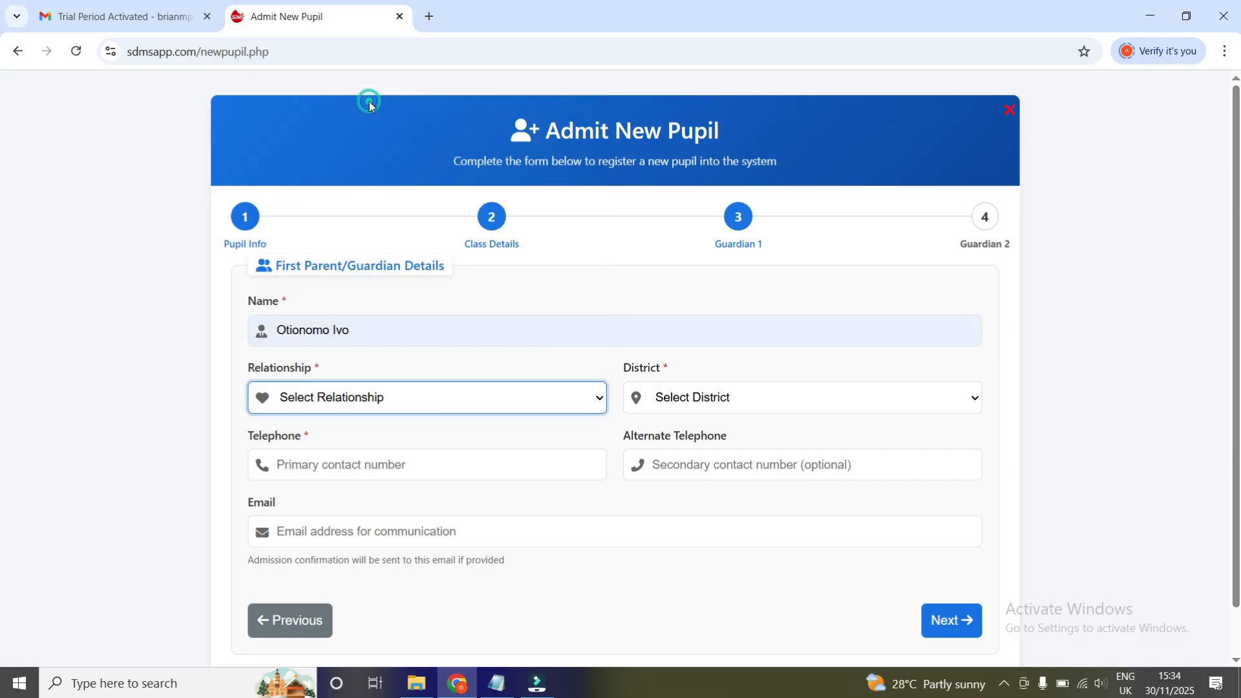
{"action": "left_click", "coordinate": [702, 402]}
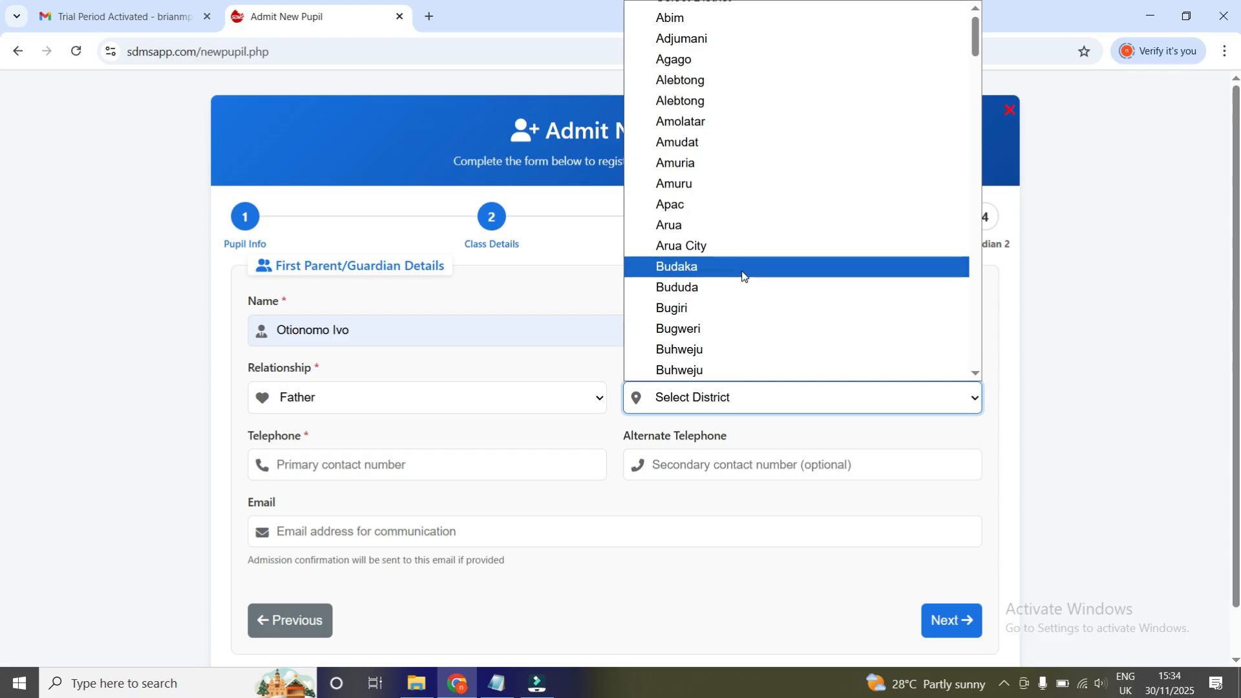
{"action": "scroll", "coordinate": [741, 317], "scroll_direction": "down", "scroll_amount": 3}
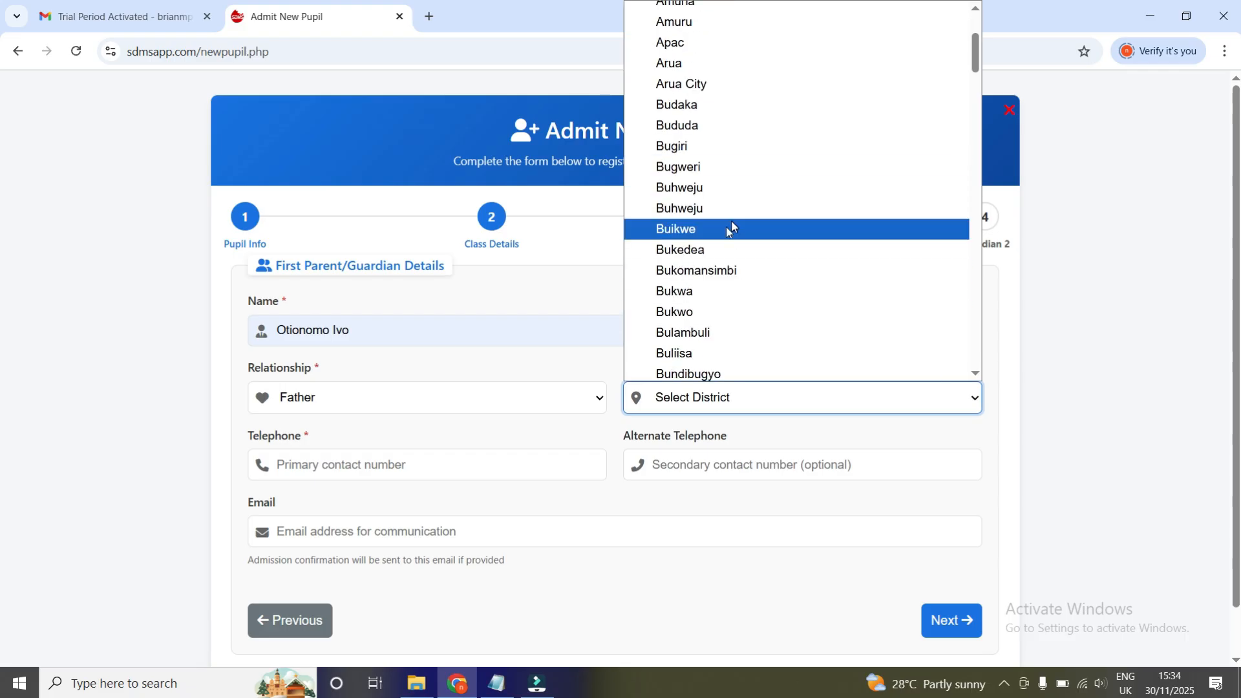
{"action": "left_click", "coordinate": [711, 303]}
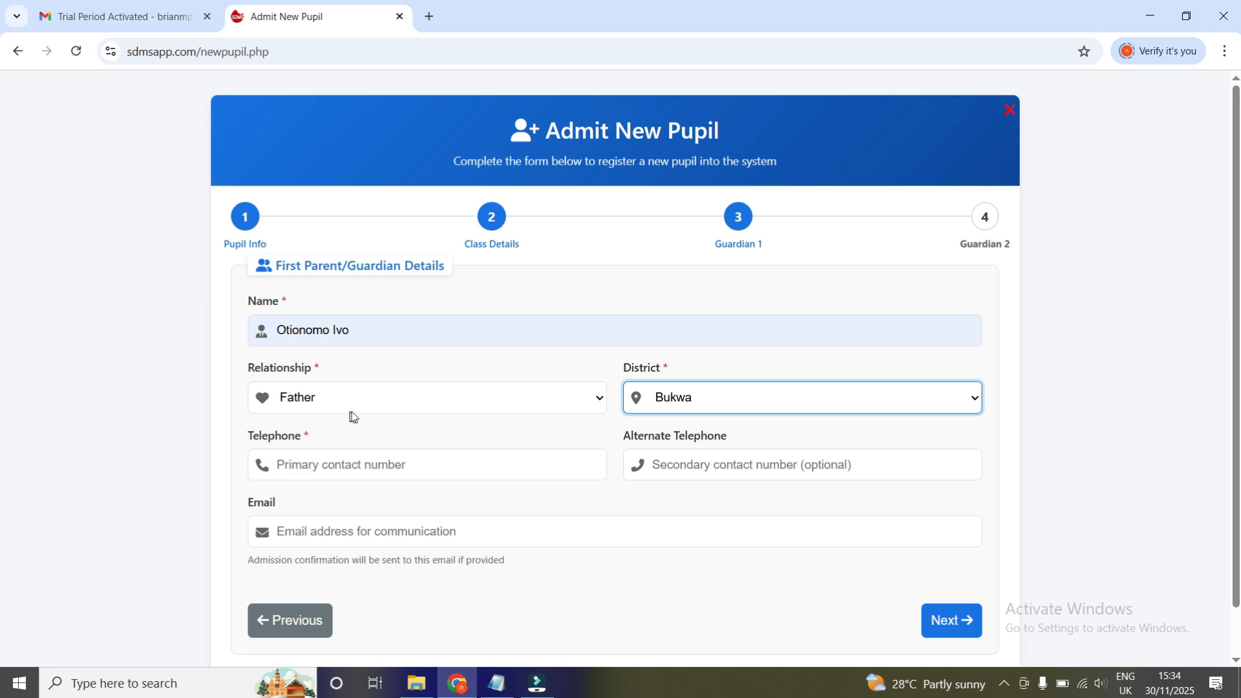
Add the guardian's saved phone number and e-mail, then advance to the Guardian 2 step
{"action": "left_click", "coordinate": [383, 466]}
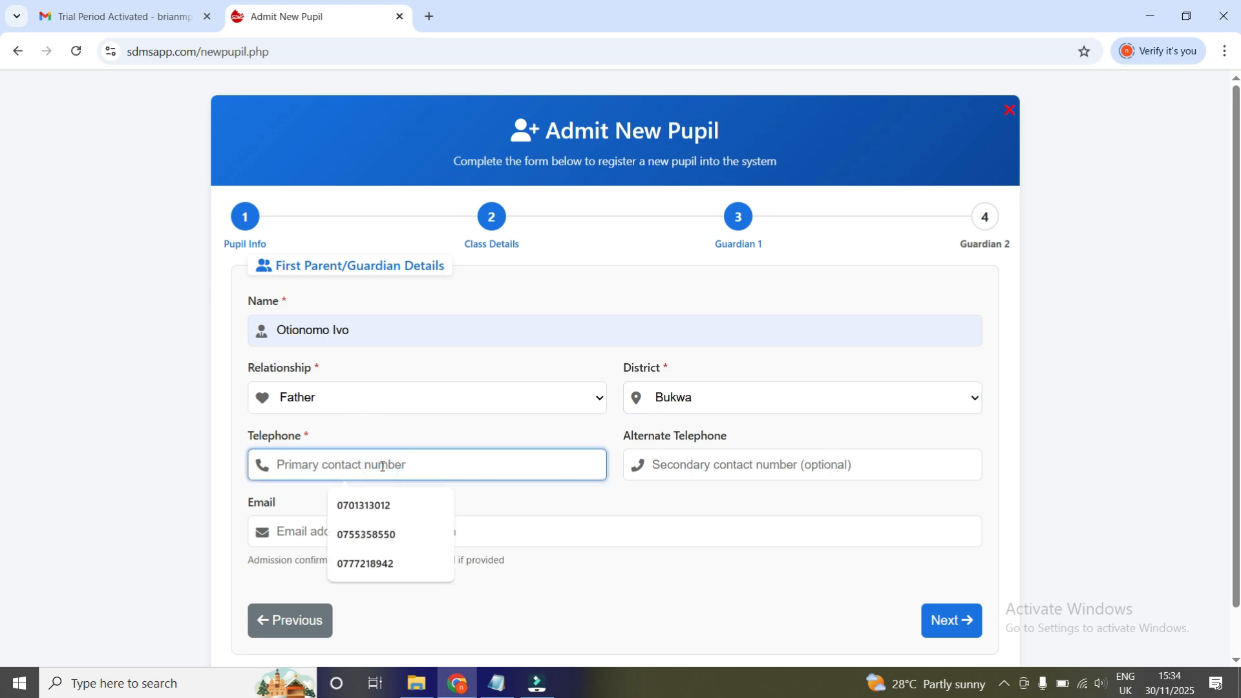
{"action": "left_click", "coordinate": [355, 507]}
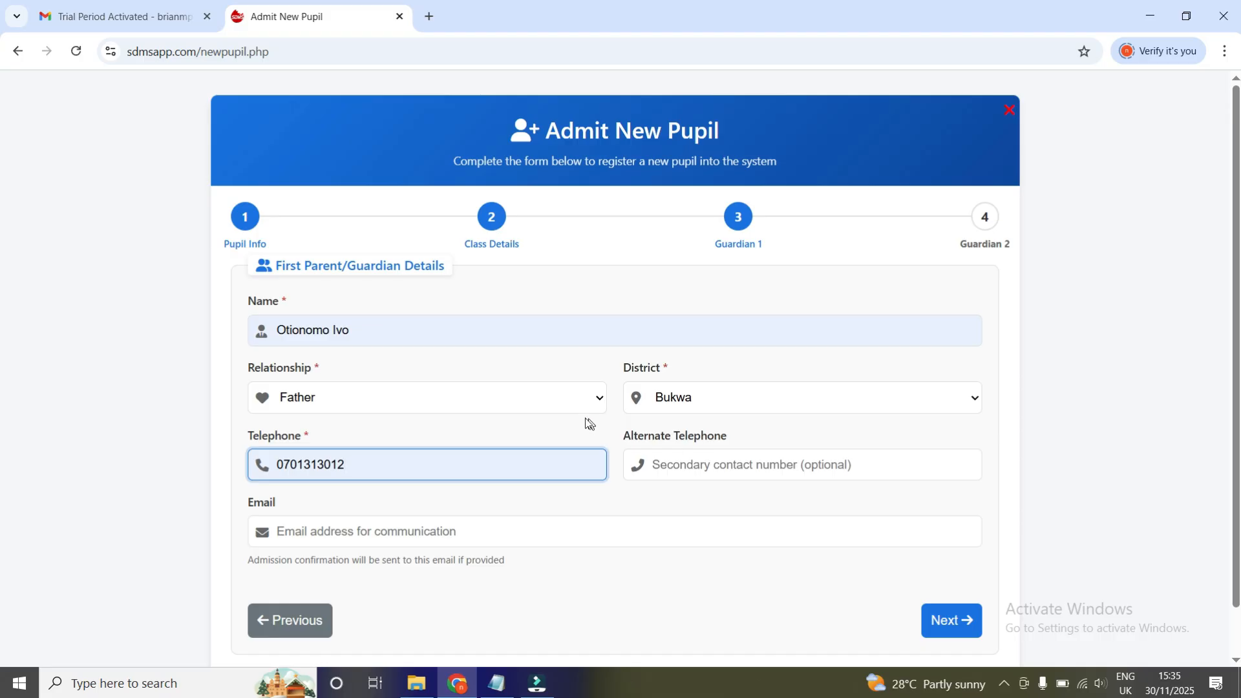
{"action": "scroll", "coordinate": [588, 421], "scroll_direction": "down", "scroll_amount": 1}
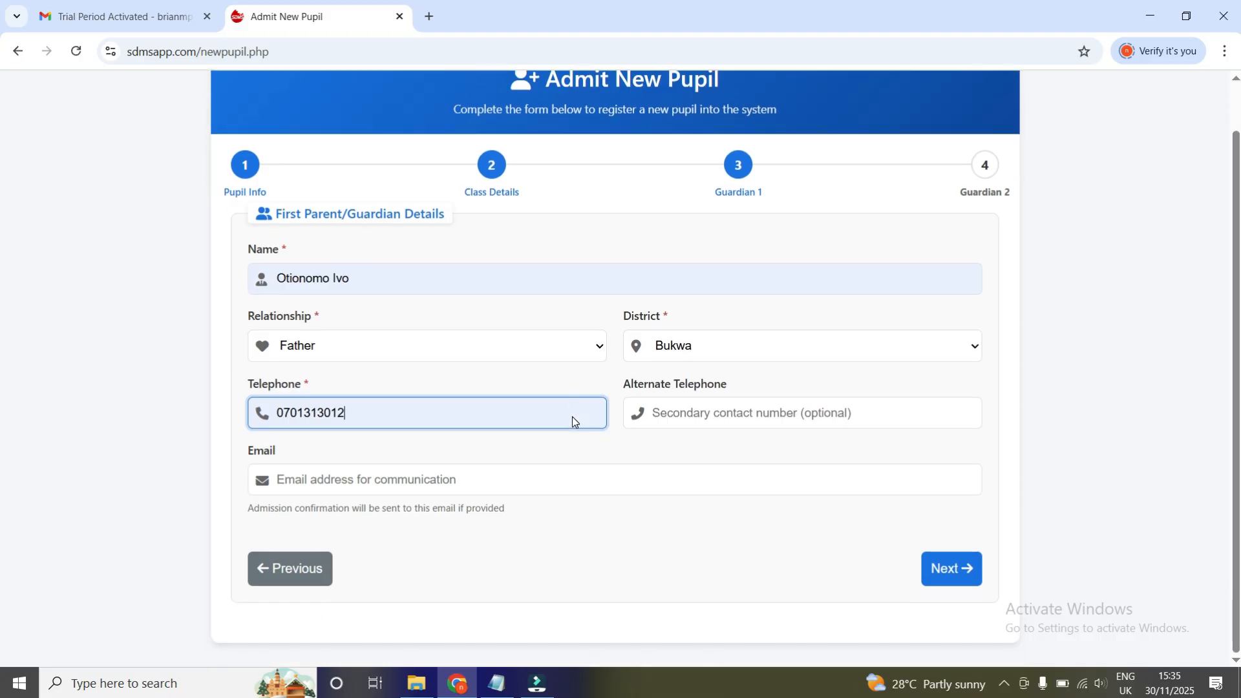
{"action": "left_click", "coordinate": [379, 476]}
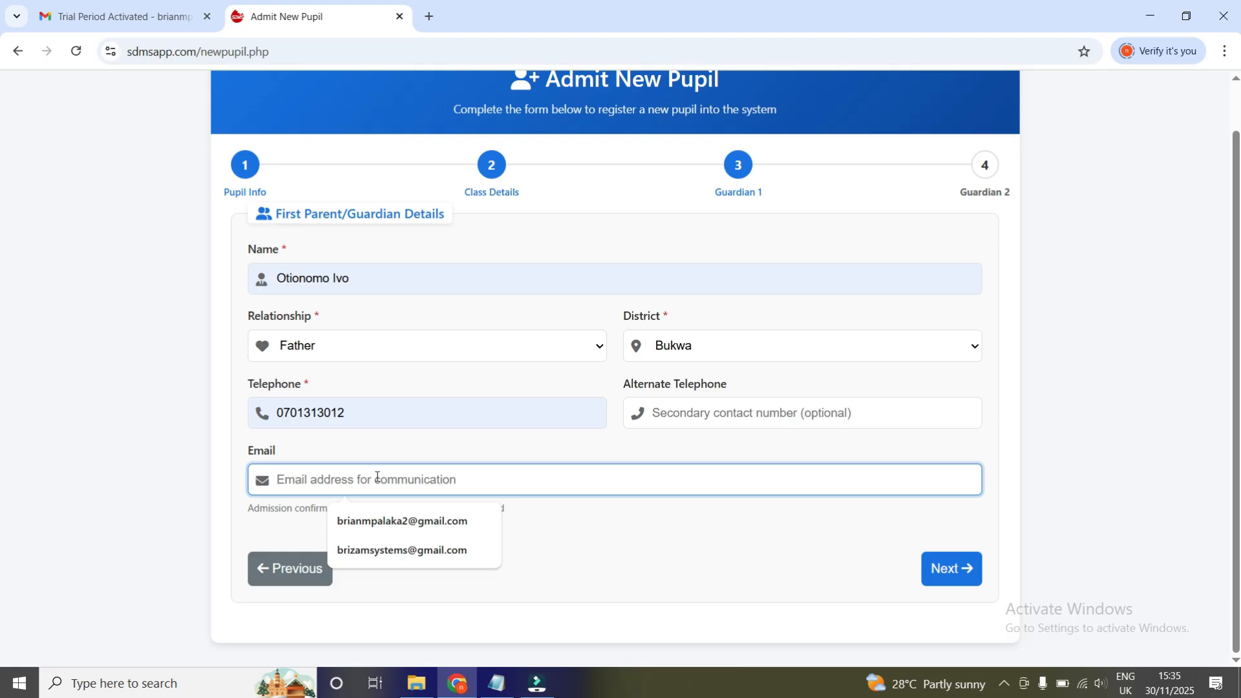
{"action": "left_click", "coordinate": [399, 521]}
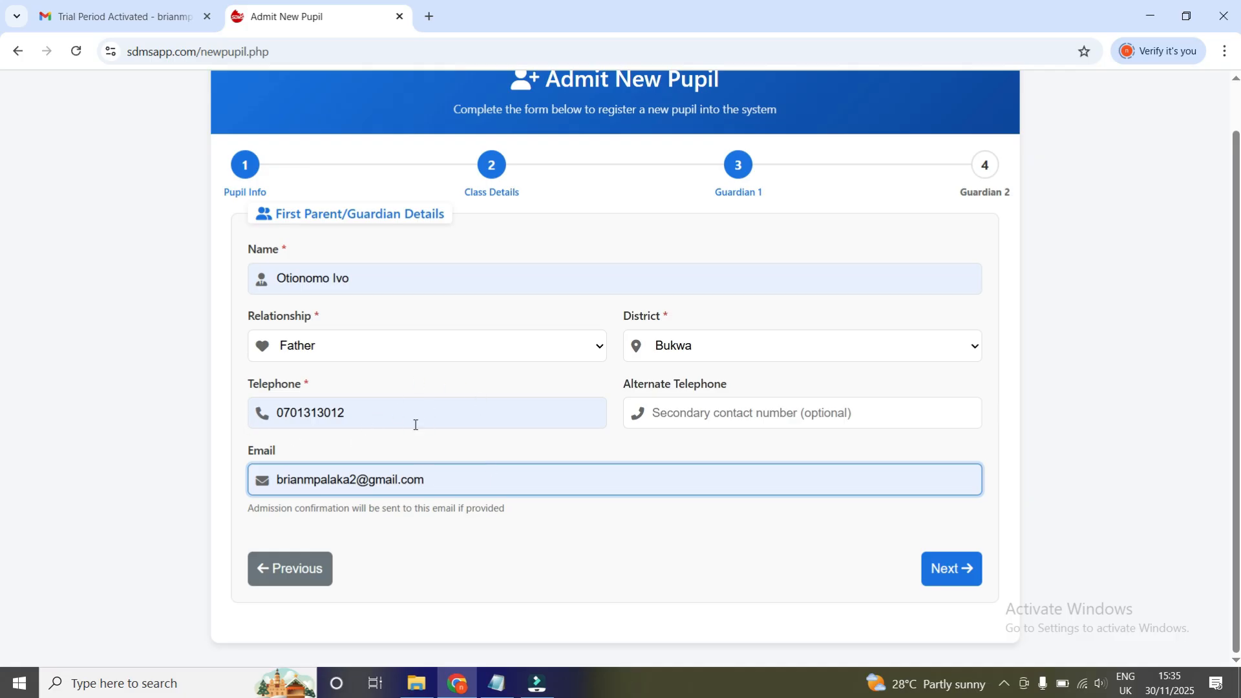
{"action": "left_click", "coordinate": [989, 169]}
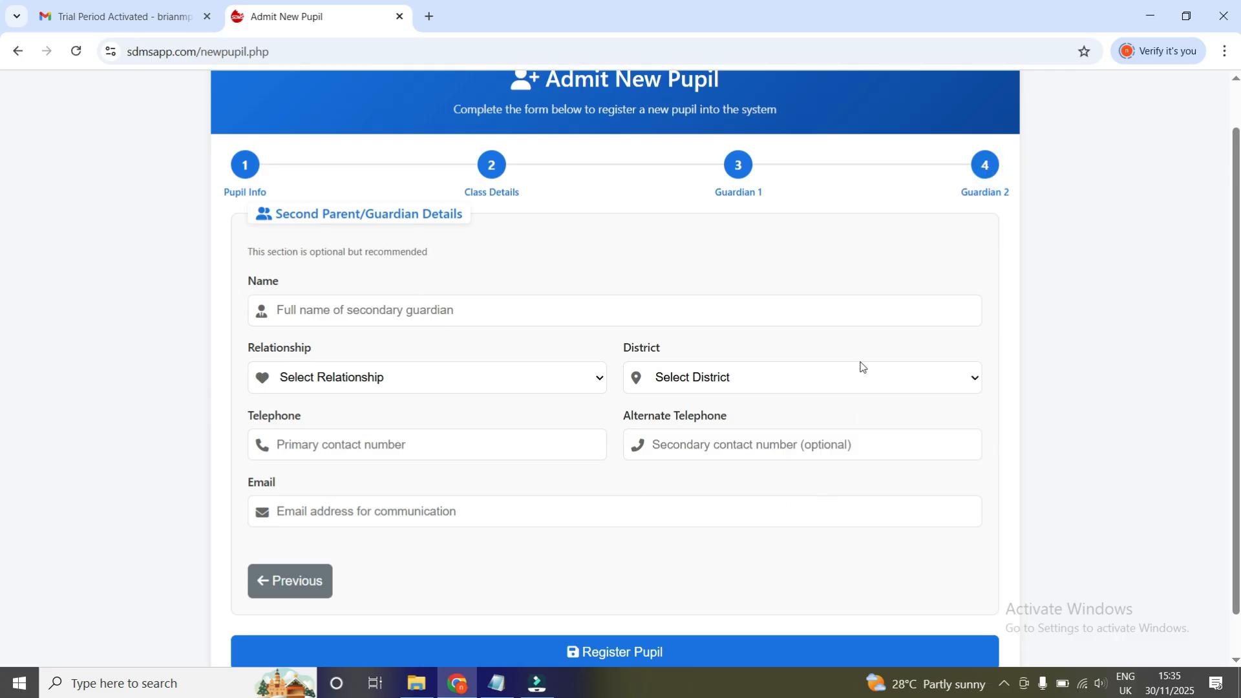
Register the pupil into P.1, acknowledge the admission alert, and decline admitting another pupil
{"action": "scroll", "coordinate": [830, 299], "scroll_direction": "down", "scroll_amount": 1}
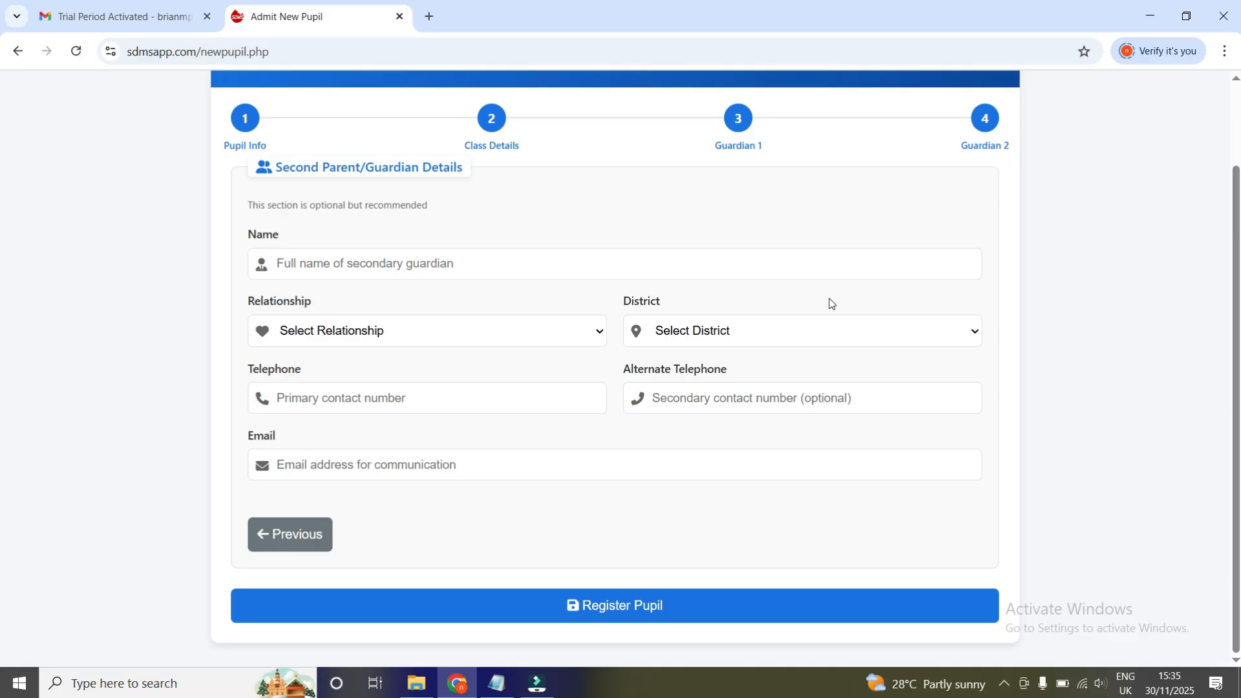
{"action": "left_click", "coordinate": [642, 601]}
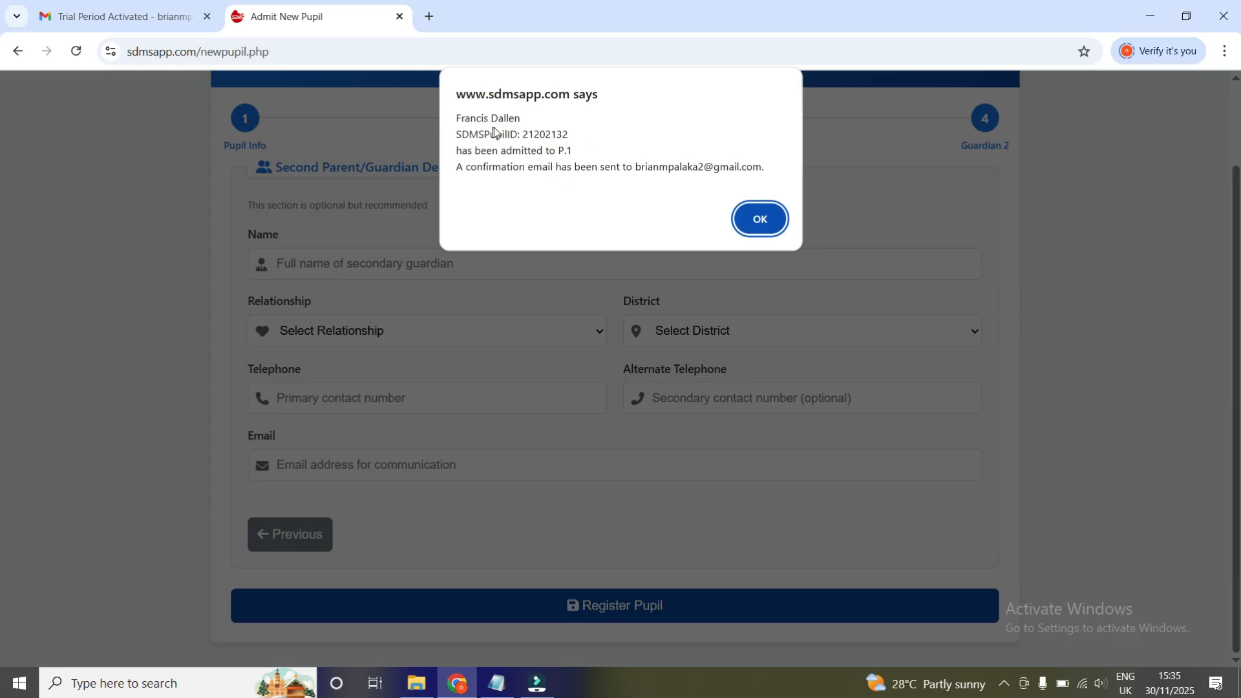
{"action": "left_click", "coordinate": [572, 135]}
{"action": "left_click", "coordinate": [528, 134]}
{"action": "left_click", "coordinate": [502, 681]}
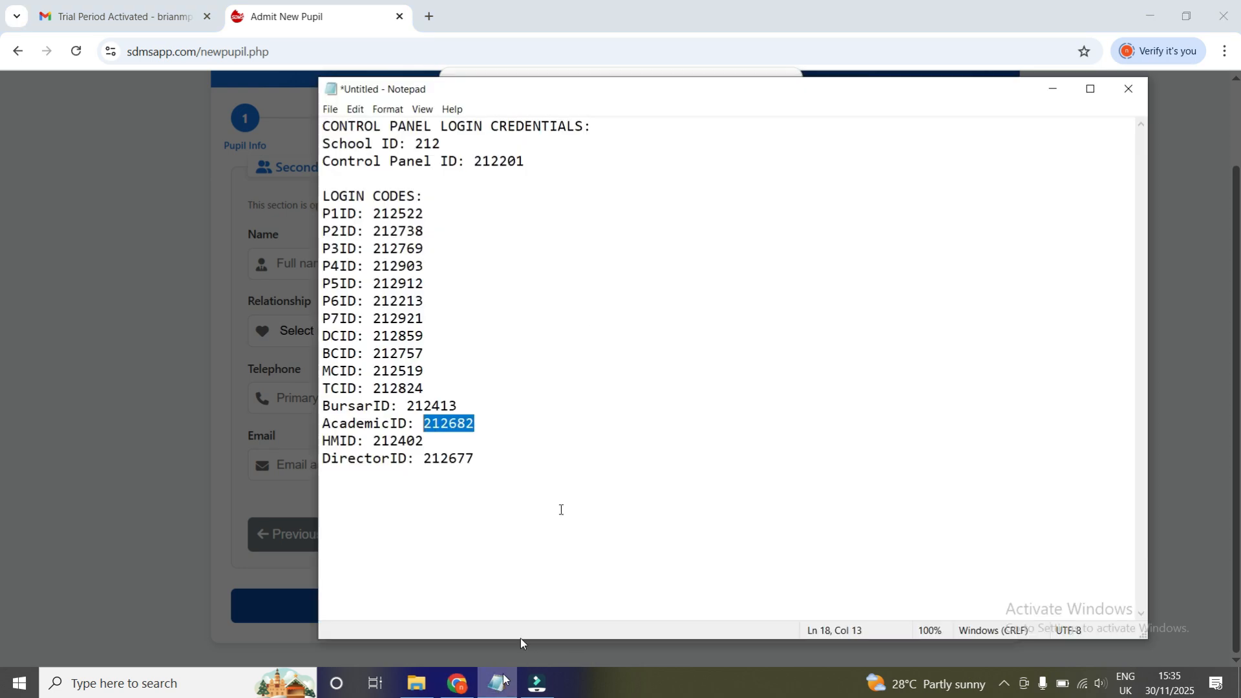
{"action": "left_click", "coordinate": [1050, 88]}
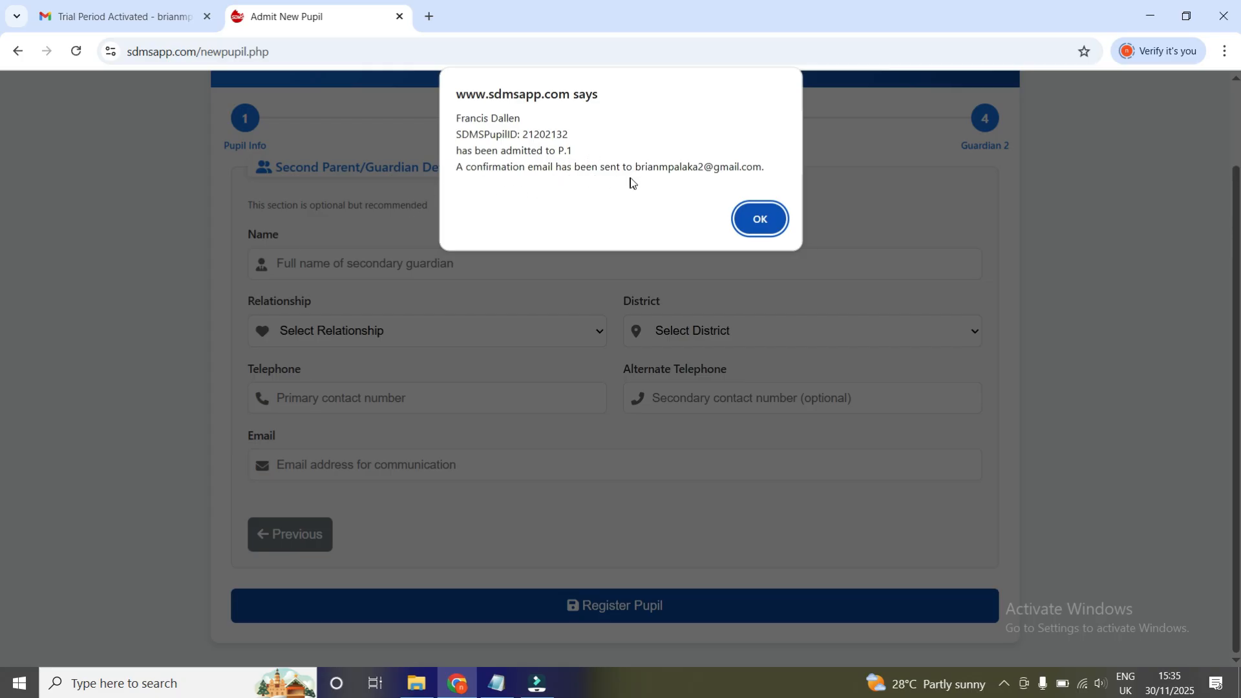
{"action": "left_click", "coordinate": [762, 222]}
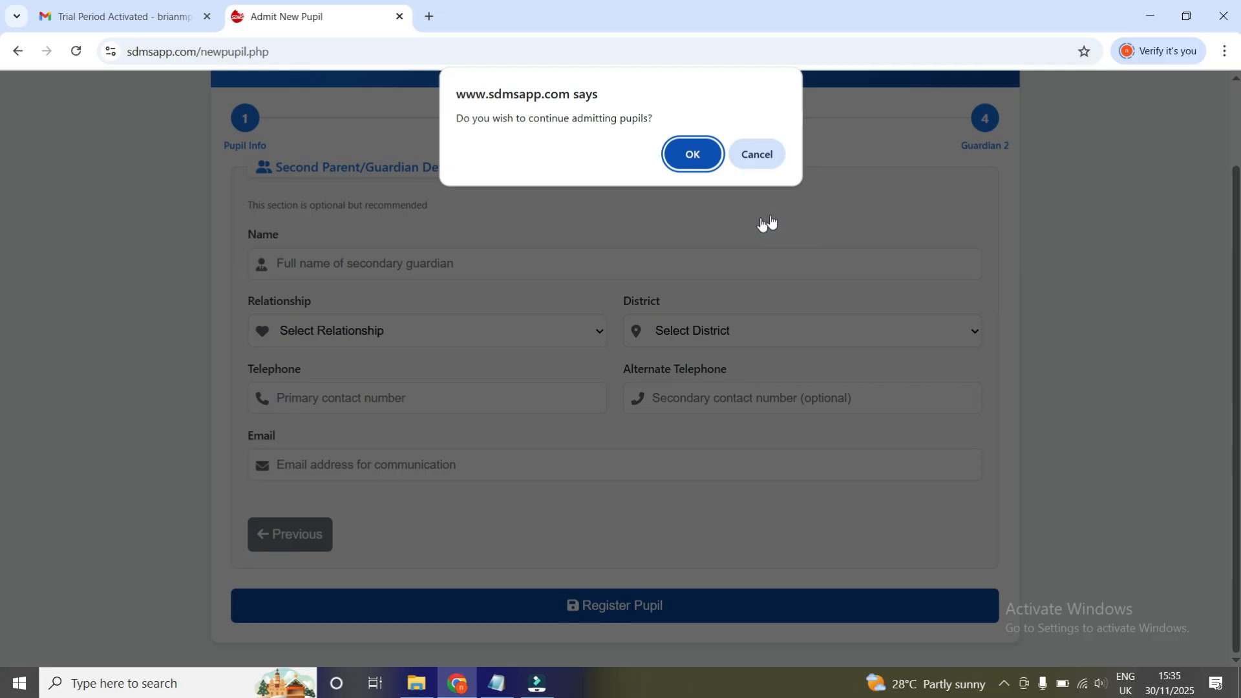
{"action": "left_click", "coordinate": [755, 155]}
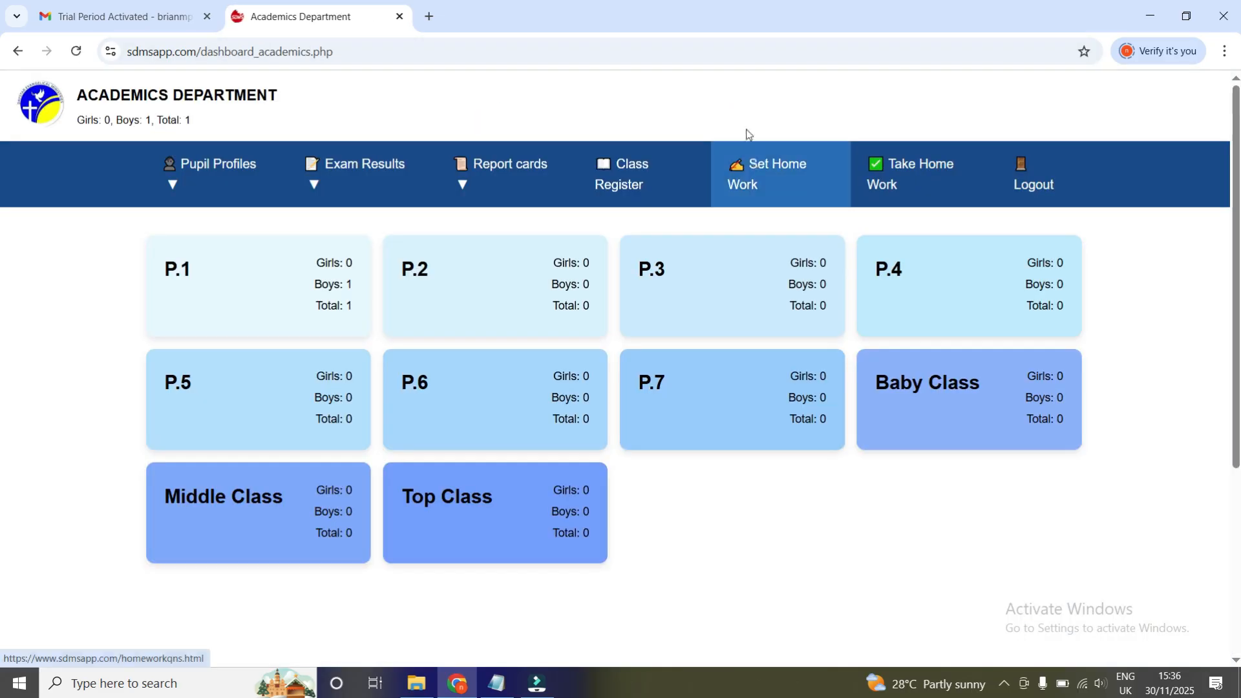
{"action": "mouse_move", "coordinate": [181, 184]}
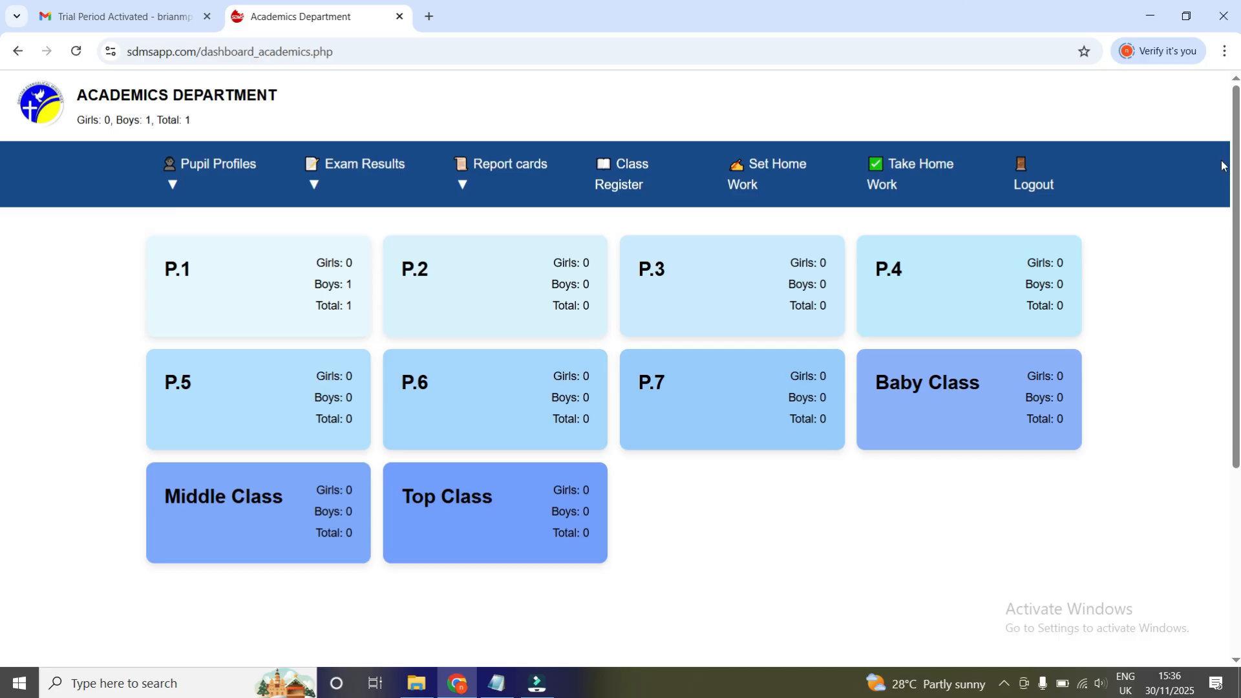
Log out of the Academics Department and copy the head teacher's HMID login code from Notepad
{"action": "left_click", "coordinate": [1035, 183]}
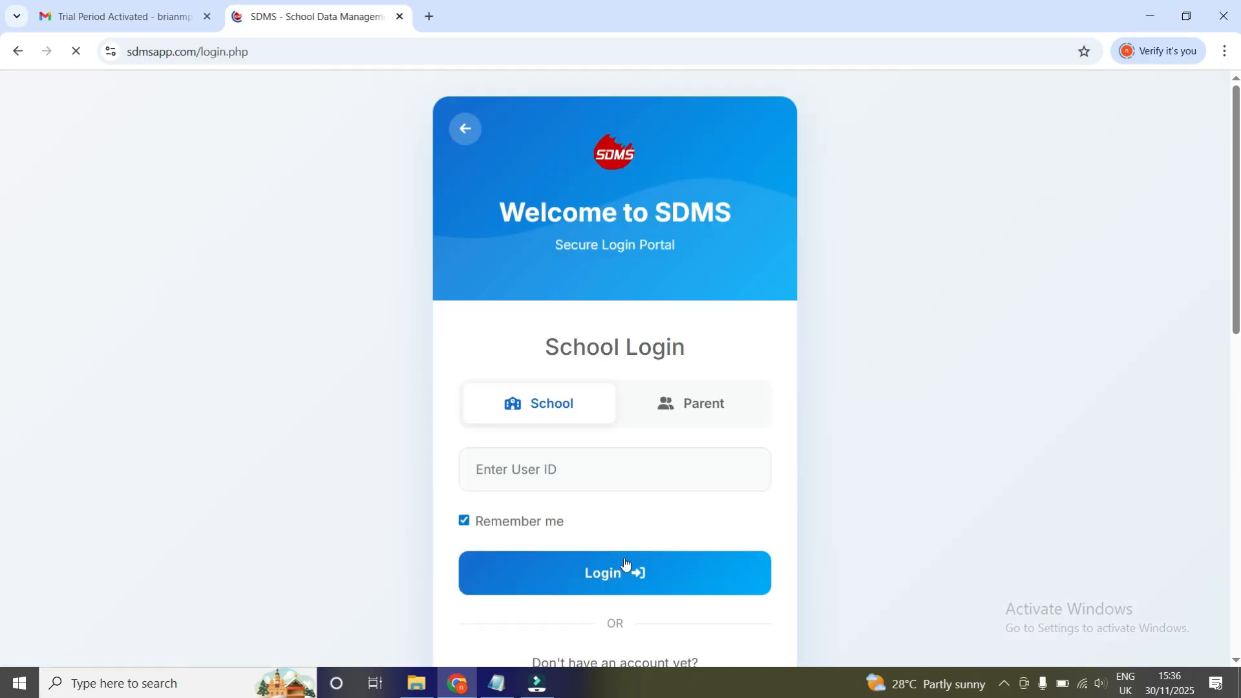
{"action": "left_click", "coordinate": [496, 684]}
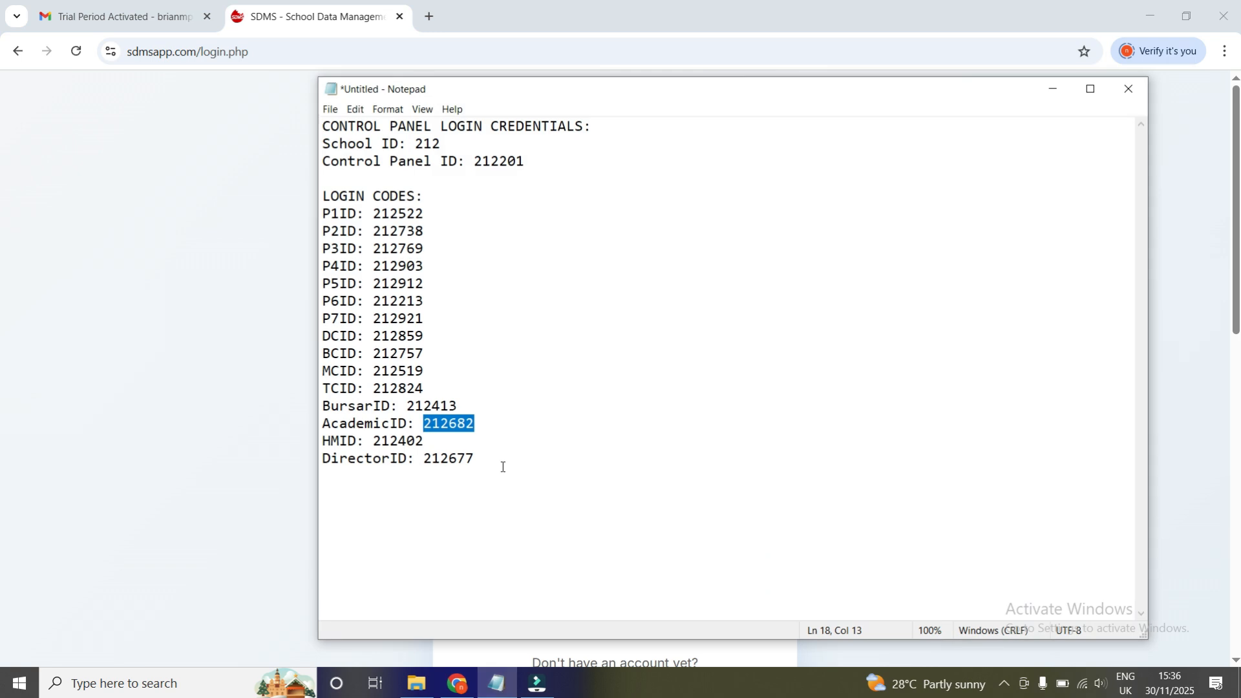
{"action": "left_click_drag", "start_coordinate": [425, 442], "coordinate": [375, 442]}
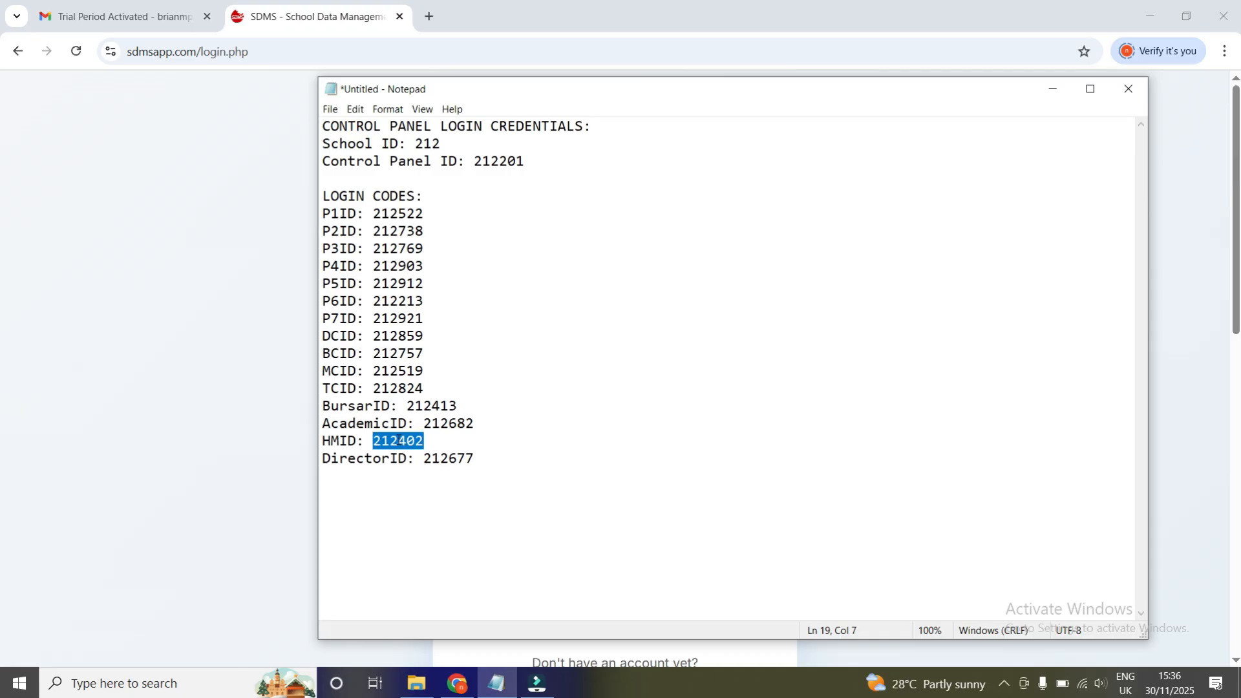
{"action": "right_click", "coordinate": [392, 444]}
{"action": "left_click", "coordinate": [495, 487]}
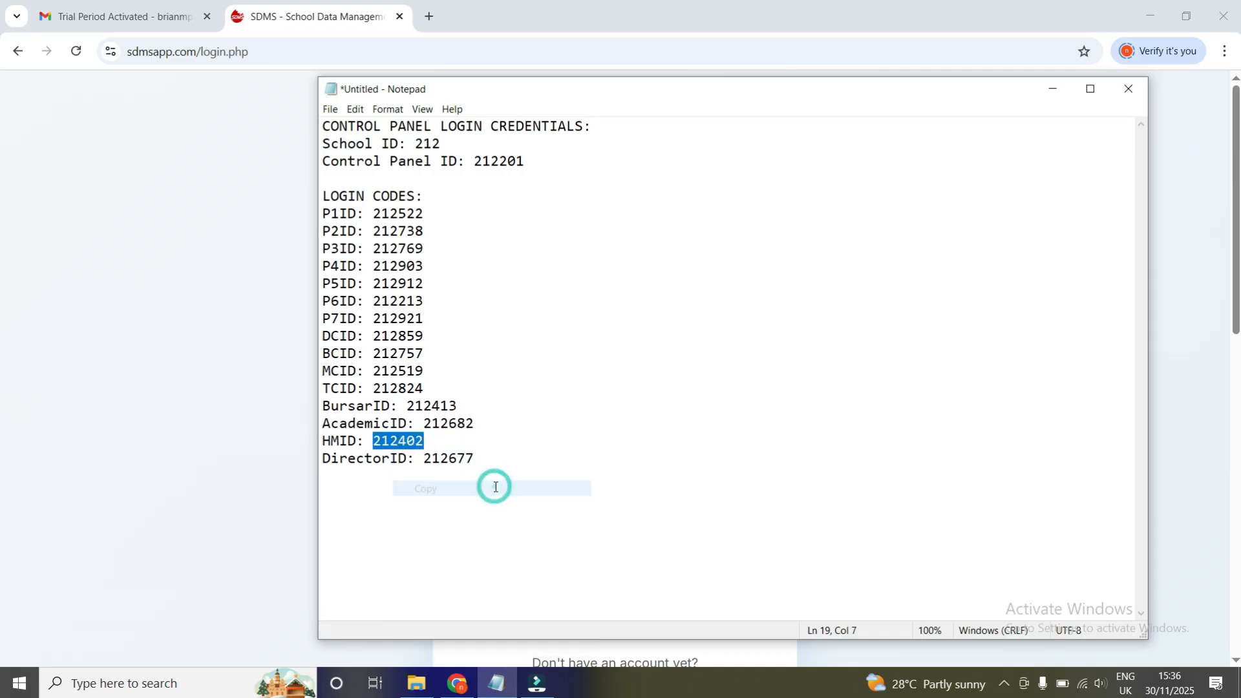
{"action": "left_click", "coordinate": [330, 18]}
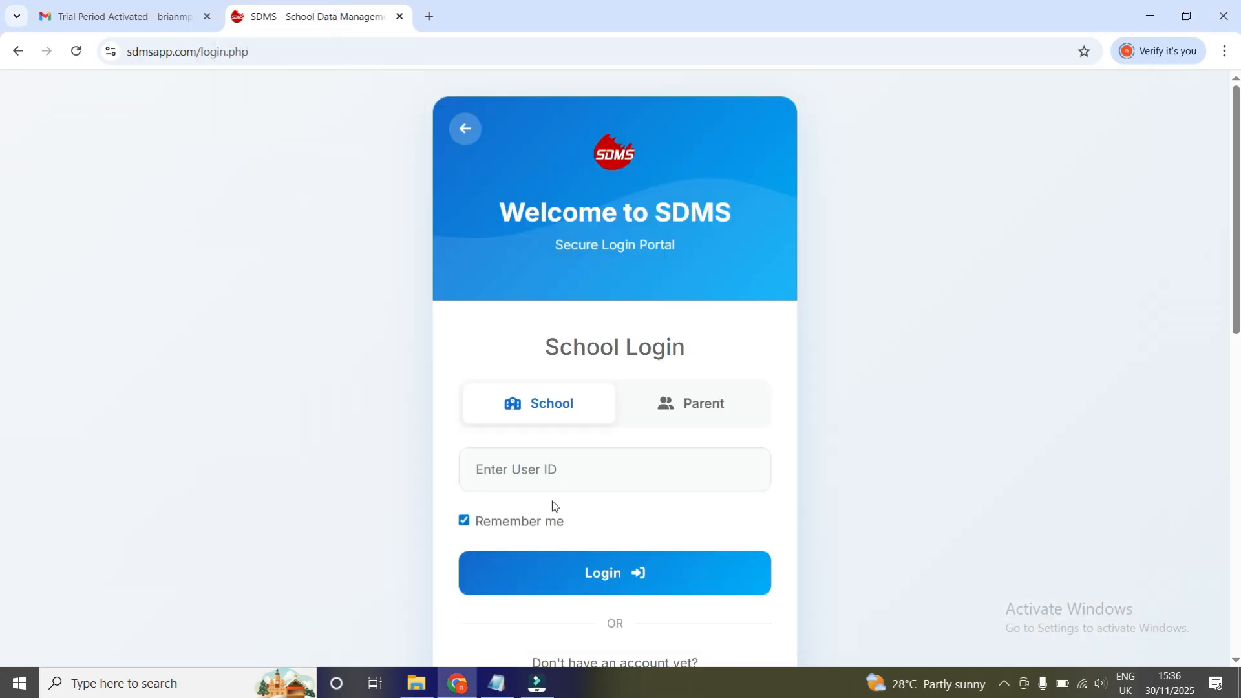
Enter the head teacher's user ID and submit the login
{"action": "left_click", "coordinate": [514, 458]}
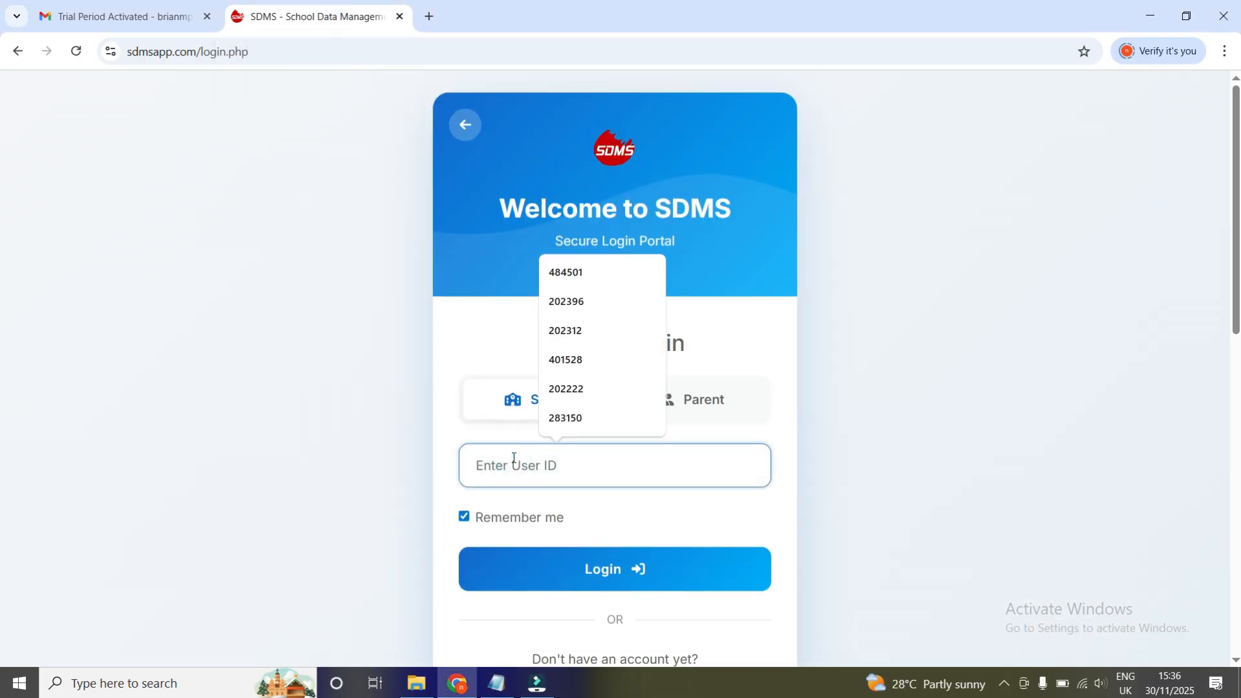
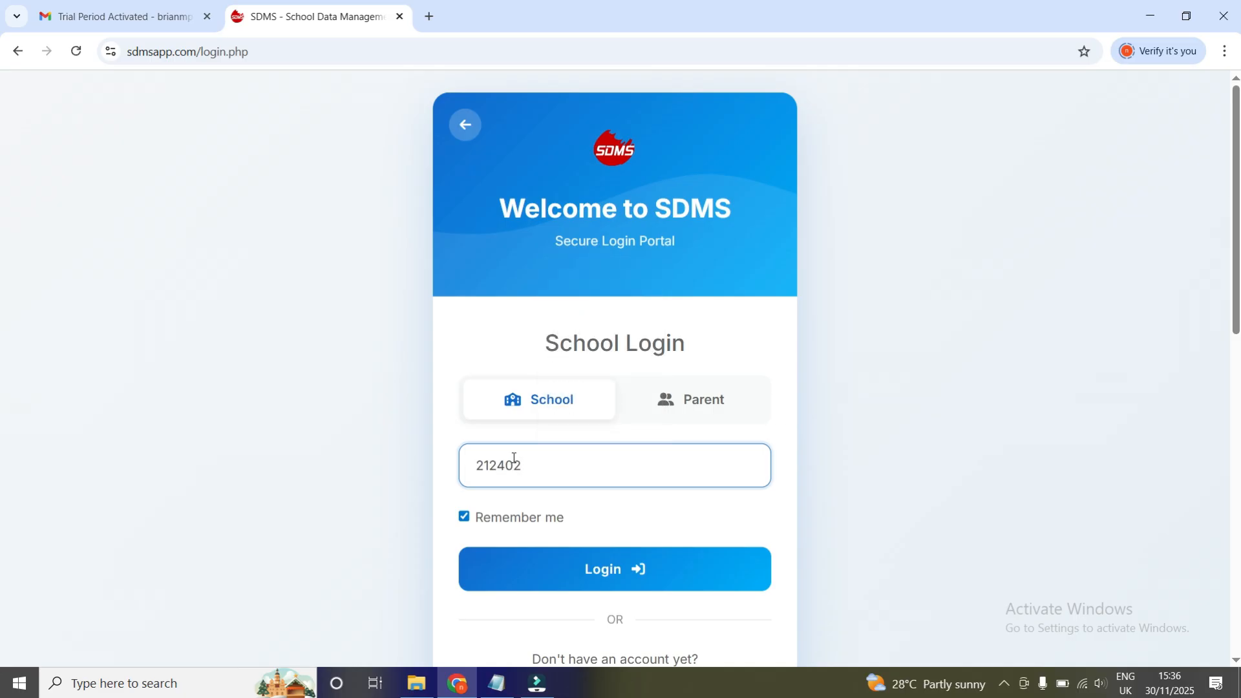
{"action": "key", "text": "Return"}
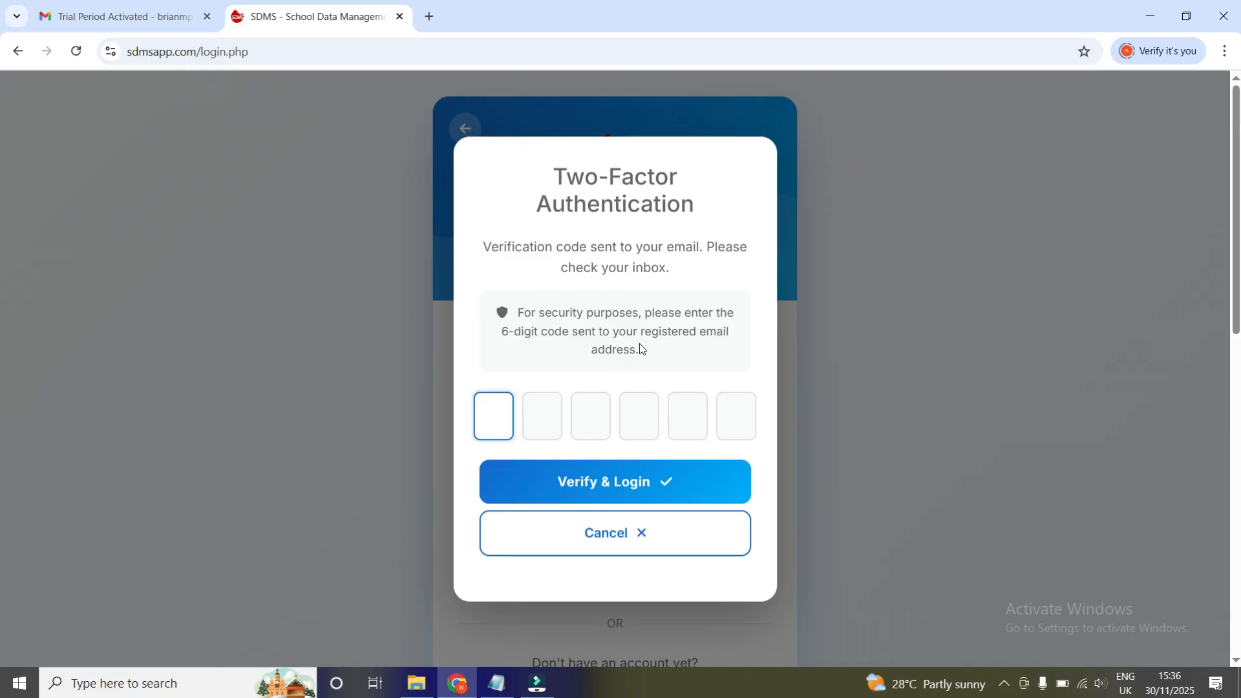
In Gmail, read the Admission Confirmation e-mail, then open the SDMS Login Verification Code e-mail
{"action": "left_click", "coordinate": [115, 24]}
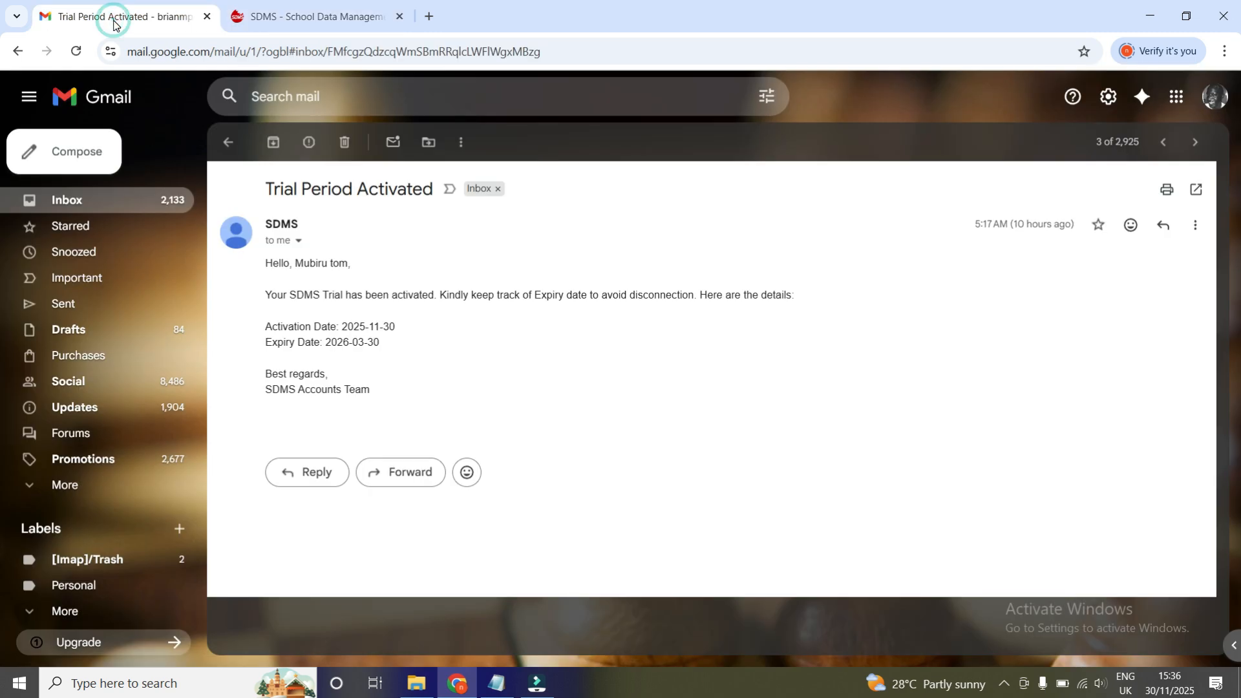
{"action": "left_click", "coordinate": [80, 200]}
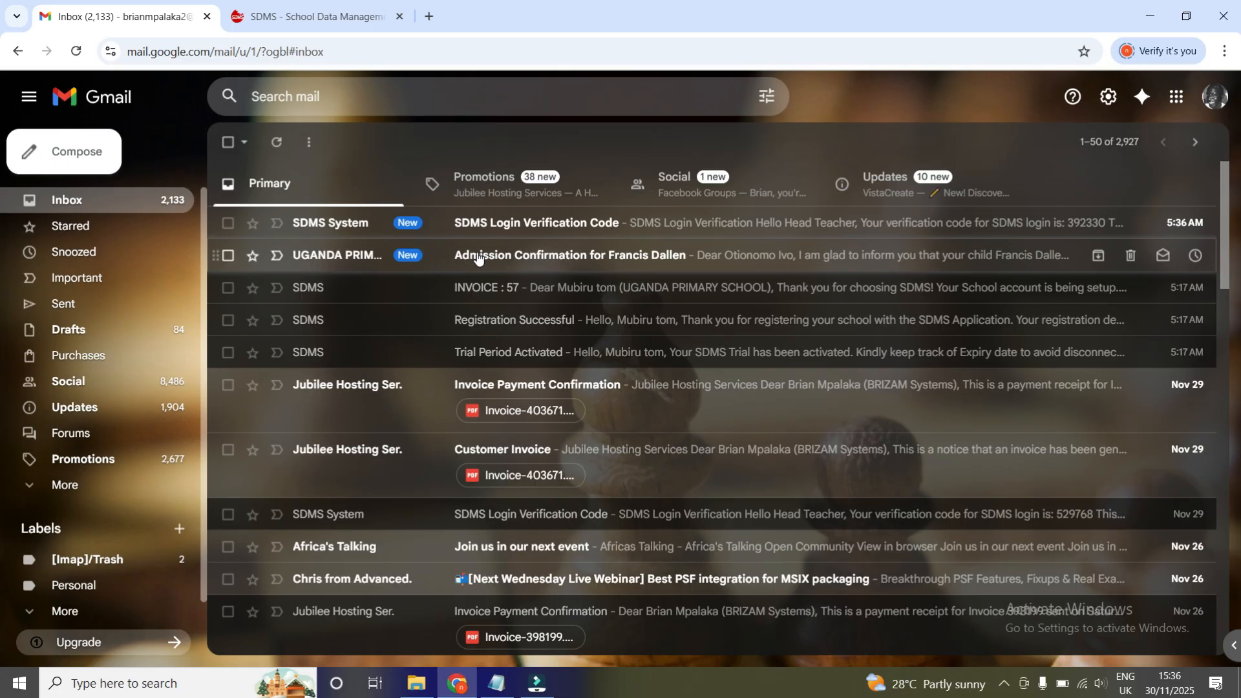
{"action": "left_click", "coordinate": [477, 256]}
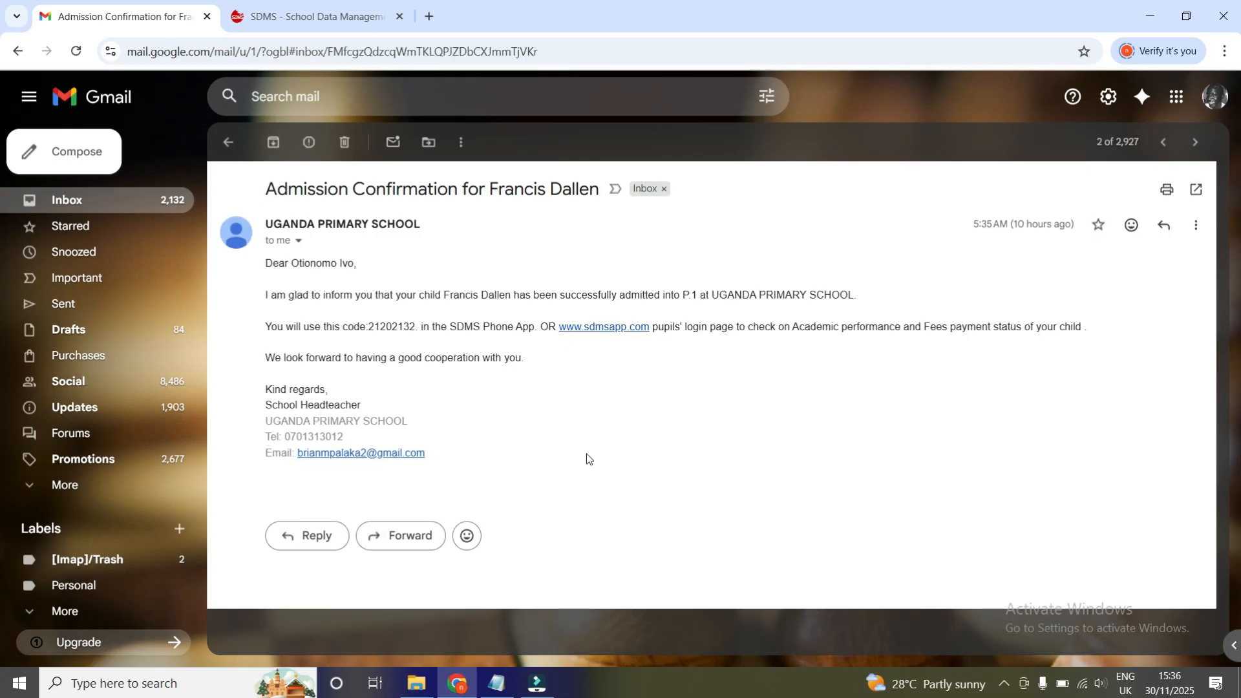
{"action": "left_click", "coordinate": [84, 200]}
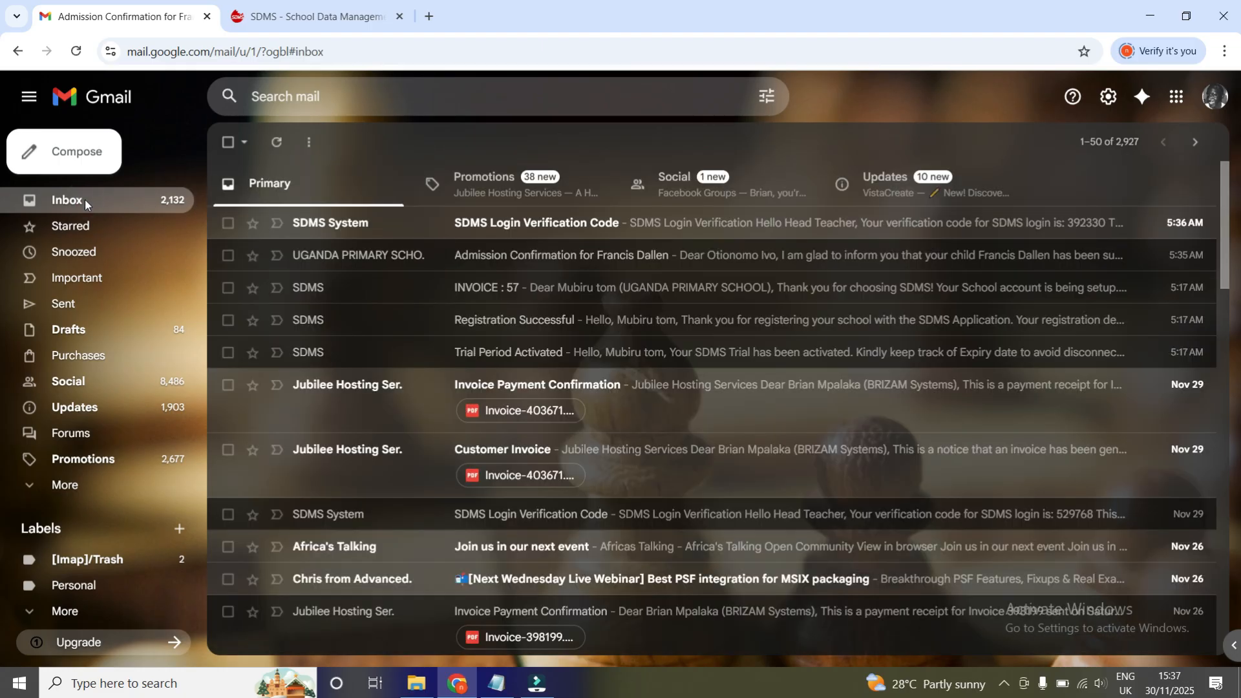
{"action": "left_click", "coordinate": [495, 223]}
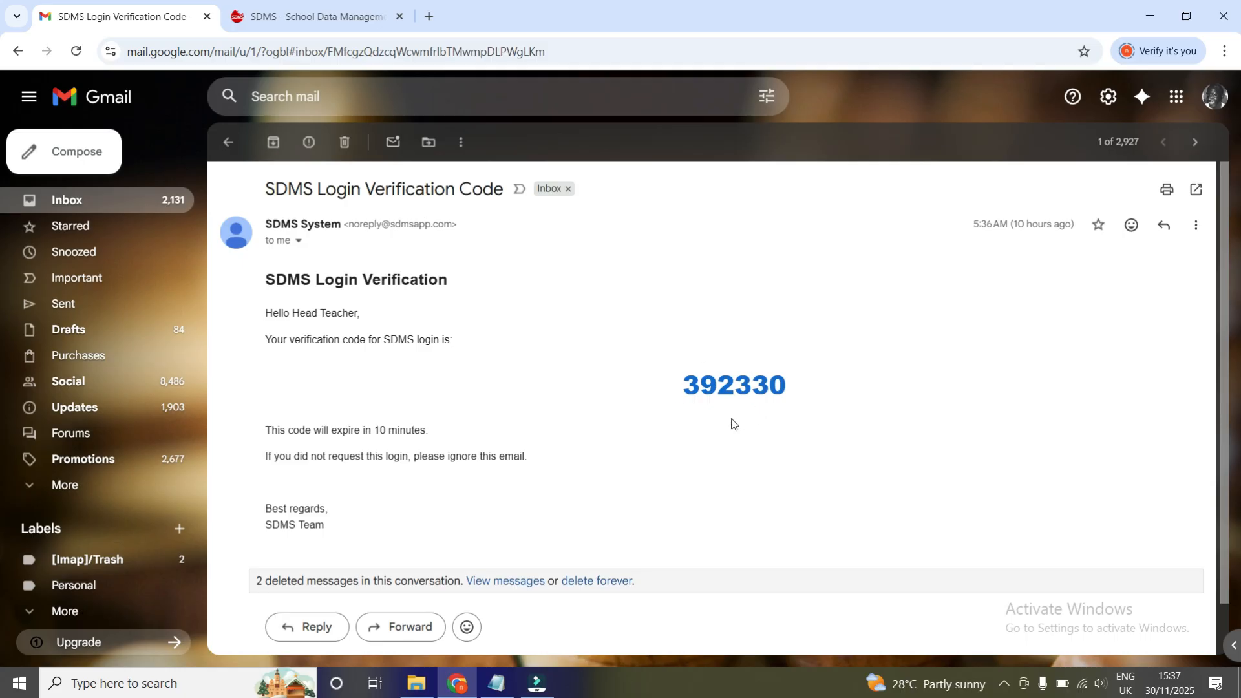
{"action": "left_click", "coordinate": [349, 15]}
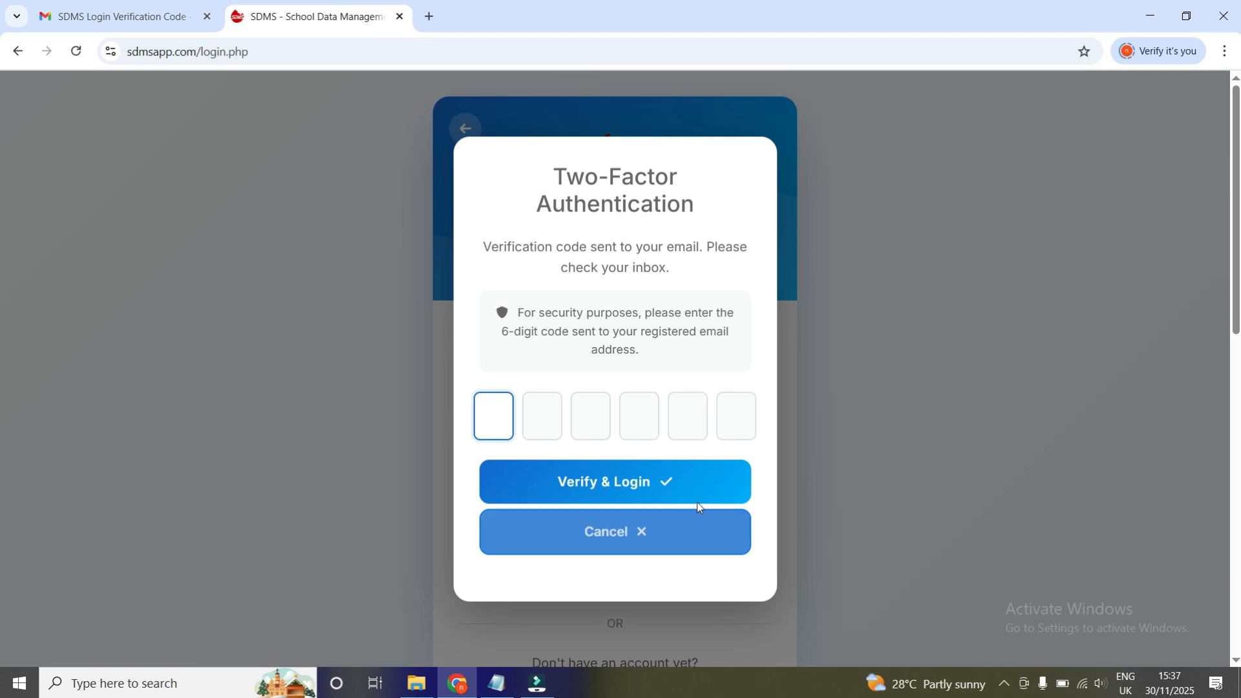
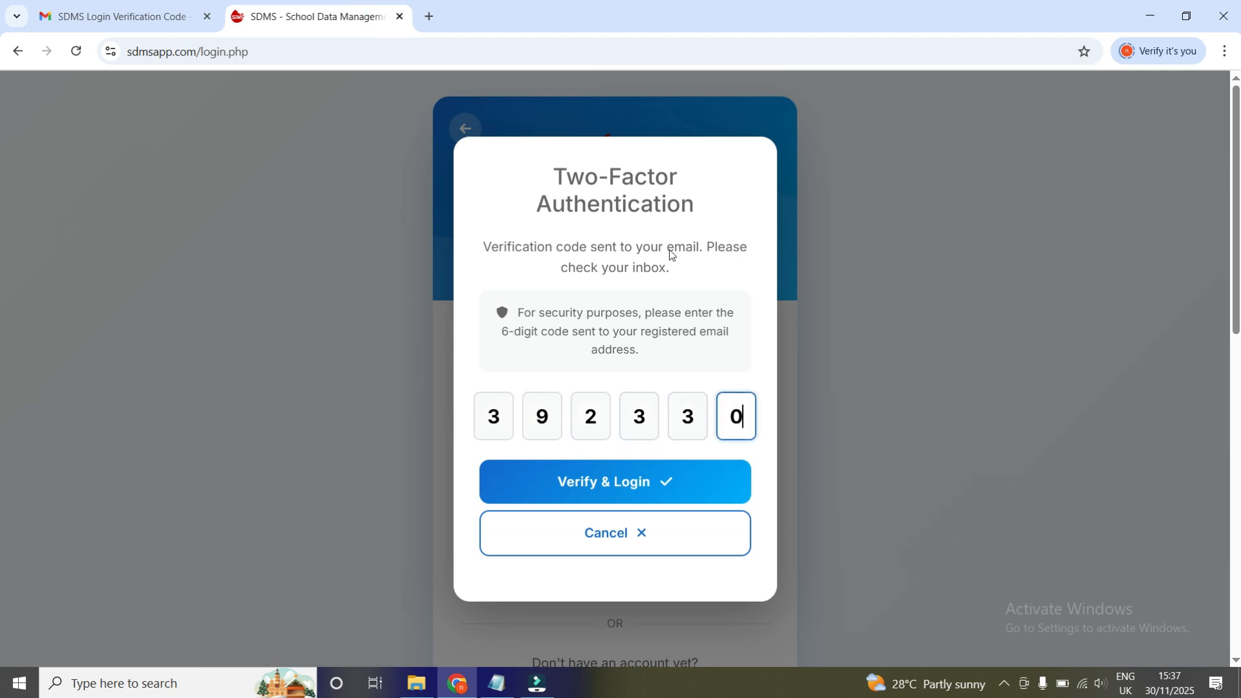
Enter the six-digit e-mailed verification code to reach the HM's Dashboard
{"action": "key", "text": "Return"}
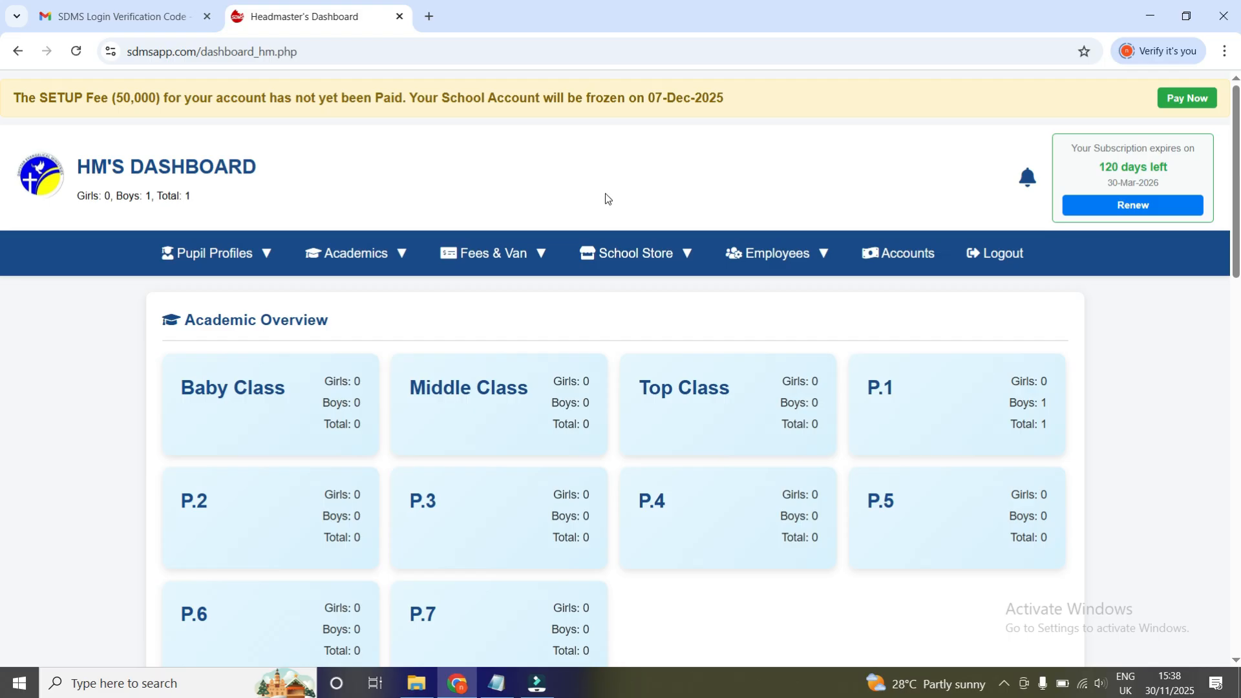
Look through the HM's dashboard and show the uniform inventory figures in the store overview
{"action": "scroll", "coordinate": [607, 199], "scroll_direction": "down", "scroll_amount": 1}
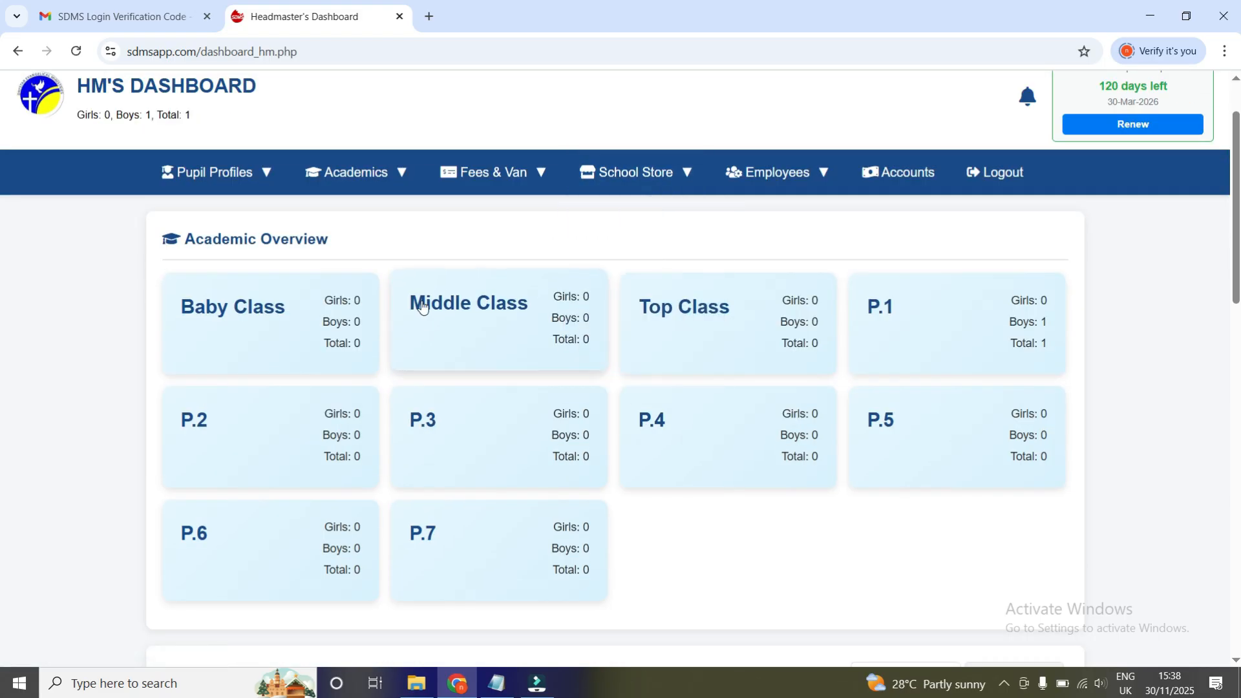
{"action": "mouse_move", "coordinate": [354, 186]}
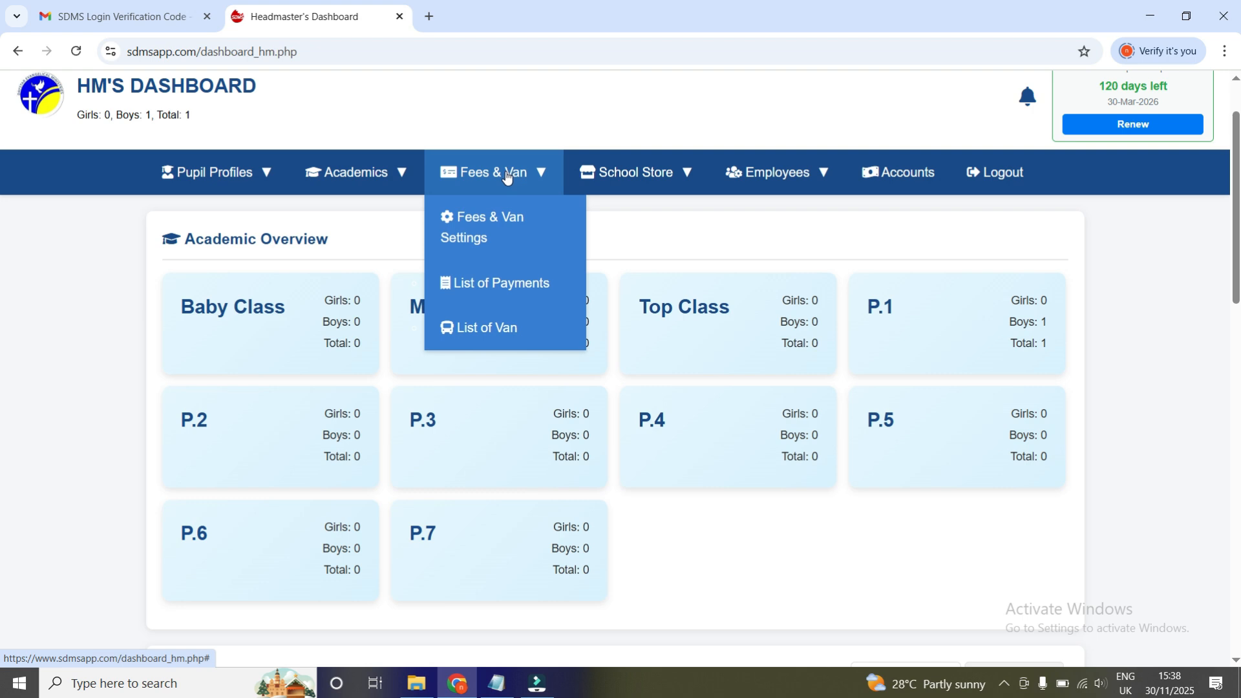
{"action": "mouse_move", "coordinate": [644, 183]}
{"action": "mouse_move", "coordinate": [782, 181]}
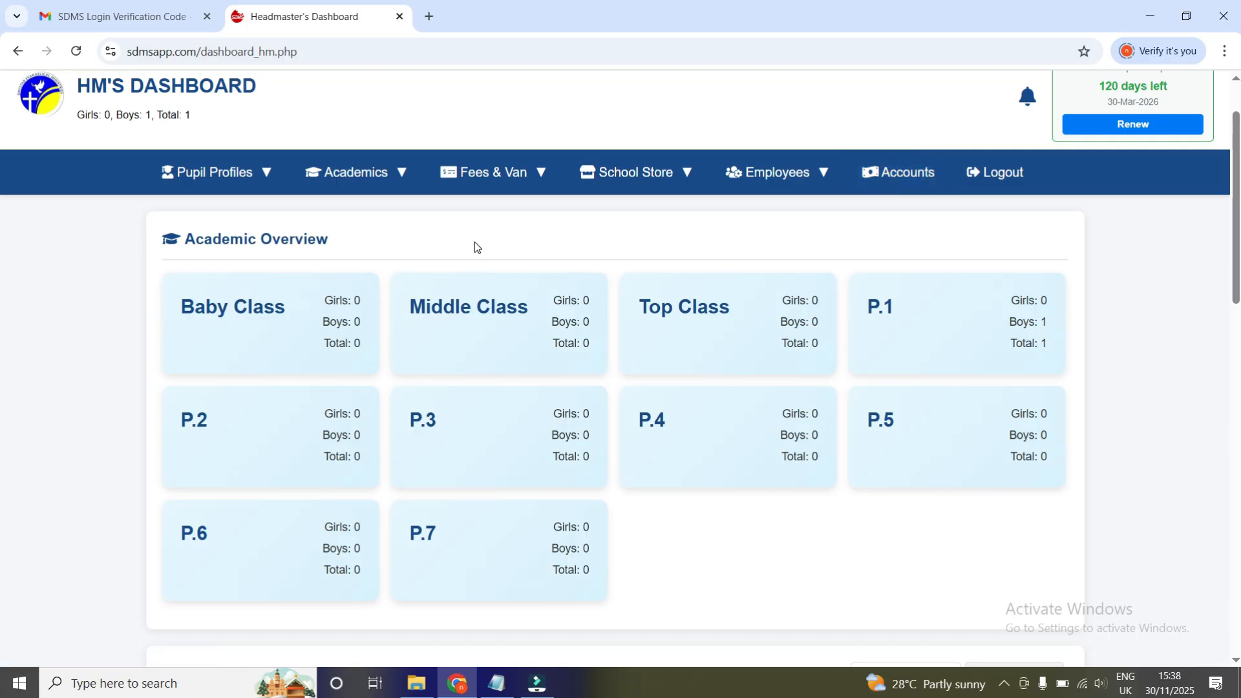
{"action": "scroll", "coordinate": [475, 242], "scroll_direction": "down", "scroll_amount": 1}
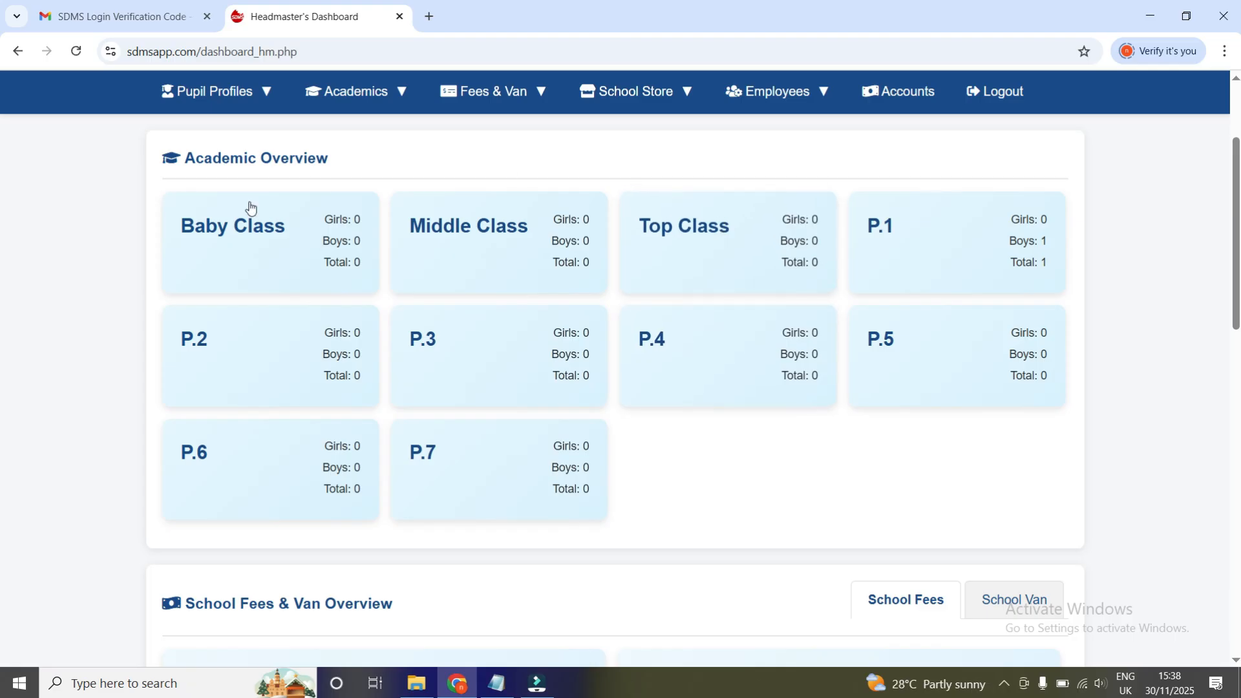
{"action": "scroll", "coordinate": [768, 388], "scroll_direction": "down", "scroll_amount": 5}
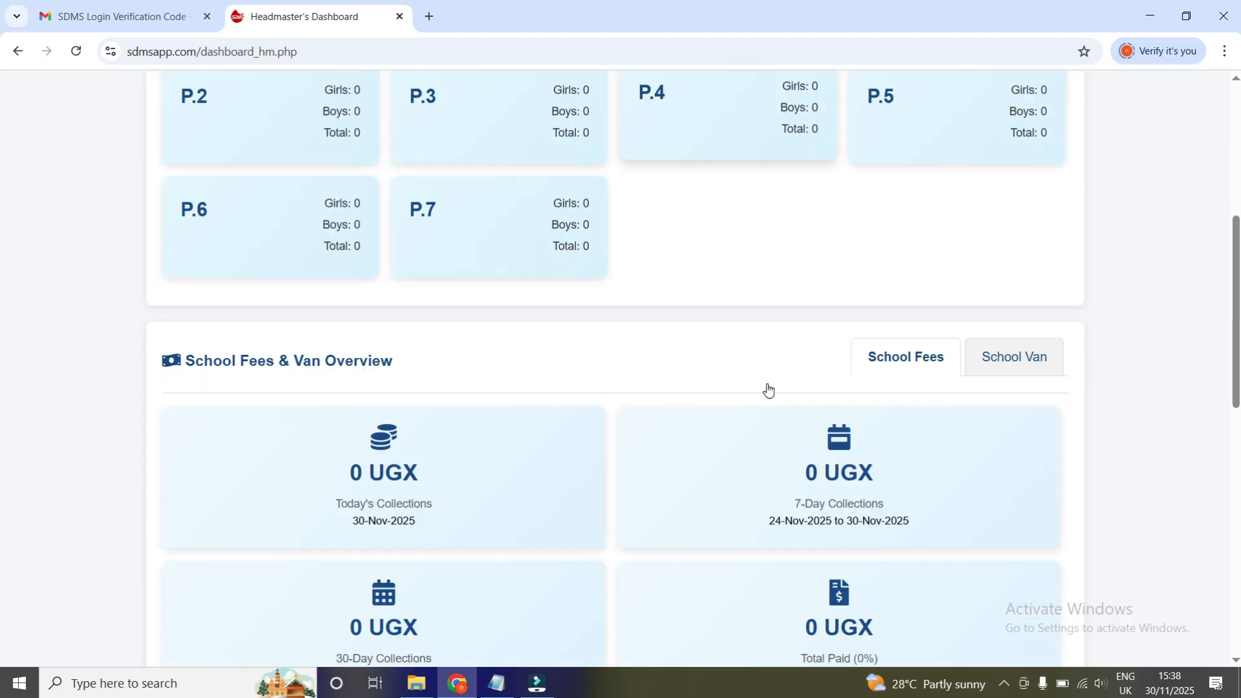
{"action": "scroll", "coordinate": [768, 388], "scroll_direction": "down", "scroll_amount": 2}
{"action": "scroll", "coordinate": [763, 369], "scroll_direction": "up", "scroll_amount": 1}
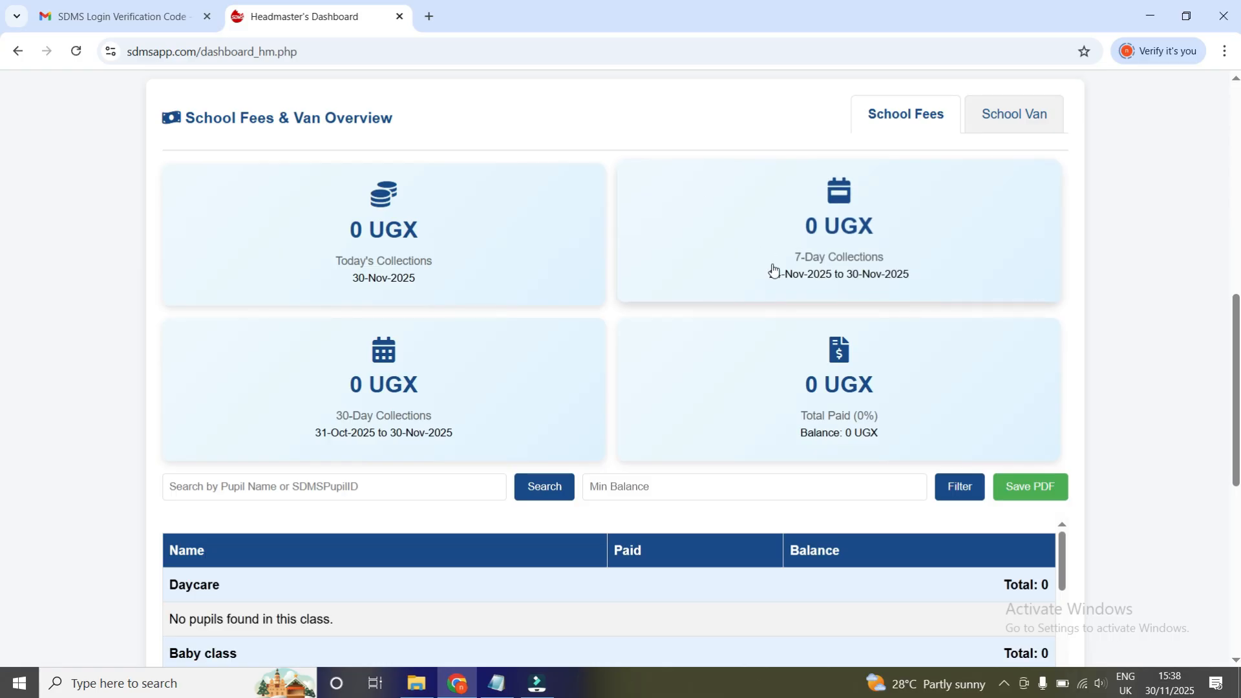
{"action": "scroll", "coordinate": [618, 313], "scroll_direction": "down", "scroll_amount": 3}
{"action": "scroll", "coordinate": [492, 347], "scroll_direction": "down", "scroll_amount": 2}
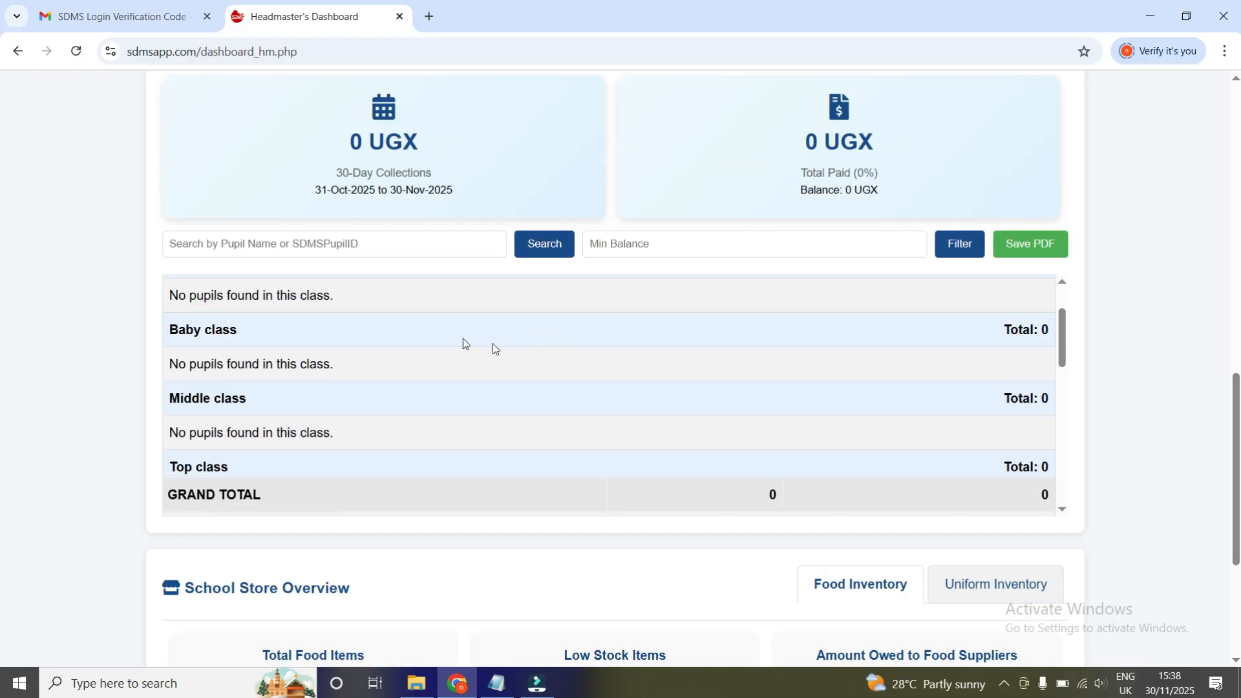
{"action": "scroll", "coordinate": [414, 346], "scroll_direction": "down", "scroll_amount": 4}
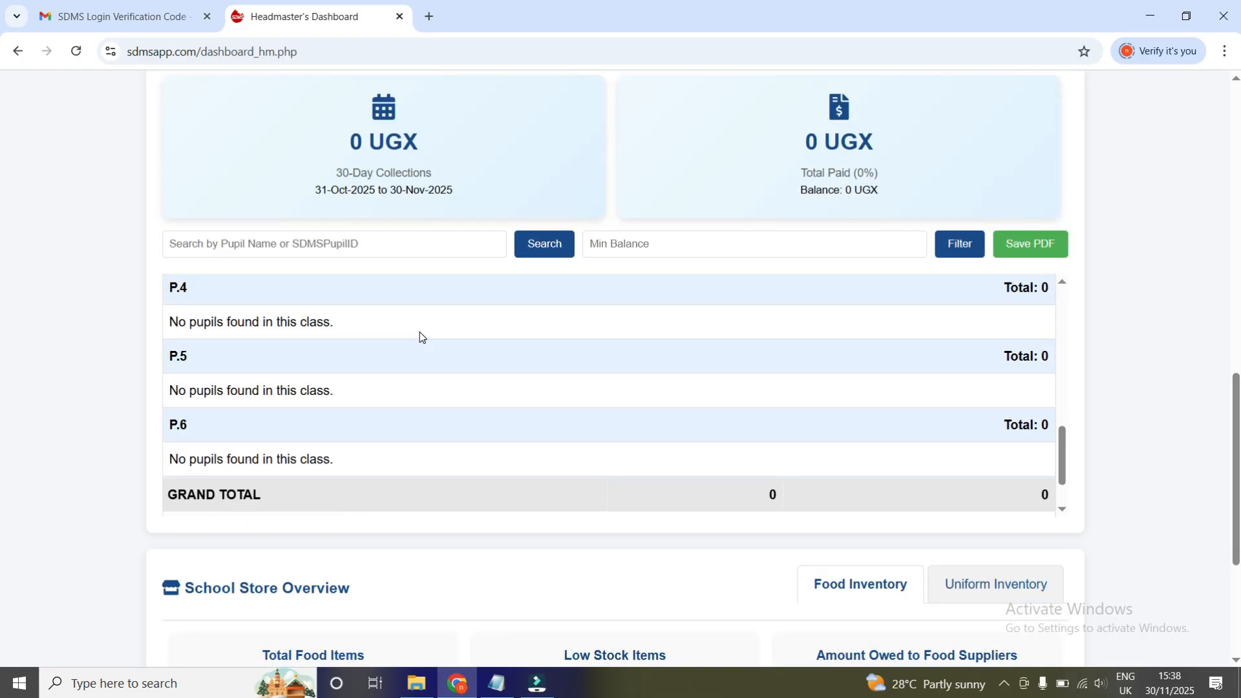
{"action": "scroll", "coordinate": [486, 375], "scroll_direction": "down", "scroll_amount": 2}
{"action": "scroll", "coordinate": [385, 521], "scroll_direction": "down", "scroll_amount": 4}
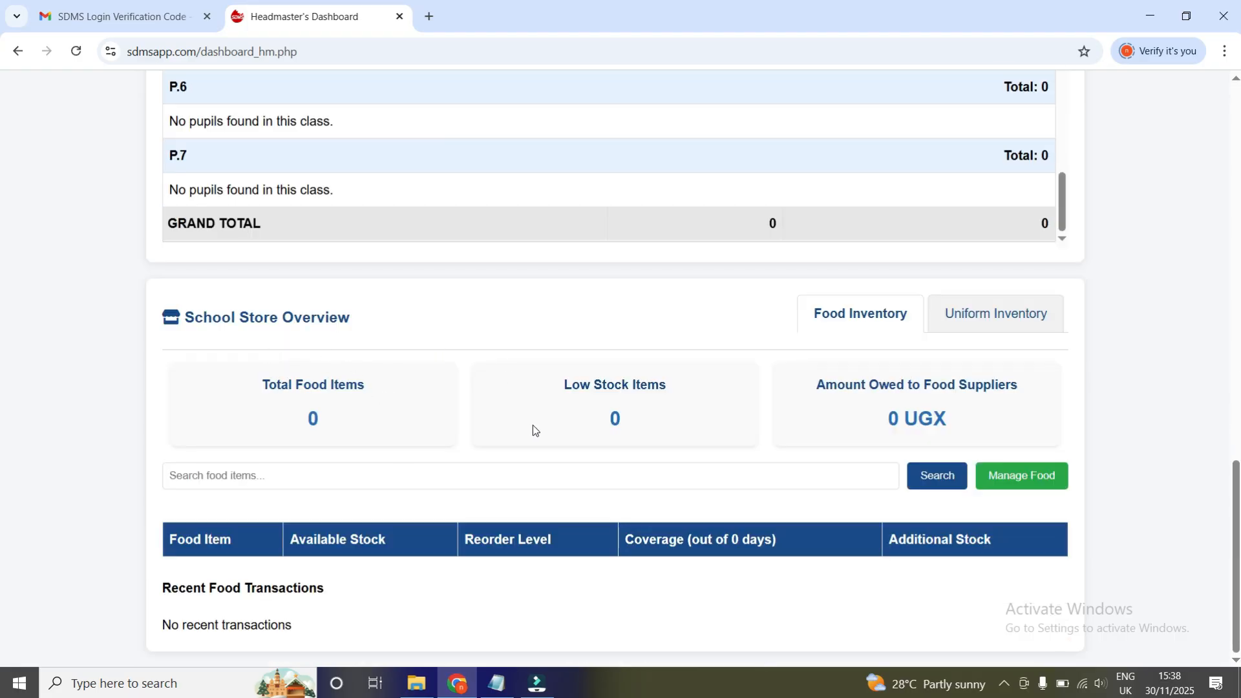
{"action": "left_click", "coordinate": [992, 314]}
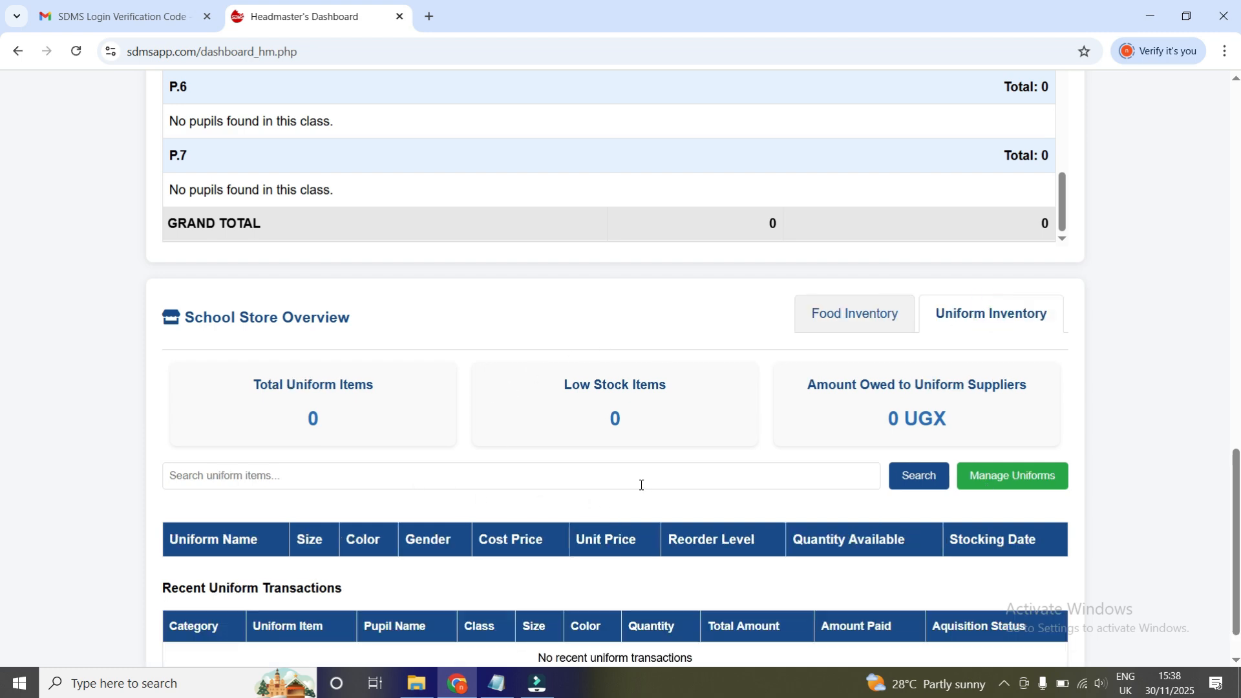
{"action": "scroll", "coordinate": [652, 475], "scroll_direction": "up", "scroll_amount": 20}
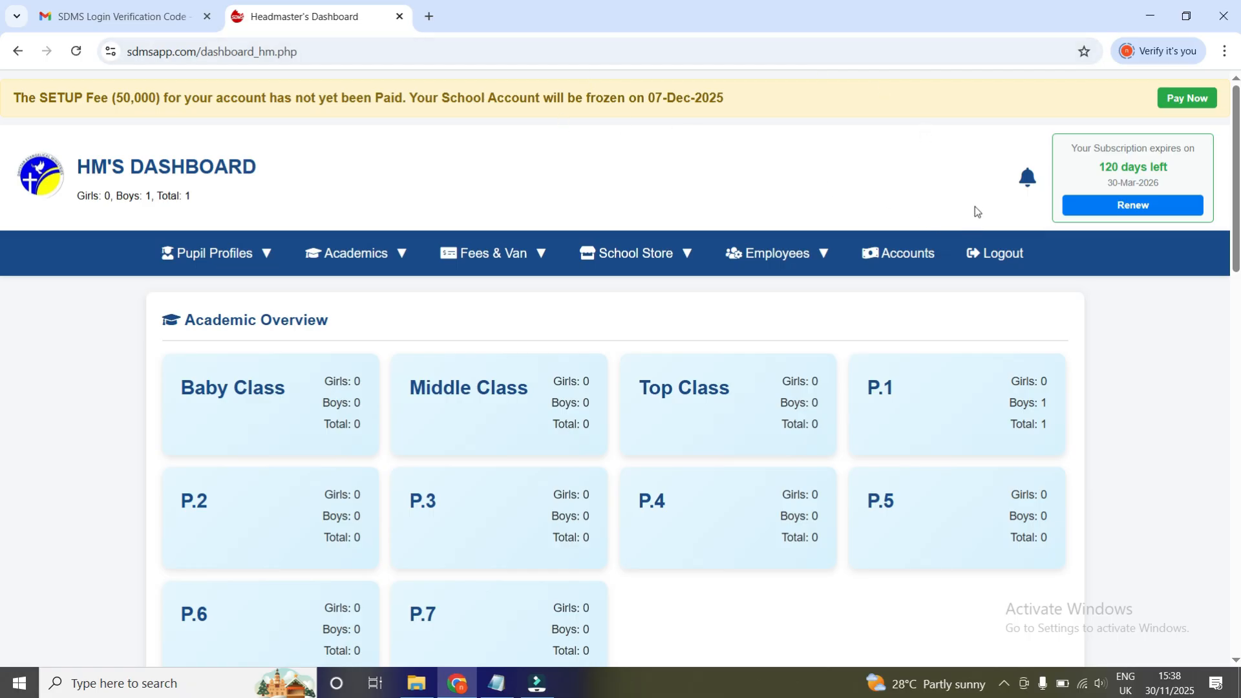
Copy the new P.1 pupil's ID from the Term 3 pupils list, then return to the dashboard
{"action": "left_click", "coordinate": [249, 254]}
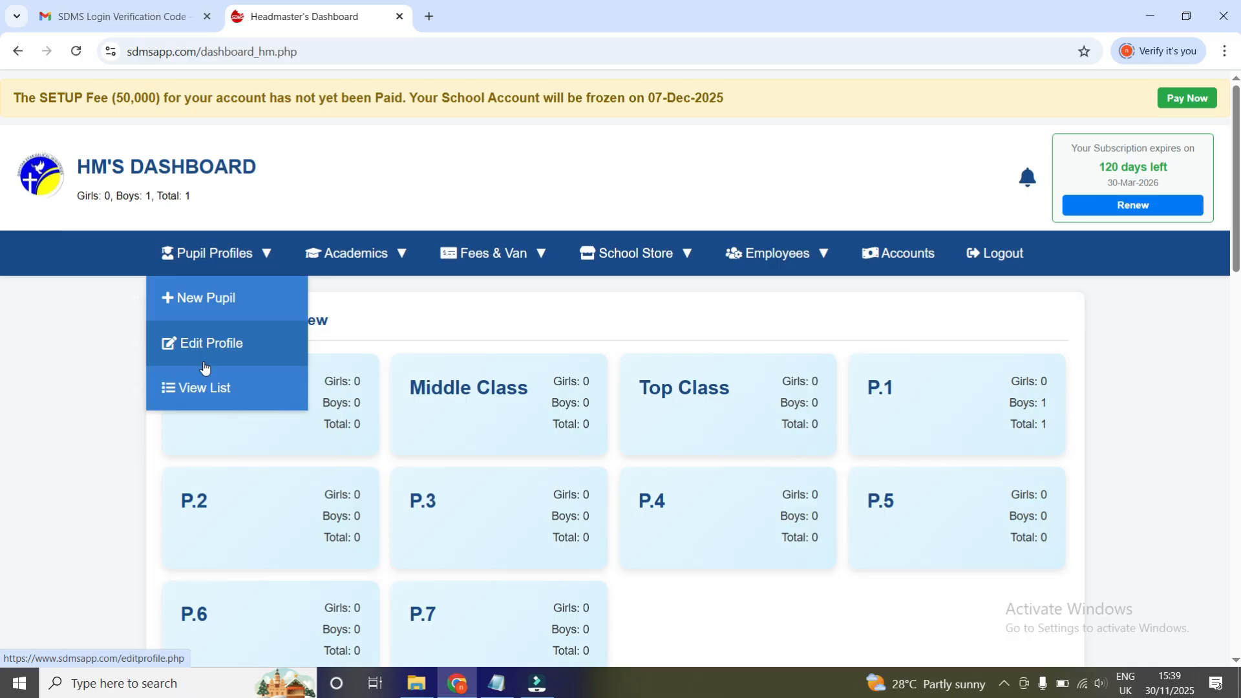
{"action": "left_click", "coordinate": [205, 390]}
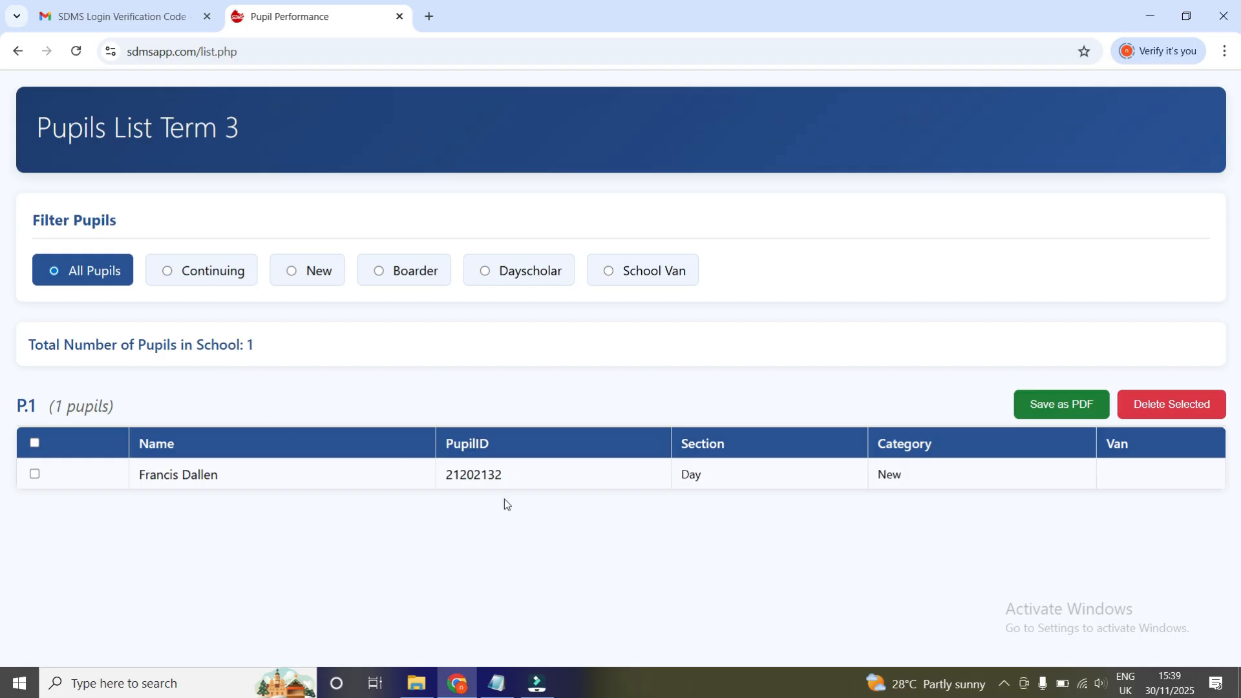
{"action": "left_click_drag", "start_coordinate": [516, 478], "coordinate": [445, 479]}
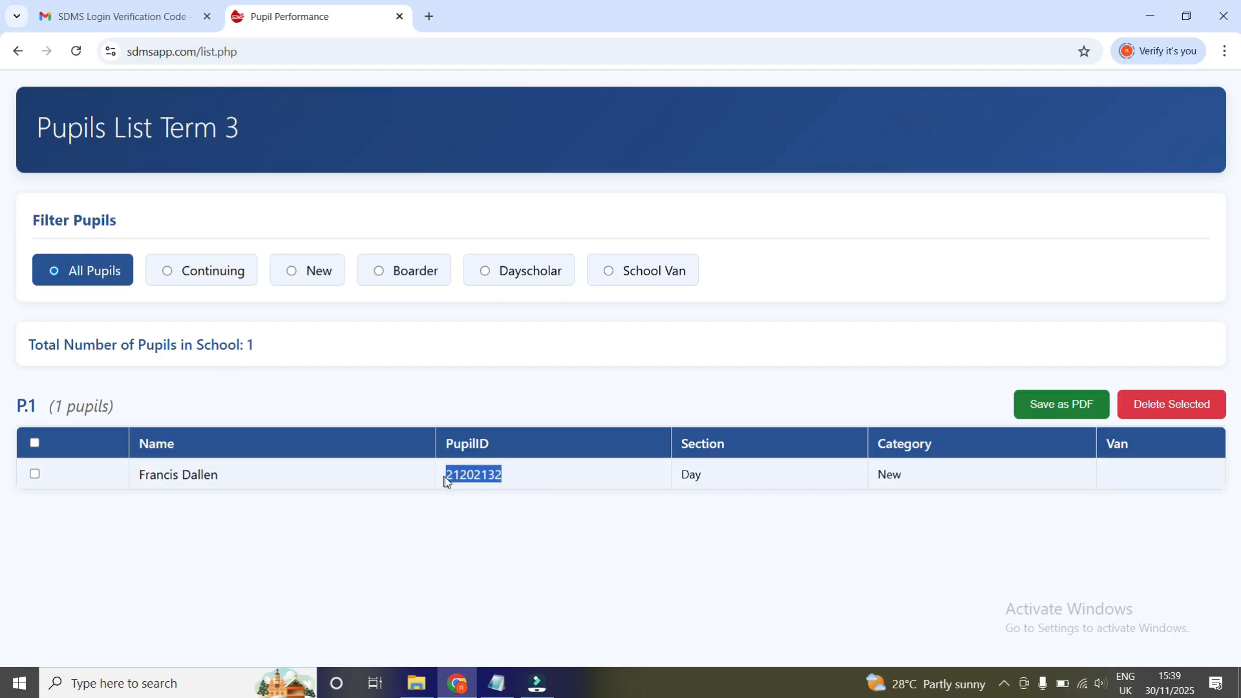
{"action": "right_click", "coordinate": [477, 477]}
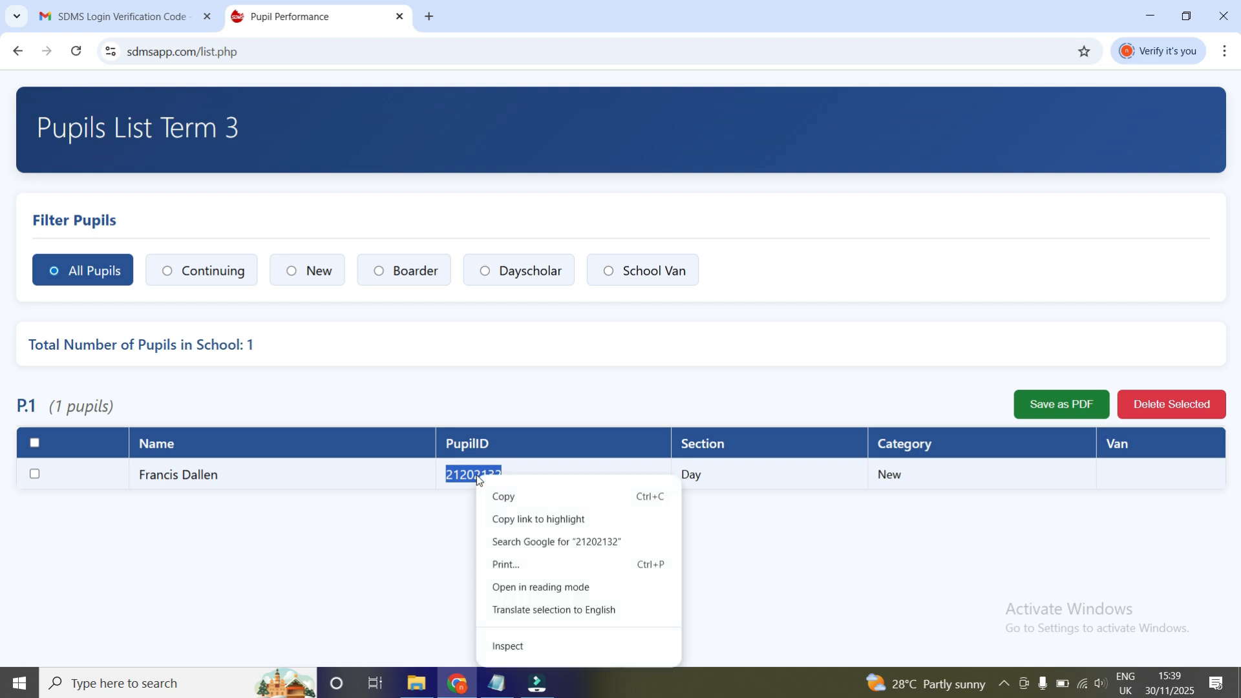
{"action": "left_click", "coordinate": [515, 498]}
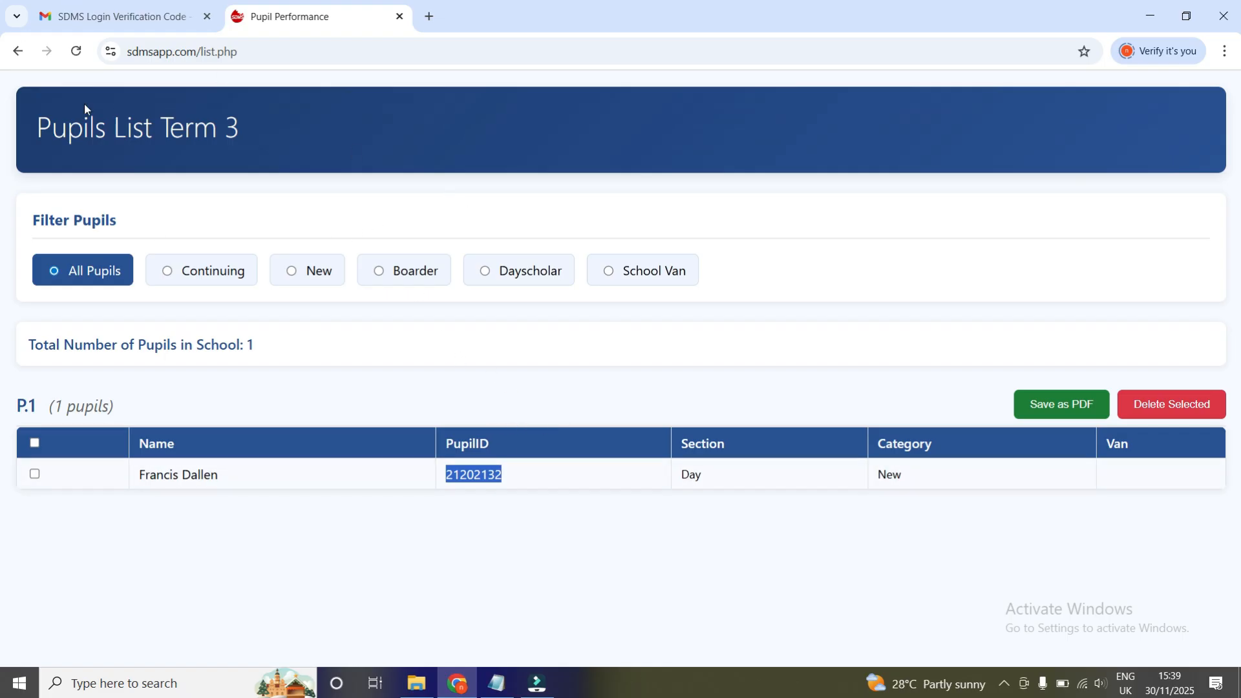
{"action": "left_click", "coordinate": [17, 51]}
{"action": "left_click", "coordinate": [291, 254]}
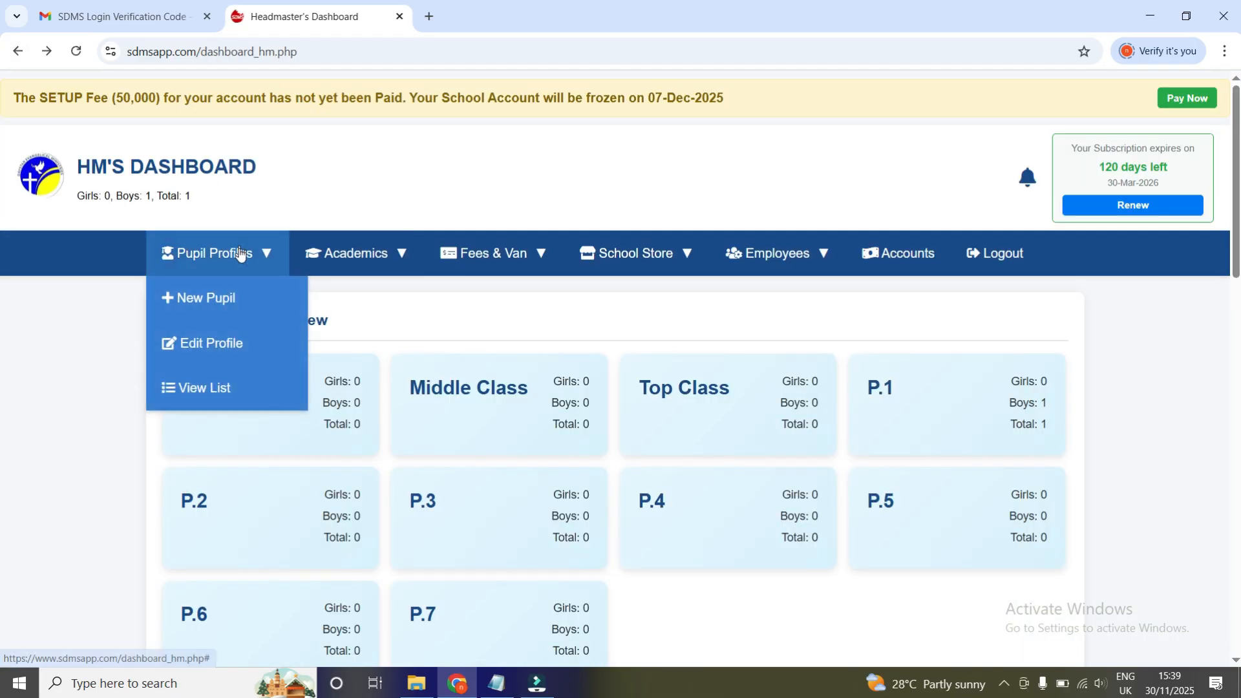
On Edit Pupil Profile, paste the copied pupil ID into the search and load the pupil's Bio Data
{"action": "left_click", "coordinate": [206, 349]}
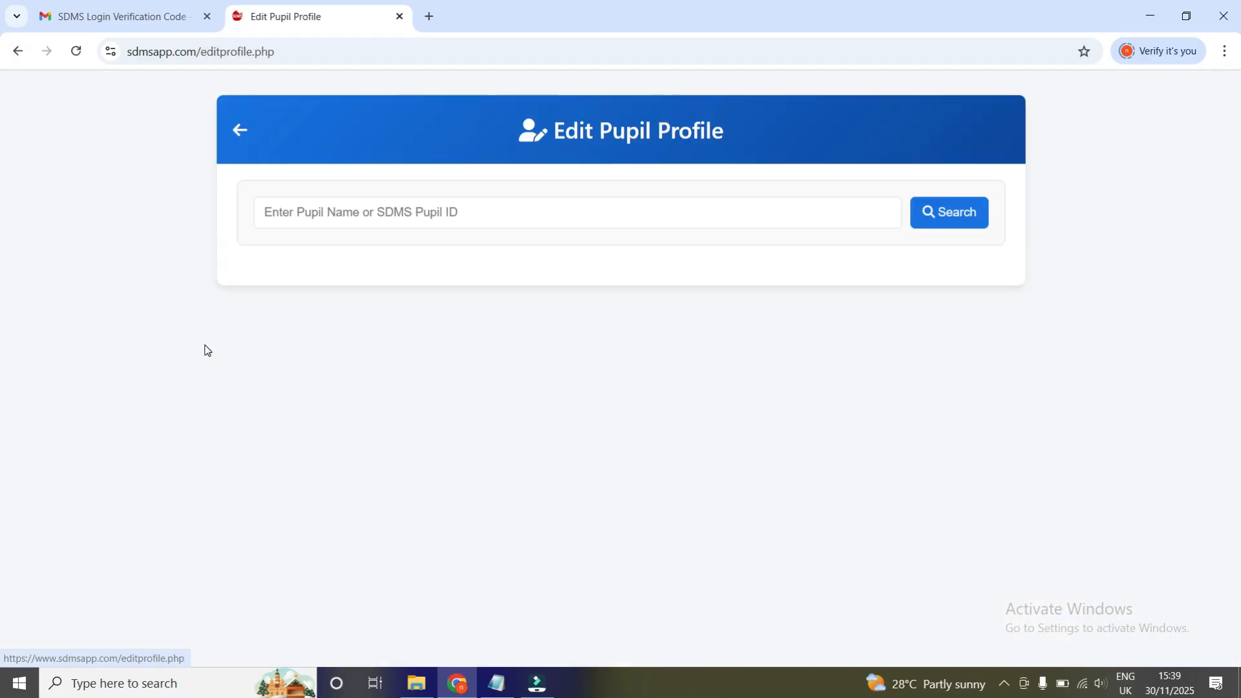
{"action": "left_click", "coordinate": [322, 218]}
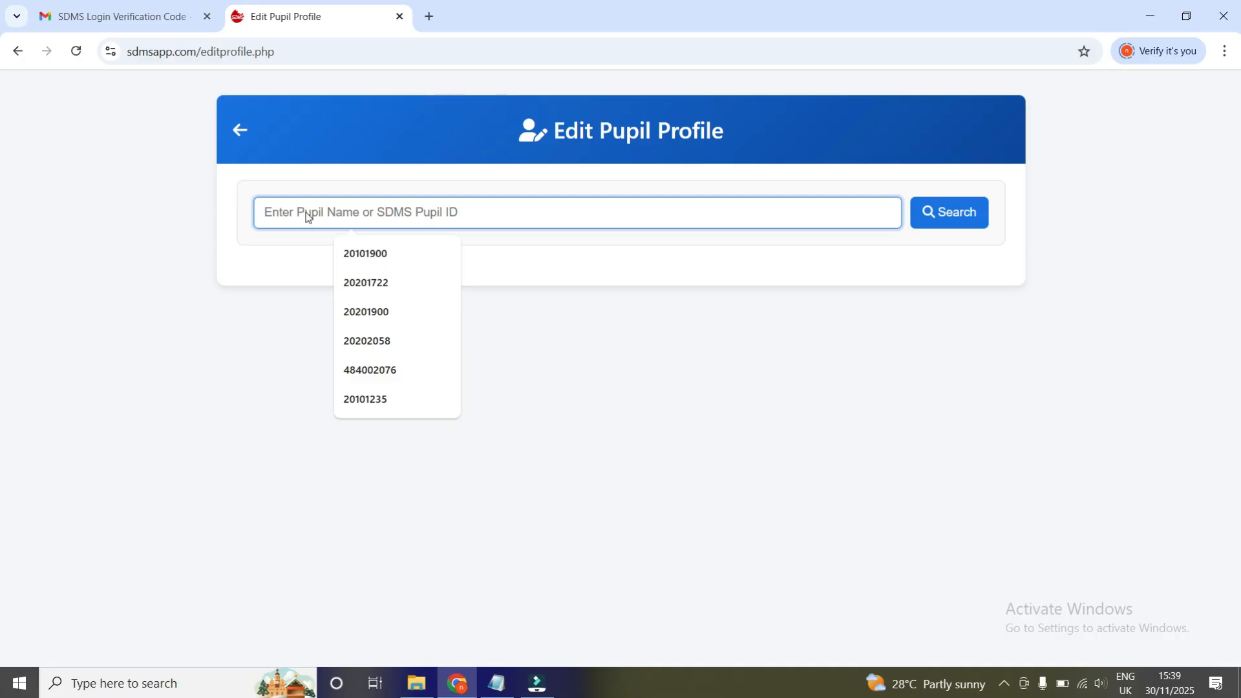
{"action": "right_click", "coordinate": [308, 215]}
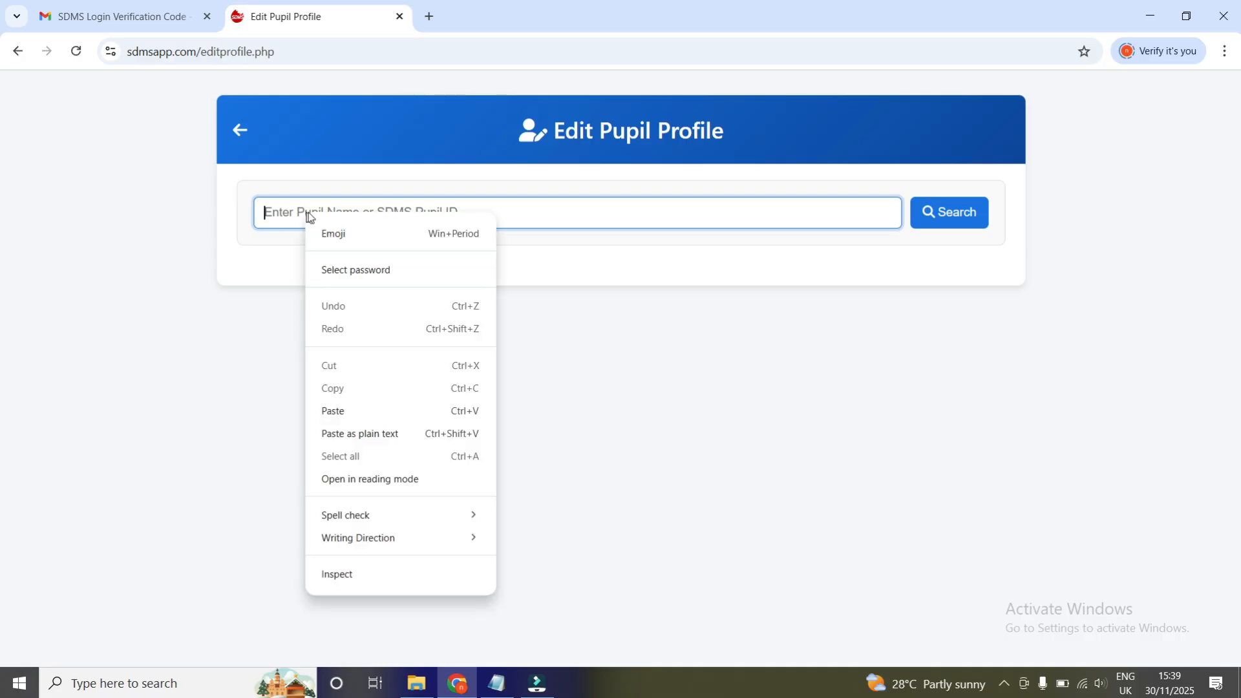
{"action": "left_click", "coordinate": [341, 412]}
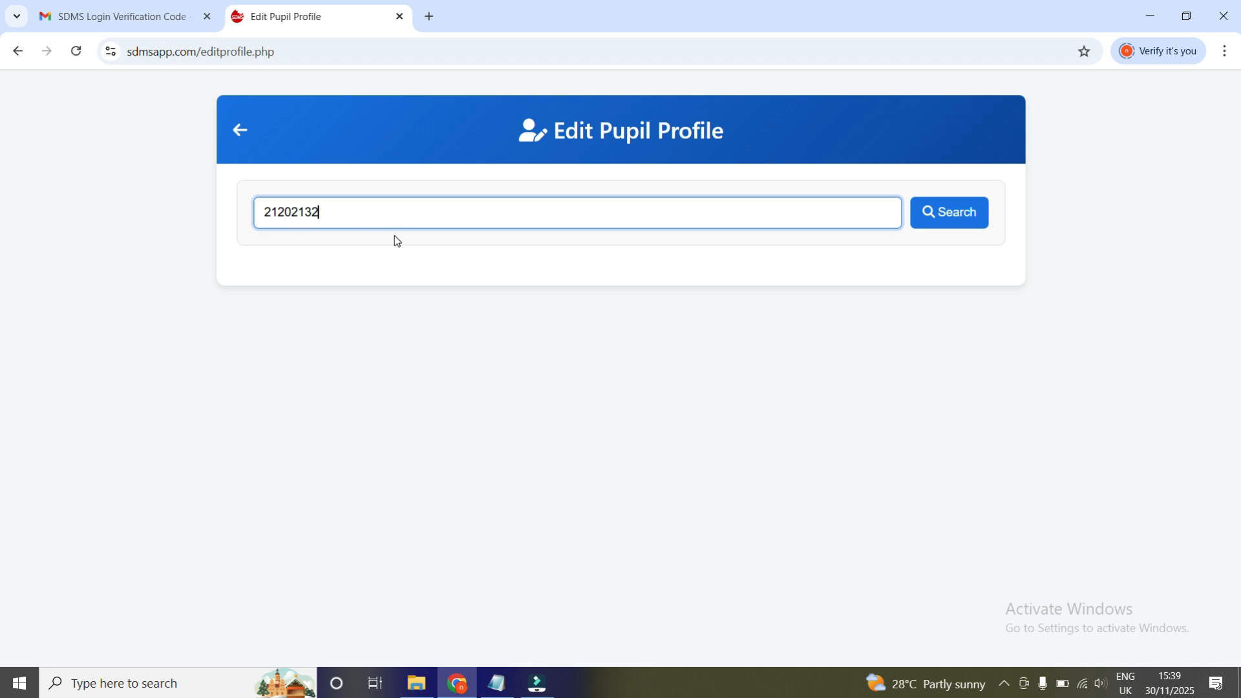
{"action": "left_click", "coordinate": [952, 214]}
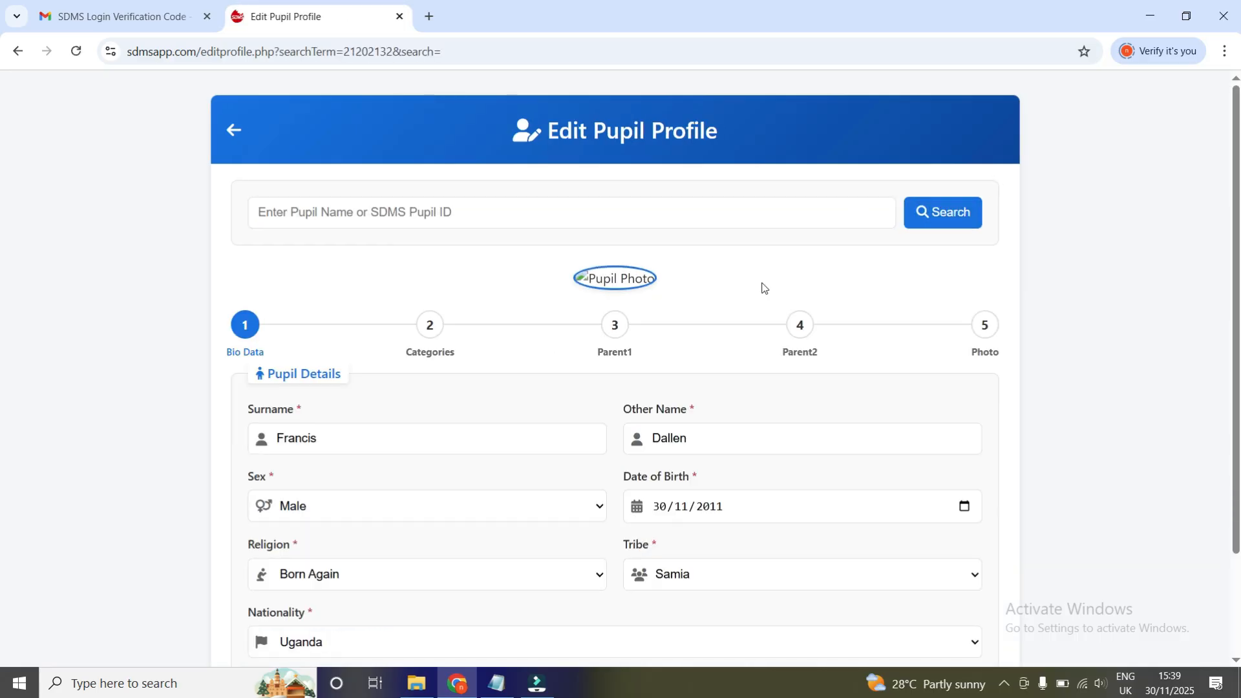
Upload 20202123.JPG from the pp folder as the pupil's photo and update the profile
{"action": "scroll", "coordinate": [729, 267], "scroll_direction": "down", "scroll_amount": 1}
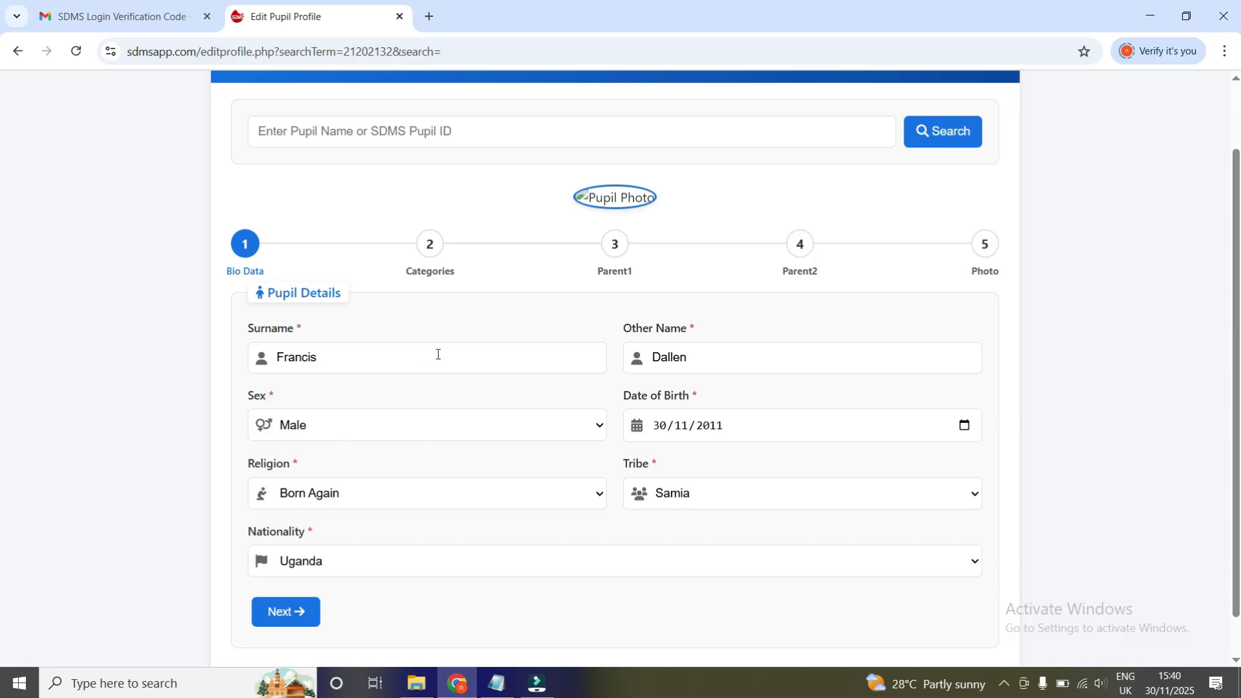
{"action": "left_click", "coordinate": [615, 250]}
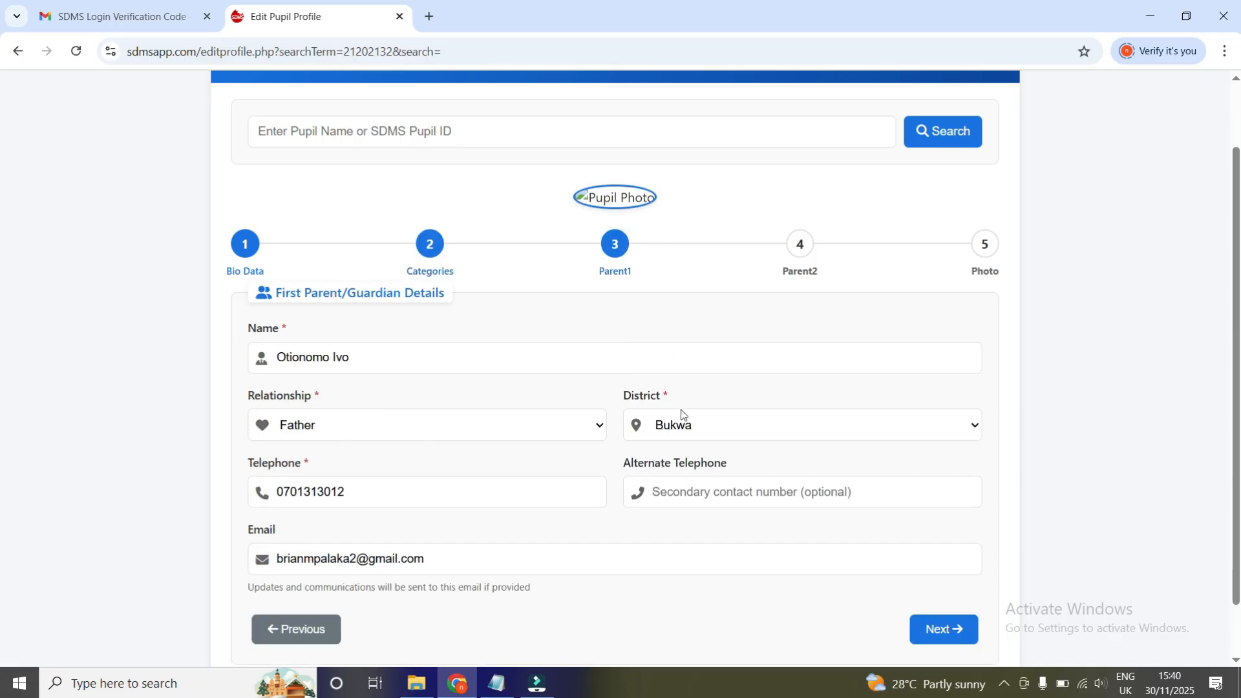
{"action": "left_click", "coordinate": [987, 247]}
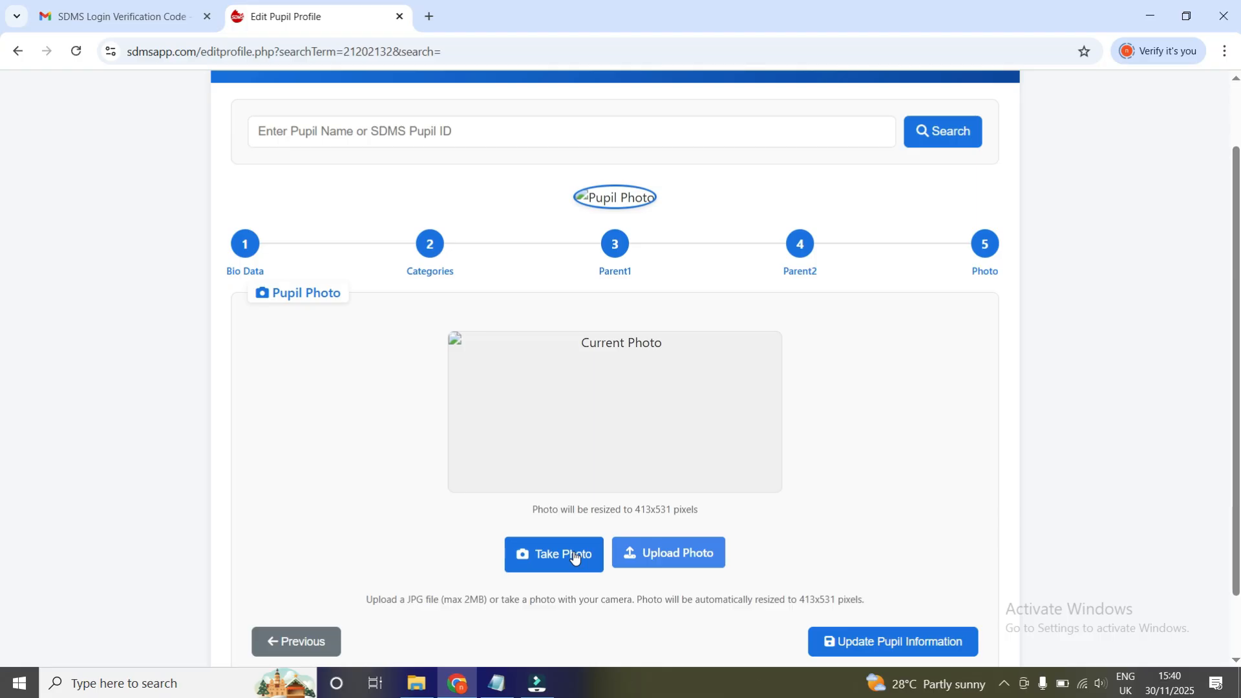
{"action": "left_click", "coordinate": [672, 554]}
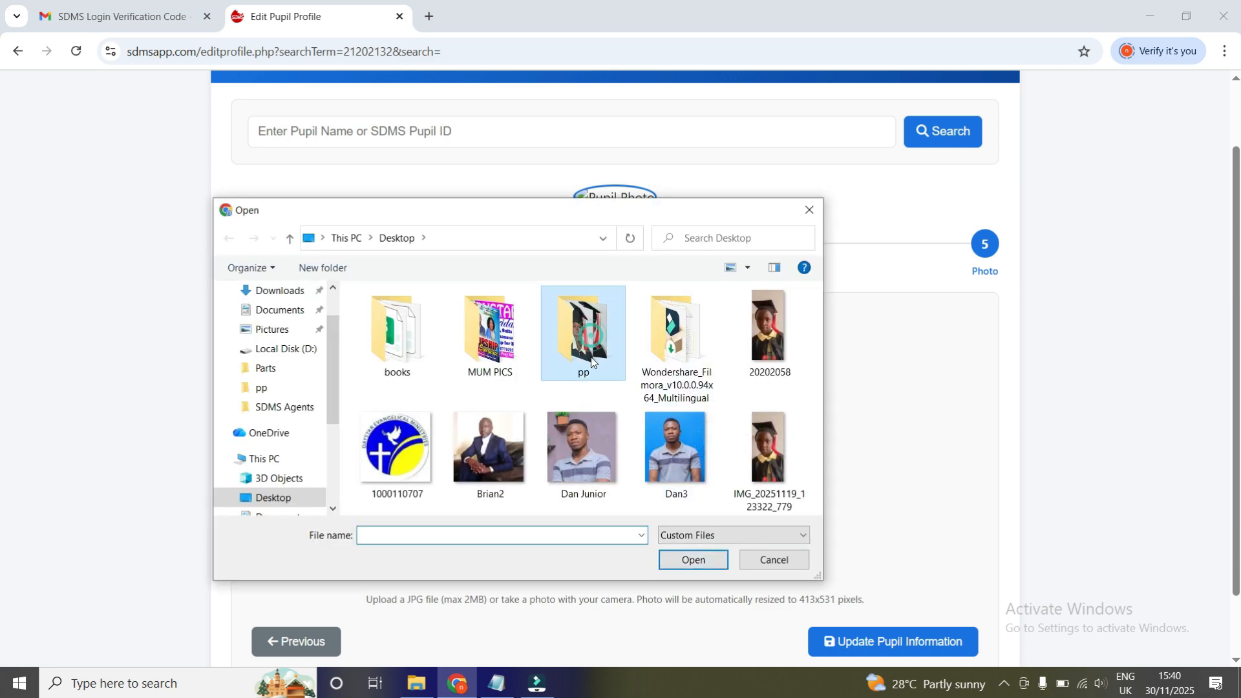
{"action": "double_click", "coordinate": [591, 336]}
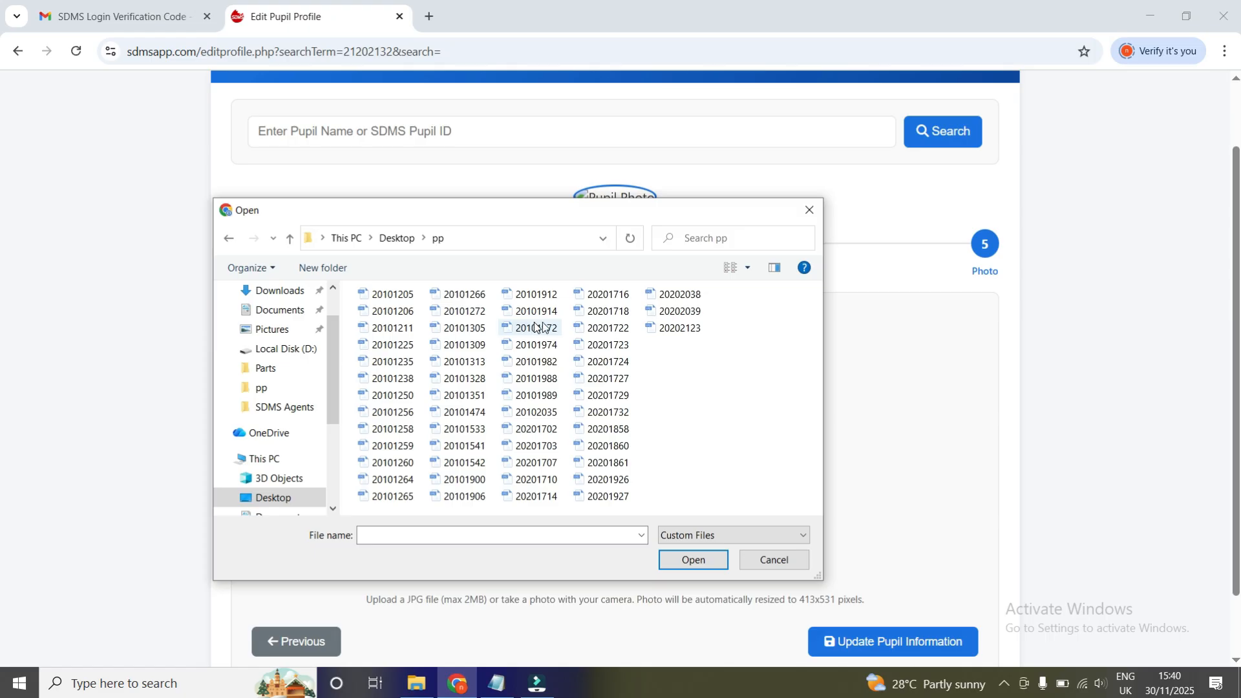
{"action": "left_click", "coordinate": [669, 330]}
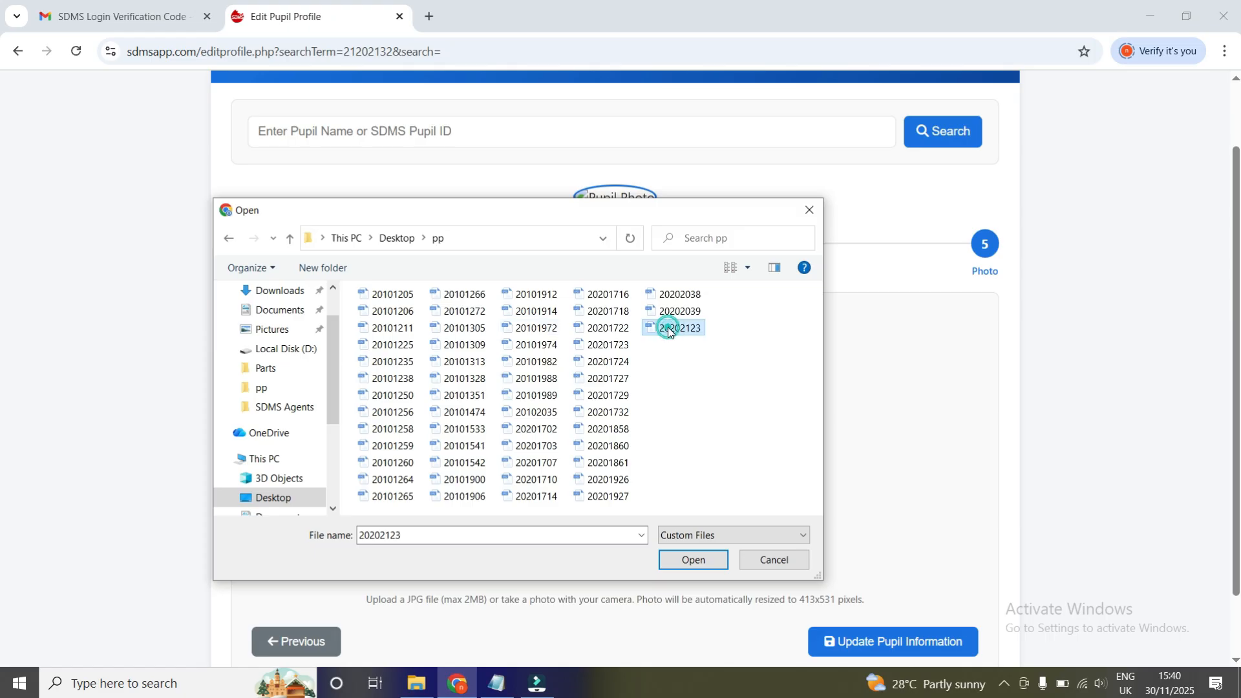
{"action": "left_click", "coordinate": [693, 560]}
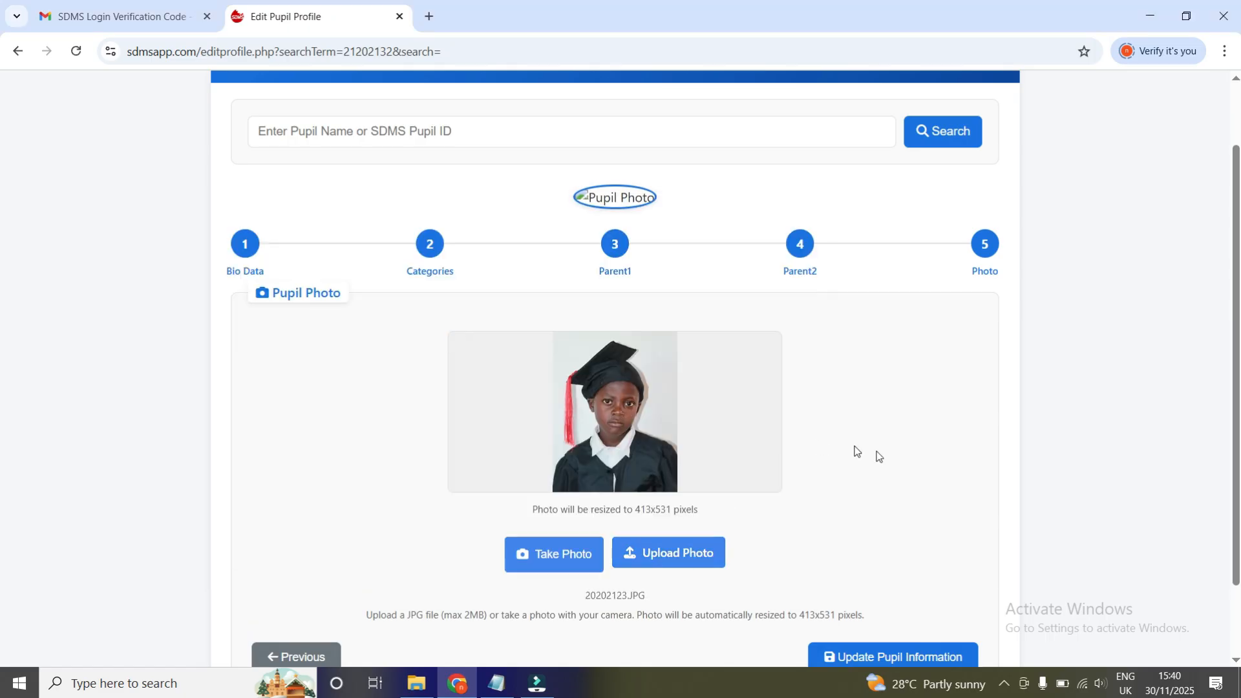
{"action": "scroll", "coordinate": [876, 457], "scroll_direction": "down", "scroll_amount": 2}
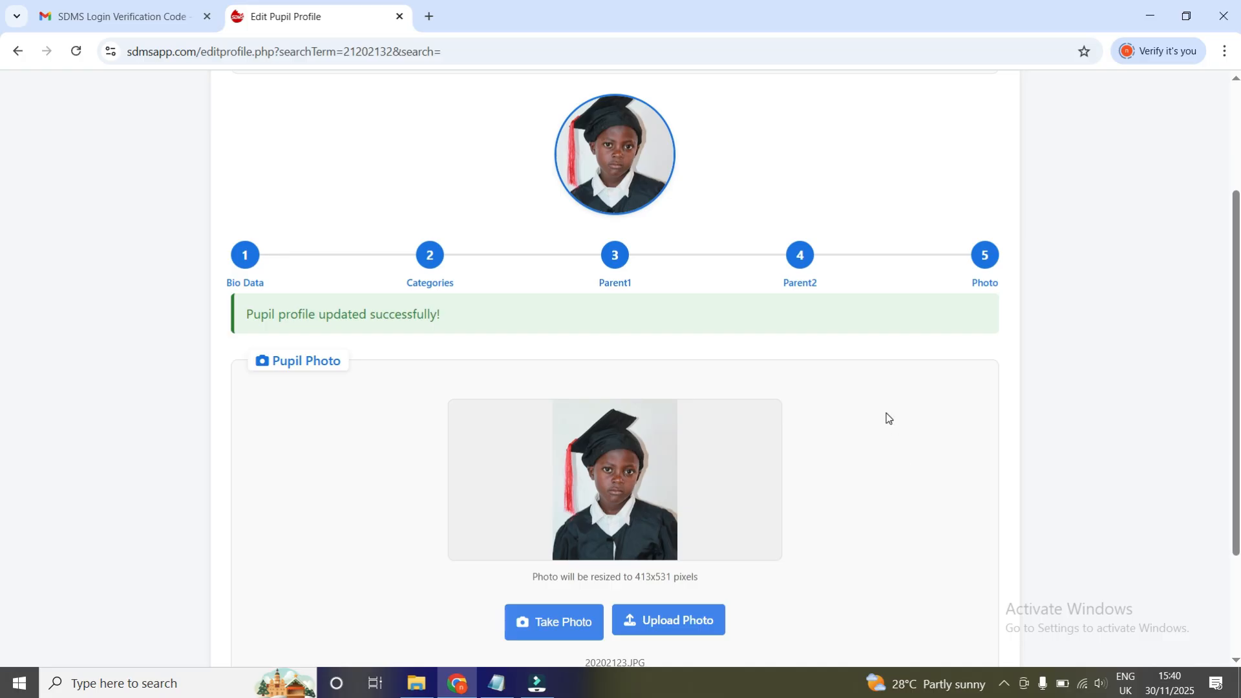
{"action": "scroll", "coordinate": [887, 418], "scroll_direction": "down", "scroll_amount": 2}
{"action": "scroll", "coordinate": [892, 396], "scroll_direction": "up", "scroll_amount": 5}
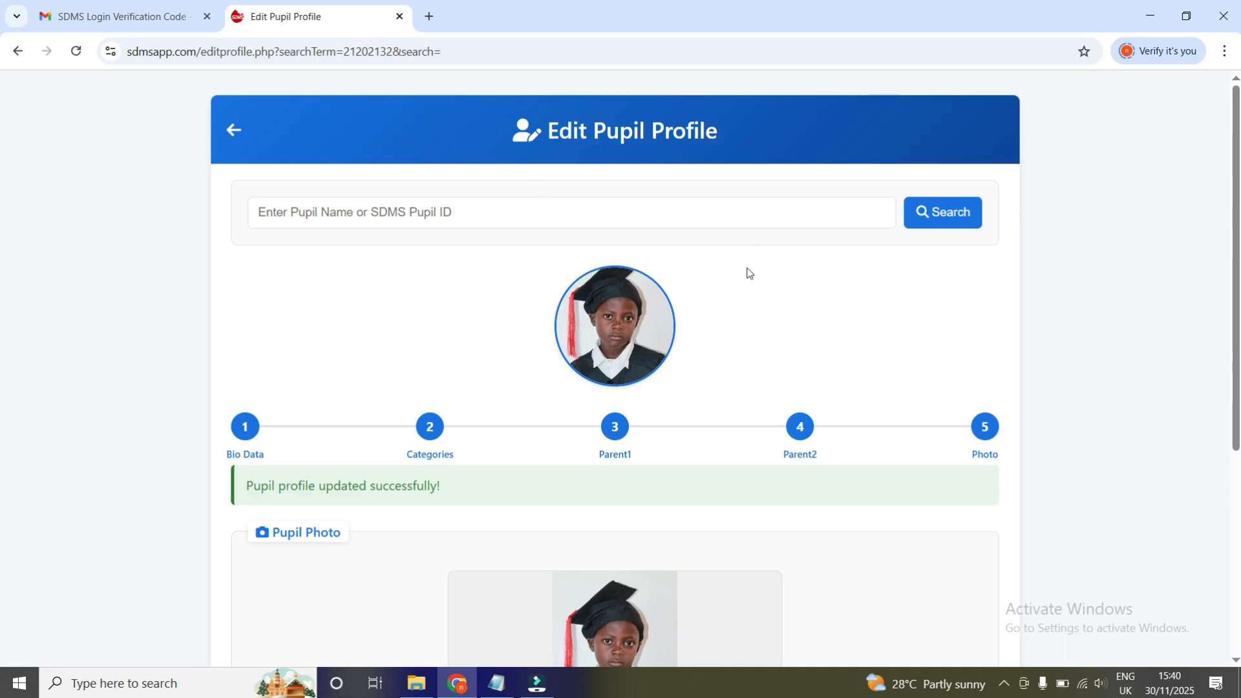
Go back to the Academics Department dashboard, log out, and end on the School Login form
{"action": "left_click", "coordinate": [235, 129]}
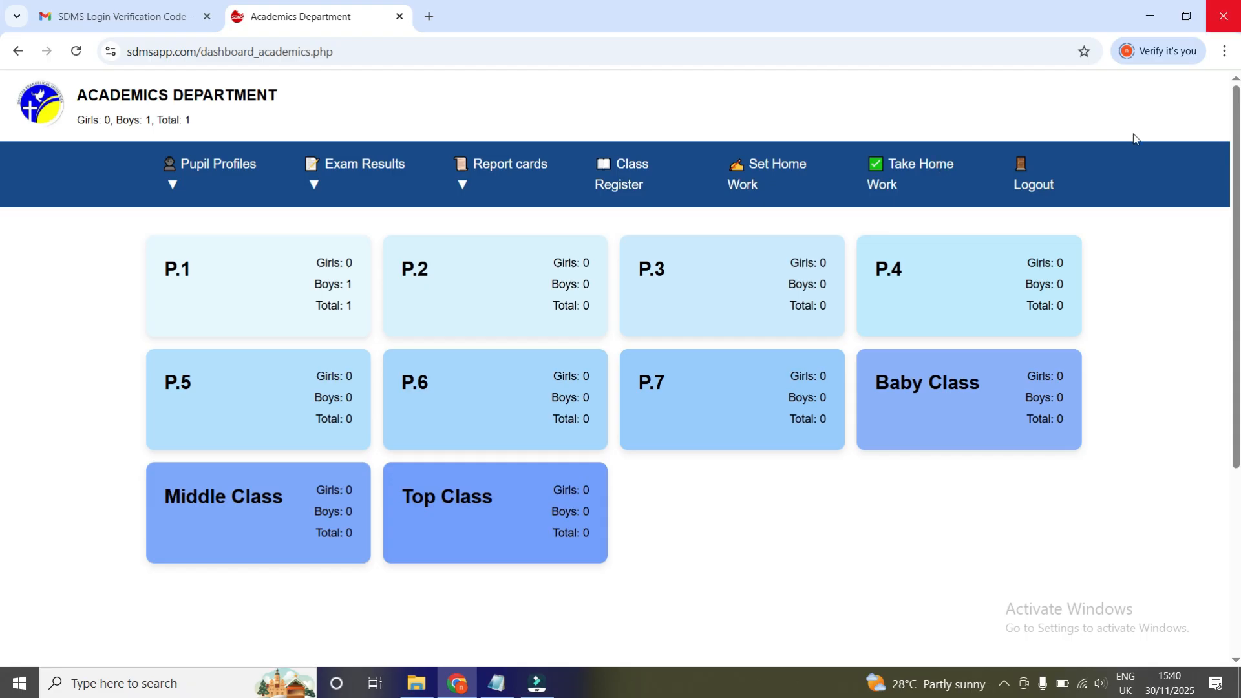
{"action": "left_click", "coordinate": [1035, 188]}
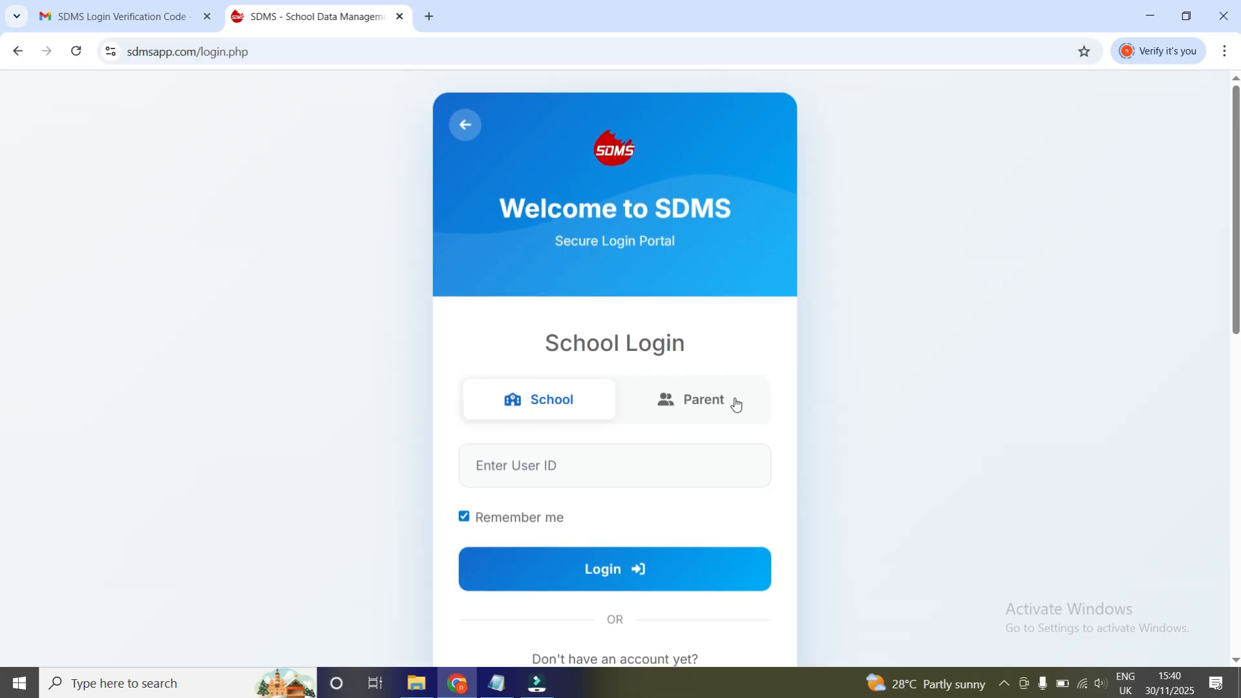
{"action": "left_click", "coordinate": [716, 401]}
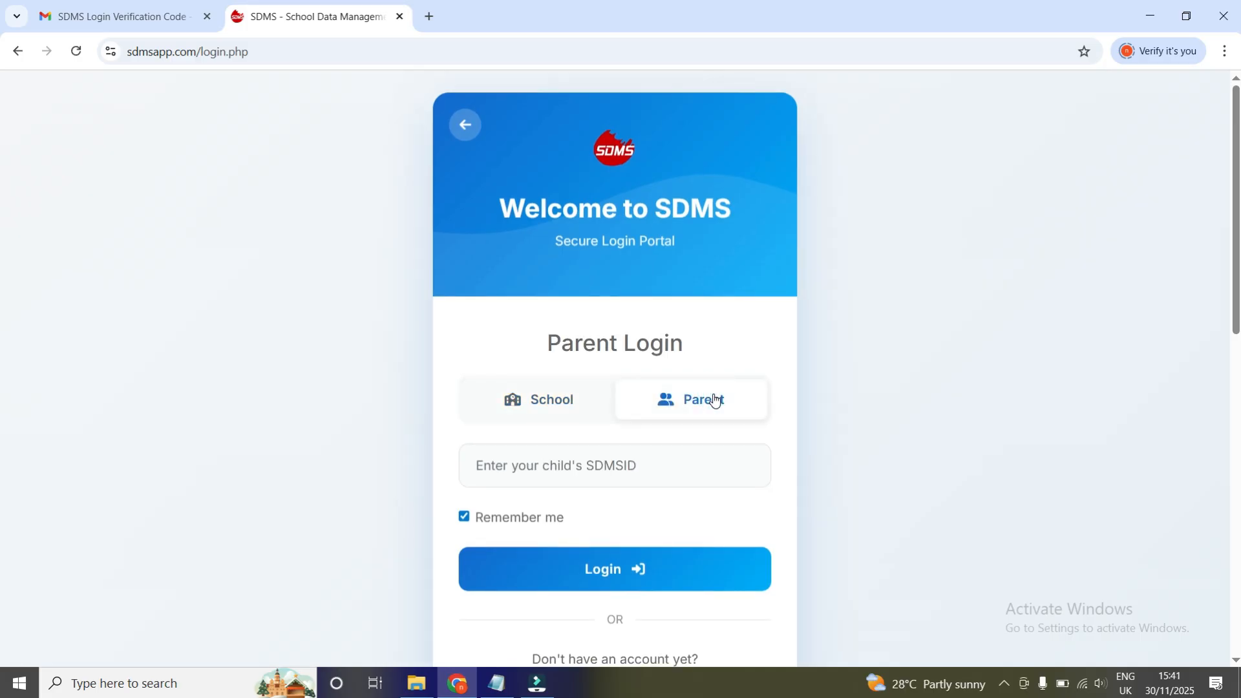
{"action": "scroll", "coordinate": [831, 343], "scroll_direction": "down", "scroll_amount": 2}
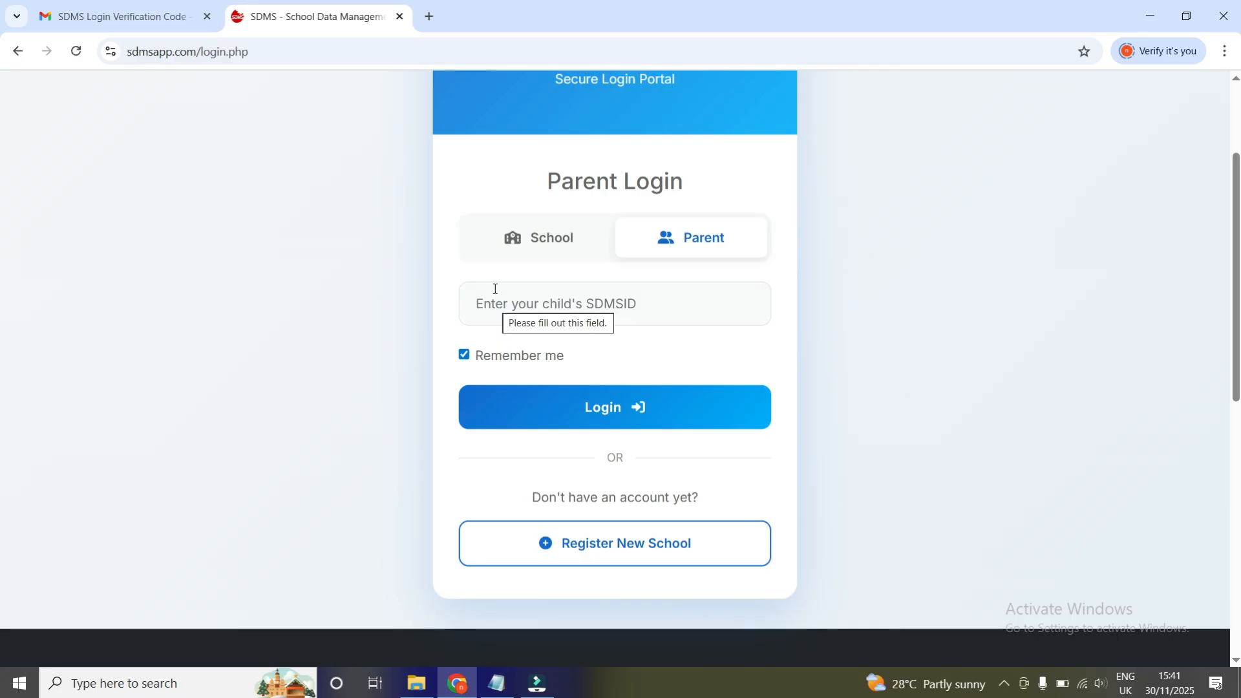
{"action": "left_click", "coordinate": [552, 241]}
{"action": "scroll", "coordinate": [857, 296], "scroll_direction": "up", "scroll_amount": 2}
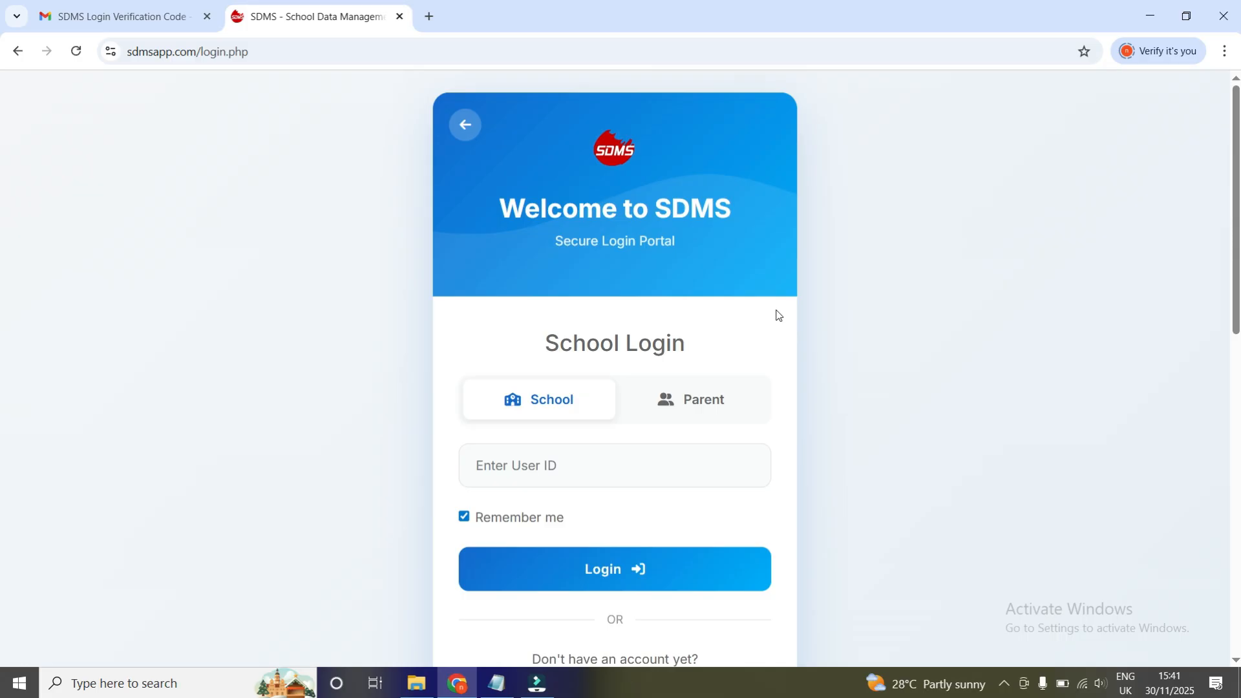
{"action": "scroll", "coordinate": [821, 338], "scroll_direction": "down", "scroll_amount": 1}
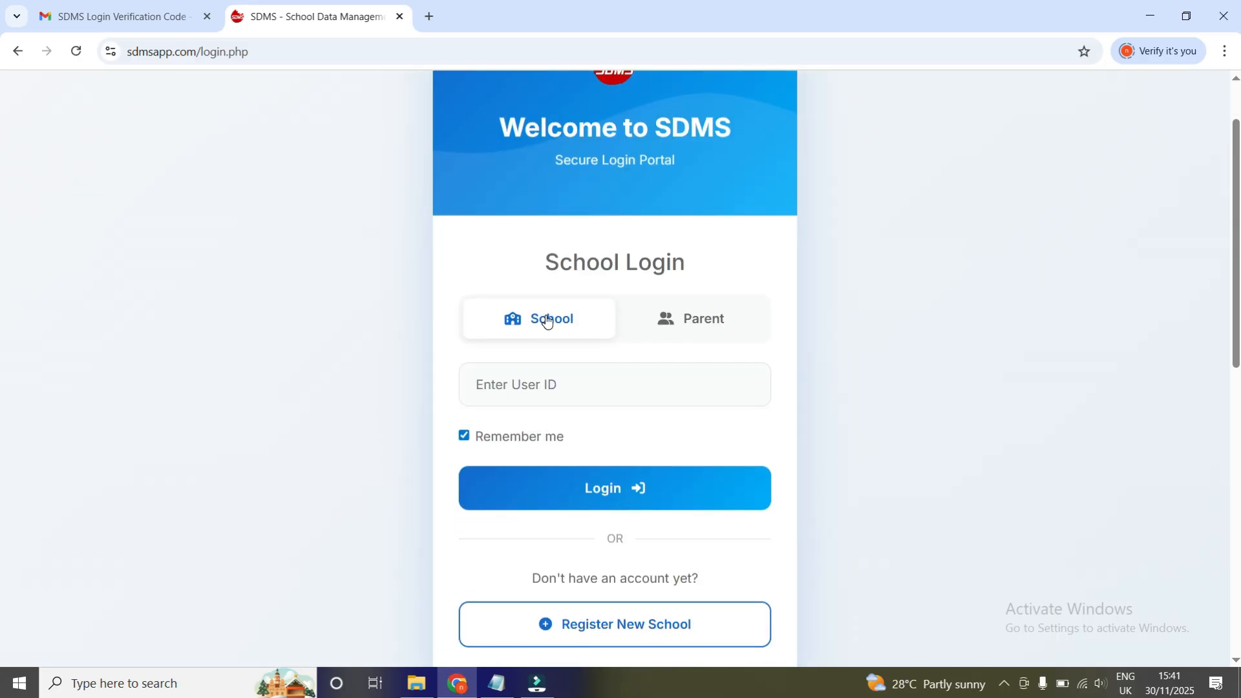
Log in on the Parent form with the pupil's ID pasted into the SDMSID field
{"action": "left_click", "coordinate": [695, 317]}
{"action": "left_click", "coordinate": [504, 383]}
{"action": "right_click", "coordinate": [507, 385]}
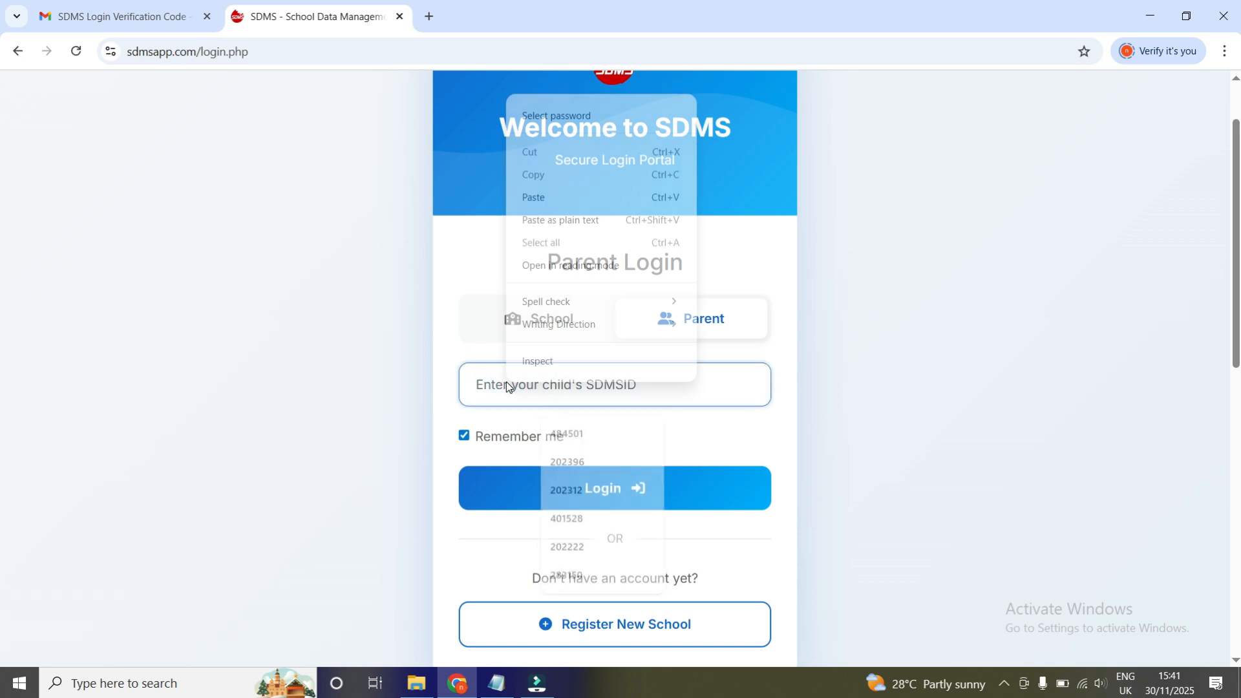
{"action": "left_click", "coordinate": [552, 195]}
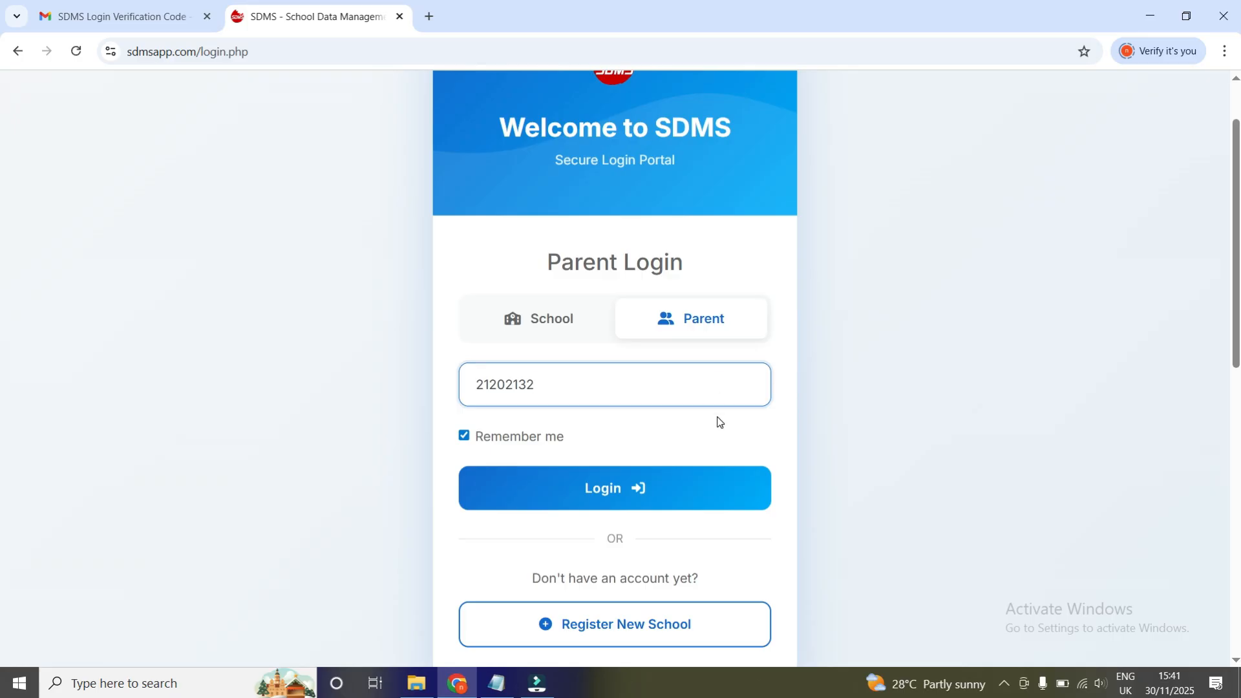
{"action": "scroll", "coordinate": [721, 398], "scroll_direction": "down", "scroll_amount": 2}
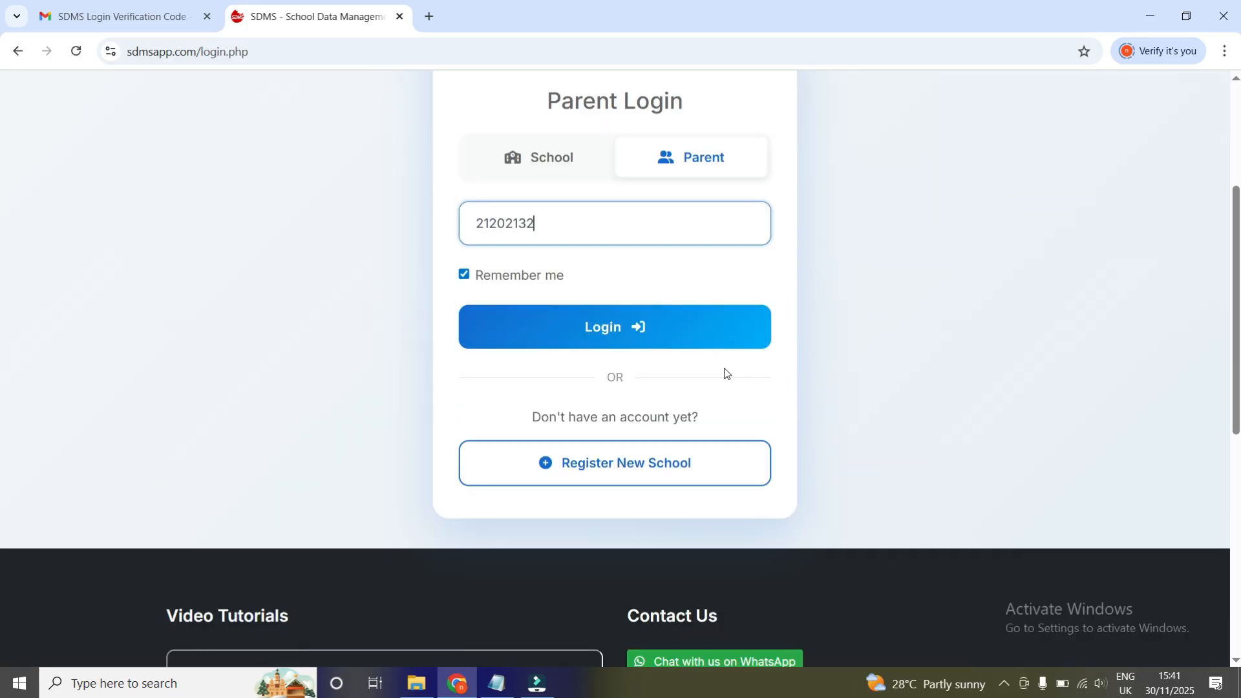
{"action": "left_click", "coordinate": [605, 328]}
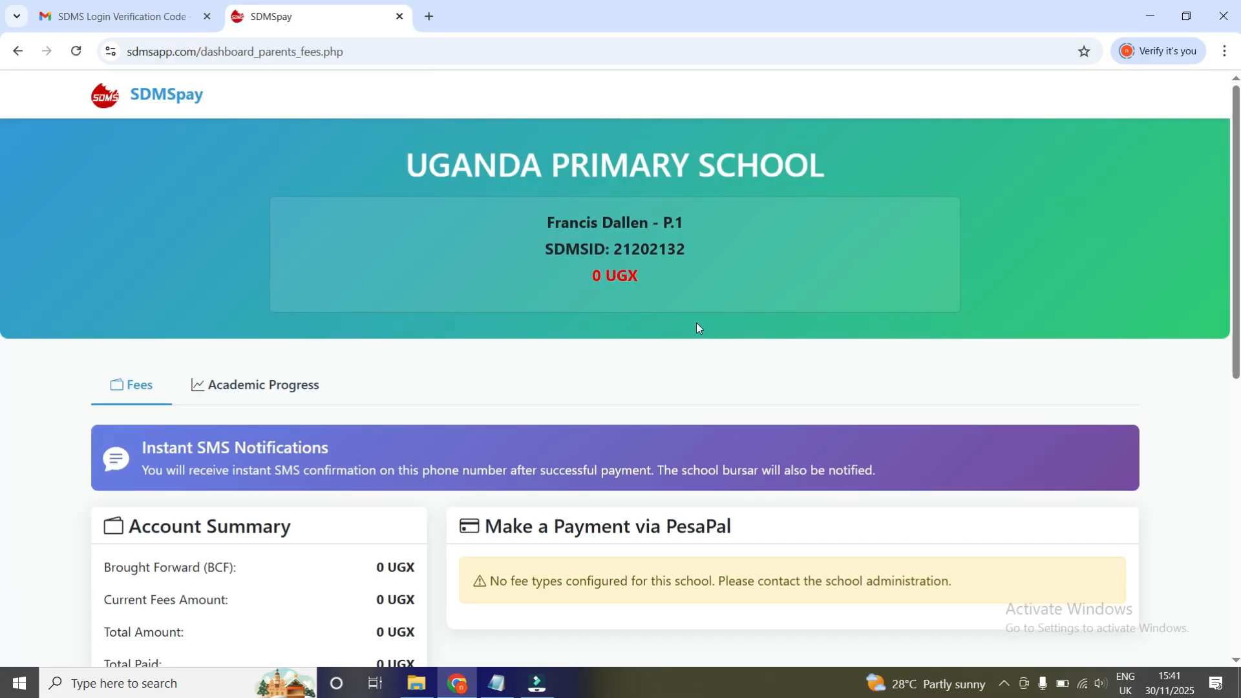
{"action": "scroll", "coordinate": [780, 326], "scroll_direction": "down", "scroll_amount": 3}
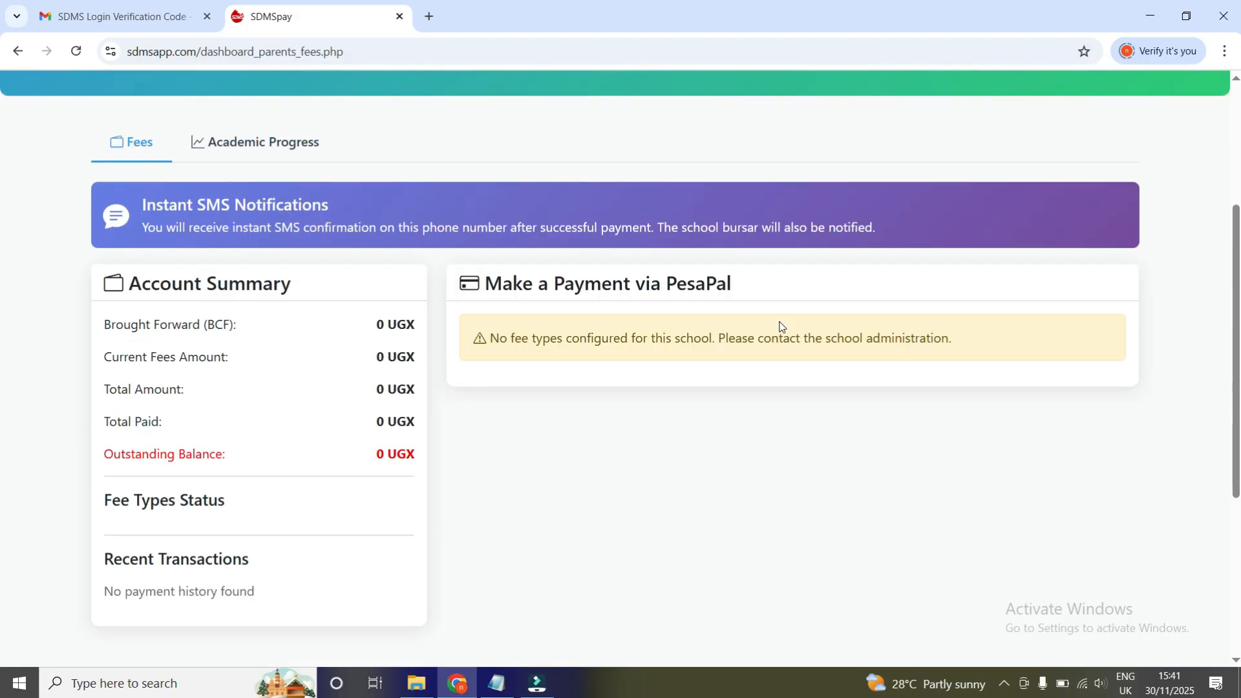
{"action": "scroll", "coordinate": [567, 301], "scroll_direction": "down", "scroll_amount": 1}
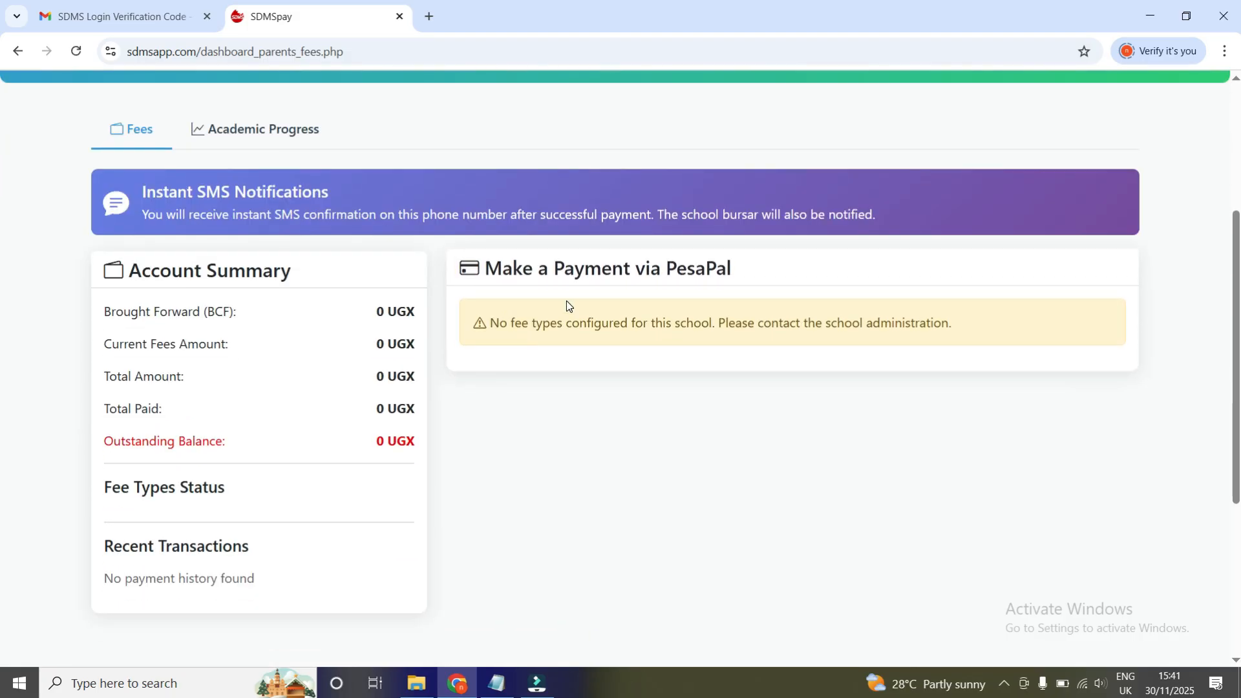
{"action": "scroll", "coordinate": [582, 310], "scroll_direction": "down", "scroll_amount": 3}
{"action": "scroll", "coordinate": [599, 308], "scroll_direction": "up", "scroll_amount": 5}
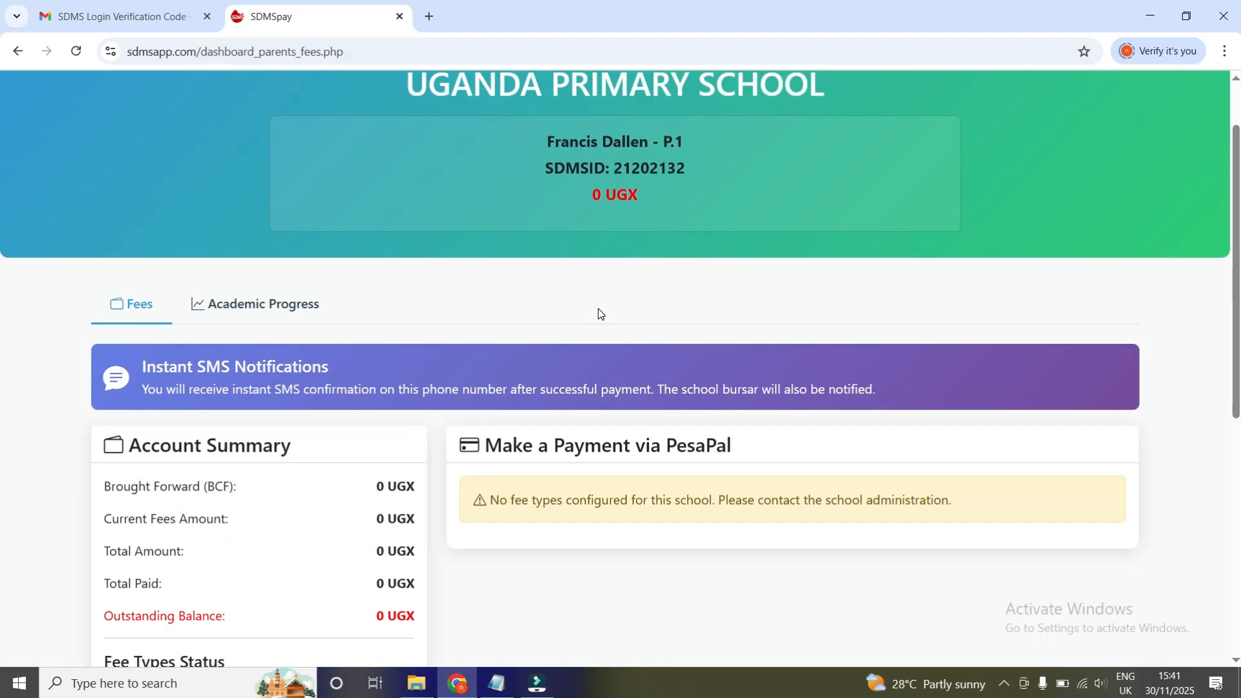
{"action": "scroll", "coordinate": [599, 309], "scroll_direction": "down", "scroll_amount": 1}
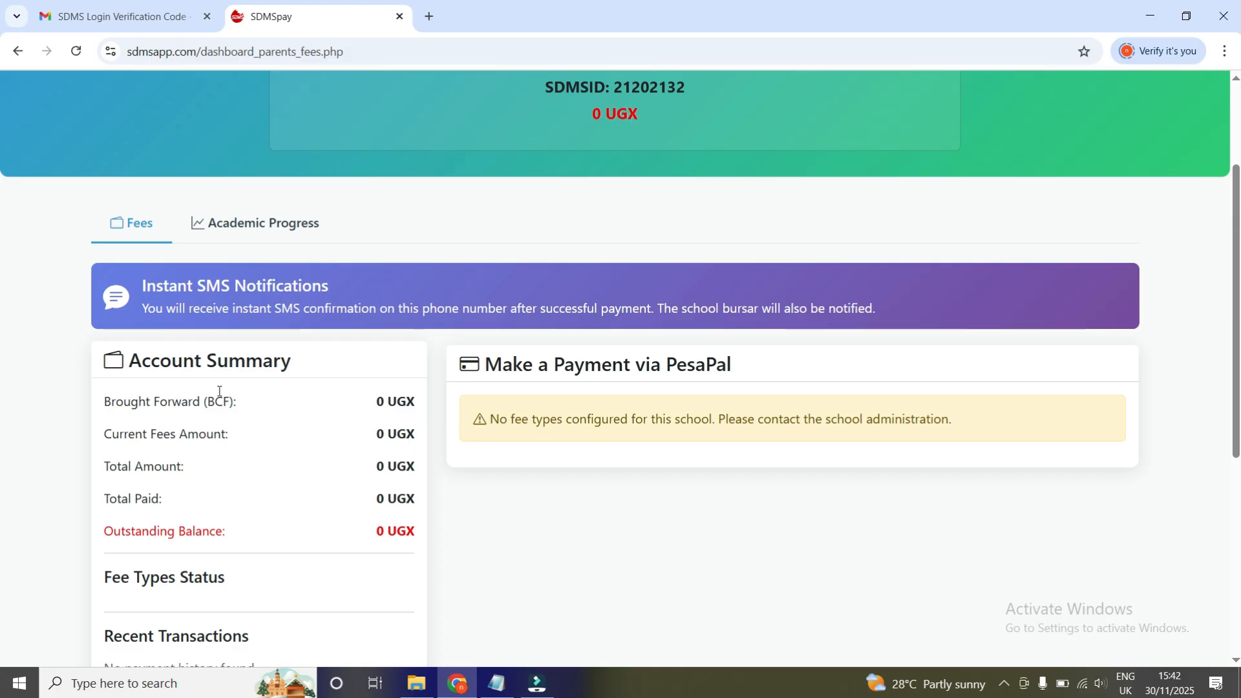
Switch to Academic Progress and review the empty subject charts and Term 3 progress table
{"action": "left_click", "coordinate": [245, 222]}
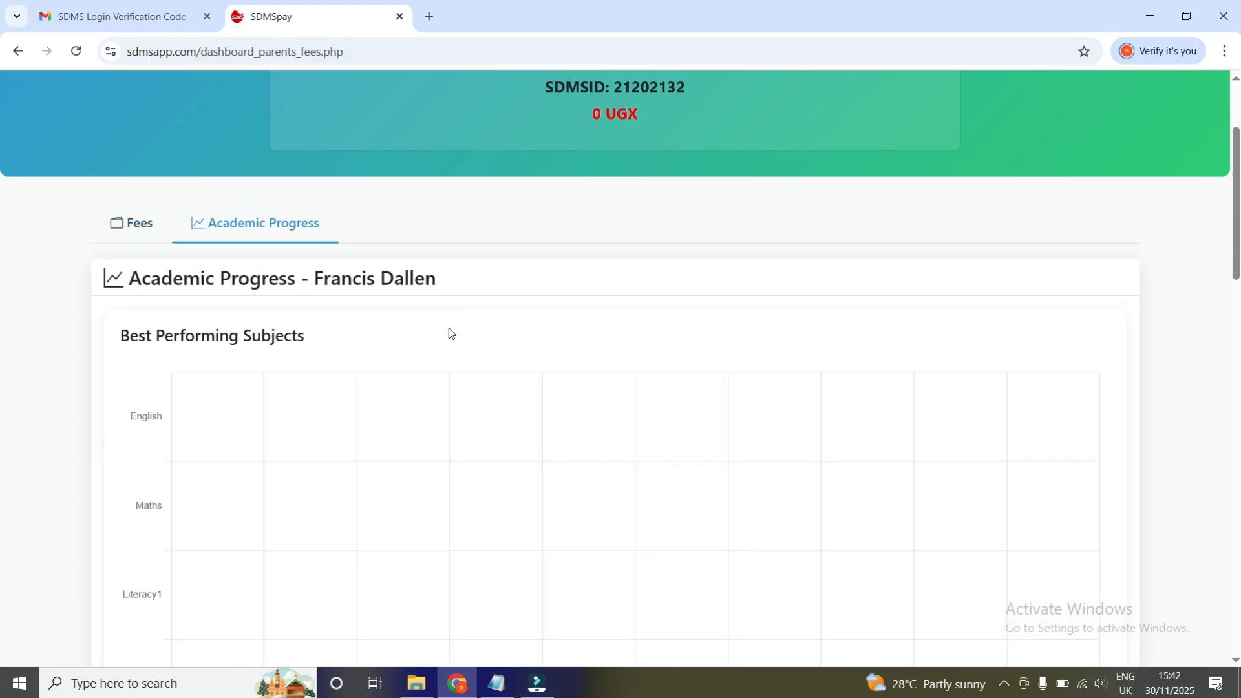
{"action": "scroll", "coordinate": [450, 335], "scroll_direction": "down", "scroll_amount": 1}
{"action": "scroll", "coordinate": [1056, 402], "scroll_direction": "down", "scroll_amount": 4}
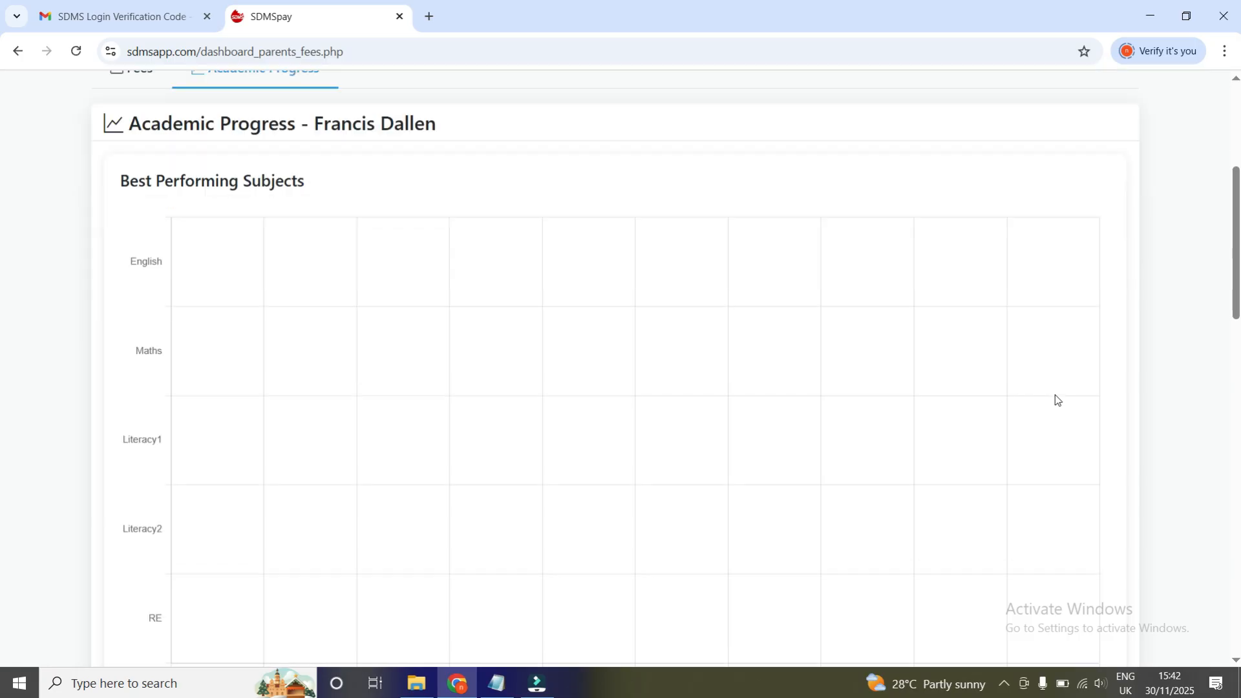
{"action": "scroll", "coordinate": [847, 341], "scroll_direction": "down", "scroll_amount": 4}
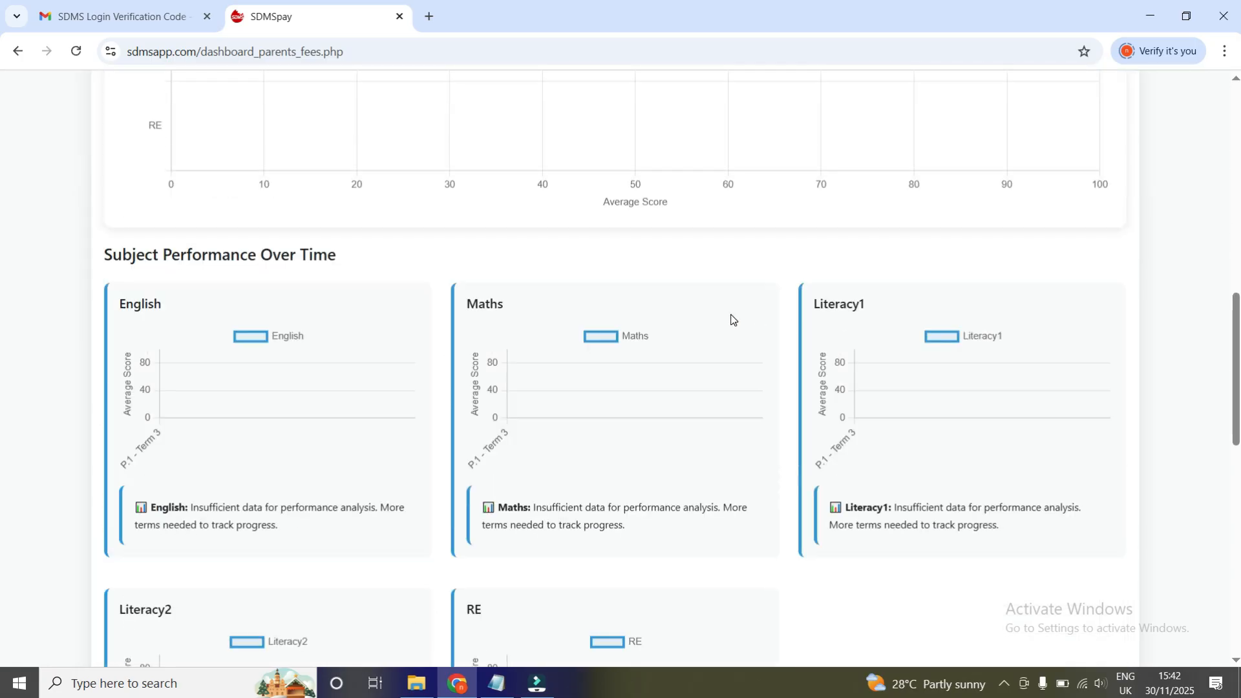
{"action": "scroll", "coordinate": [731, 319], "scroll_direction": "down", "scroll_amount": 4}
{"action": "scroll", "coordinate": [732, 318], "scroll_direction": "down", "scroll_amount": 8}
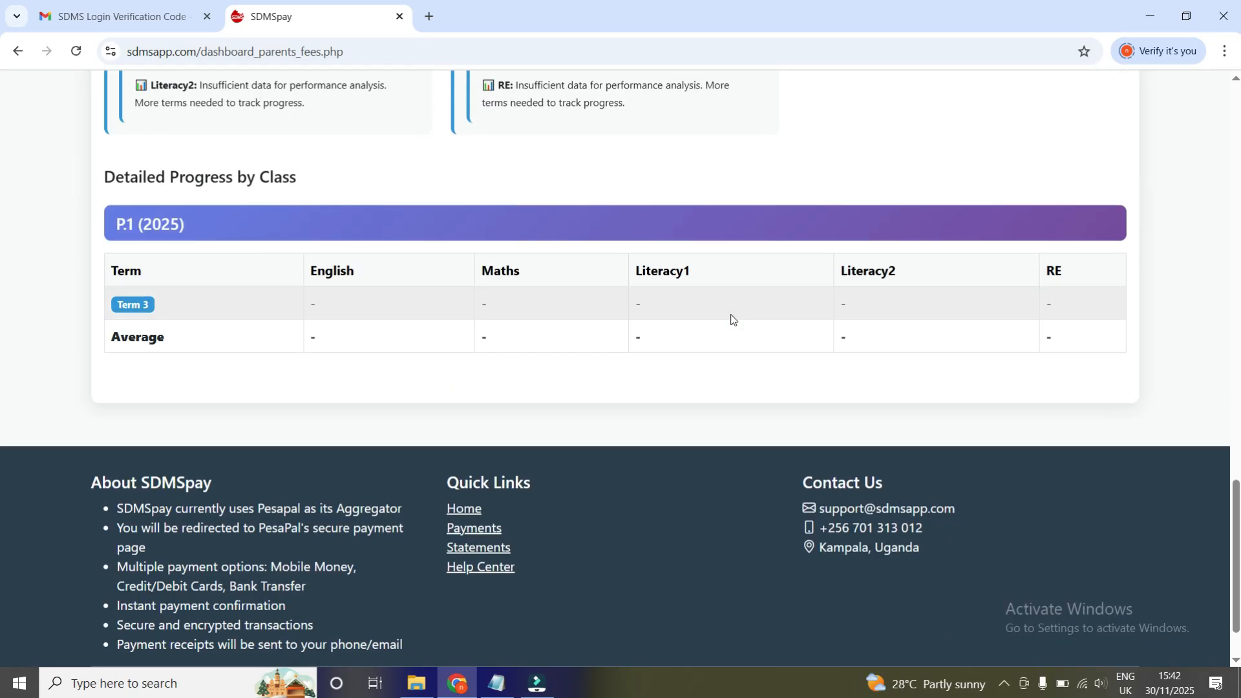
{"action": "scroll", "coordinate": [731, 316], "scroll_direction": "up", "scroll_amount": 20}
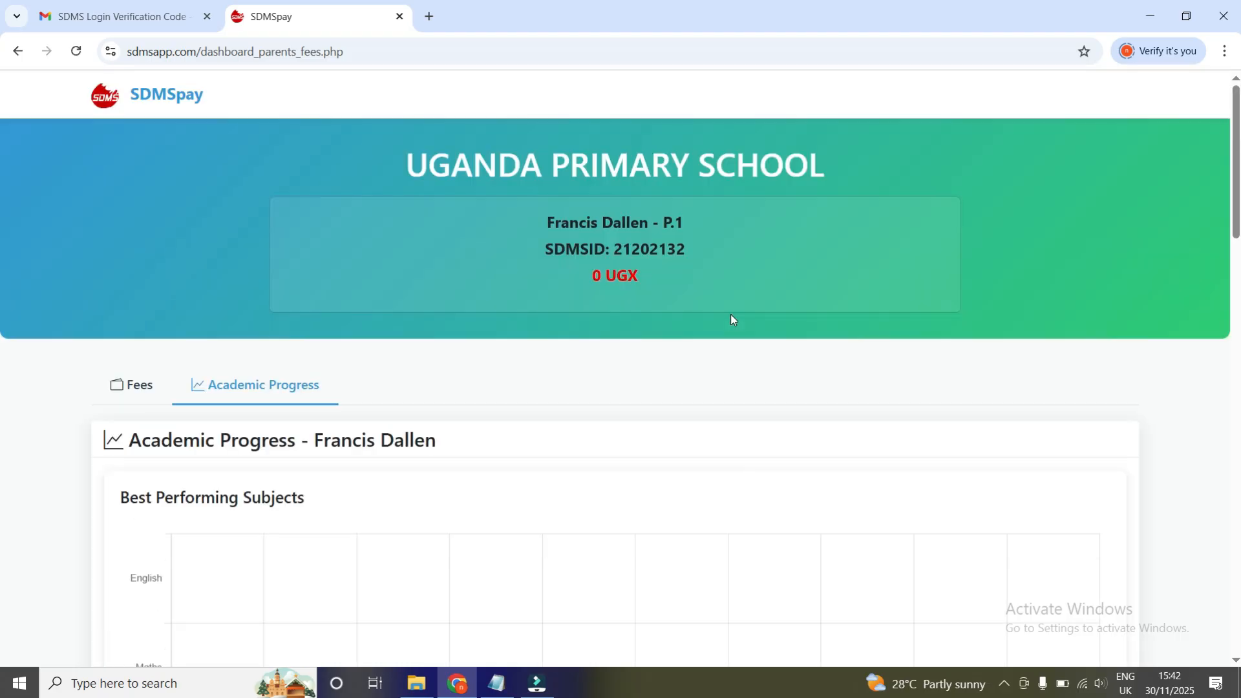